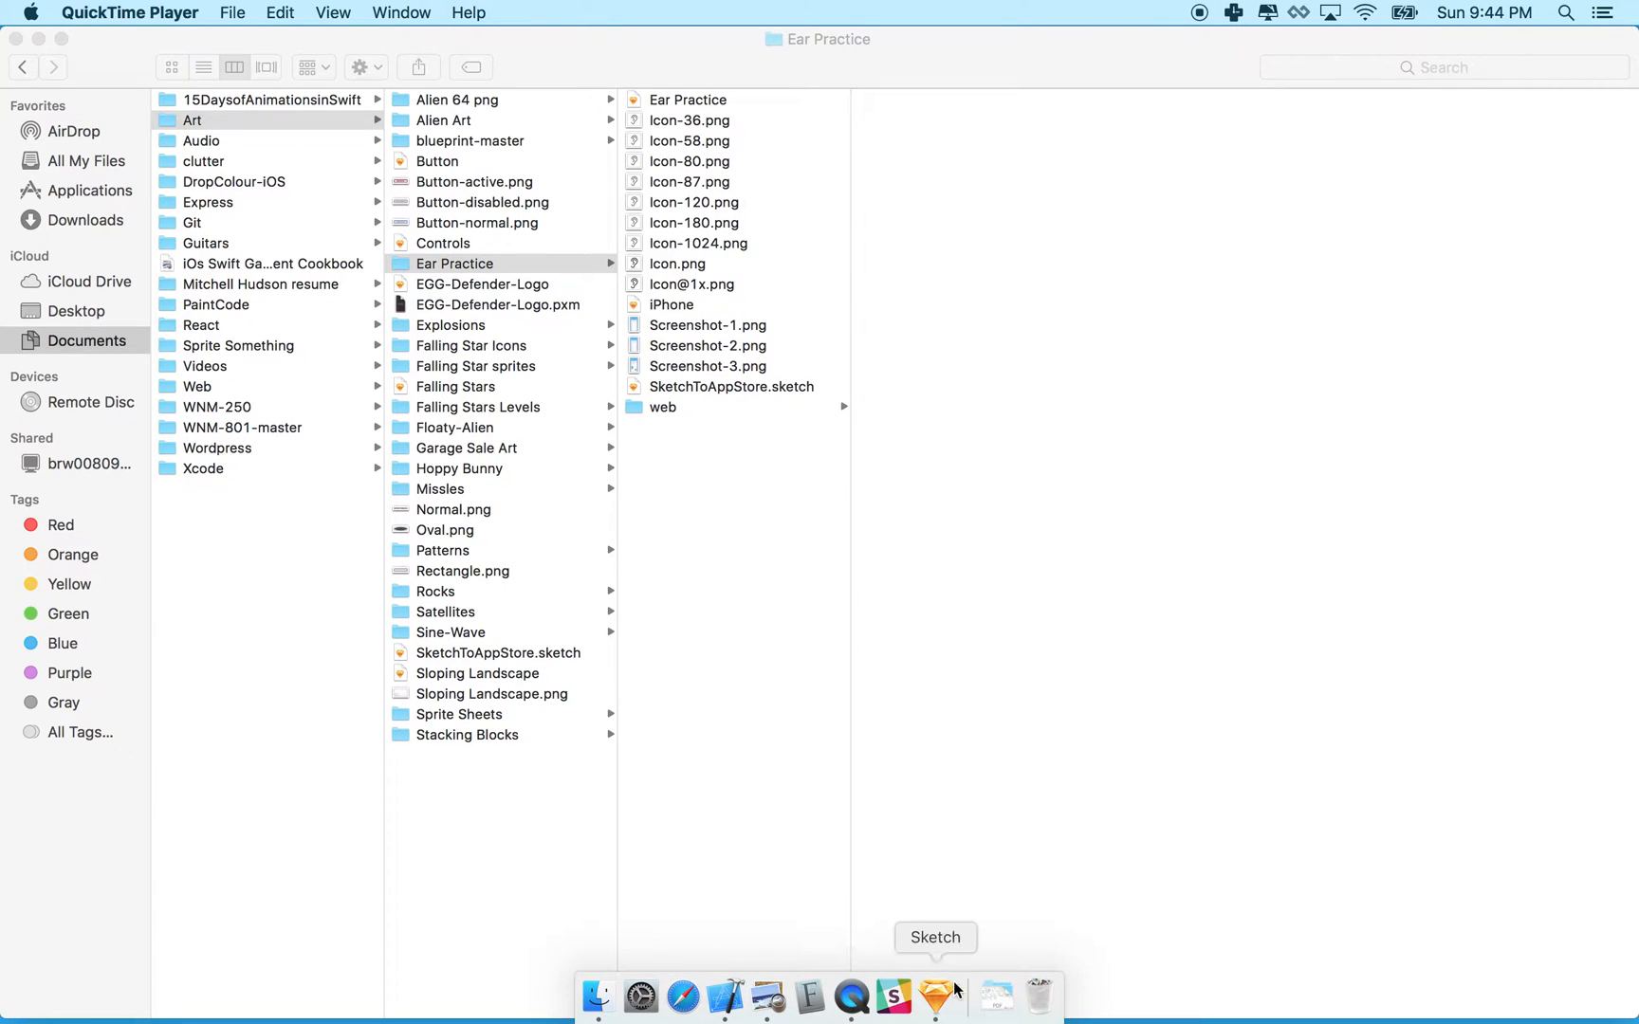
- Launch Sketch and start a new blank document
{"action": "left_click", "coordinate": [936, 997]}
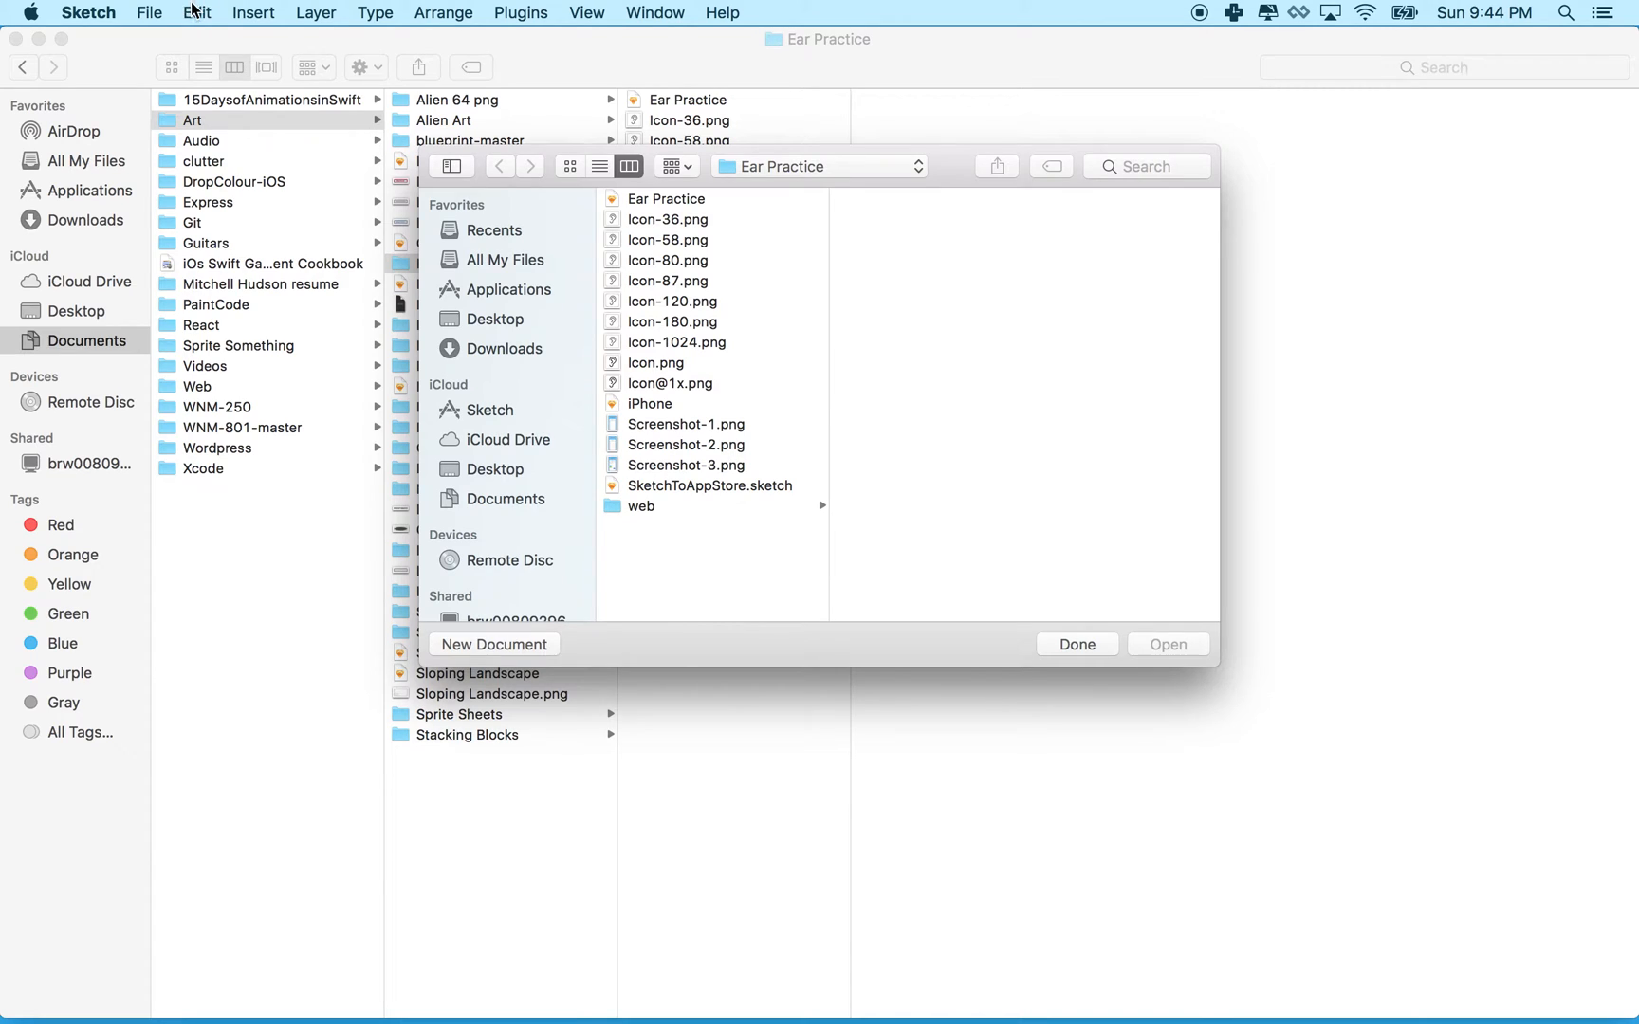
{"action": "left_click", "coordinate": [149, 11]}
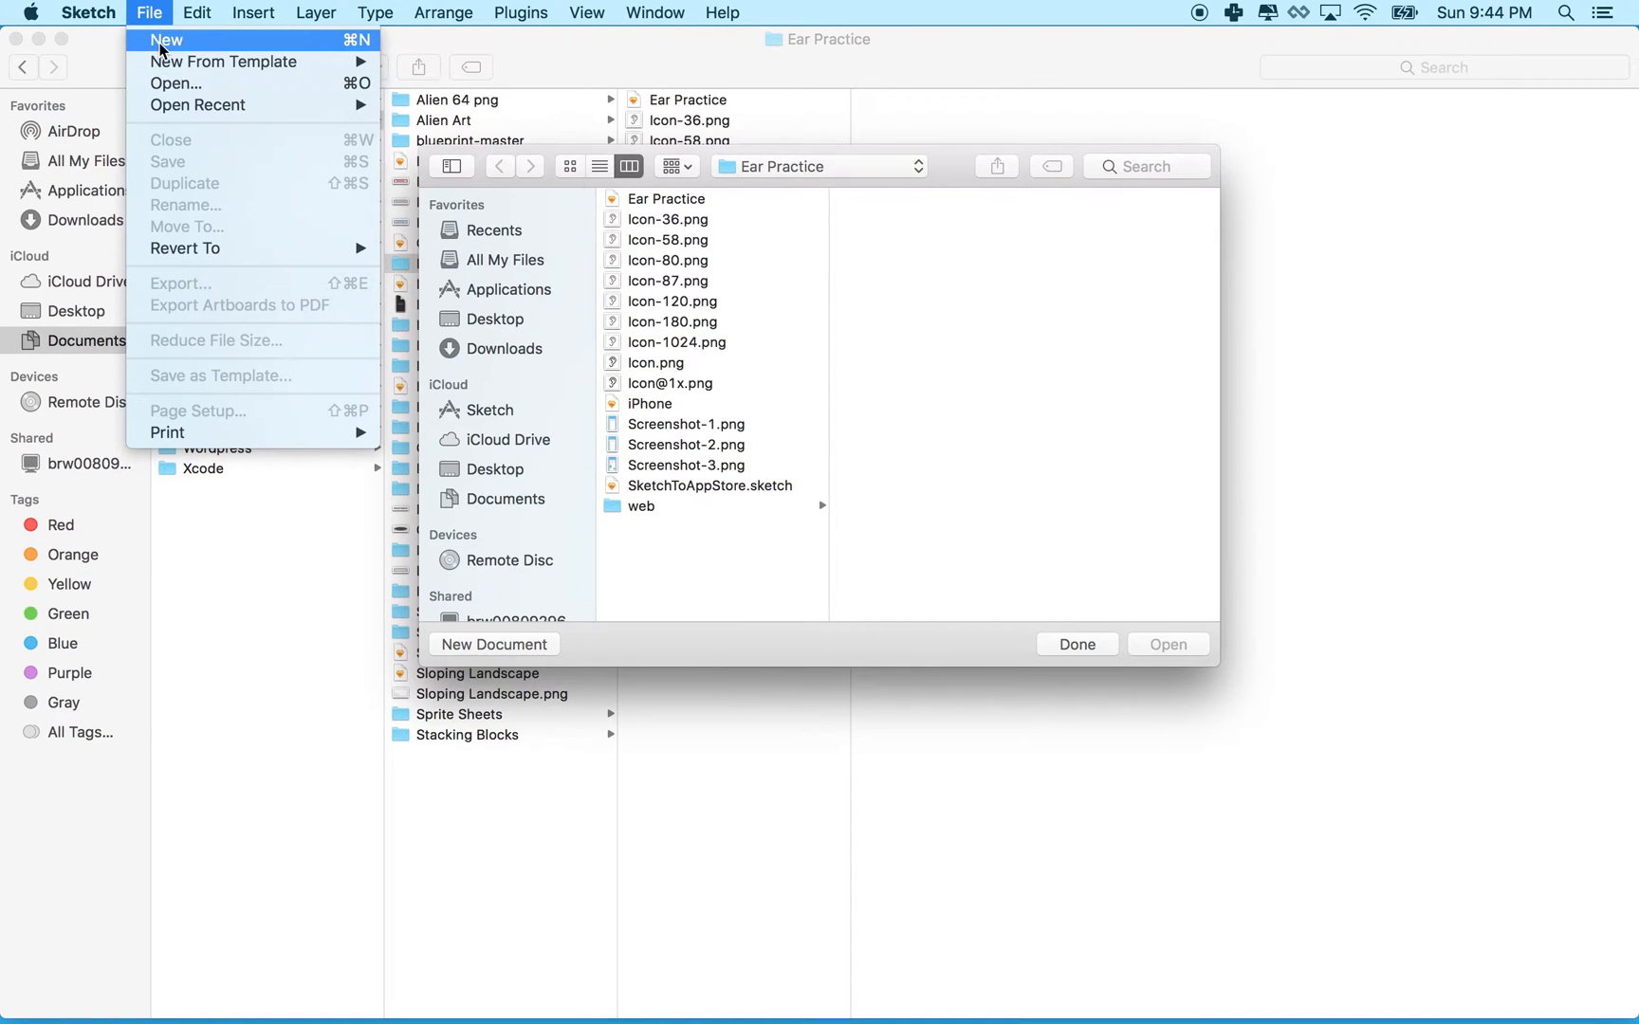
{"action": "left_click", "coordinate": [166, 39]}
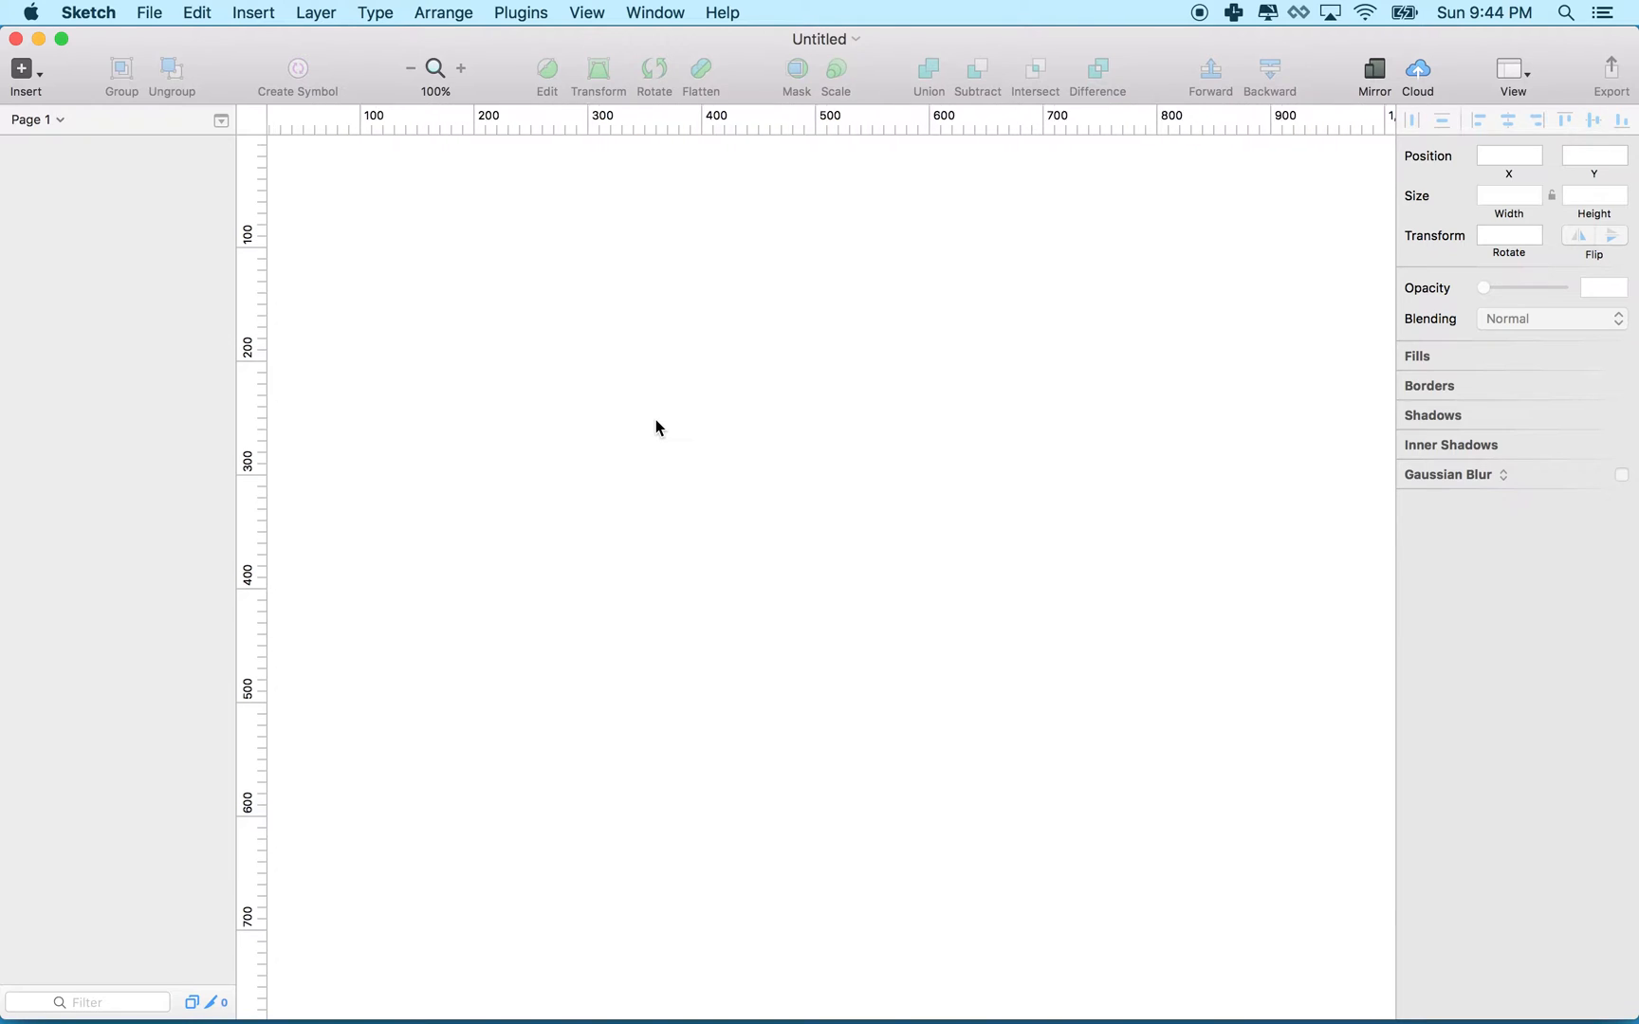
- Show the twelve-column layout grid on the canvas and zoom out to see it whole
{"action": "left_click", "coordinate": [654, 12]}
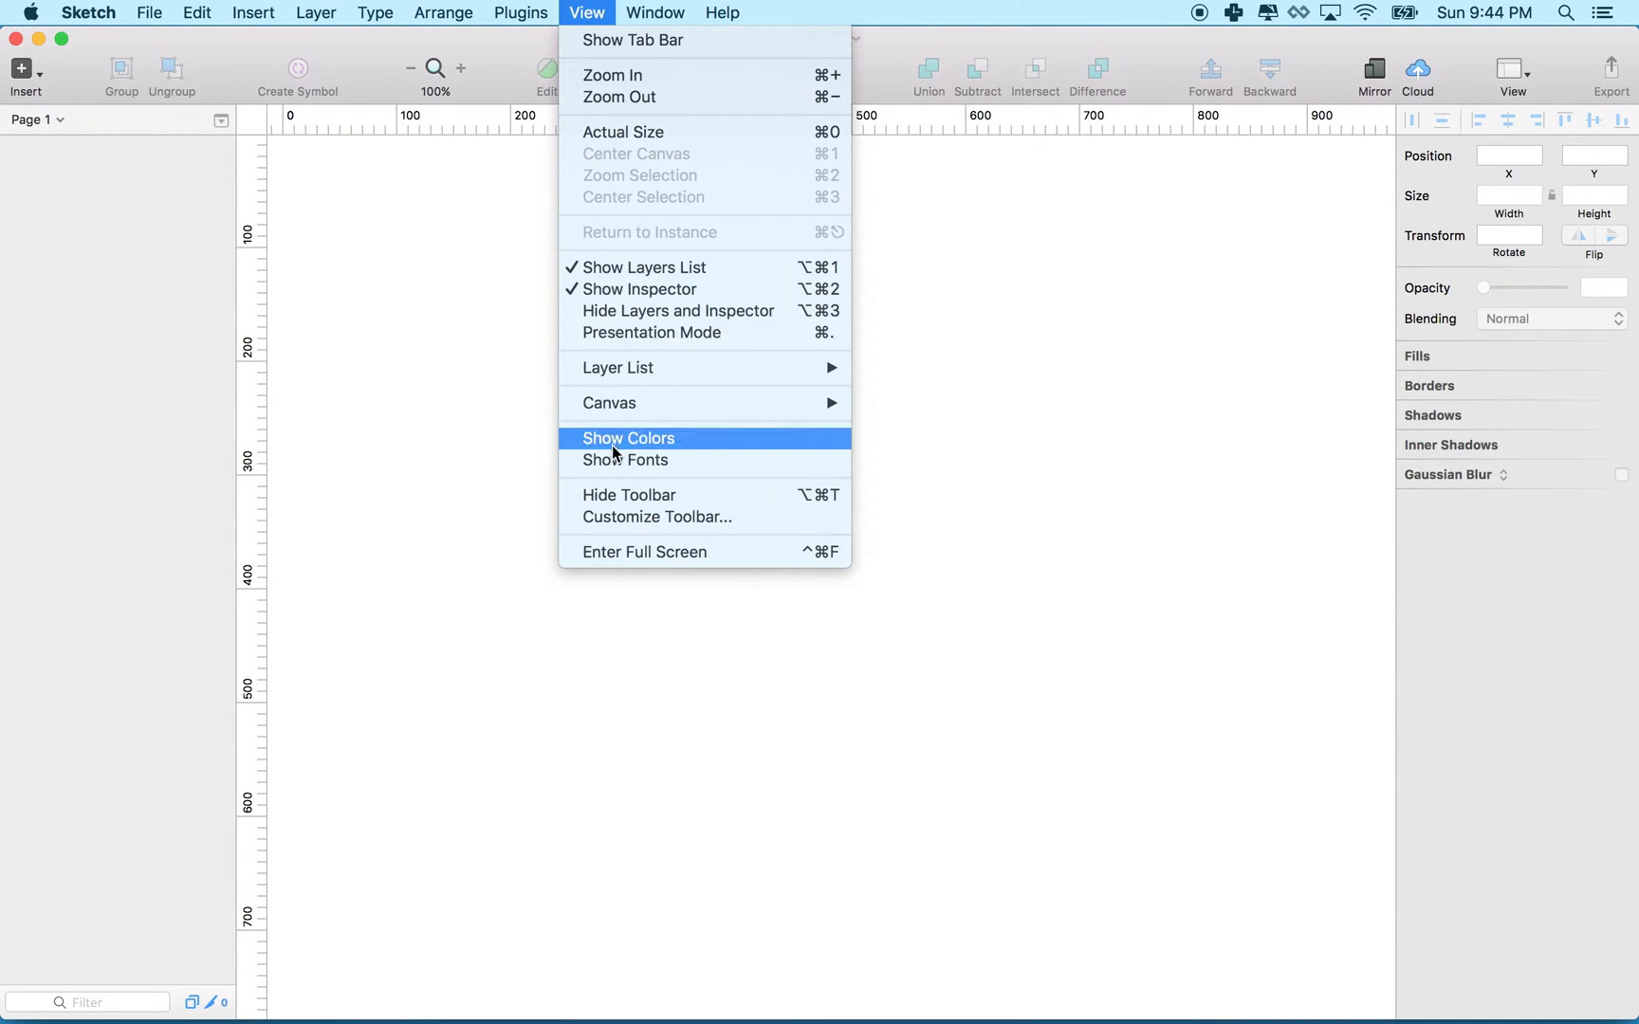
{"action": "mouse_move", "coordinate": [702, 403]}
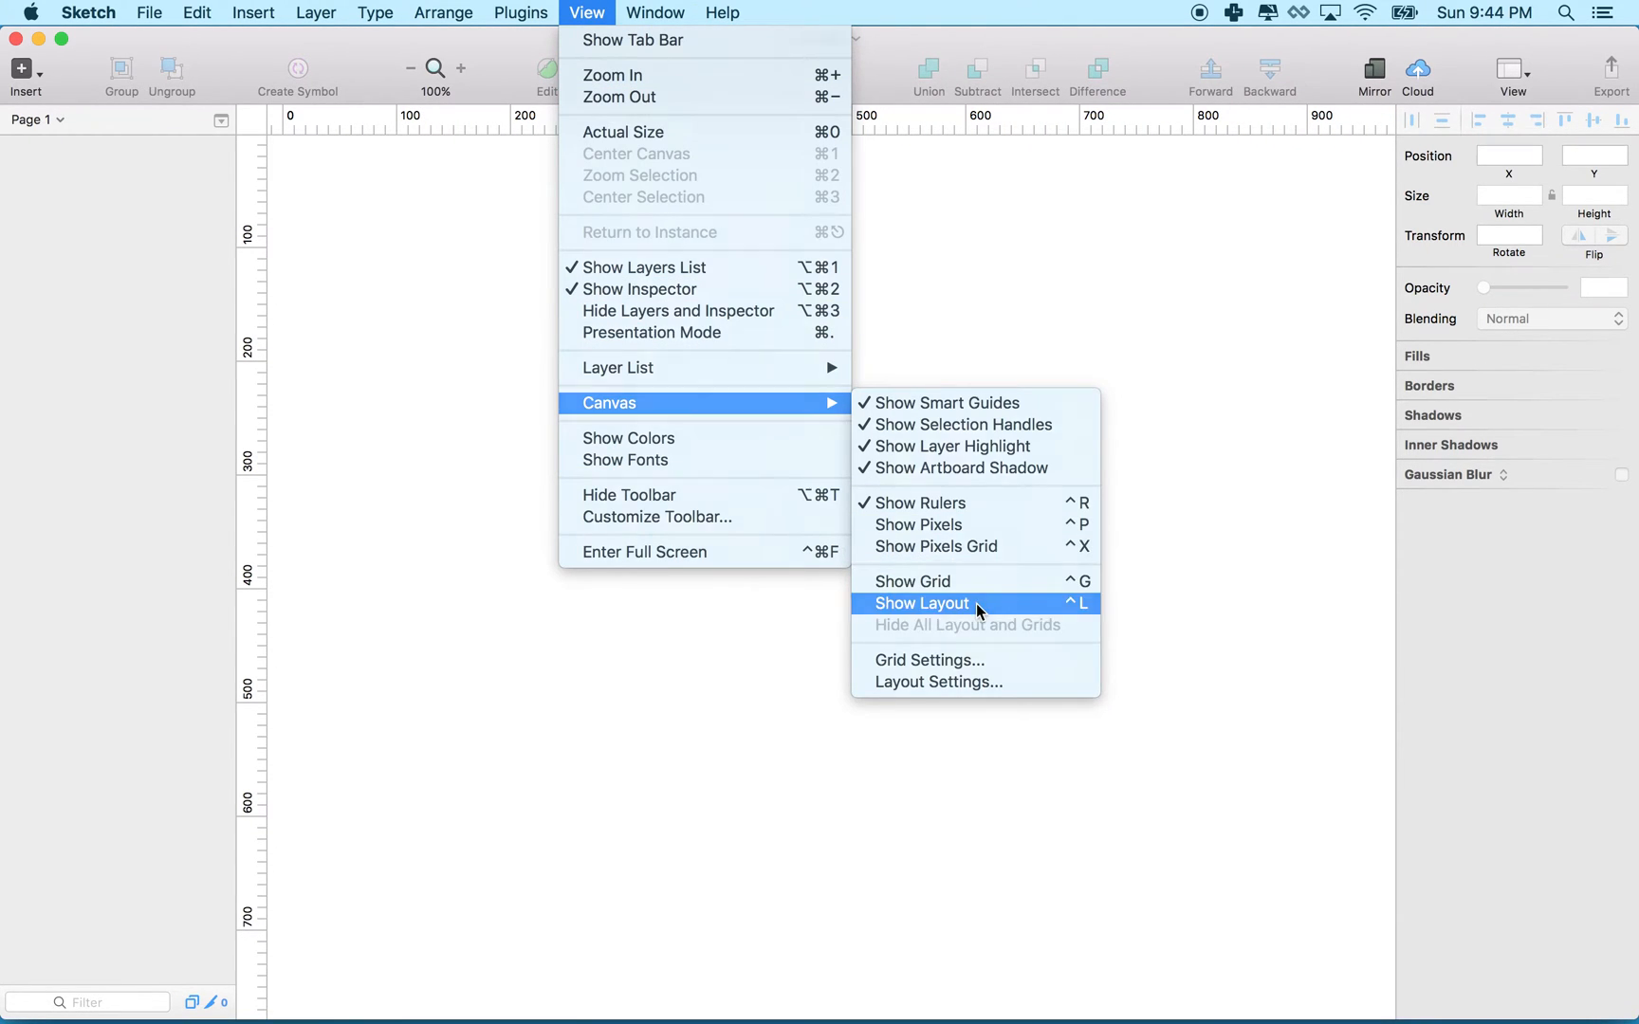
{"action": "left_click", "coordinate": [976, 603]}
{"action": "key", "text": "cmd+minus"}
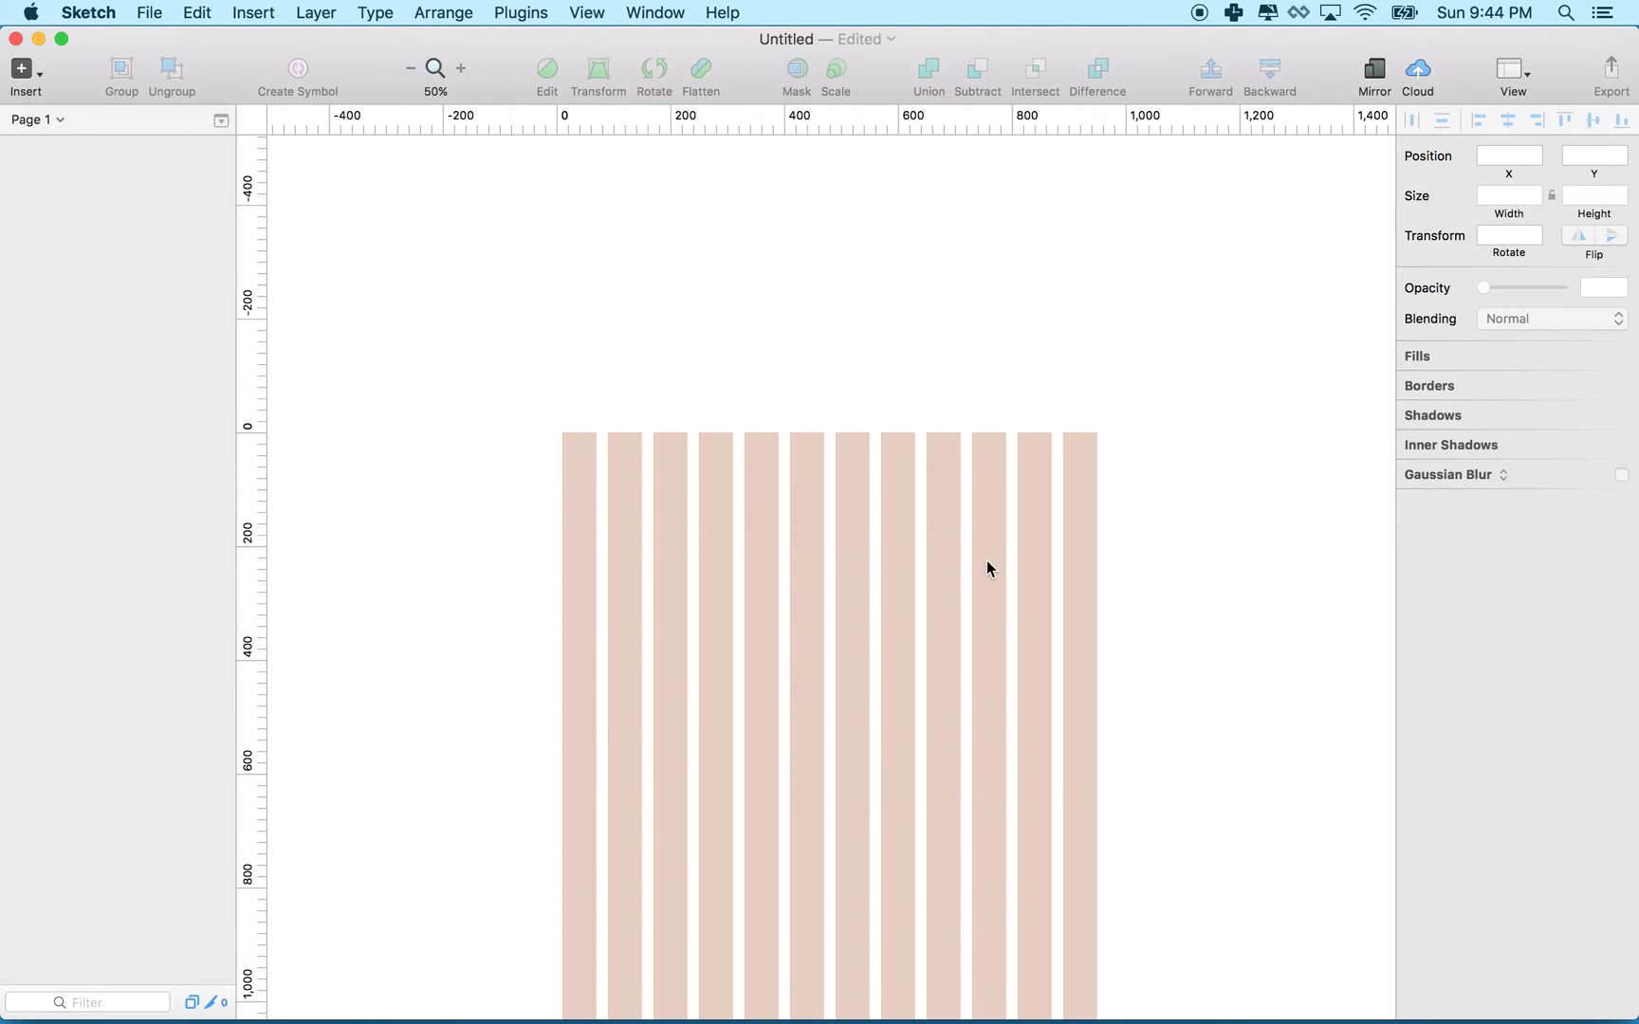
{"action": "scroll", "coordinate": [752, 538], "scroll_direction": "up", "scroll_amount": 3}
{"action": "key", "text": "a"}
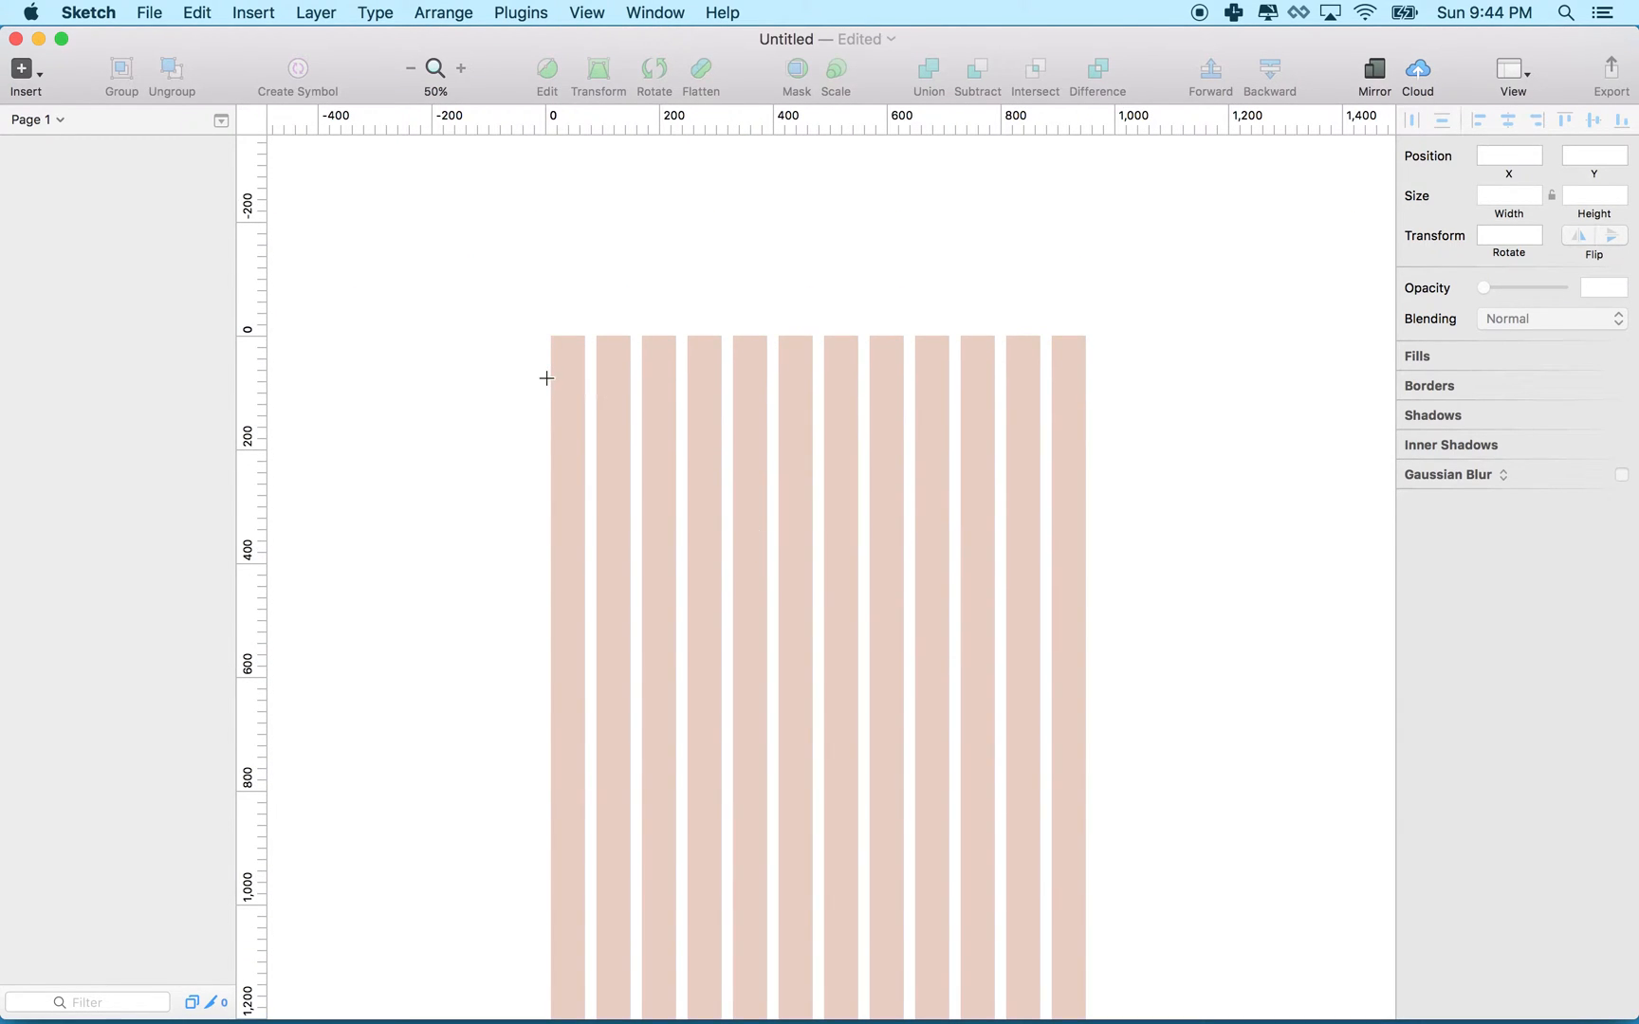
- Draw a full-width 940×160 top bar with radius 29 and duplicate narrower boxes into the row beneath
{"action": "left_click_drag", "start_coordinate": [546, 378], "coordinate": [1085, 469]}
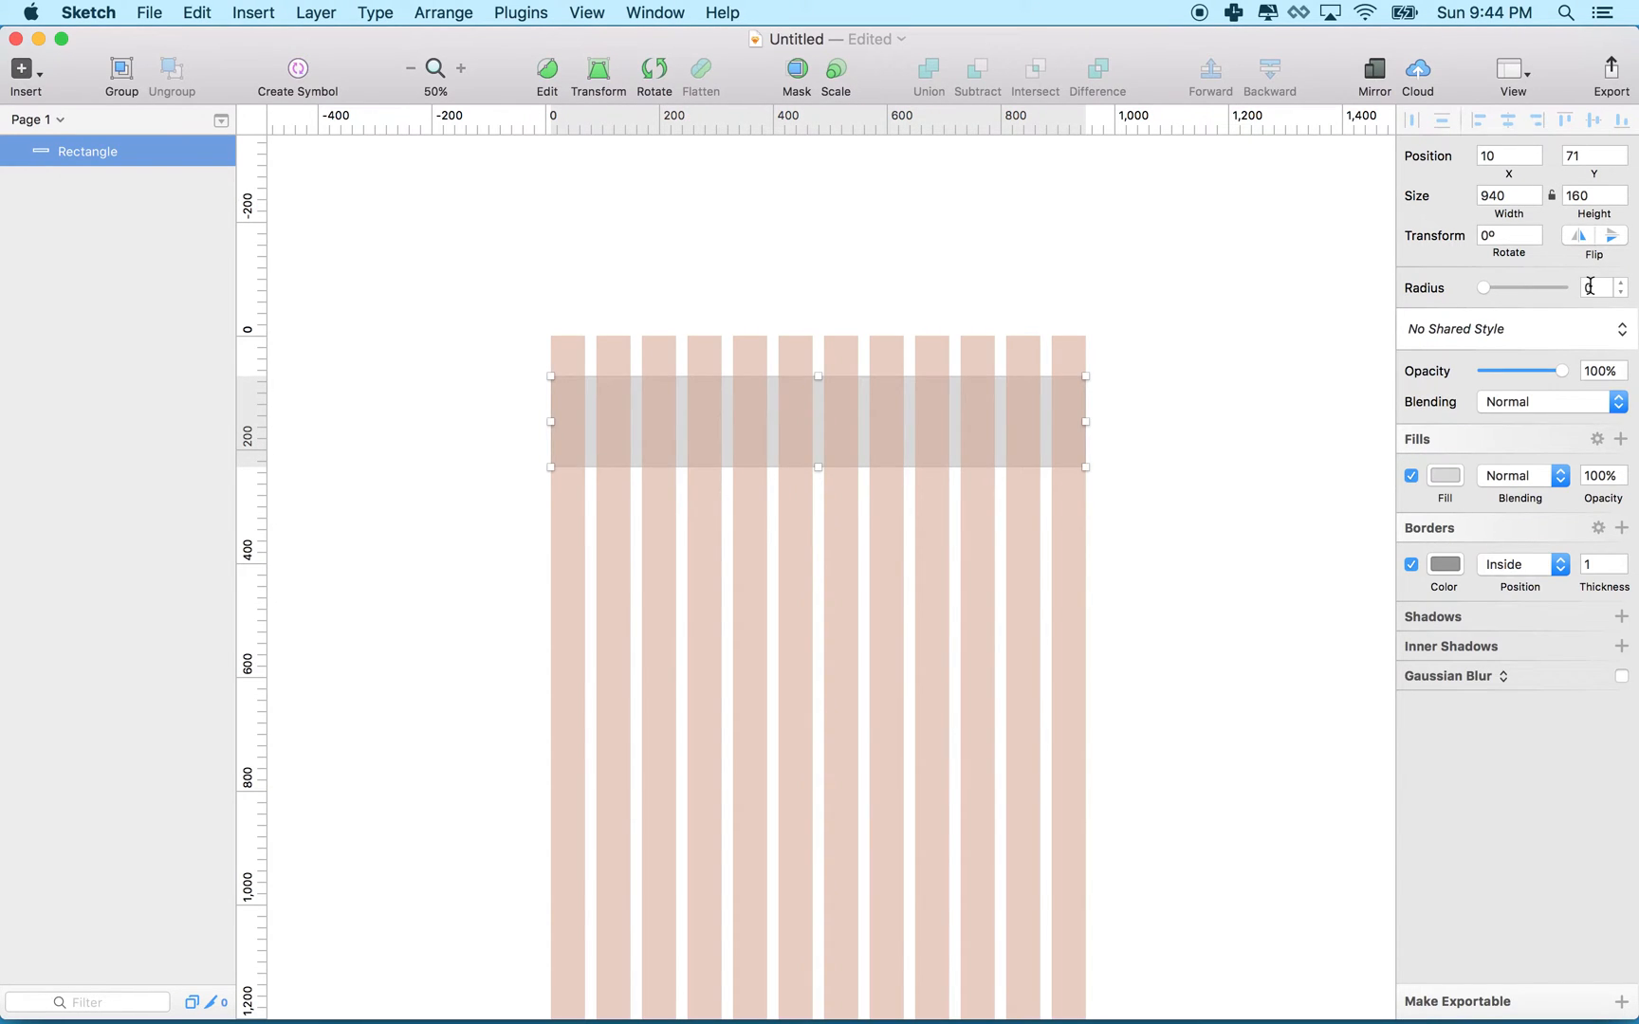
{"action": "left_click_drag", "start_coordinate": [1486, 288], "coordinate": [1530, 289]}
{"action": "left_click_drag", "start_coordinate": [978, 419], "coordinate": [986, 529]}
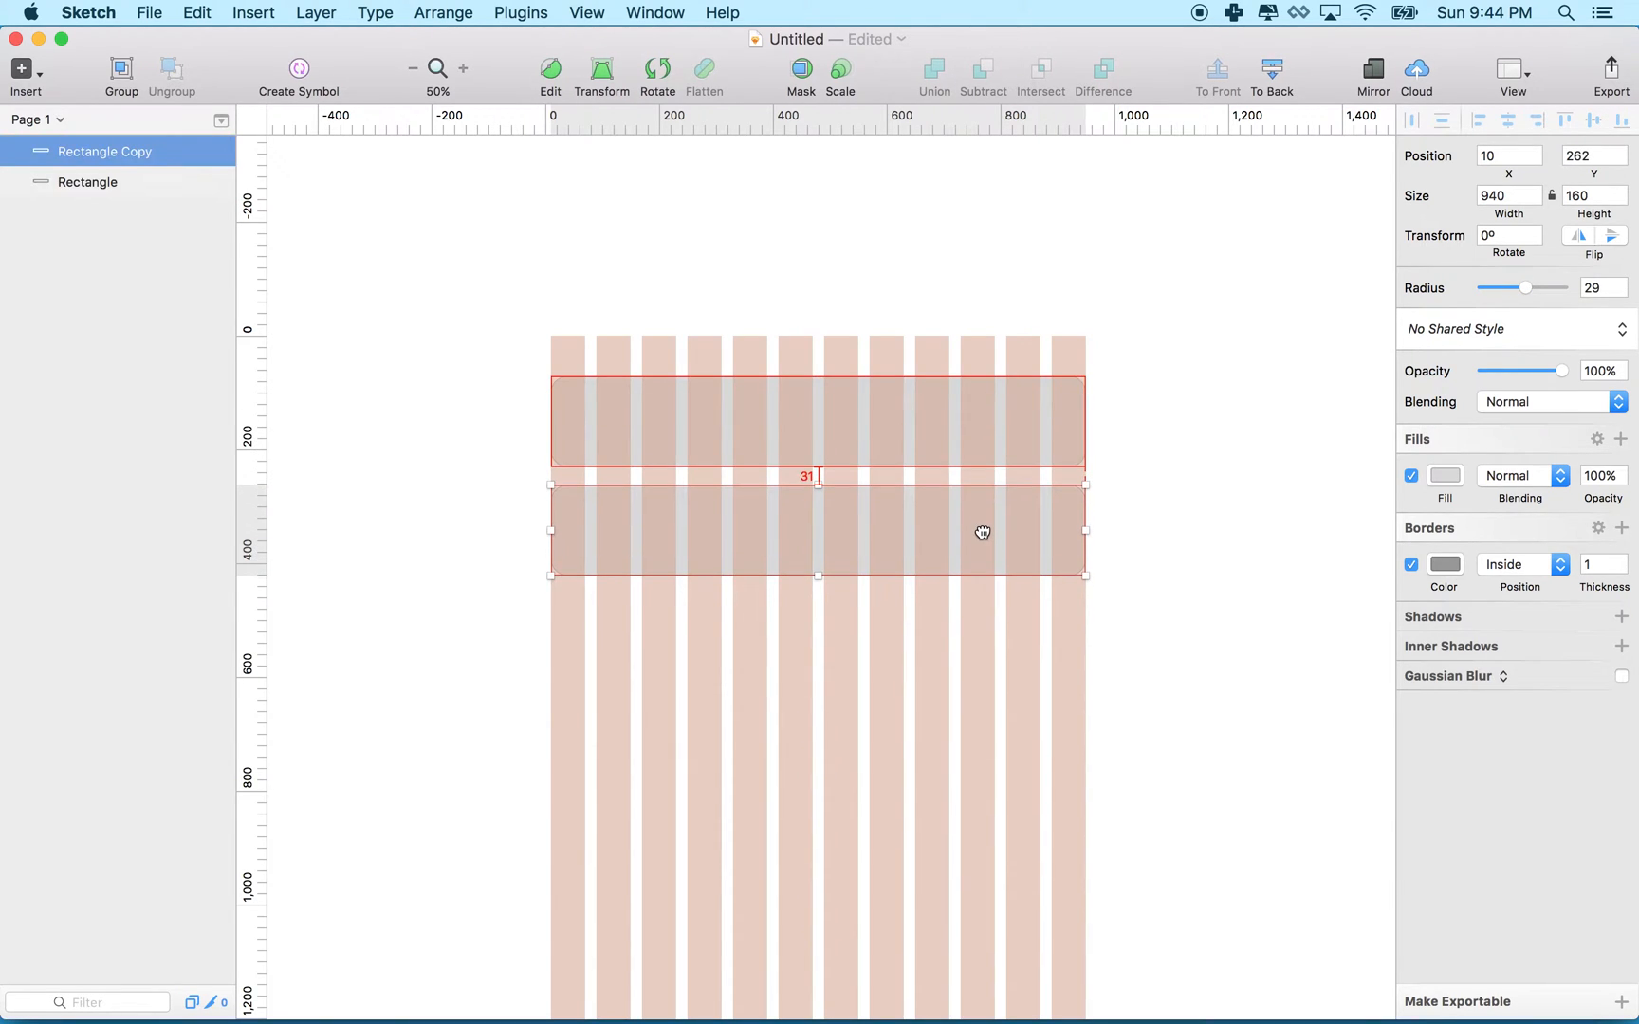
{"action": "left_click_drag", "start_coordinate": [1085, 529], "coordinate": [763, 535]}
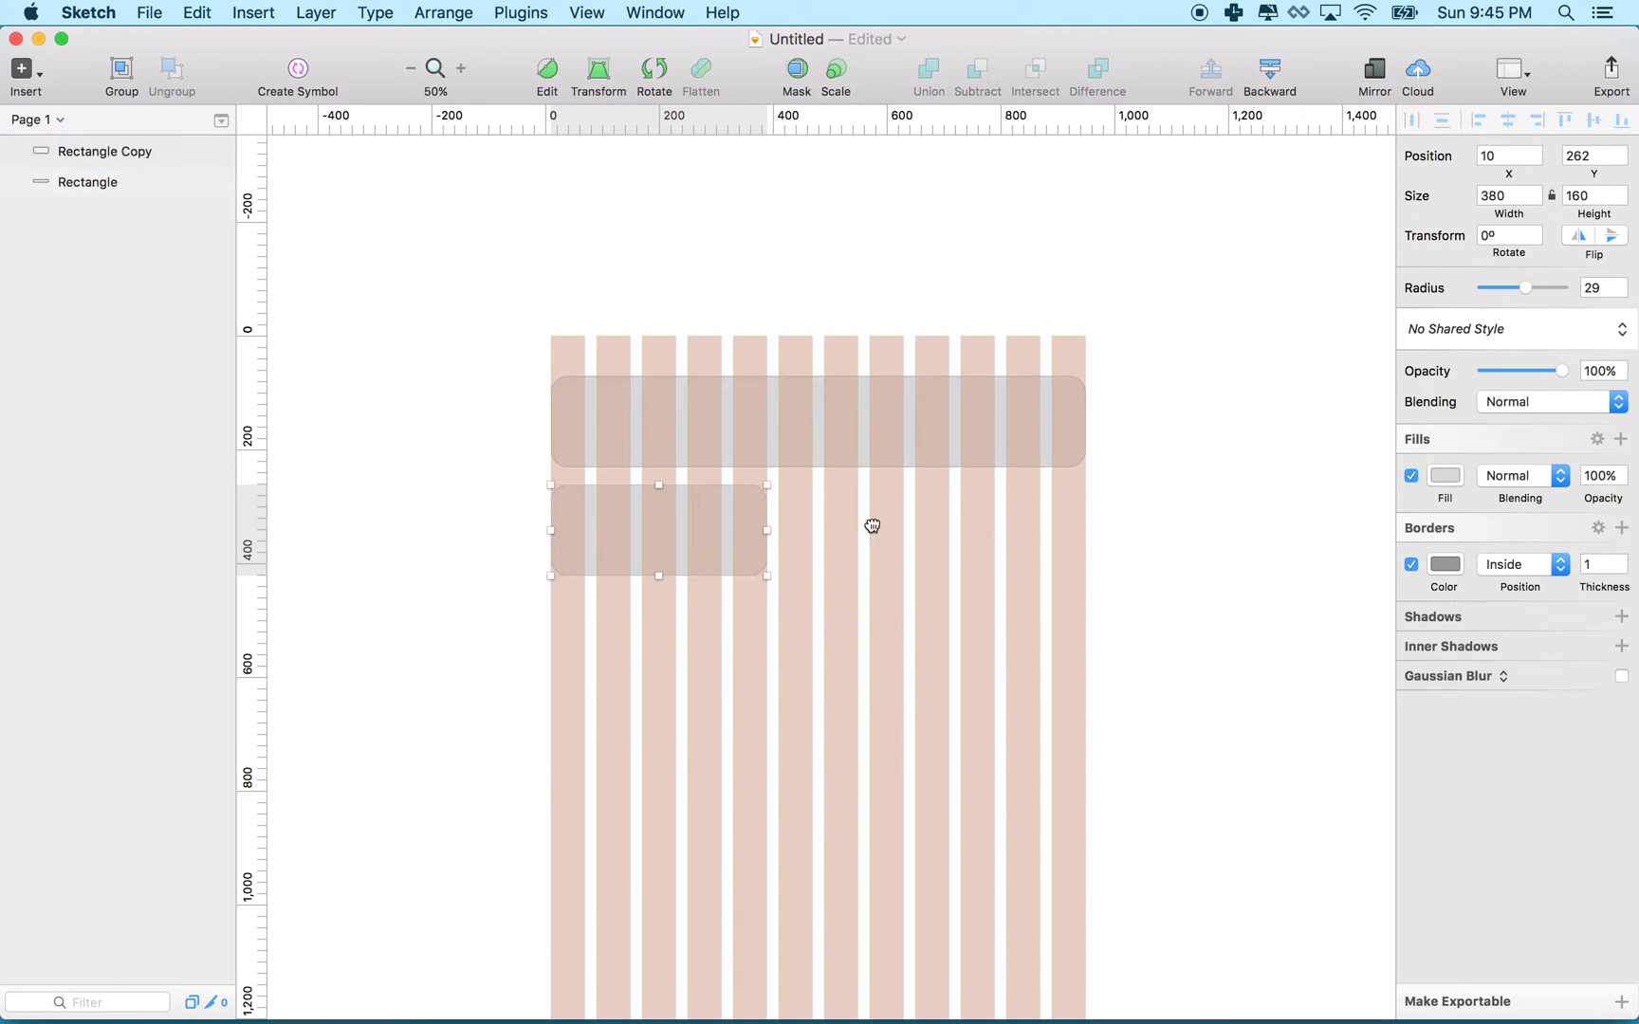
{"action": "left_click_drag", "start_coordinate": [695, 526], "coordinate": [926, 523]}
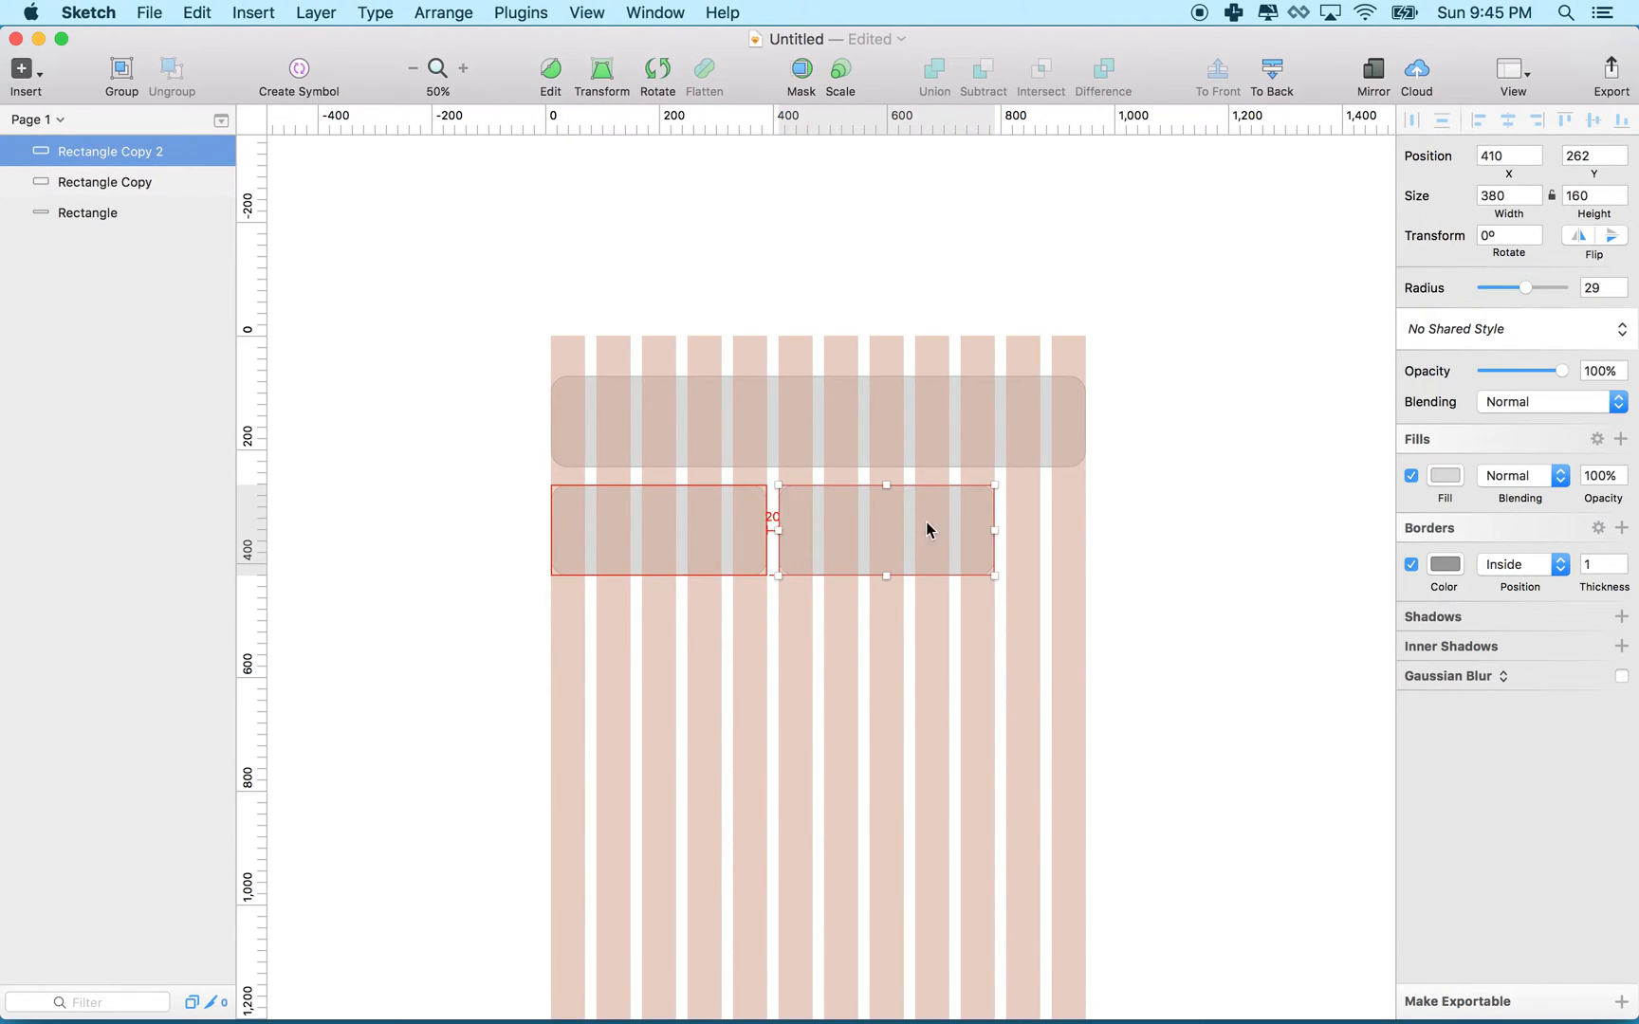
{"action": "left_click_drag", "start_coordinate": [995, 530], "coordinate": [948, 530]}
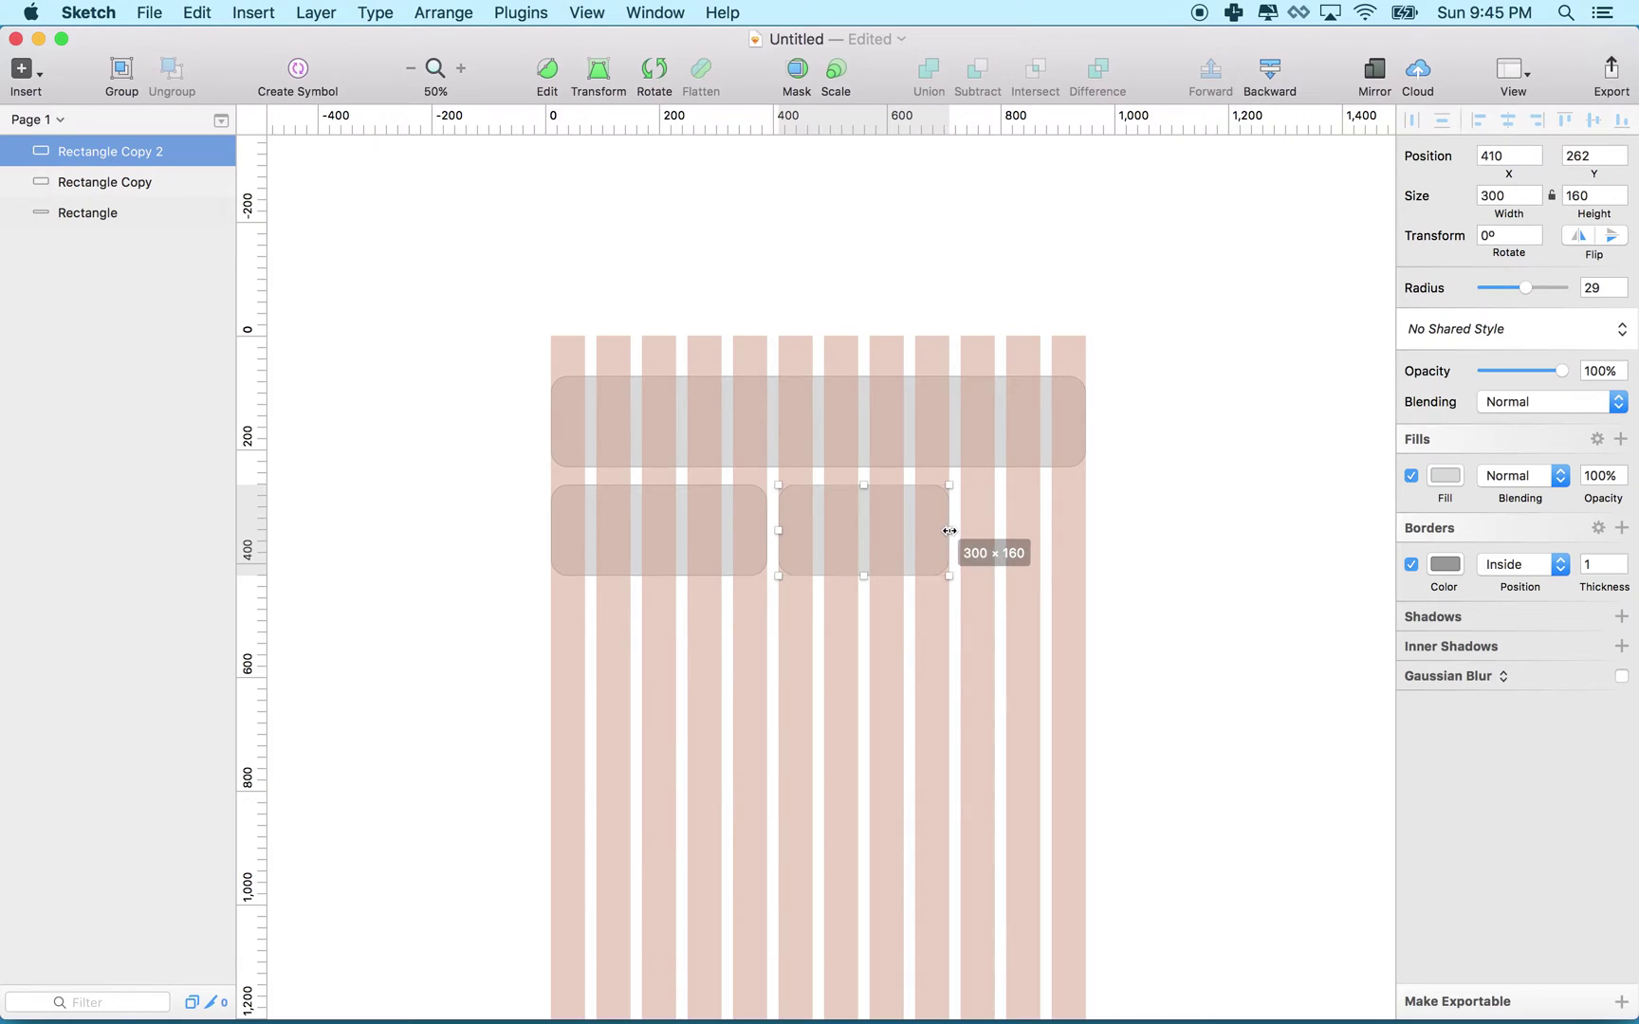
- Size the row boxes to 300 wide with even gaps and duplicate boxes into a third row
{"action": "left_click", "coordinate": [756, 534]}
{"action": "left_click_drag", "start_coordinate": [768, 527], "coordinate": [724, 528]}
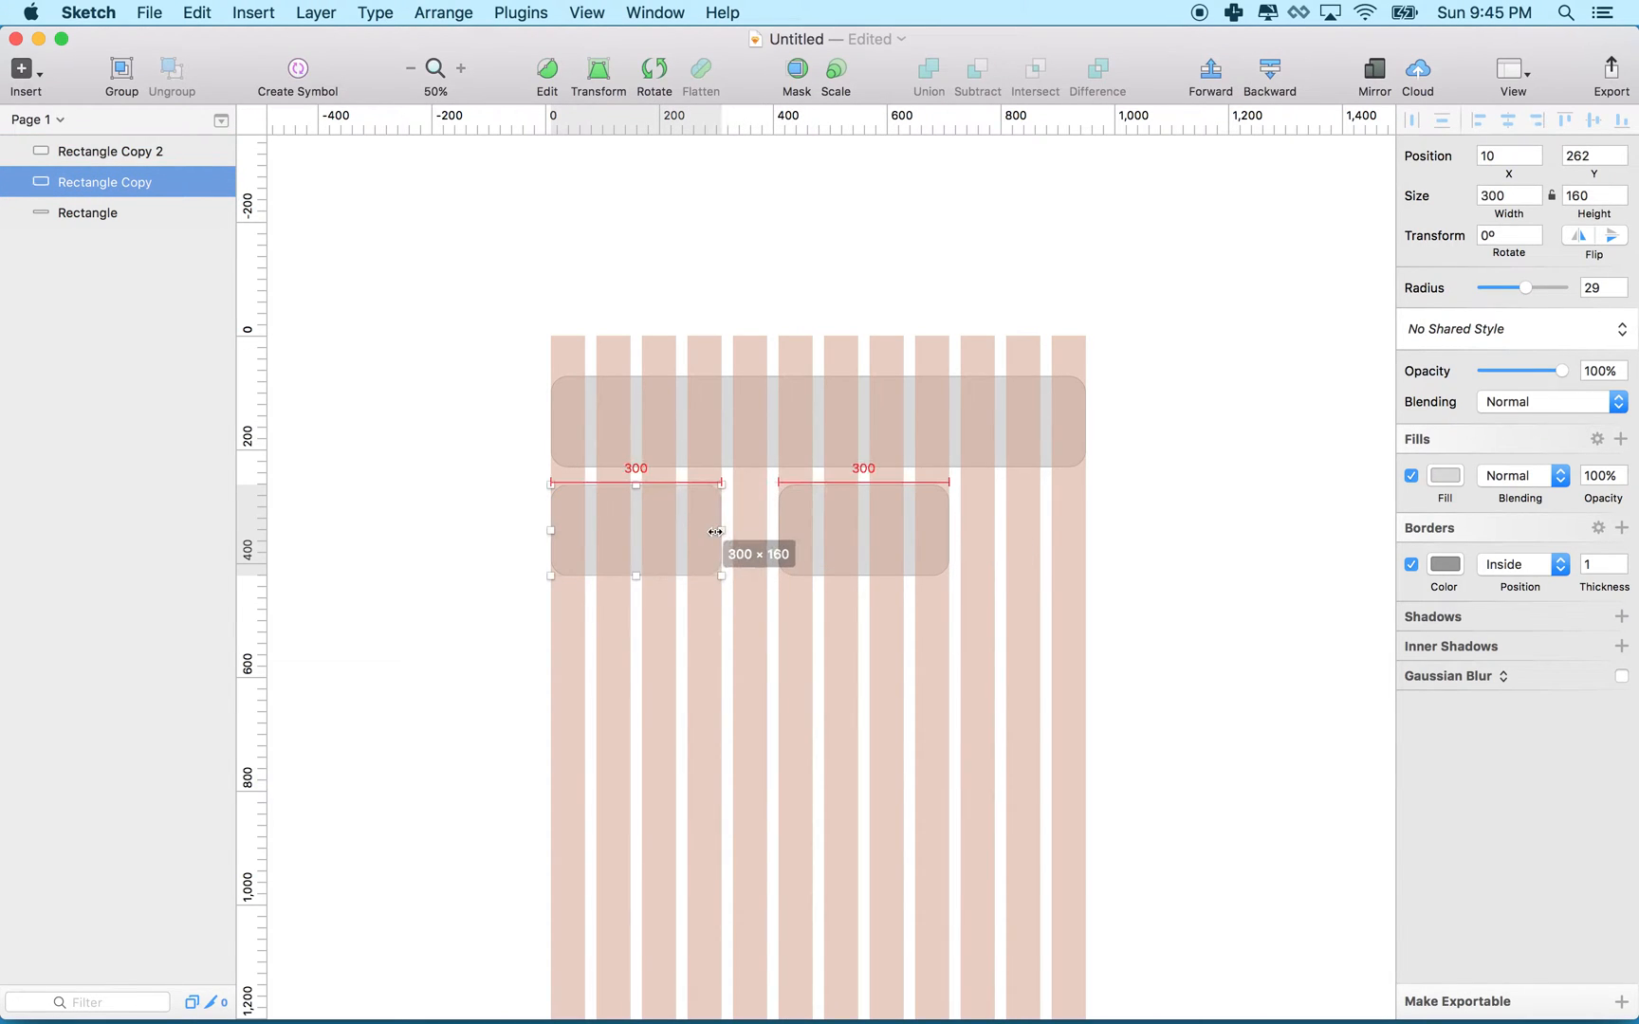
{"action": "mouse_move", "coordinate": [847, 535]}
{"action": "left_mouse_down"}
{"action": "mouse_move", "coordinate": [801, 534]}
{"action": "mouse_move", "coordinate": [1000, 525]}
{"action": "left_mouse_up"}
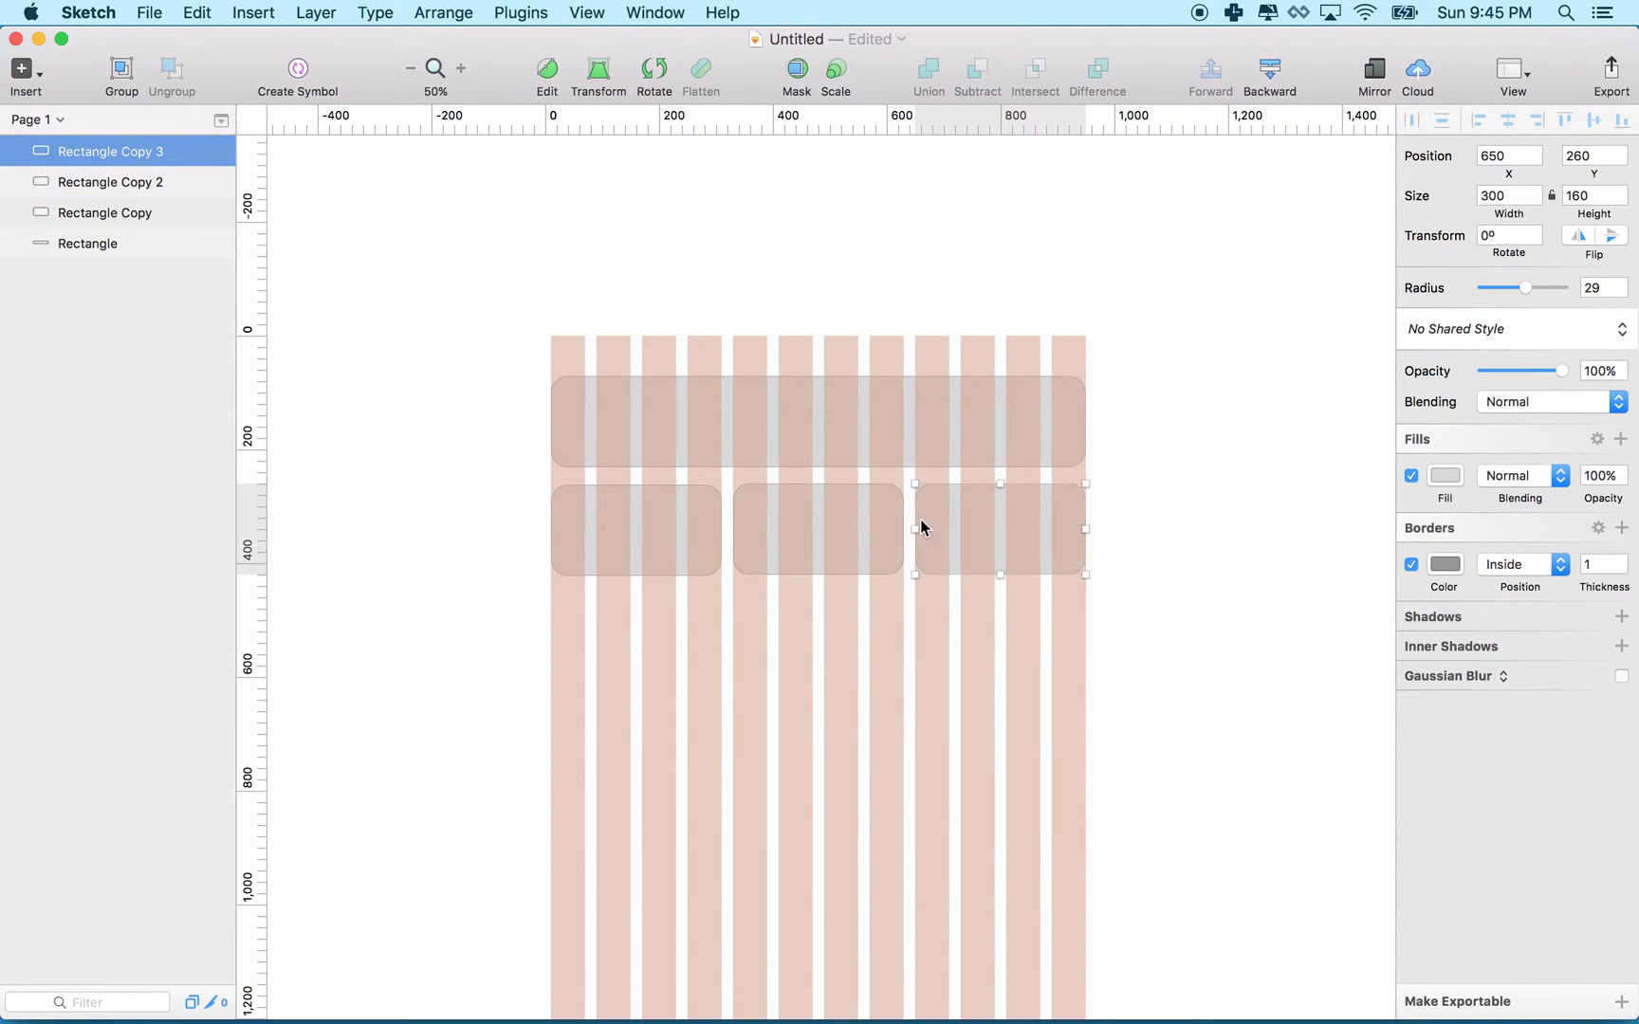
{"action": "left_click_drag", "start_coordinate": [982, 523], "coordinate": [999, 774]}
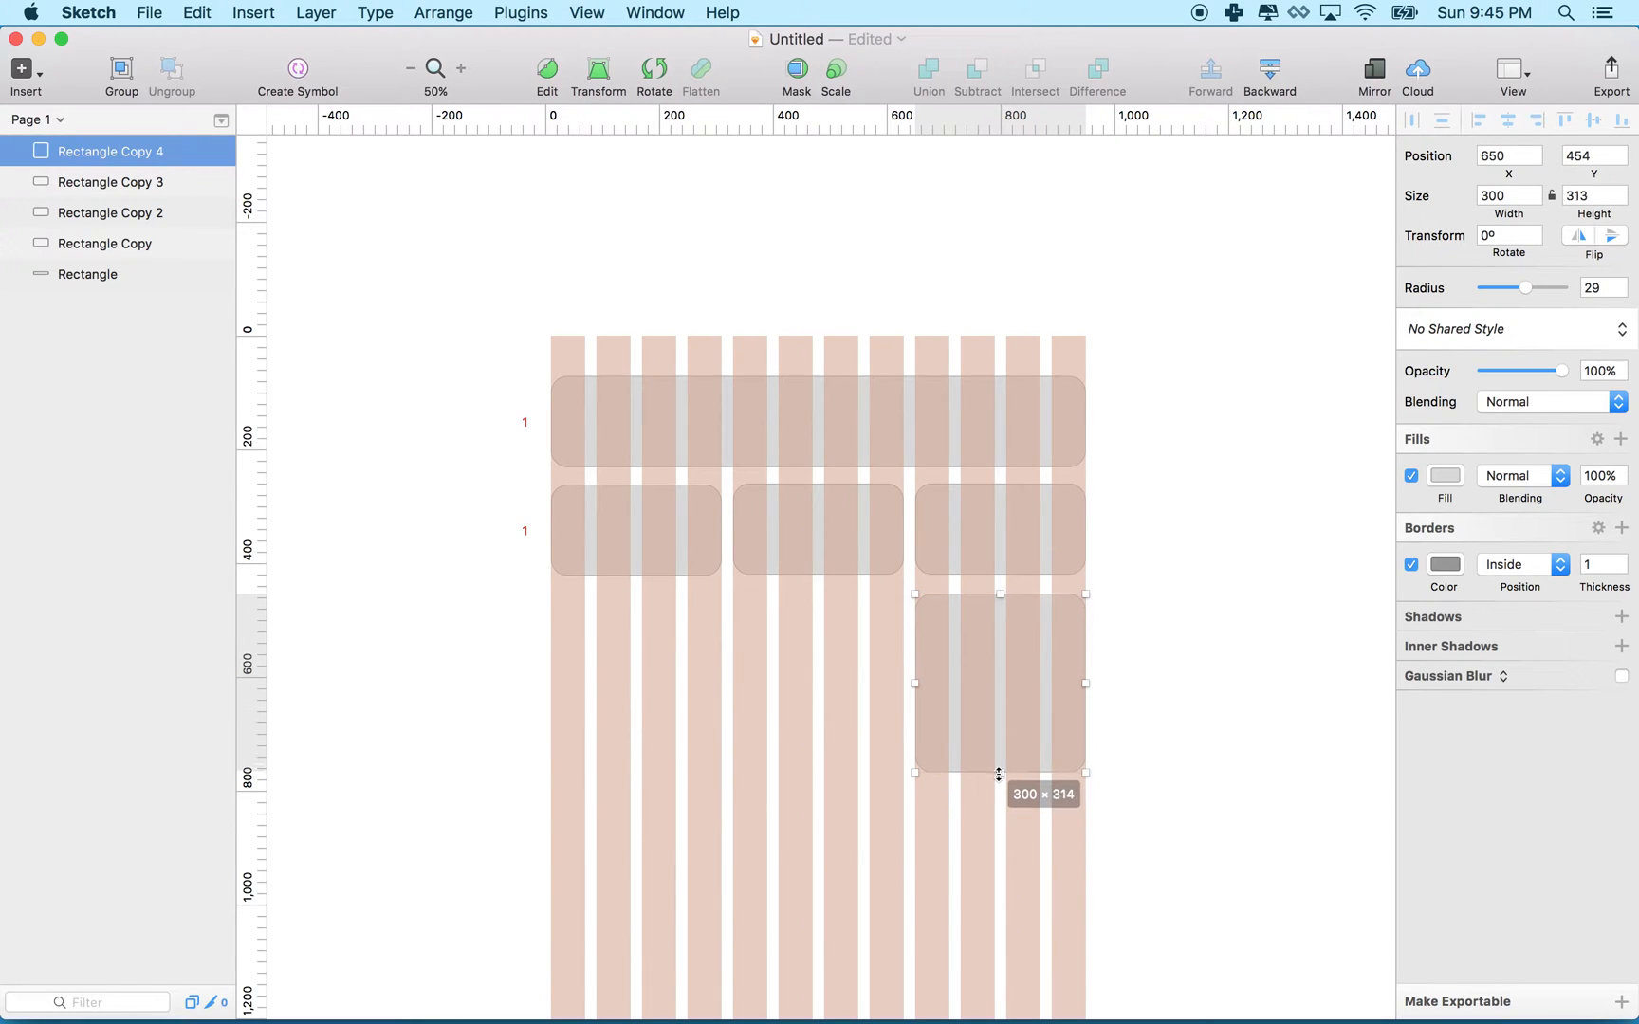
{"action": "left_click_drag", "start_coordinate": [974, 689], "coordinate": [599, 695]}
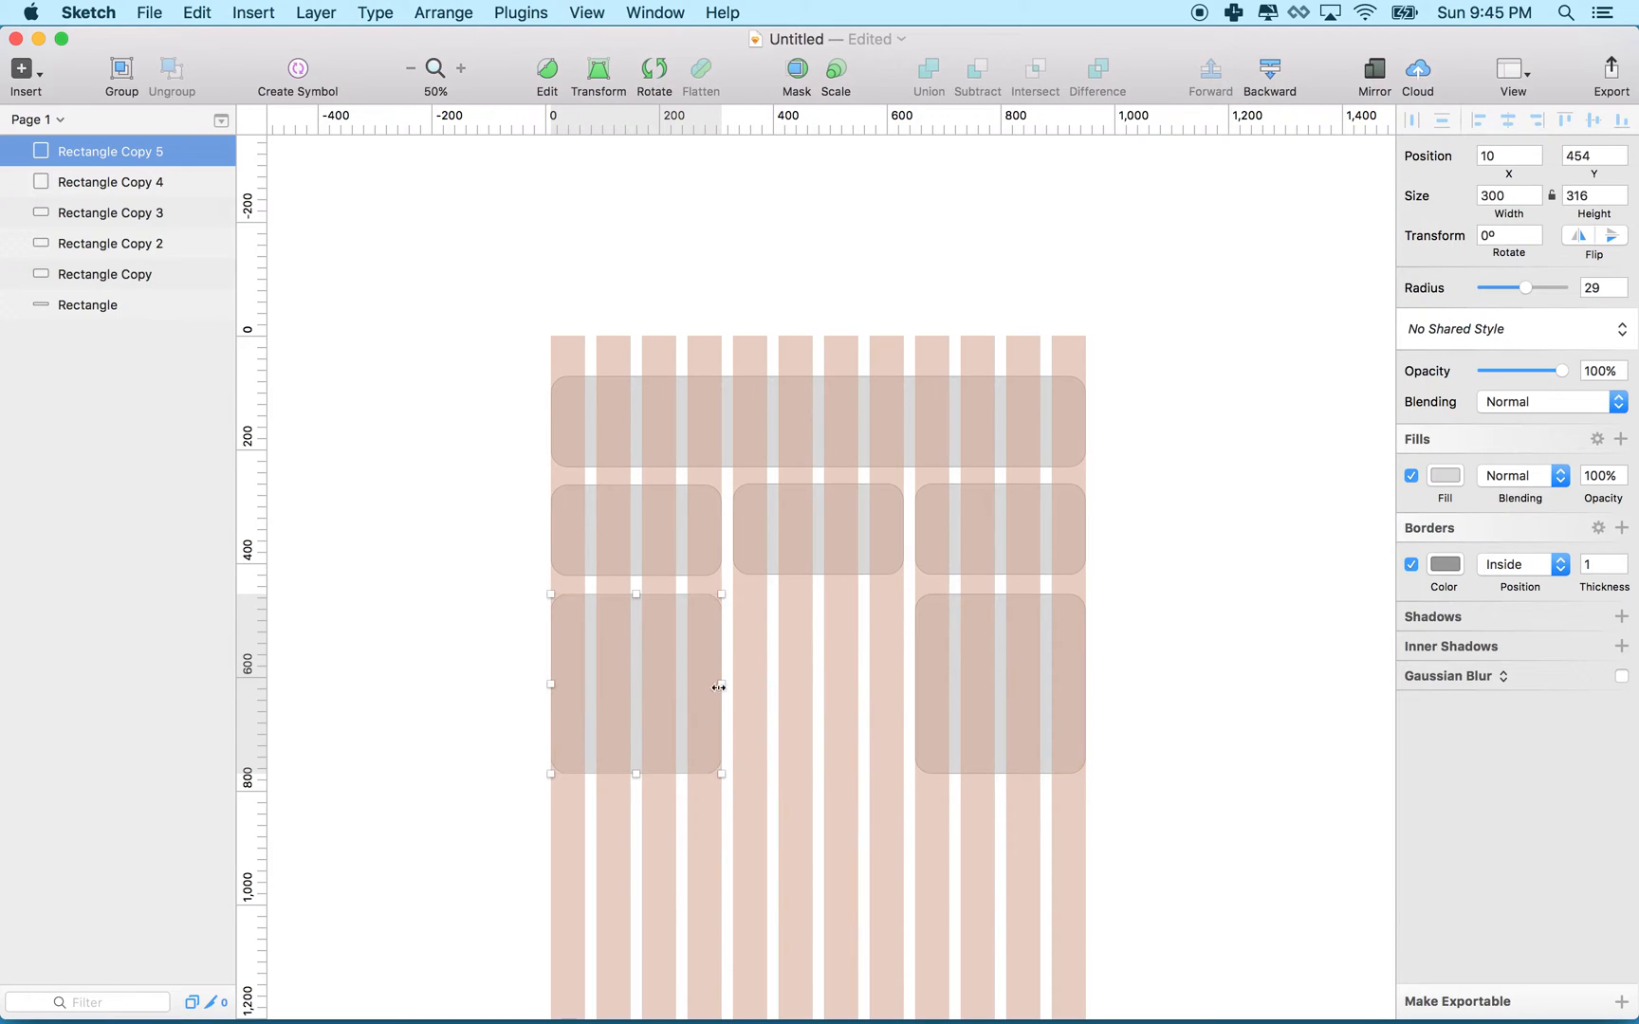
{"action": "left_click_drag", "start_coordinate": [725, 684], "coordinate": [904, 686]}
{"action": "scroll", "coordinate": [852, 578], "scroll_direction": "down", "scroll_amount": 1}
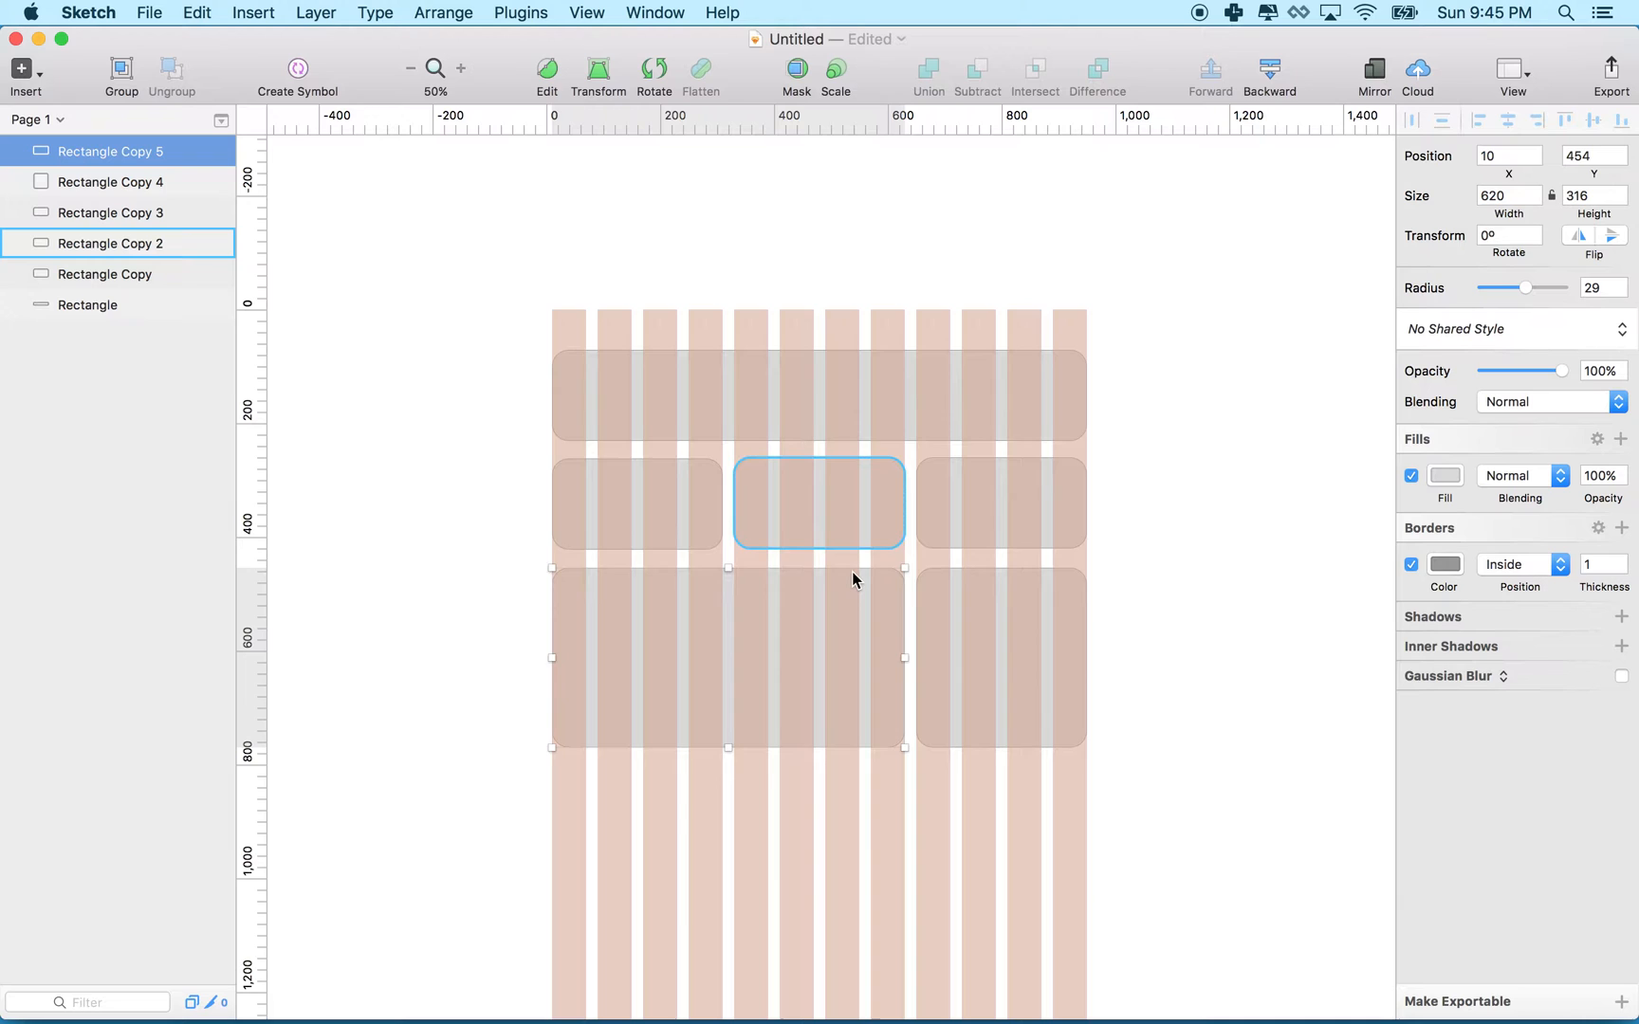
{"action": "scroll", "coordinate": [852, 571], "scroll_direction": "down", "scroll_amount": 3}
{"action": "scroll", "coordinate": [852, 571], "scroll_direction": "left", "scroll_amount": 3}
{"action": "scroll", "coordinate": [852, 572], "scroll_direction": "left", "scroll_amount": 2}
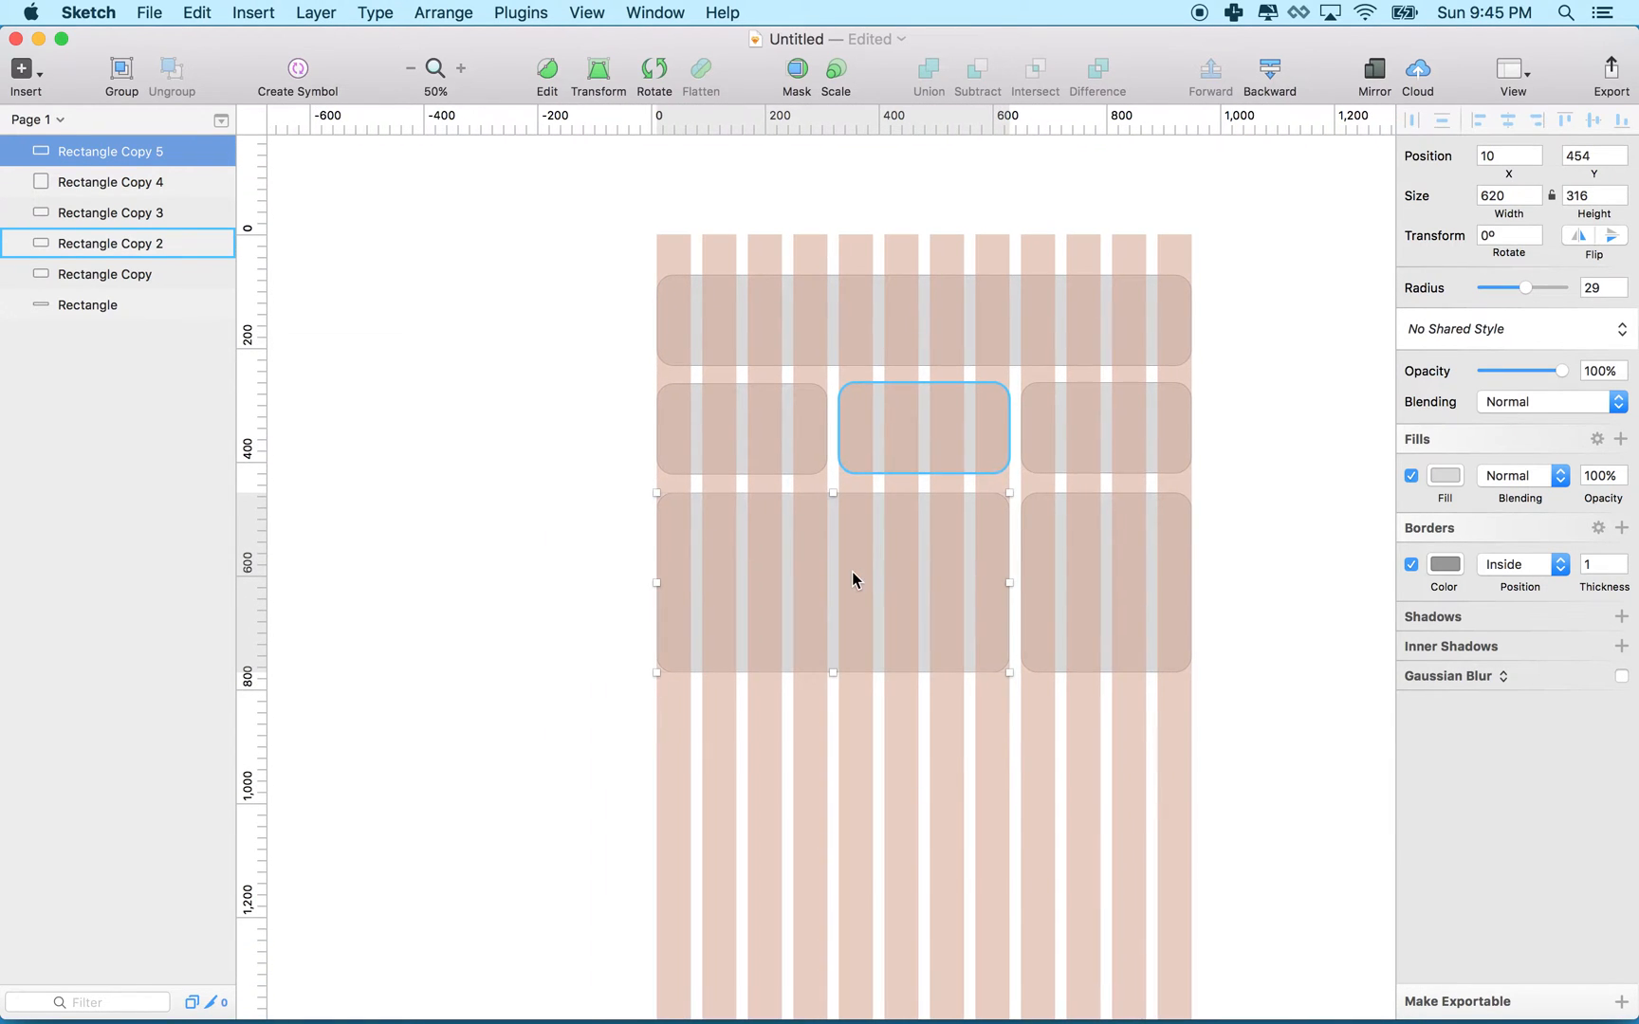
{"action": "scroll", "coordinate": [467, 443], "scroll_direction": "left", "scroll_amount": 2}
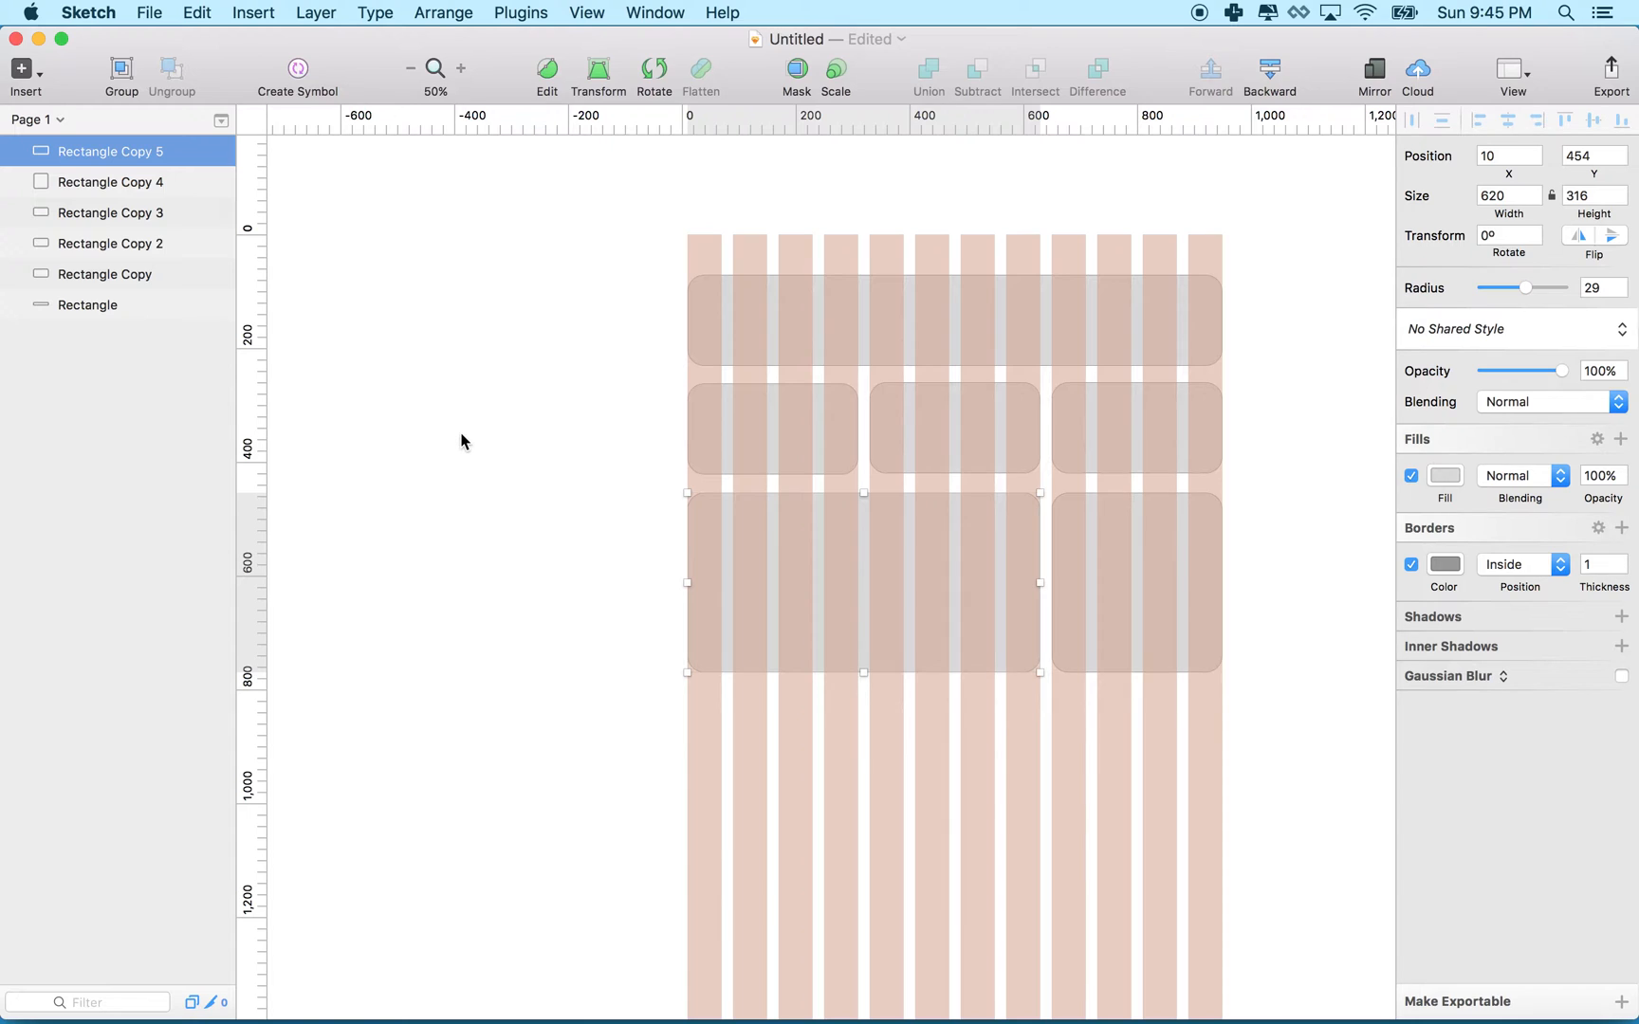
- Draw a circle left of the grid, thicken its border and remove the fill to make a grey ring
{"action": "key", "text": "r"}
{"action": "left_click_drag", "start_coordinate": [450, 443], "coordinate": [516, 507]}
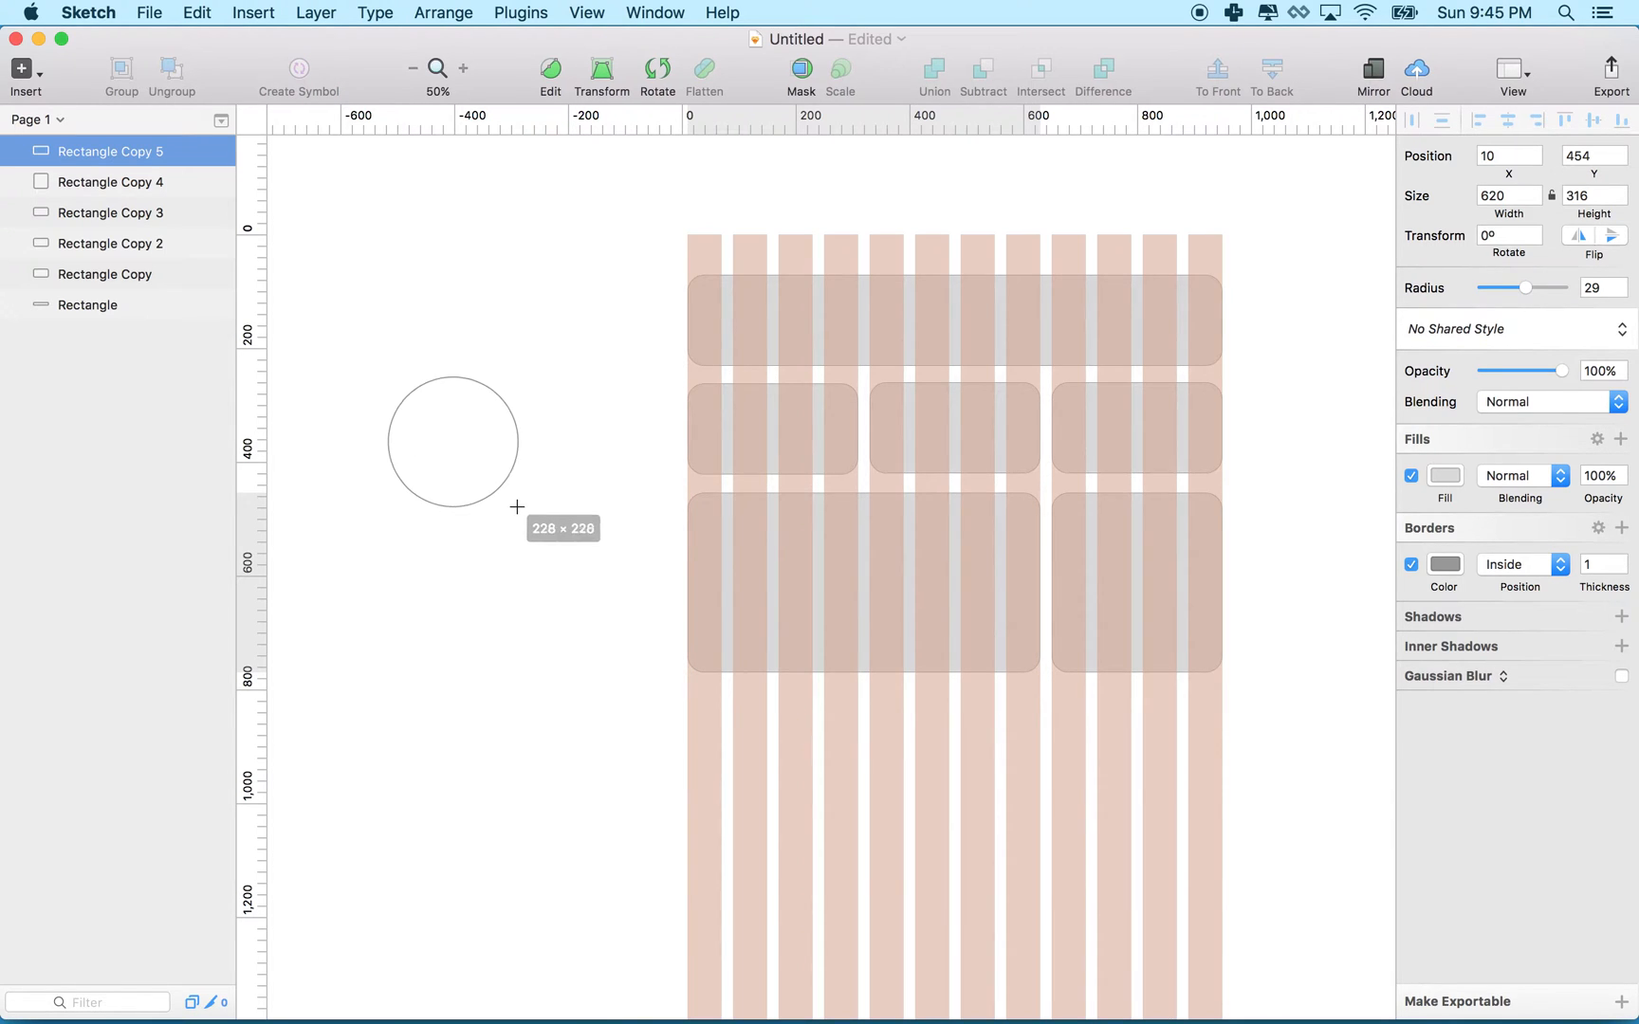
{"action": "left_click_drag", "start_coordinate": [486, 442], "coordinate": [535, 457]}
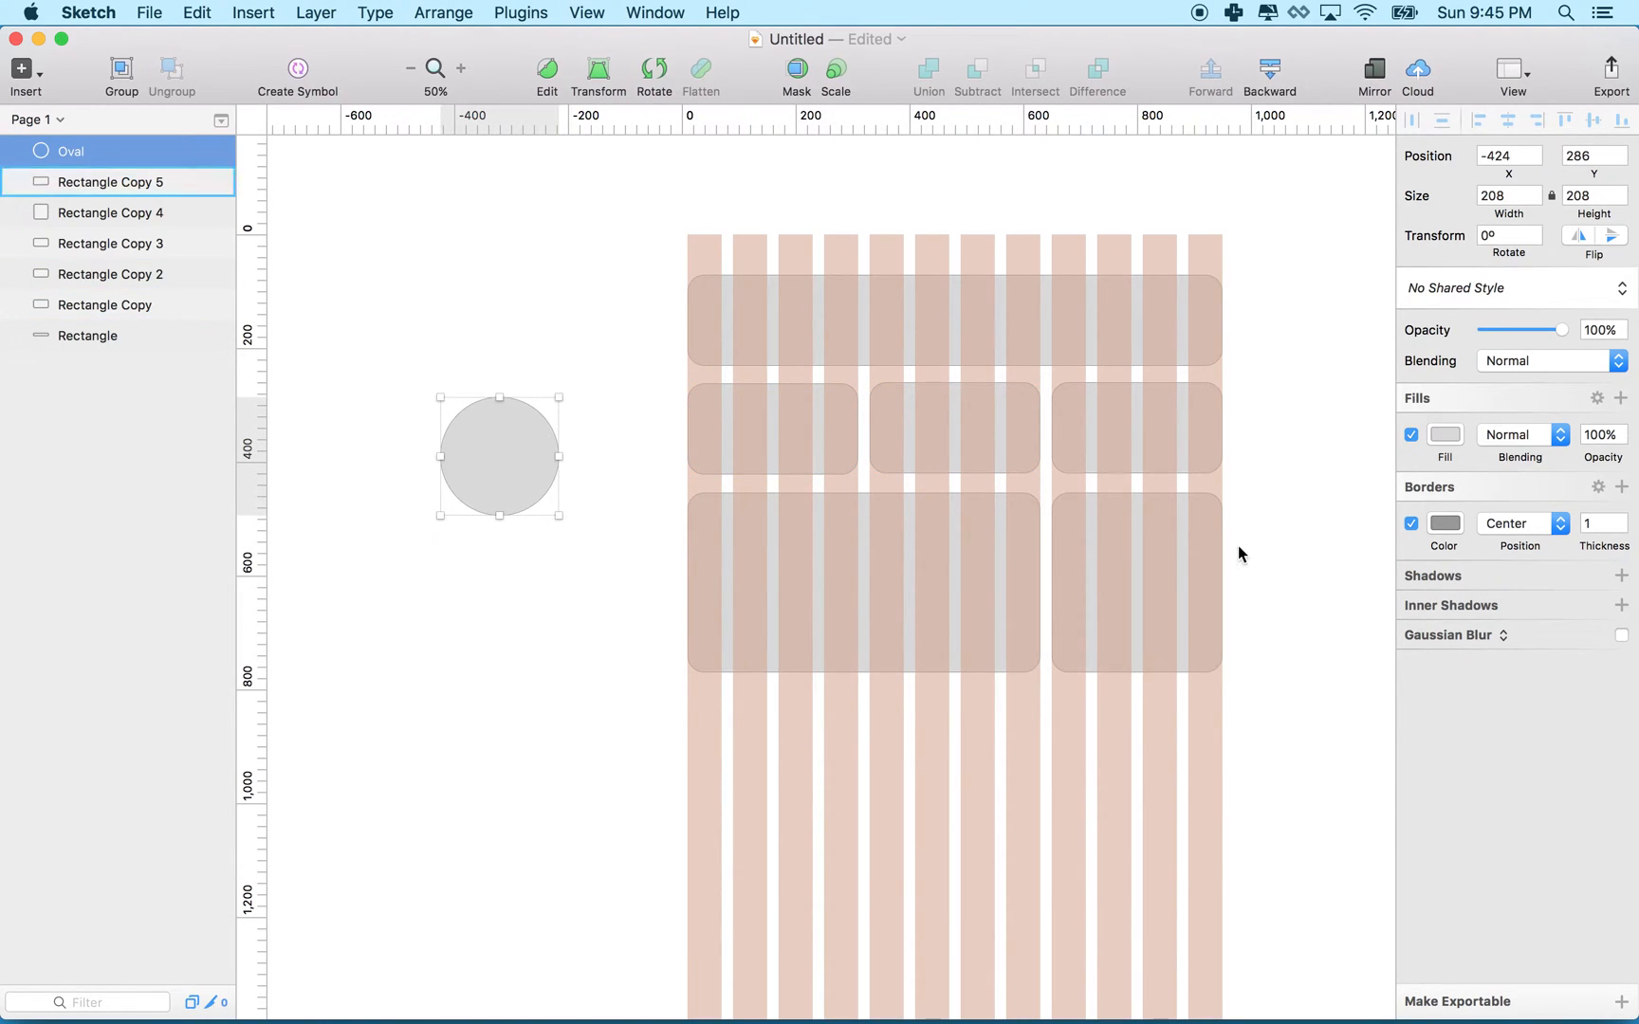
{"action": "left_click", "coordinate": [1624, 519]}
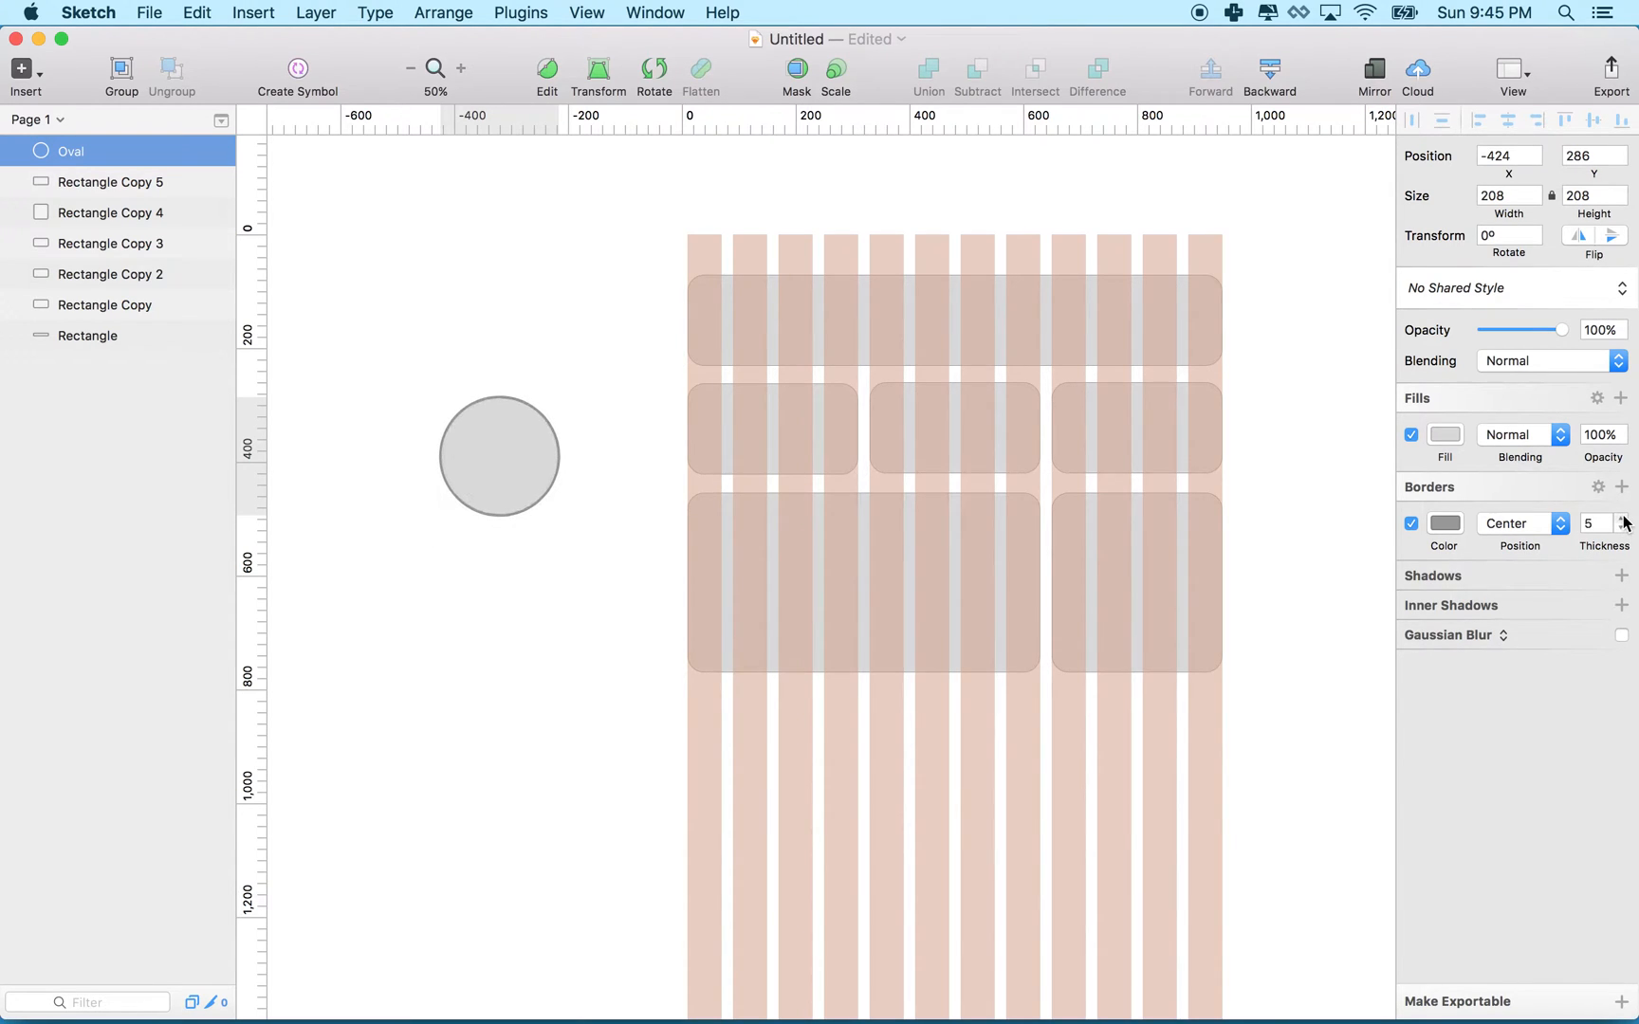
{"action": "left_click", "coordinate": [1622, 518]}
{"action": "left_click", "coordinate": [1623, 518]}
{"action": "left_click", "coordinate": [1623, 519]}
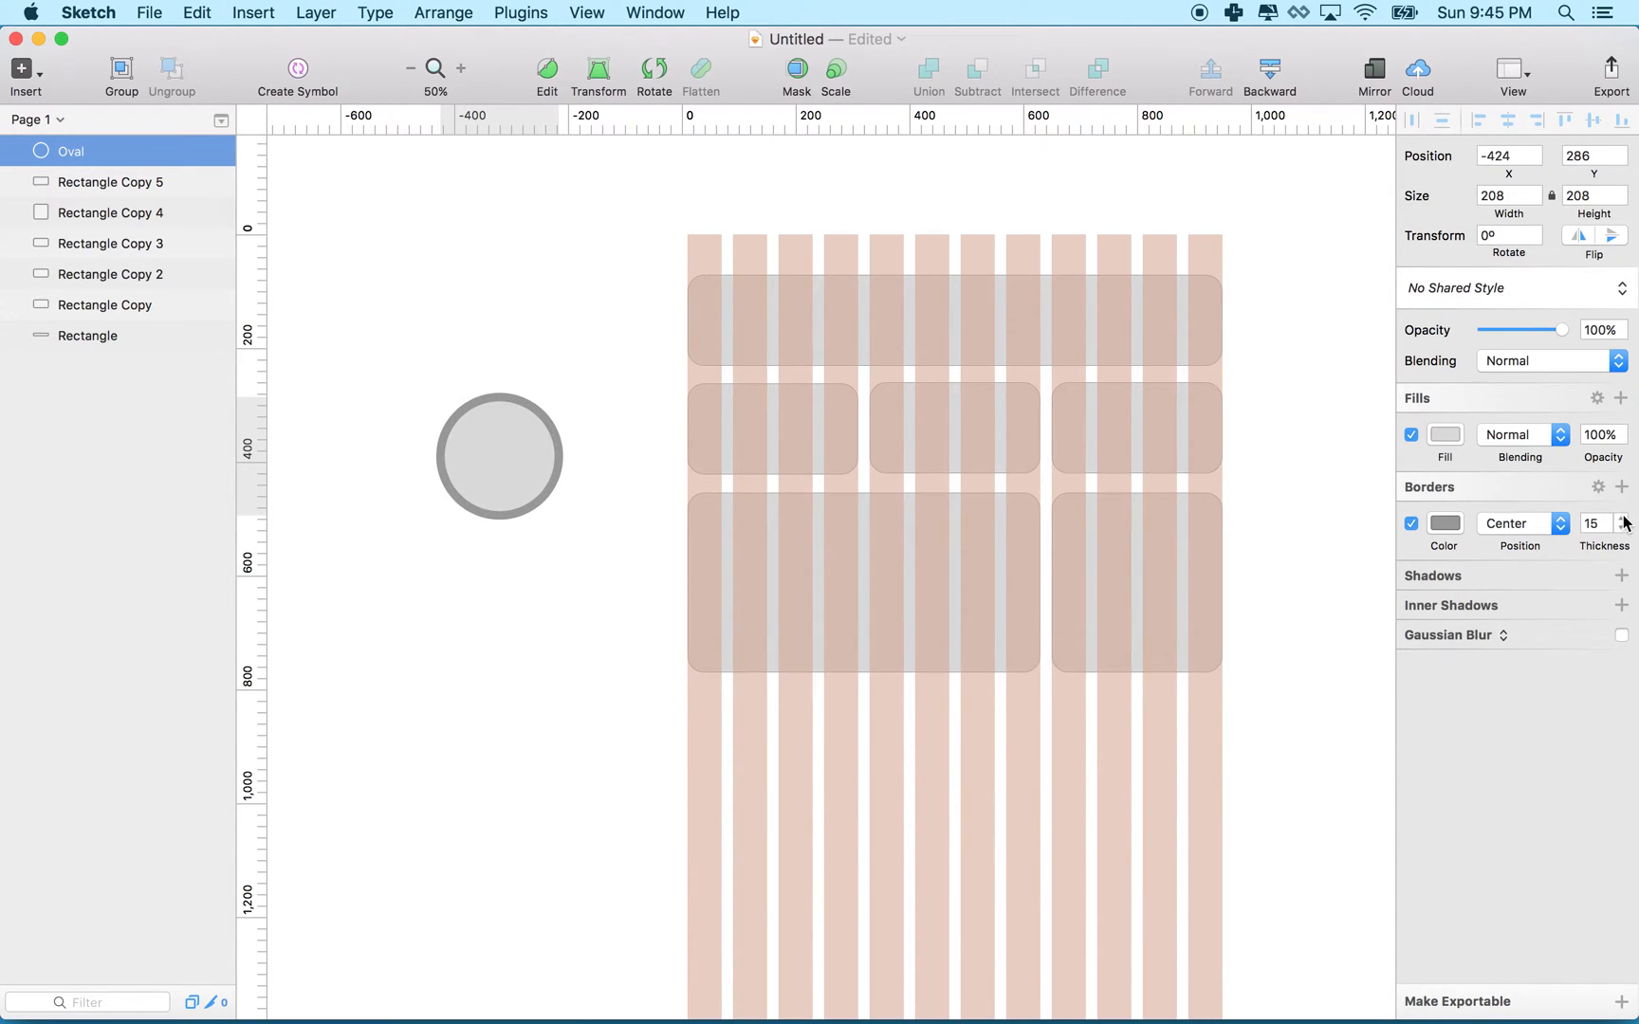
{"action": "left_click", "coordinate": [1624, 518]}
{"action": "left_click", "coordinate": [1624, 519]}
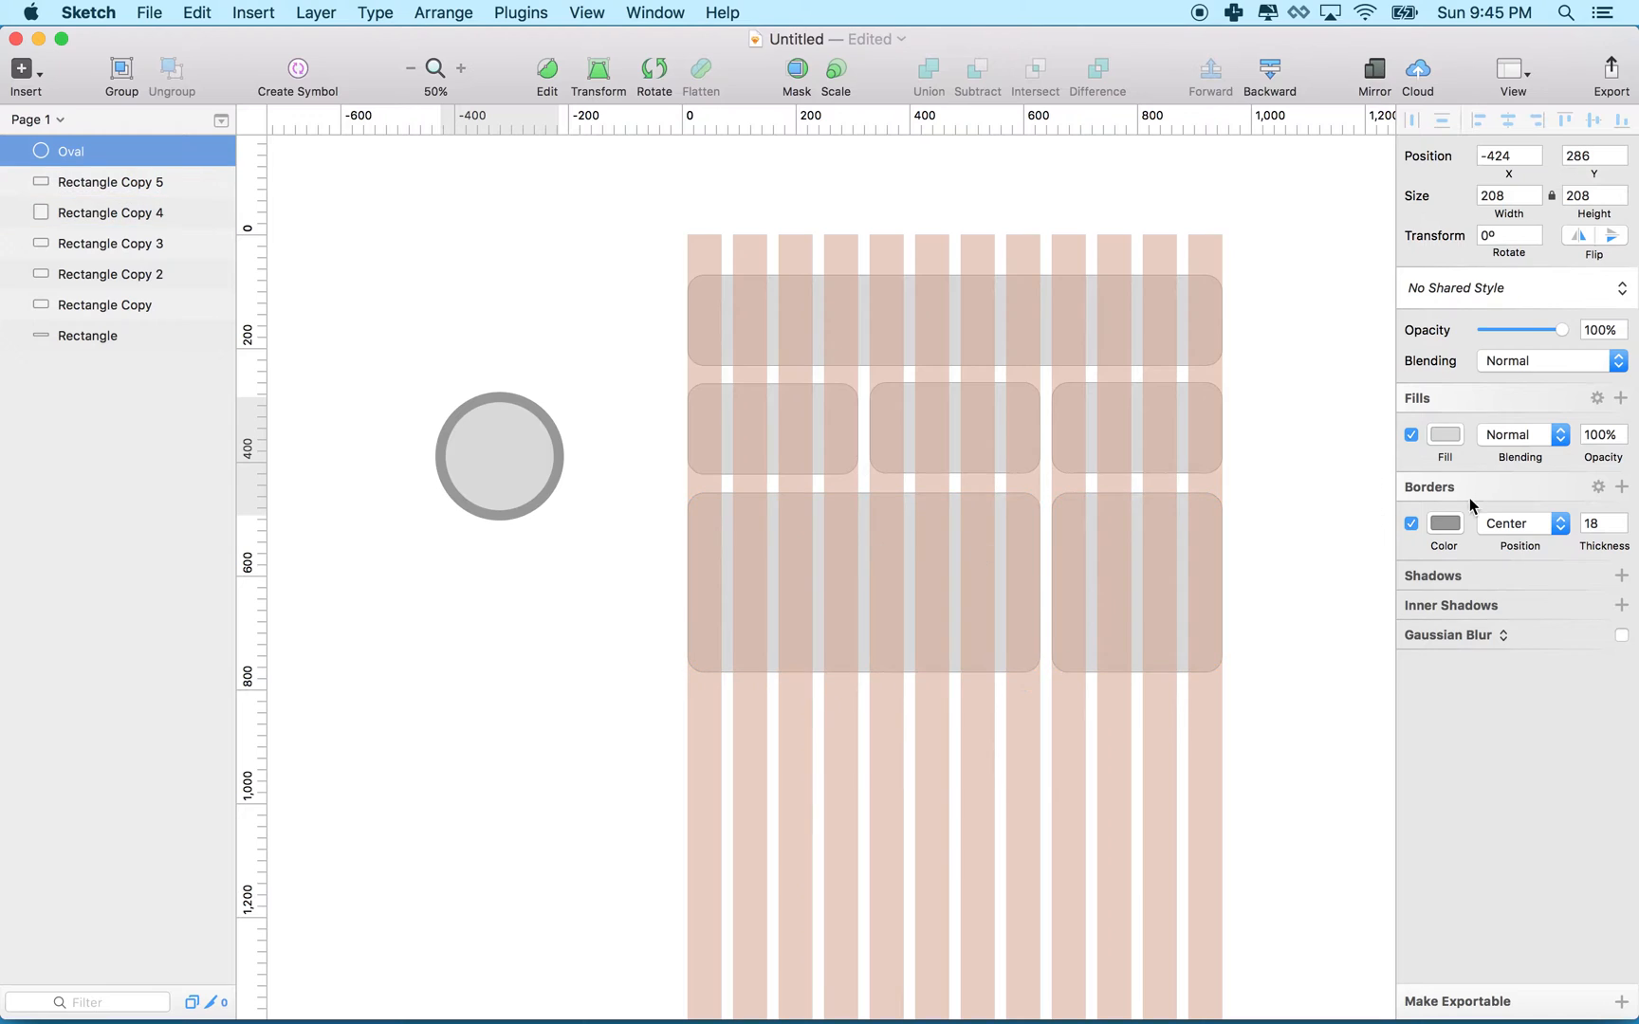
{"action": "left_click", "coordinate": [1409, 439]}
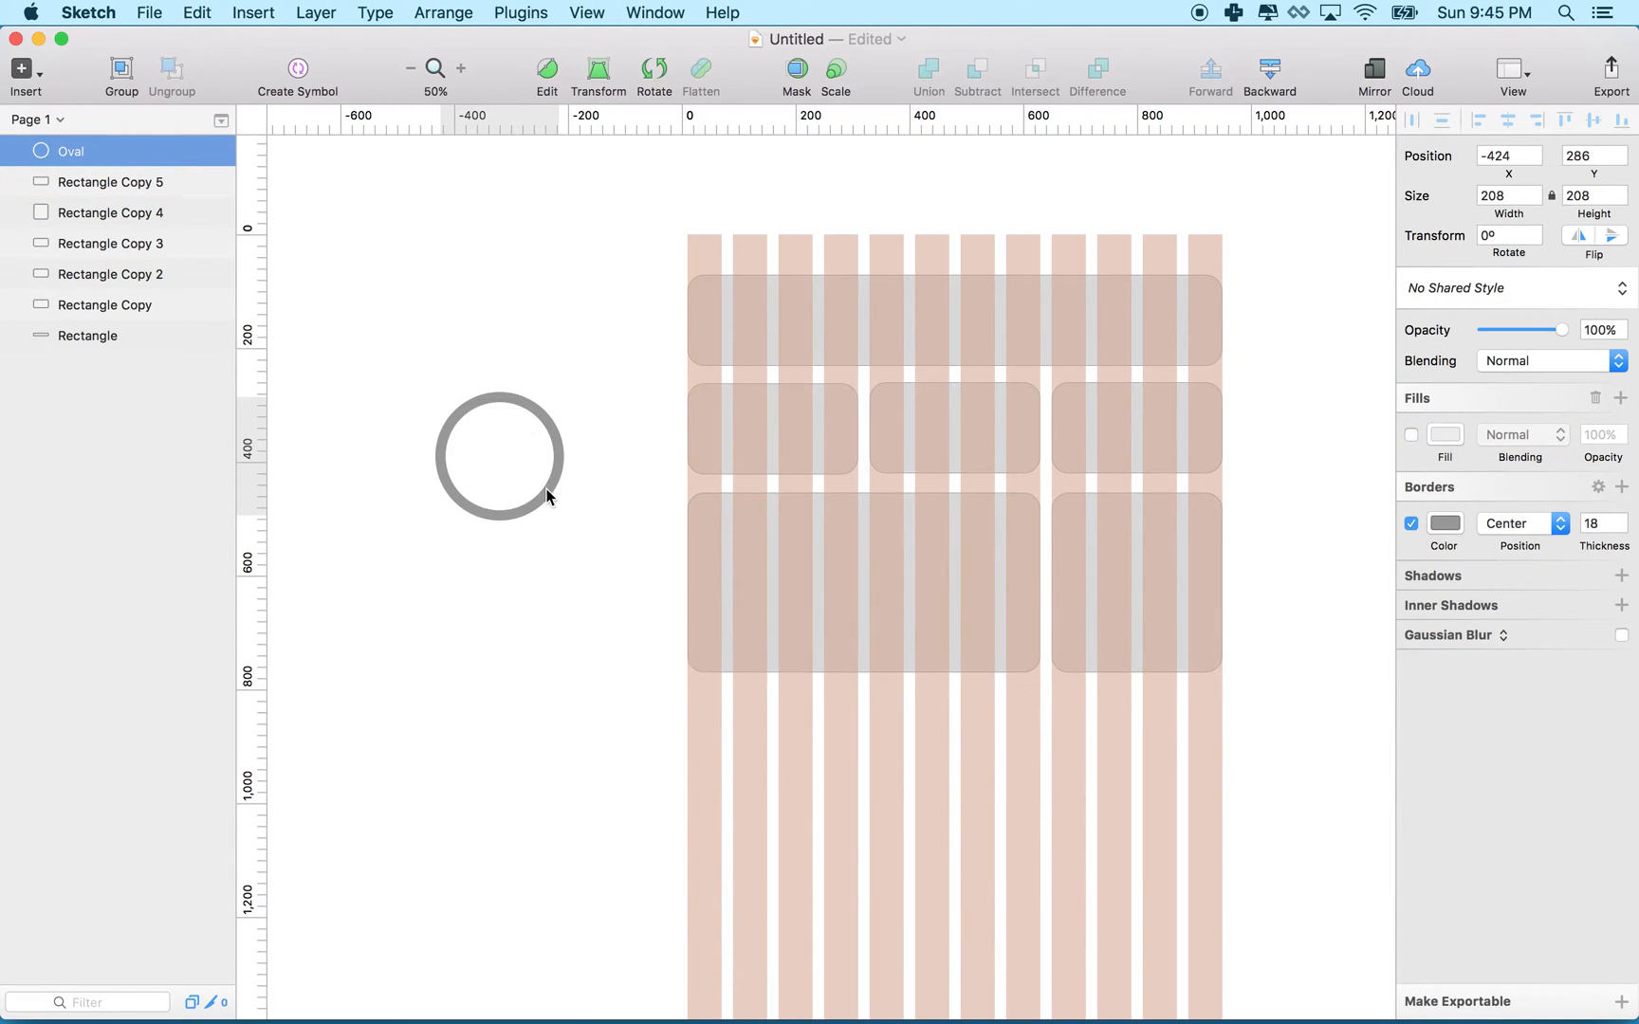
{"action": "left_click_drag", "start_coordinate": [542, 491], "coordinate": [548, 492]}
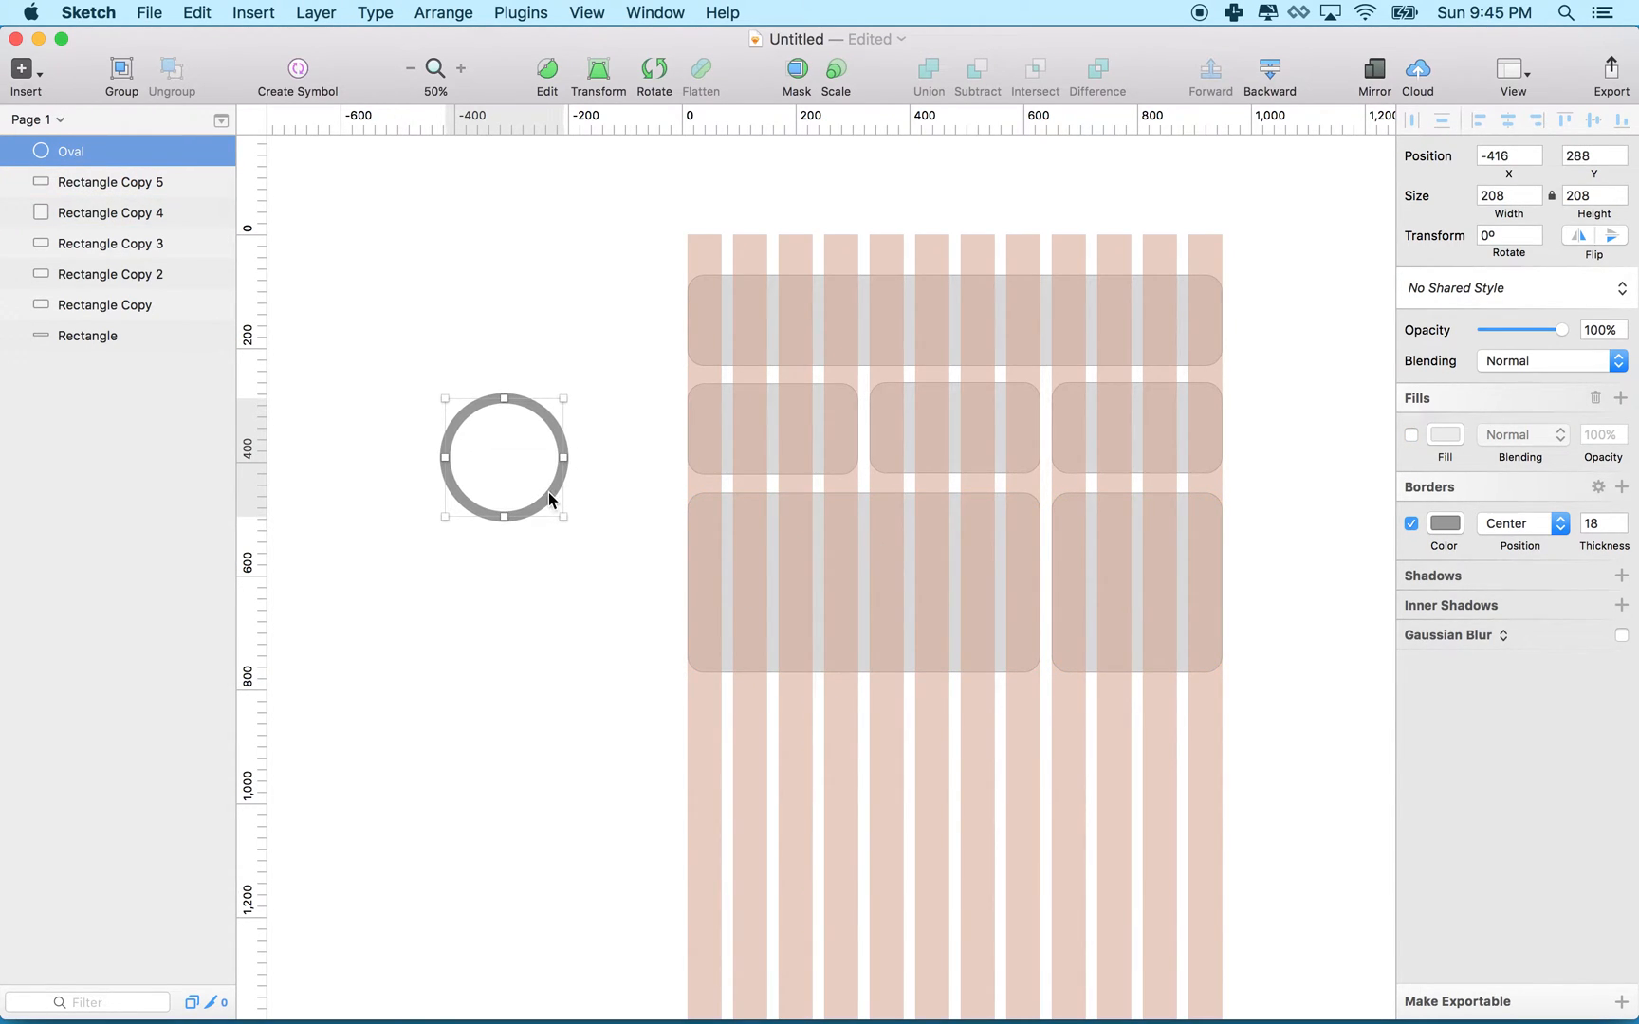
- Draw a small square below the ring and rotate it 45° into a diamond
{"action": "key", "text": "r"}
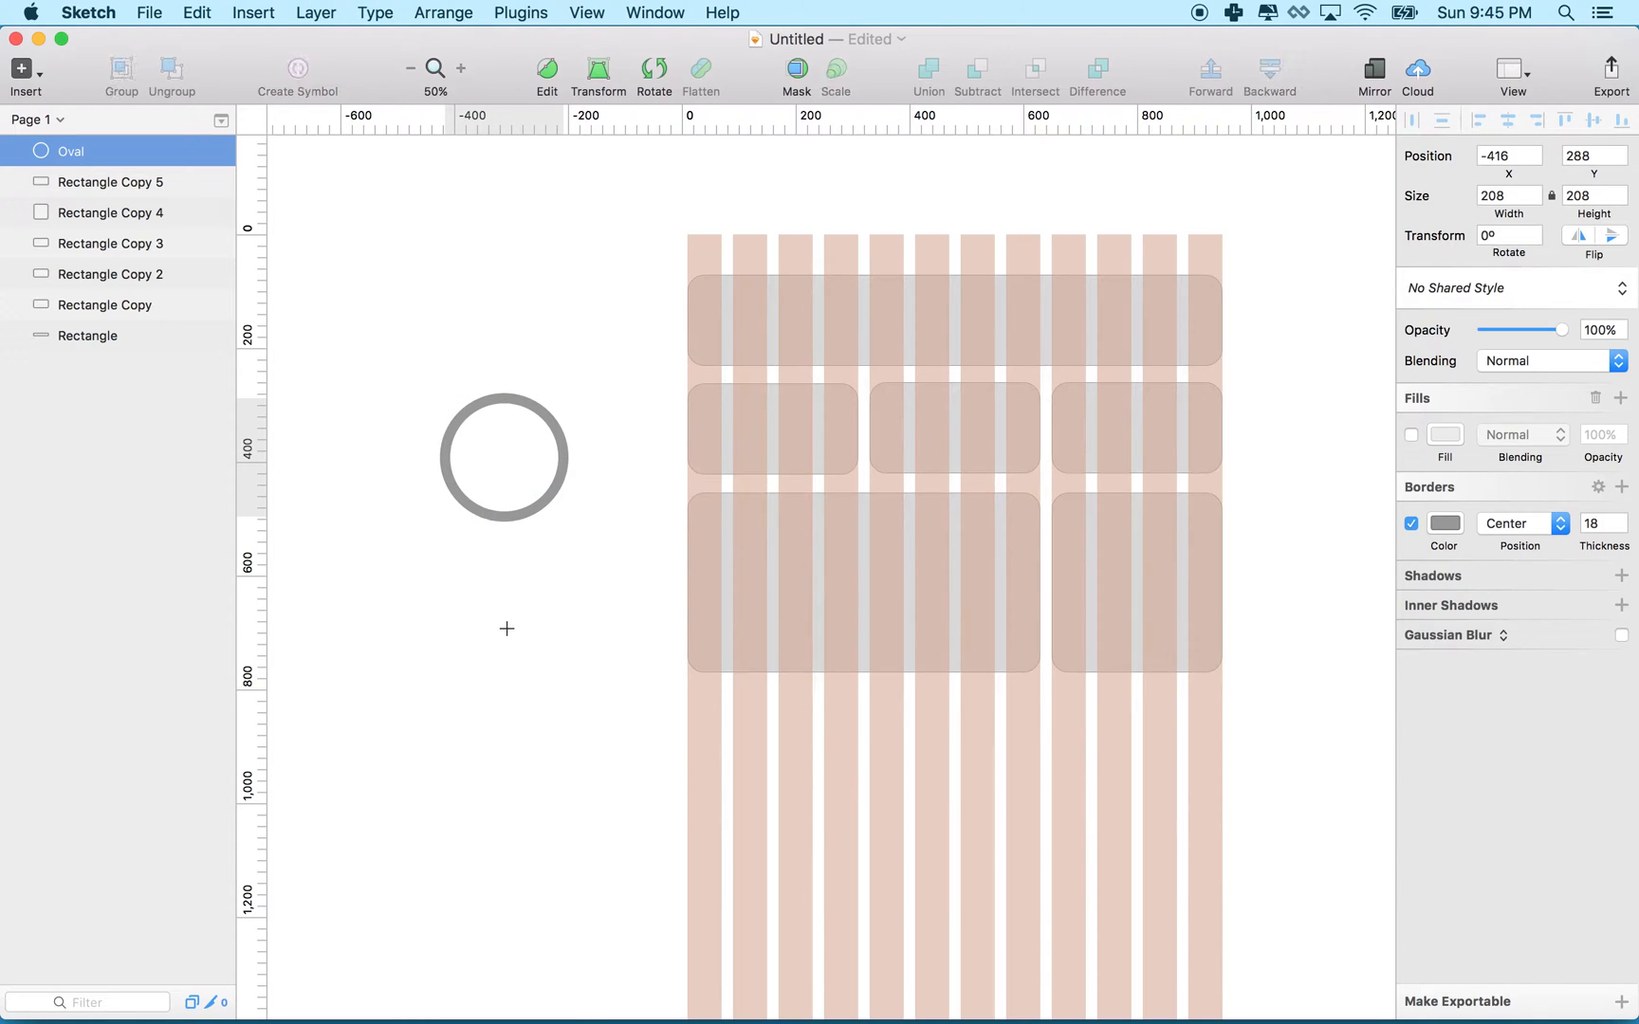
{"action": "mouse_move", "coordinate": [468, 590]}
{"action": "left_mouse_down"}
{"action": "mouse_move", "coordinate": [557, 665]}
{"action": "mouse_move", "coordinate": [539, 662]}
{"action": "left_mouse_up"}
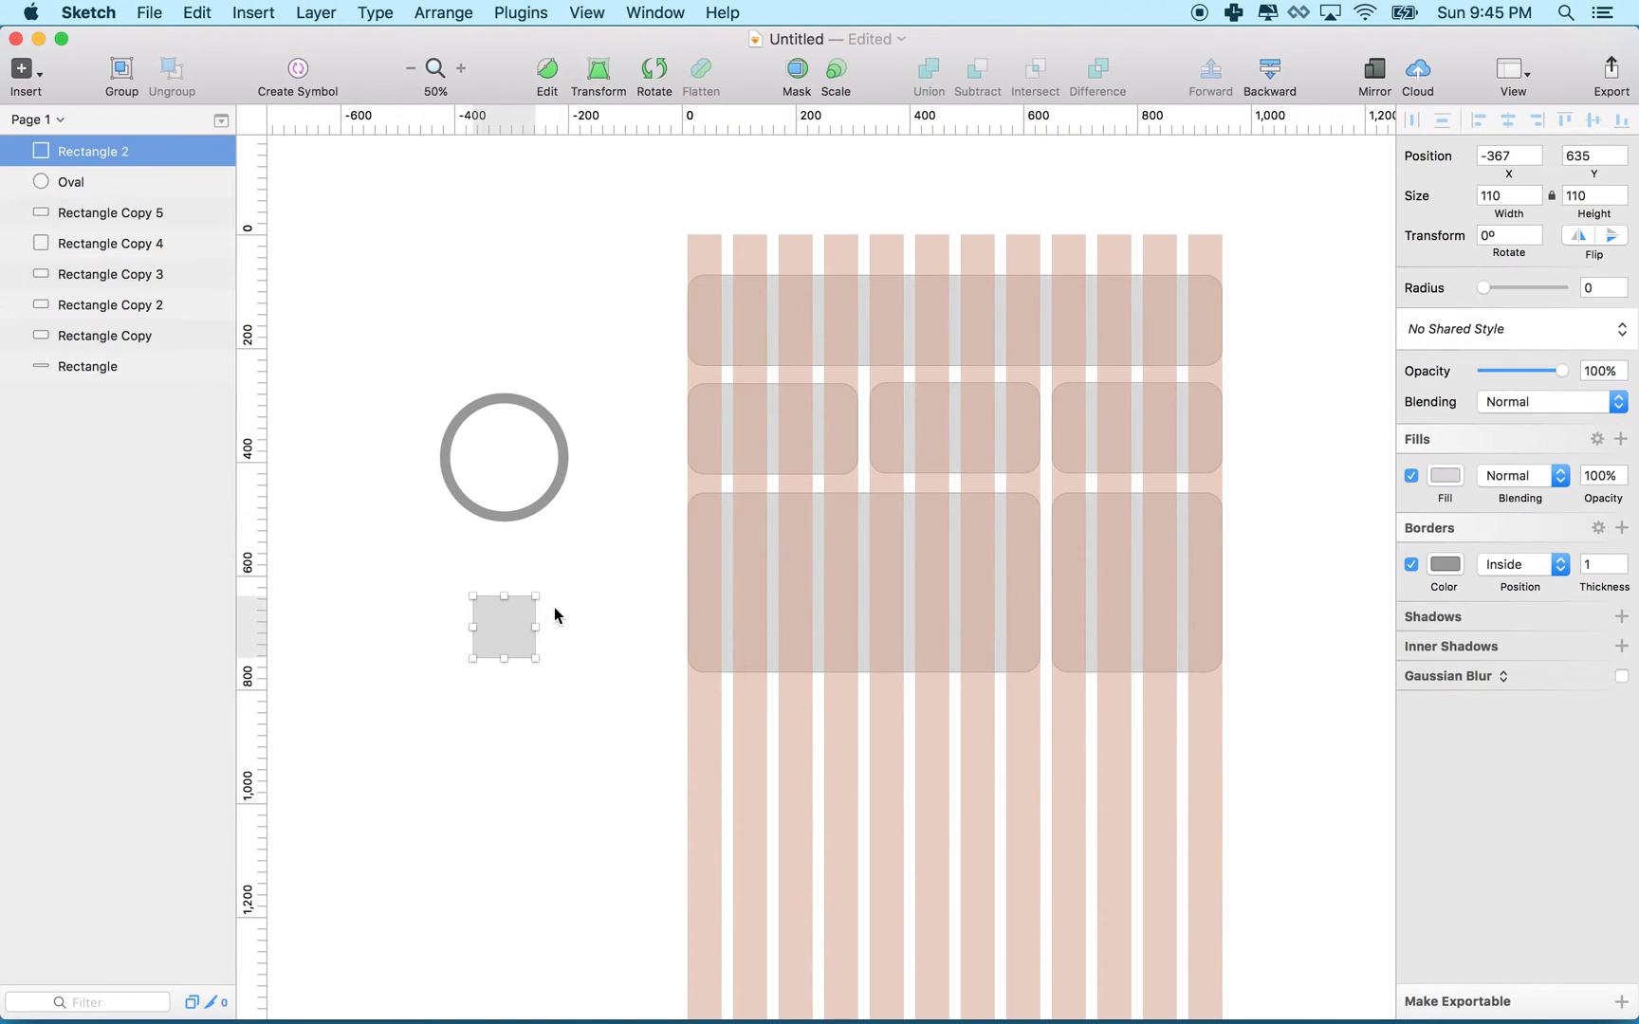
{"action": "left_click", "coordinate": [653, 73]}
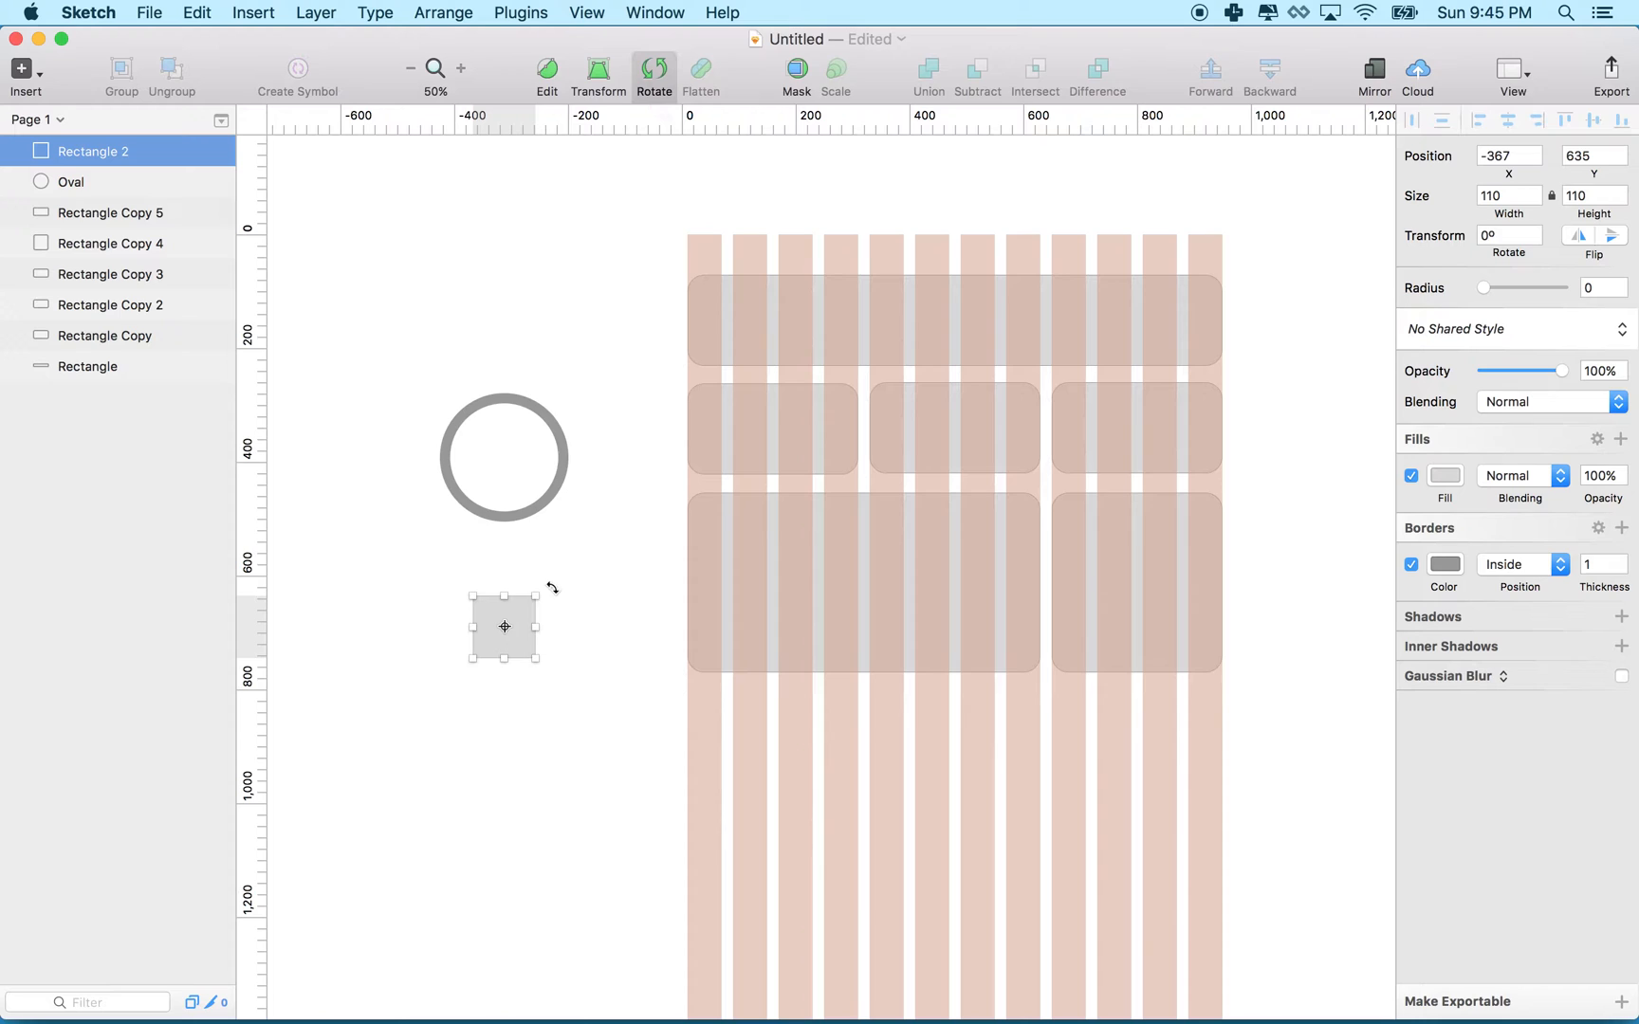
{"action": "mouse_move", "coordinate": [552, 590]}
{"action": "left_mouse_down"}
{"action": "mouse_move", "coordinate": [561, 636]}
{"action": "mouse_move", "coordinate": [488, 474]}
{"action": "left_mouse_up"}
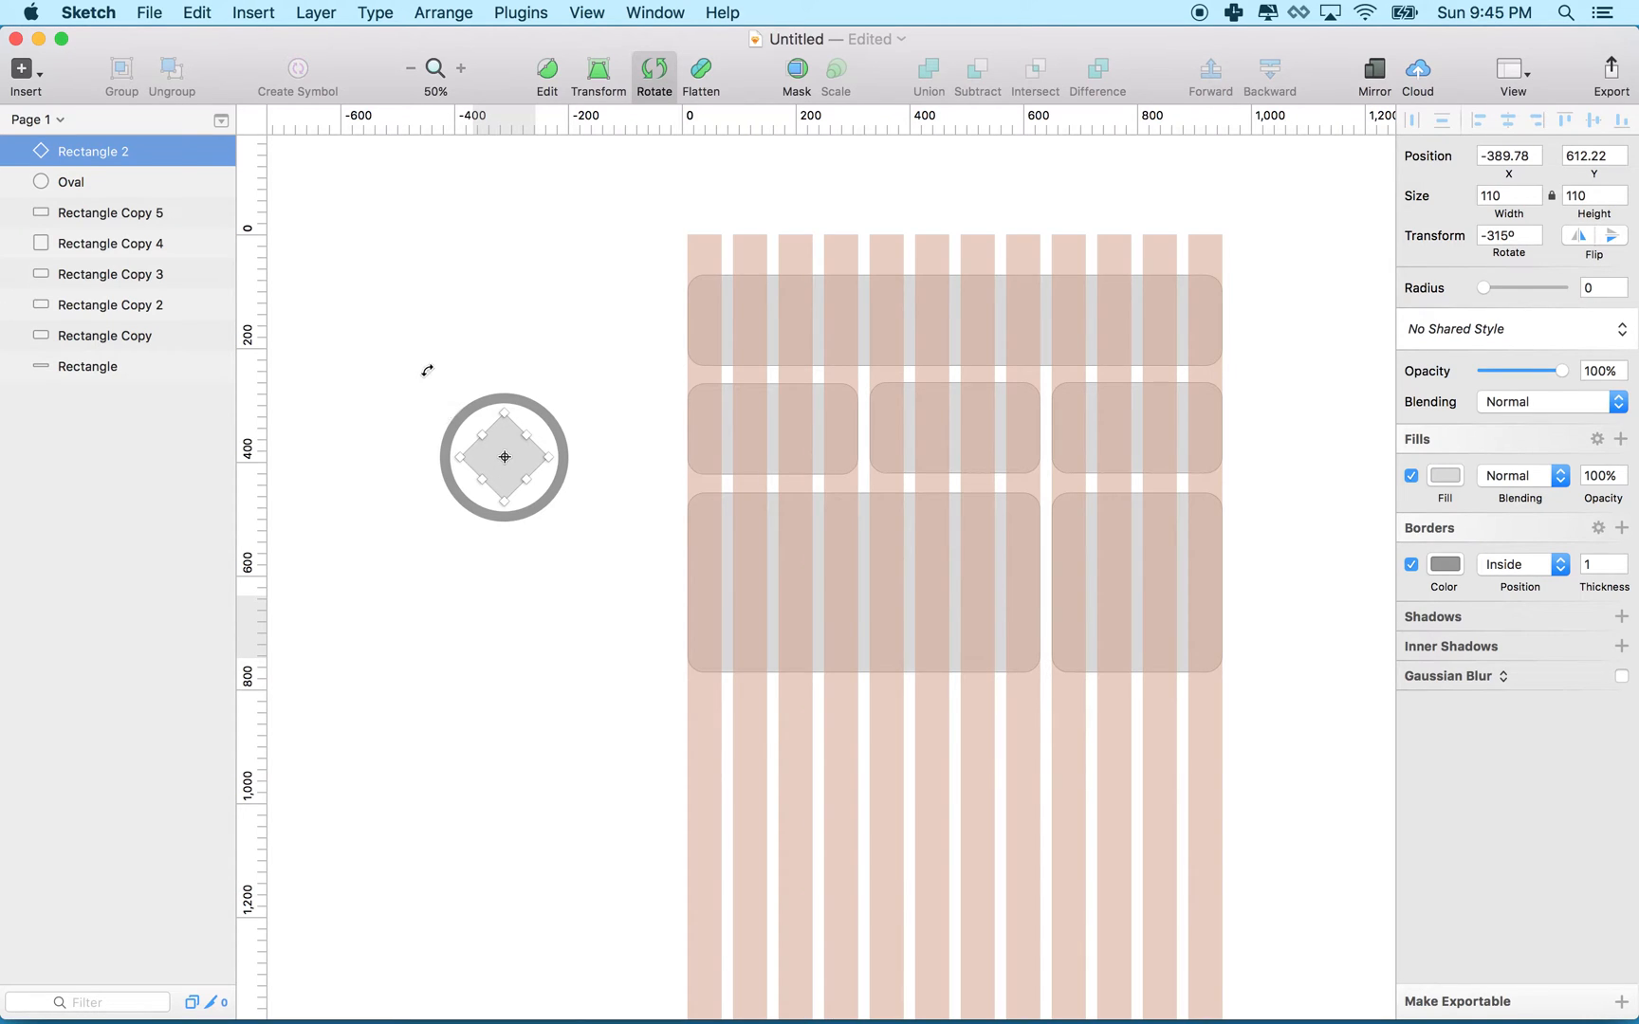
- Centre the diamond in the ring, remove its border and fill it with the ring's grey
{"action": "left_click_drag", "start_coordinate": [384, 377], "coordinate": [612, 536]}
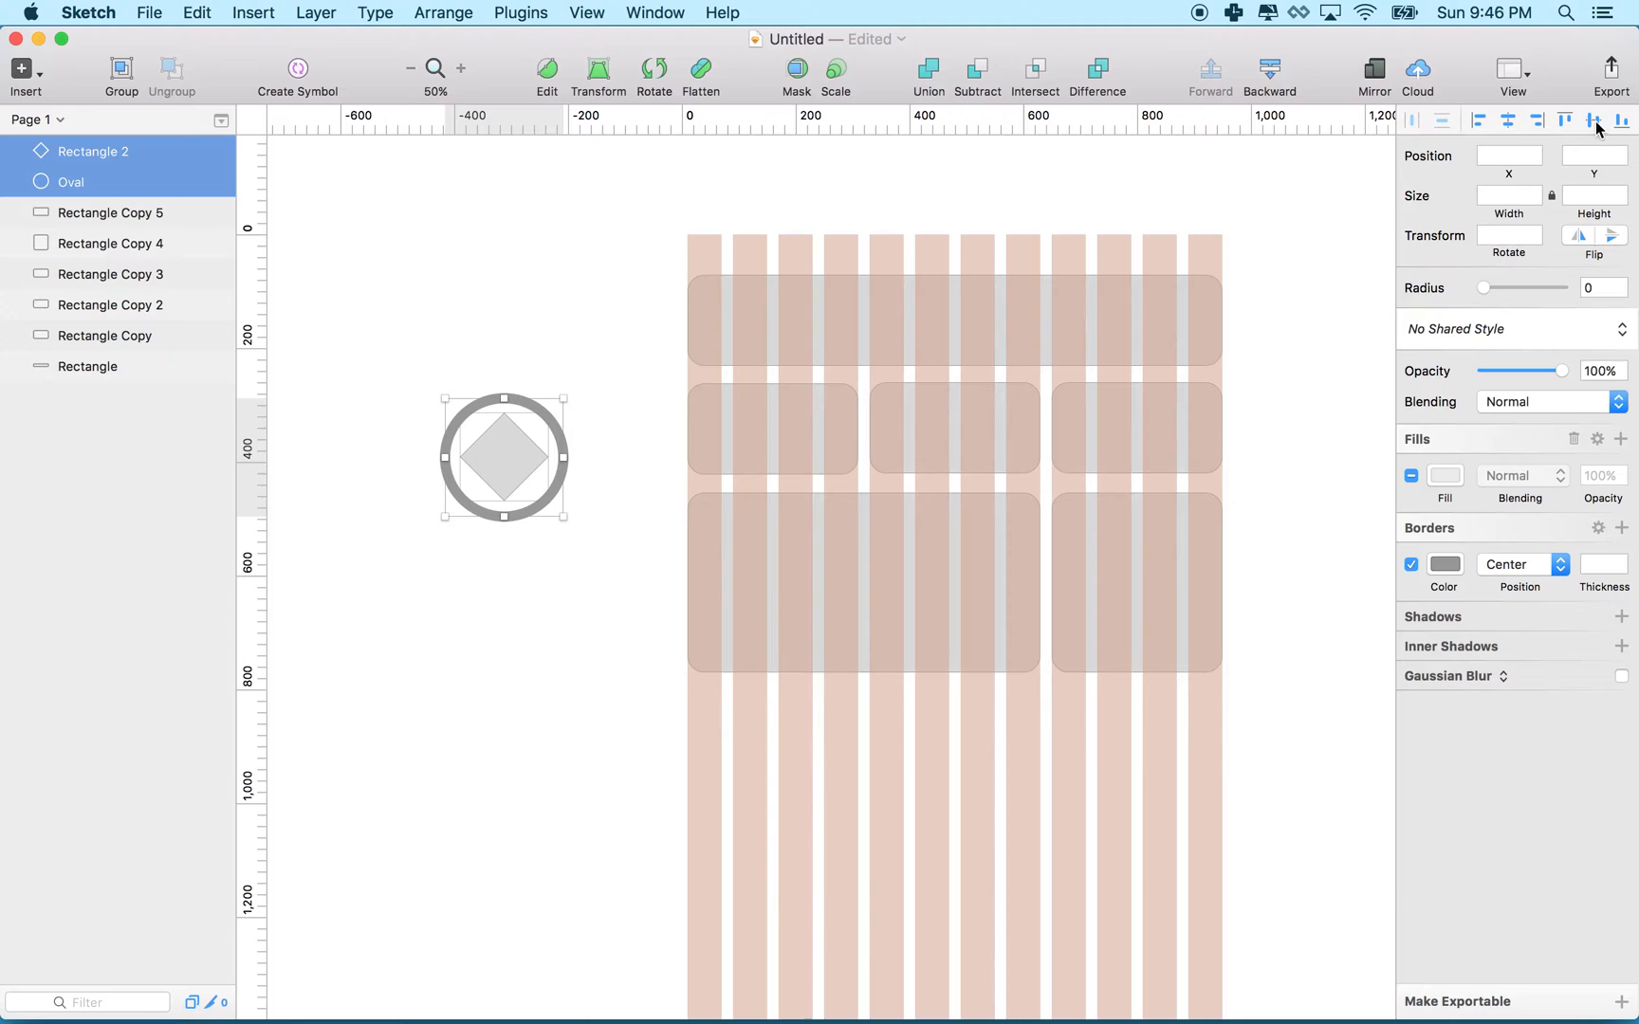
{"action": "left_click", "coordinate": [510, 464]}
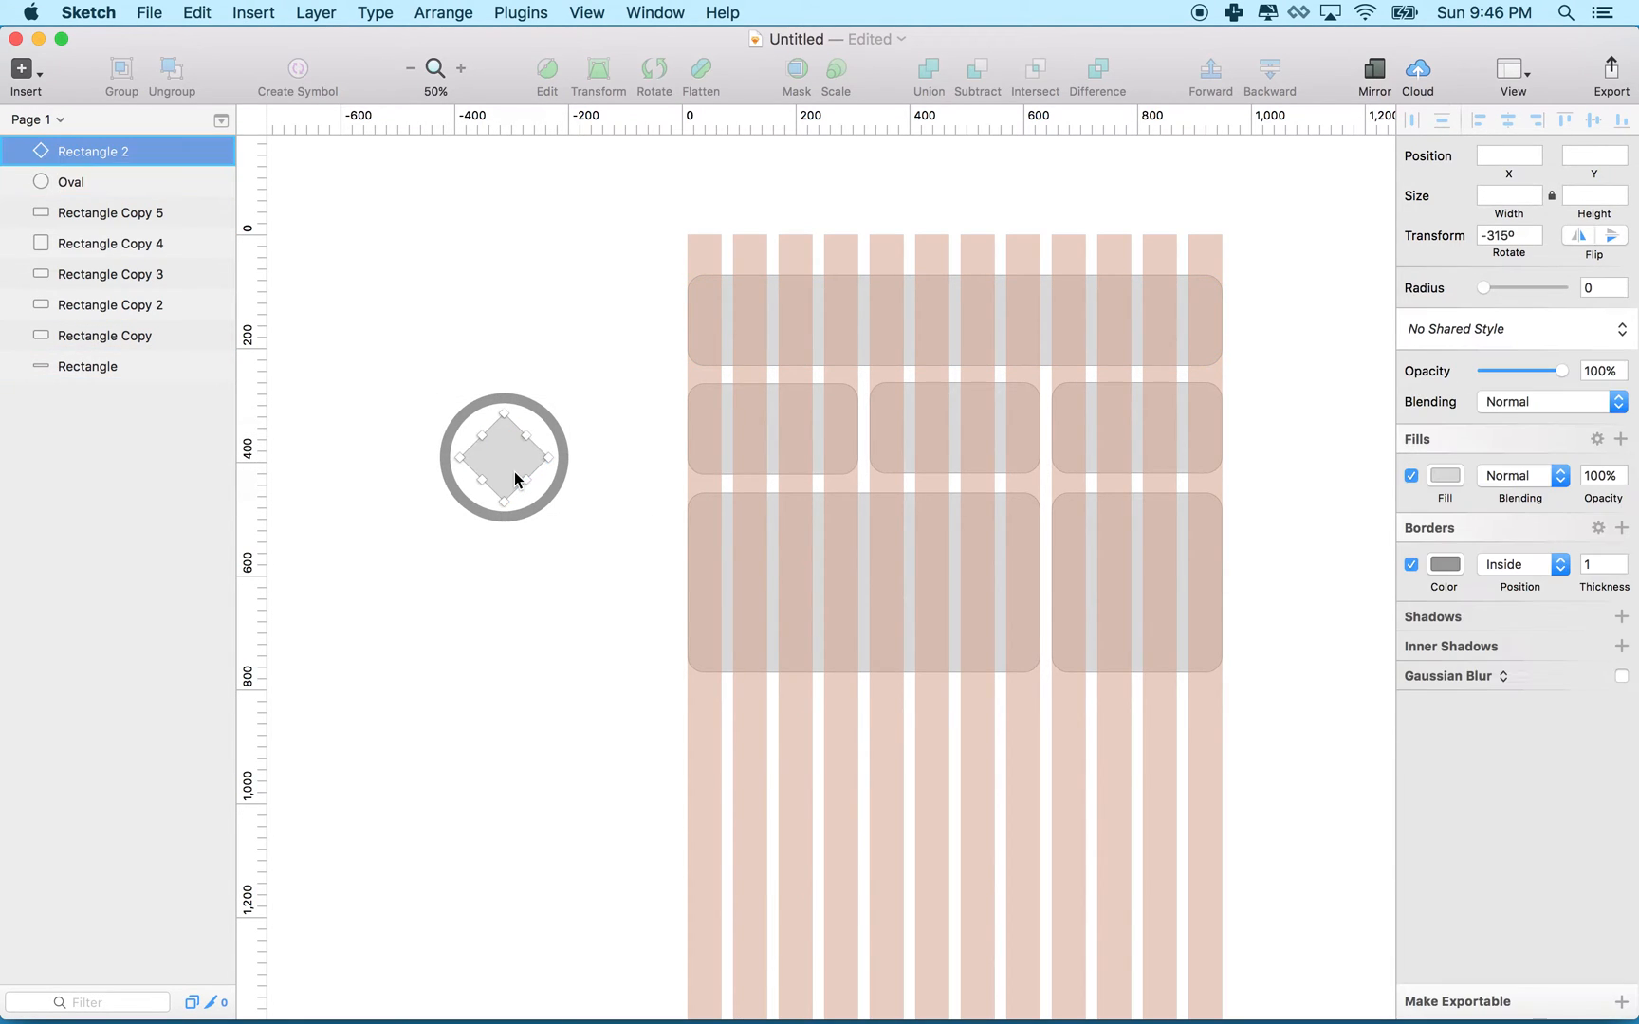
{"action": "left_click", "coordinate": [1412, 565]}
{"action": "left_click", "coordinate": [1444, 474]}
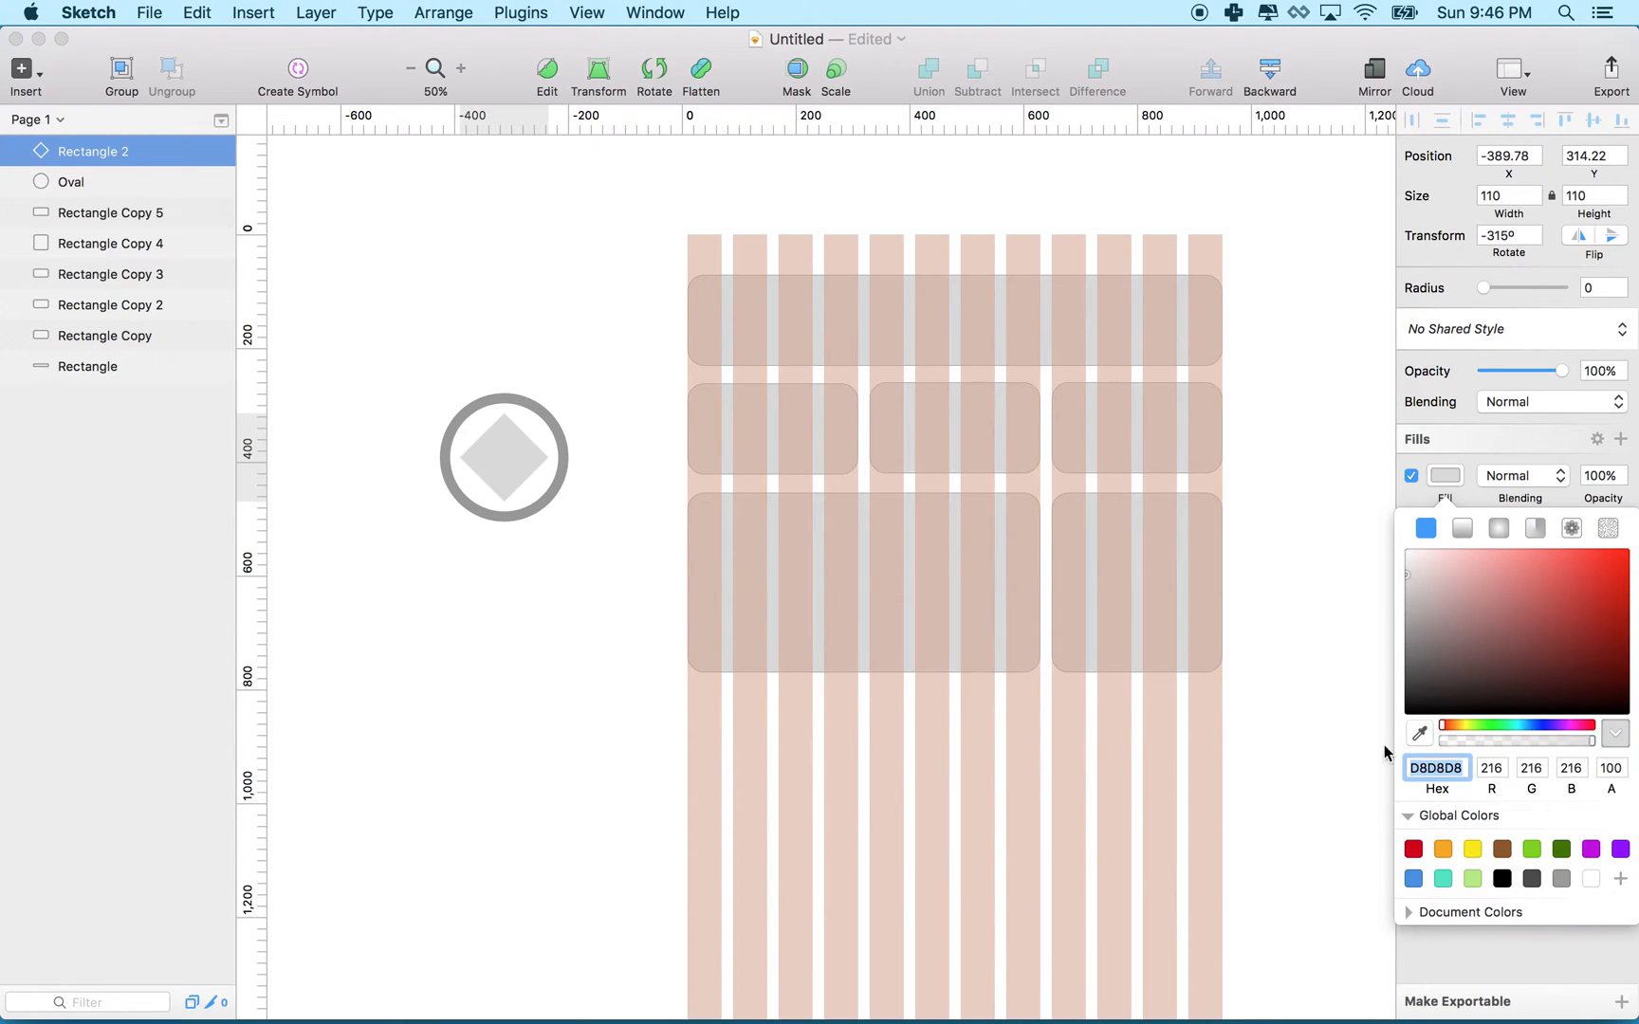
{"action": "left_click", "coordinate": [1418, 732]}
{"action": "left_click", "coordinate": [546, 494]}
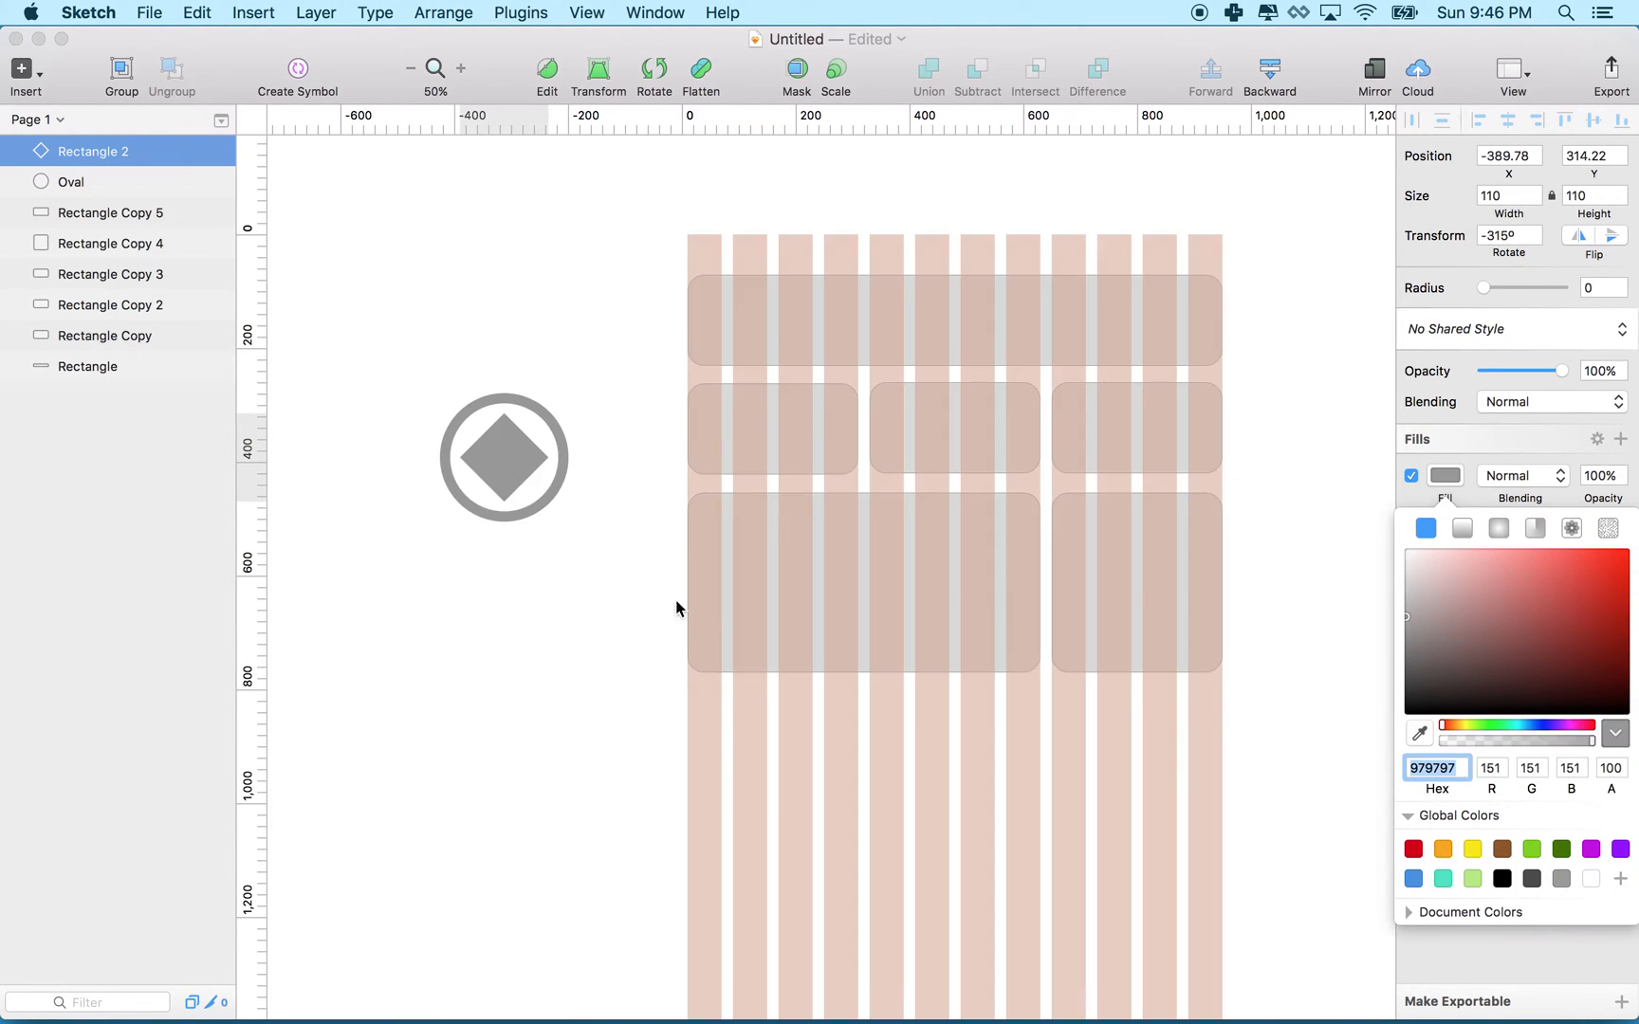
{"action": "left_click", "coordinate": [411, 381]}
{"action": "left_click_drag", "start_coordinate": [410, 381], "coordinate": [593, 565]}
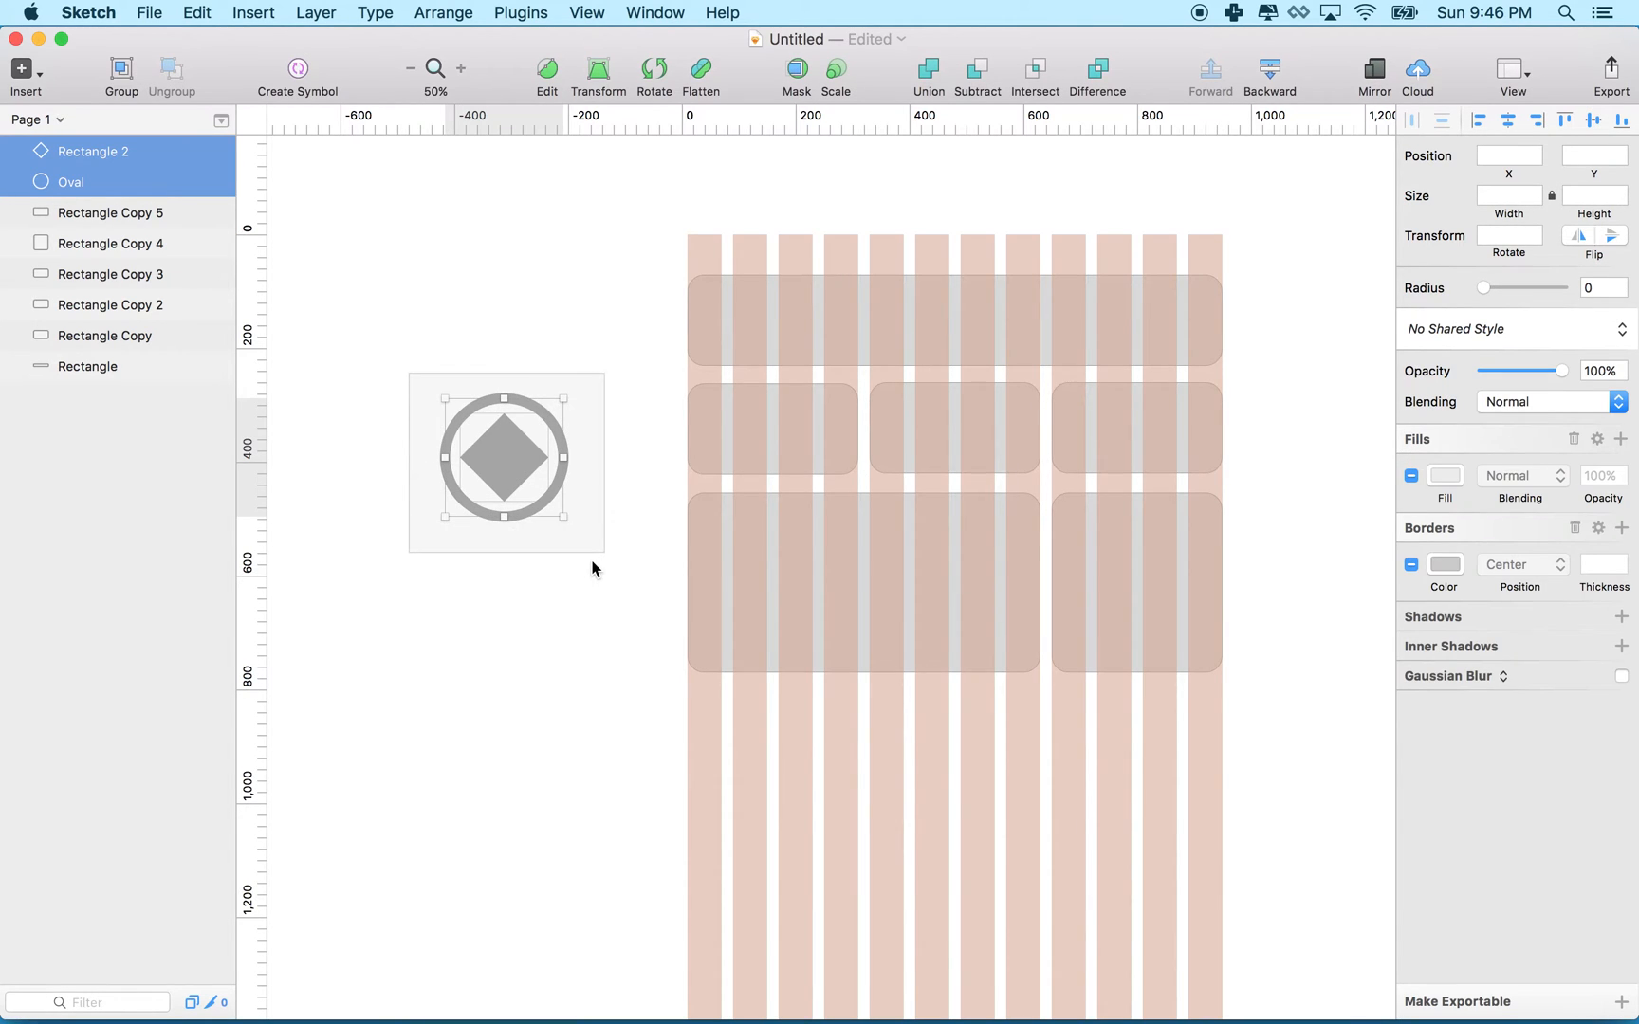
- Group all six rounded rectangles via Arrange > Group Layers and name the group Wireframe
{"action": "left_click_drag", "start_coordinate": [663, 267], "coordinate": [1192, 492]}
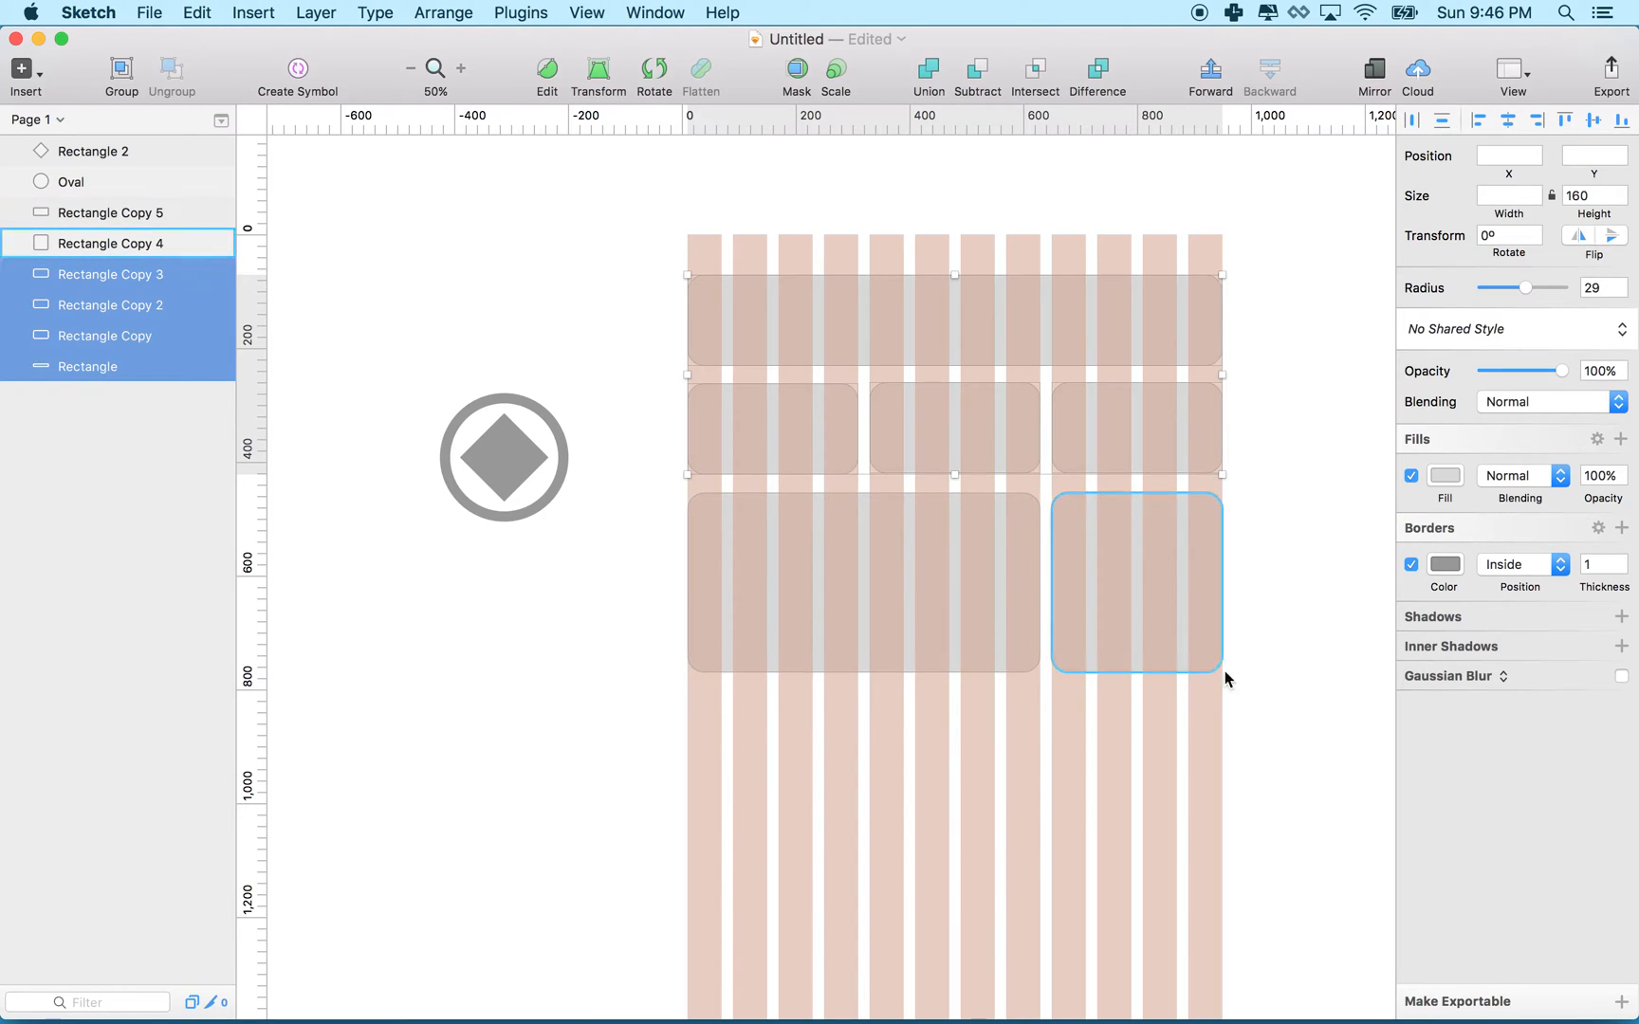
{"action": "scroll", "coordinate": [1061, 688], "scroll_direction": "right", "scroll_amount": 3}
{"action": "scroll", "coordinate": [1060, 689], "scroll_direction": "down", "scroll_amount": 1}
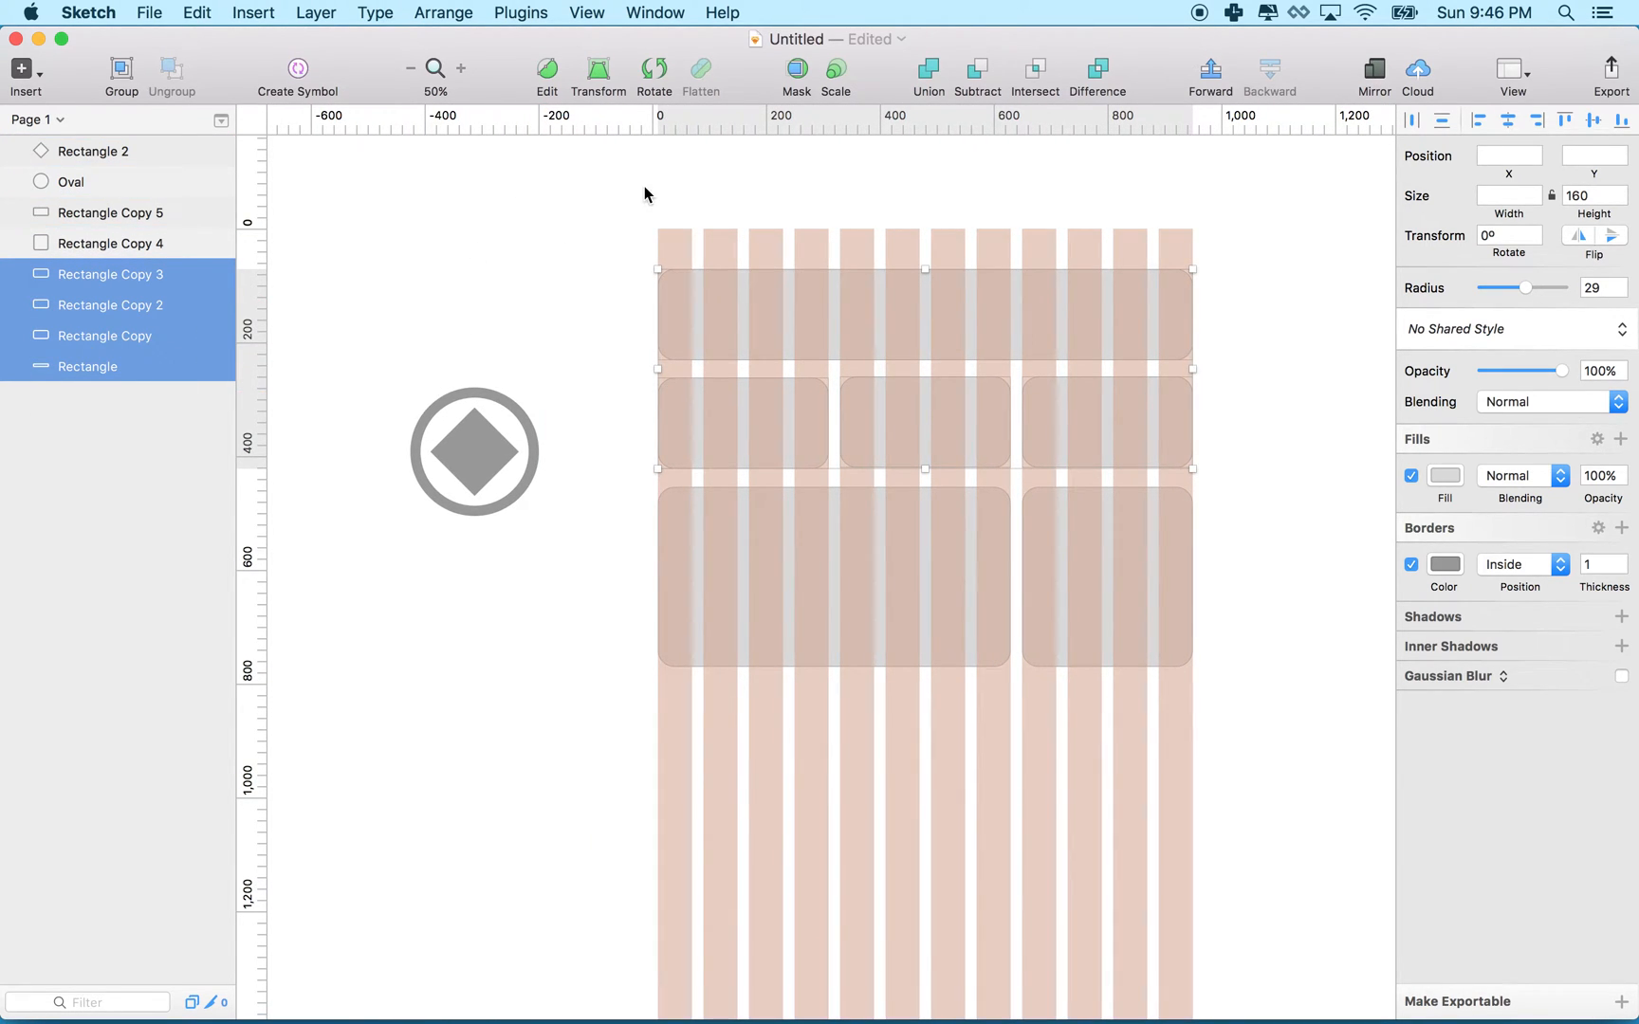
{"action": "left_click_drag", "start_coordinate": [630, 201], "coordinate": [1227, 686]}
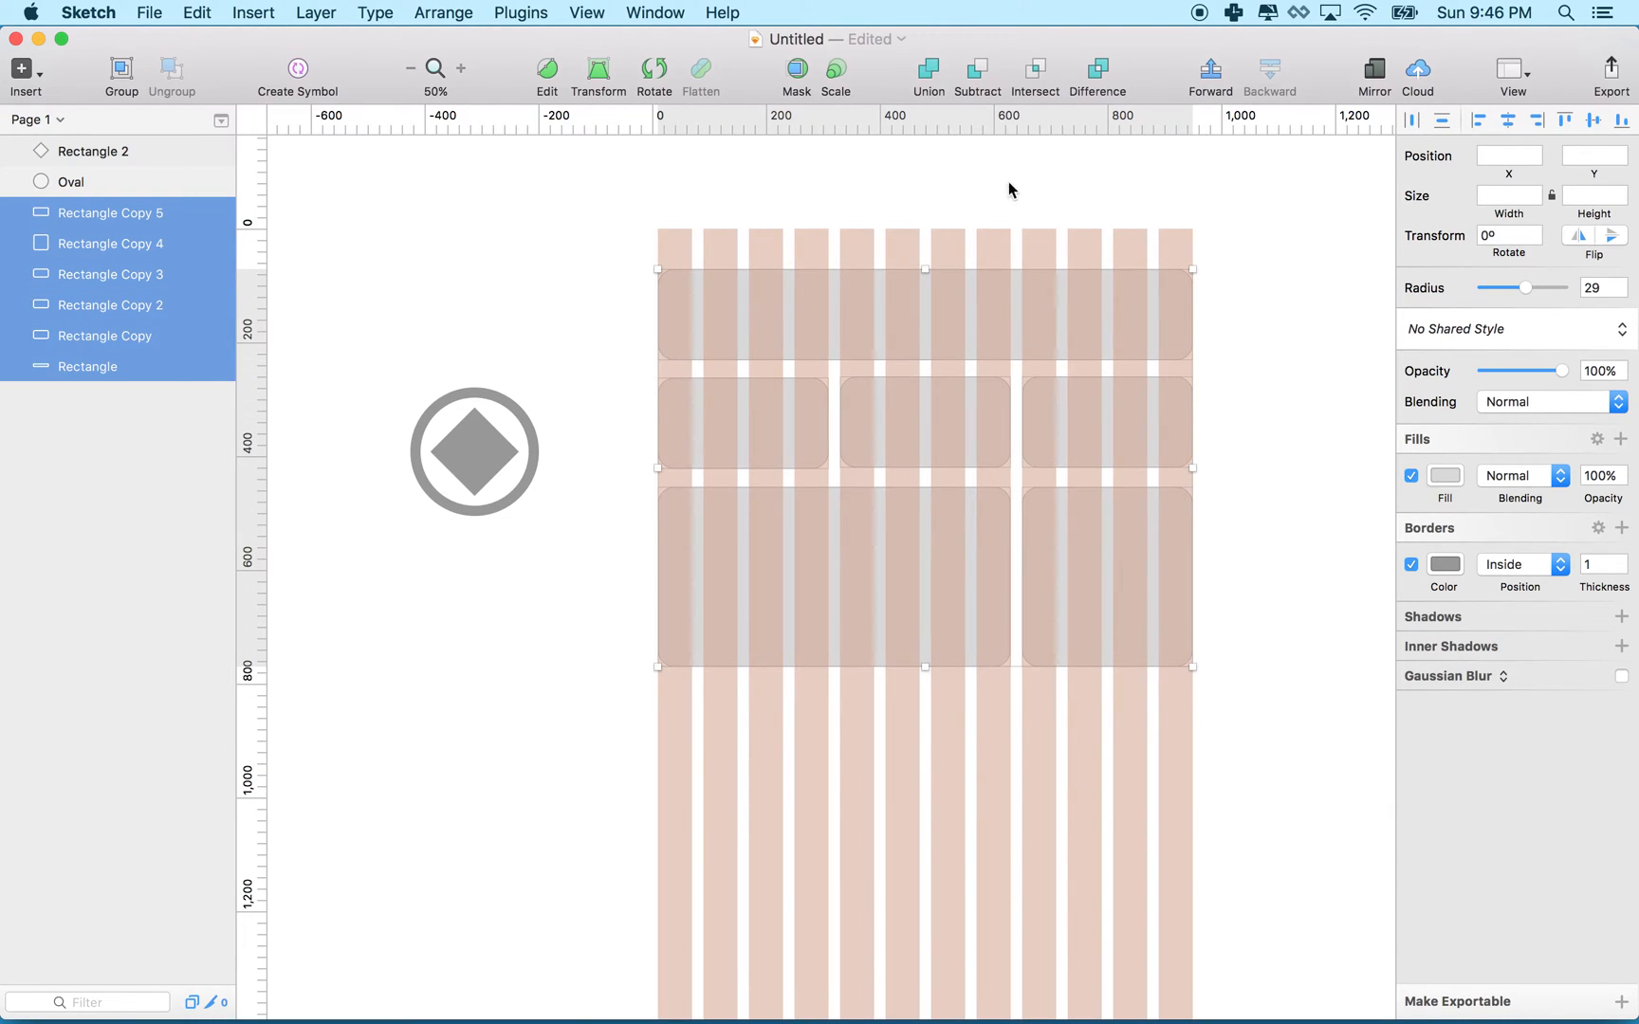
{"action": "mouse_move", "coordinate": [109, 212]}
{"action": "left_click", "coordinate": [376, 13]}
{"action": "mouse_move", "coordinate": [444, 13]}
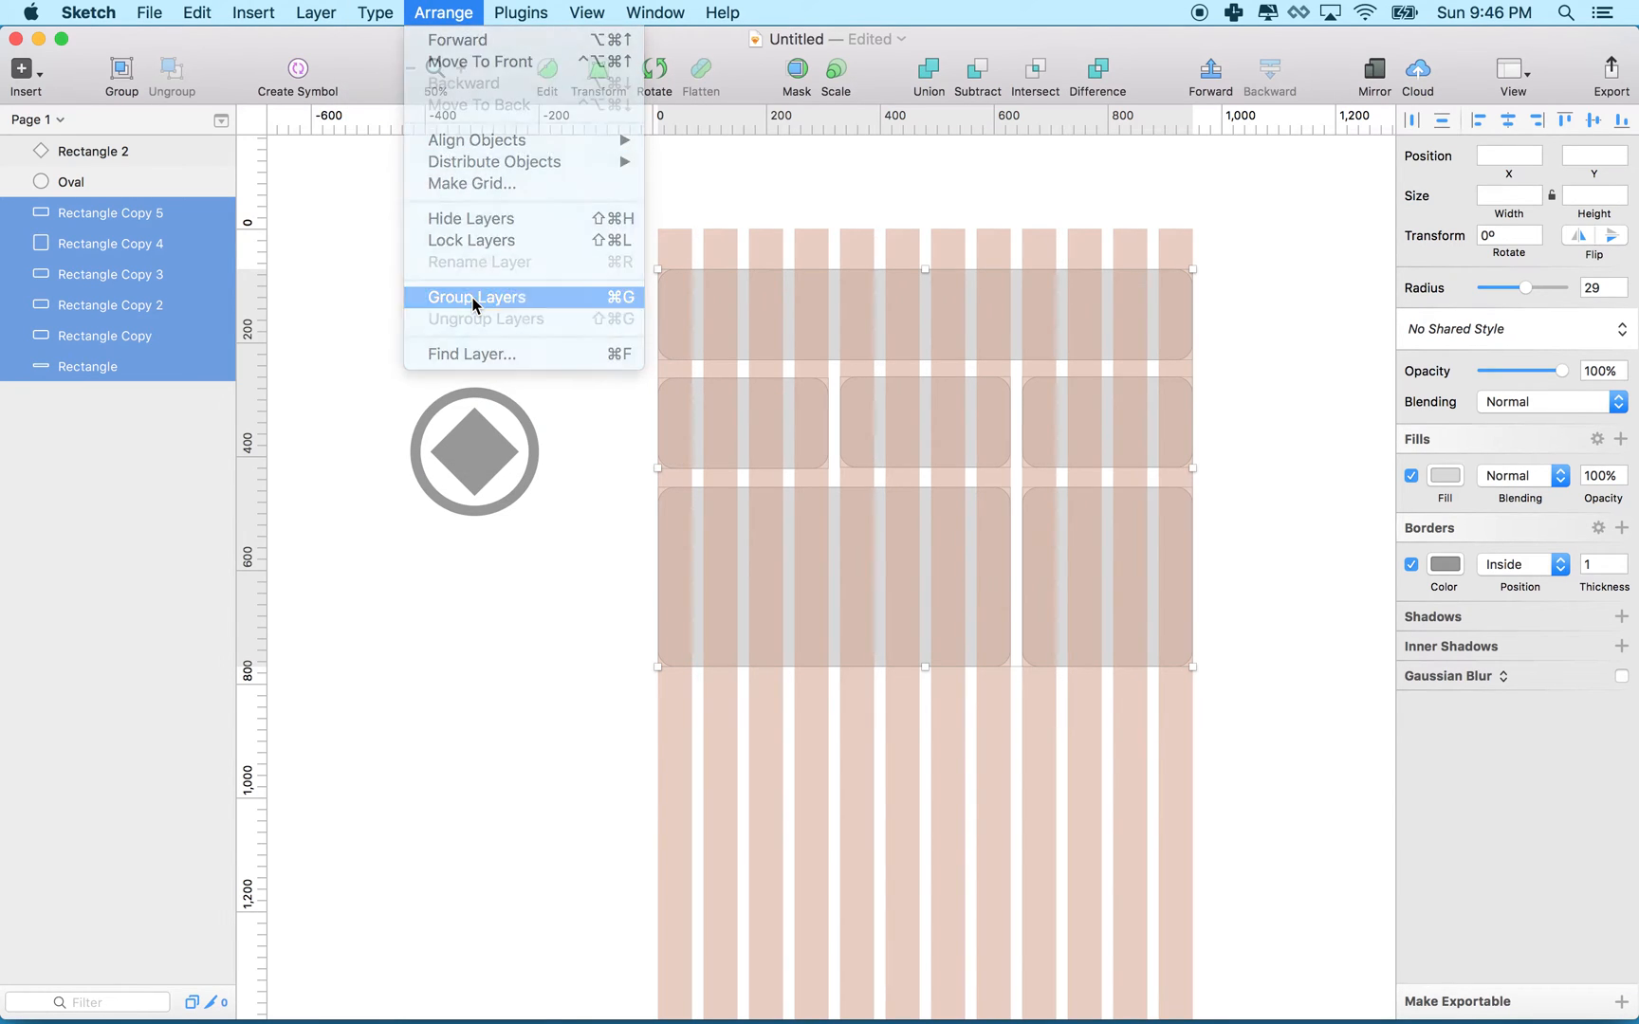
{"action": "left_click", "coordinate": [476, 297]}
{"action": "double_click", "coordinate": [79, 214]}
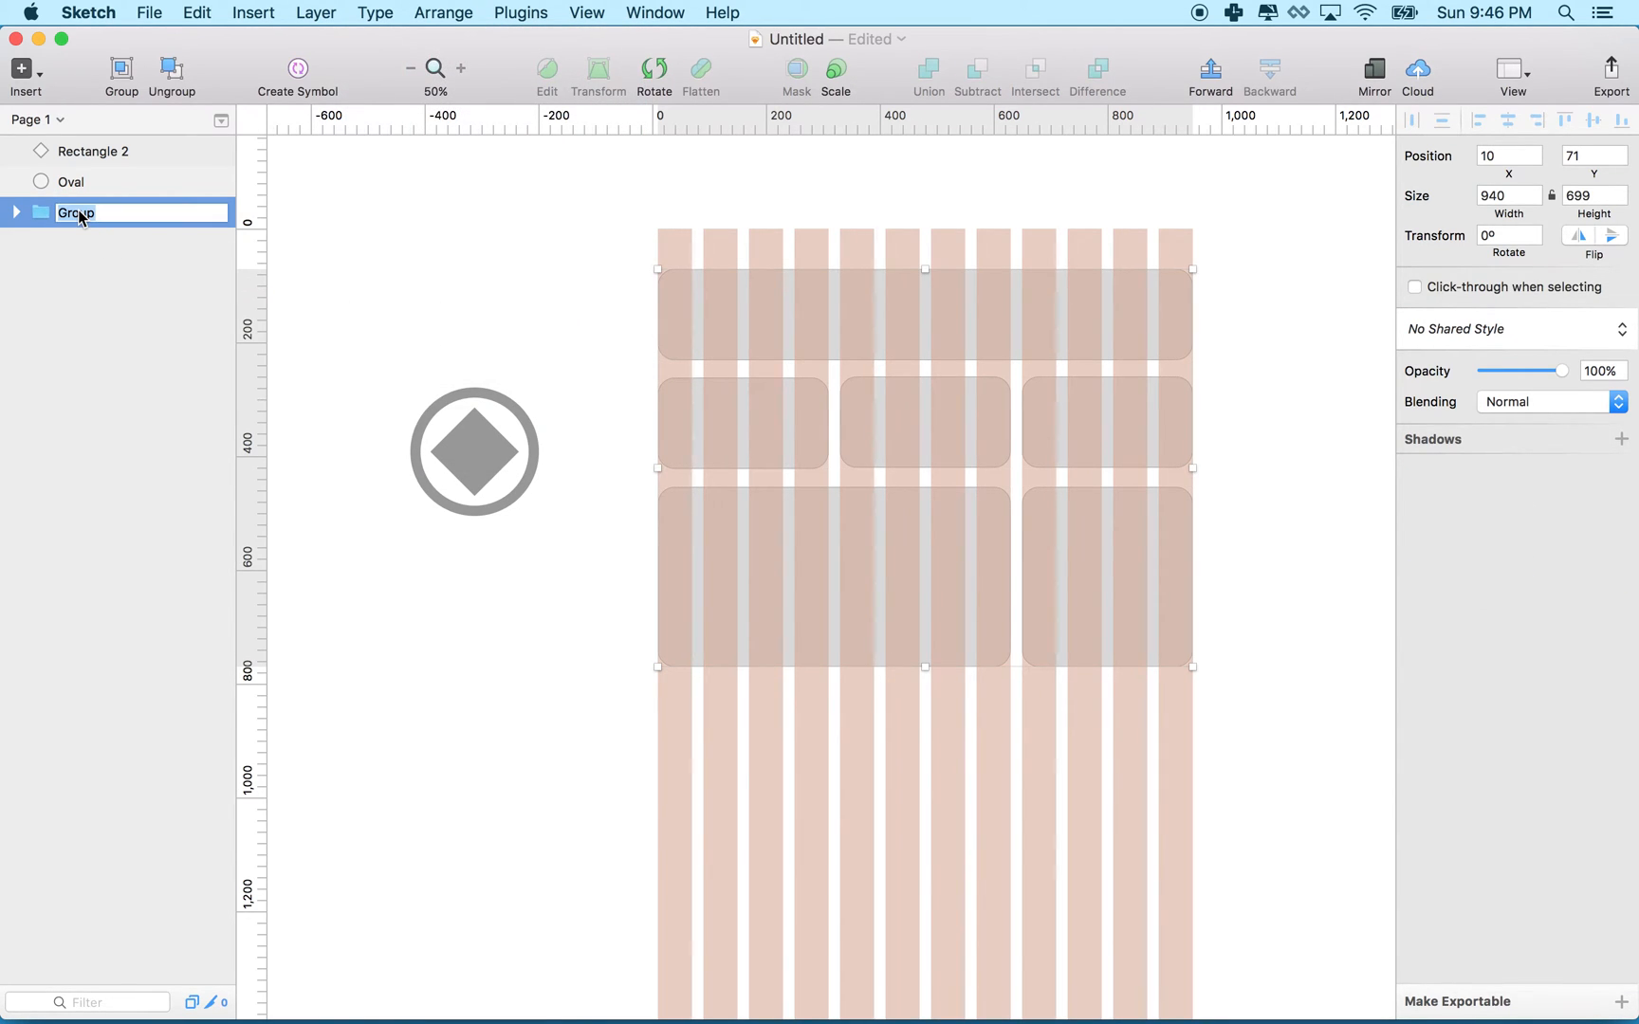
{"action": "type", "text": "Wire"}
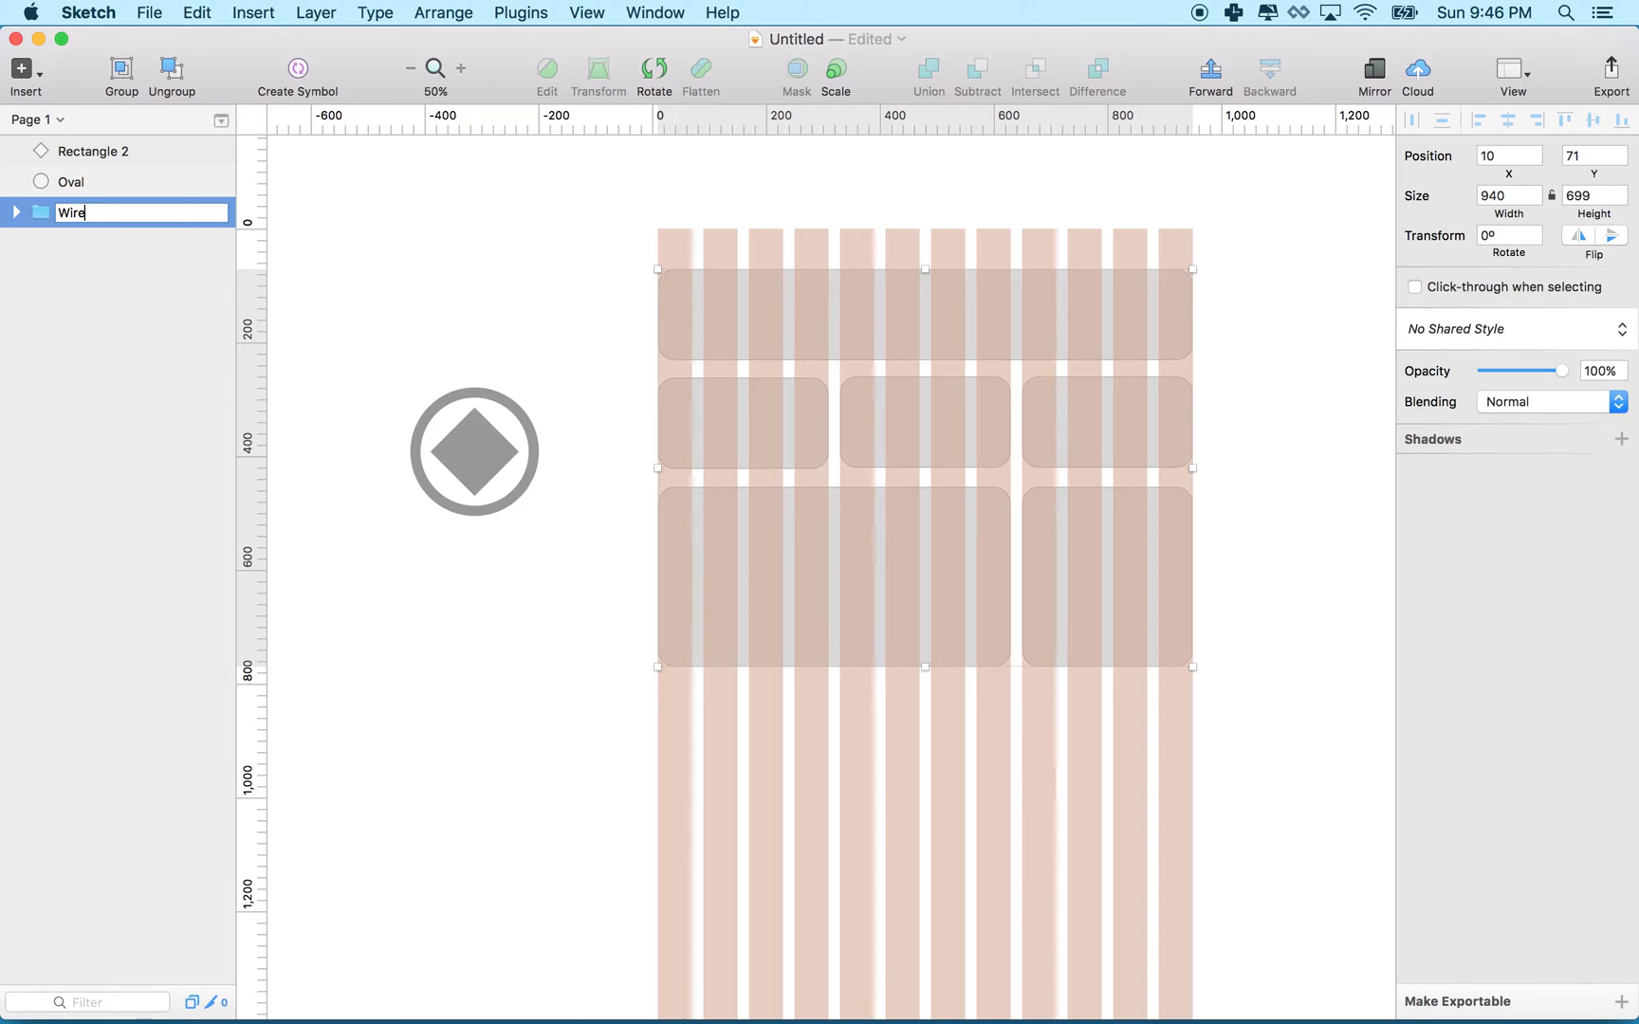
{"action": "type", "text": "frame"}
{"action": "key", "text": "Return"}
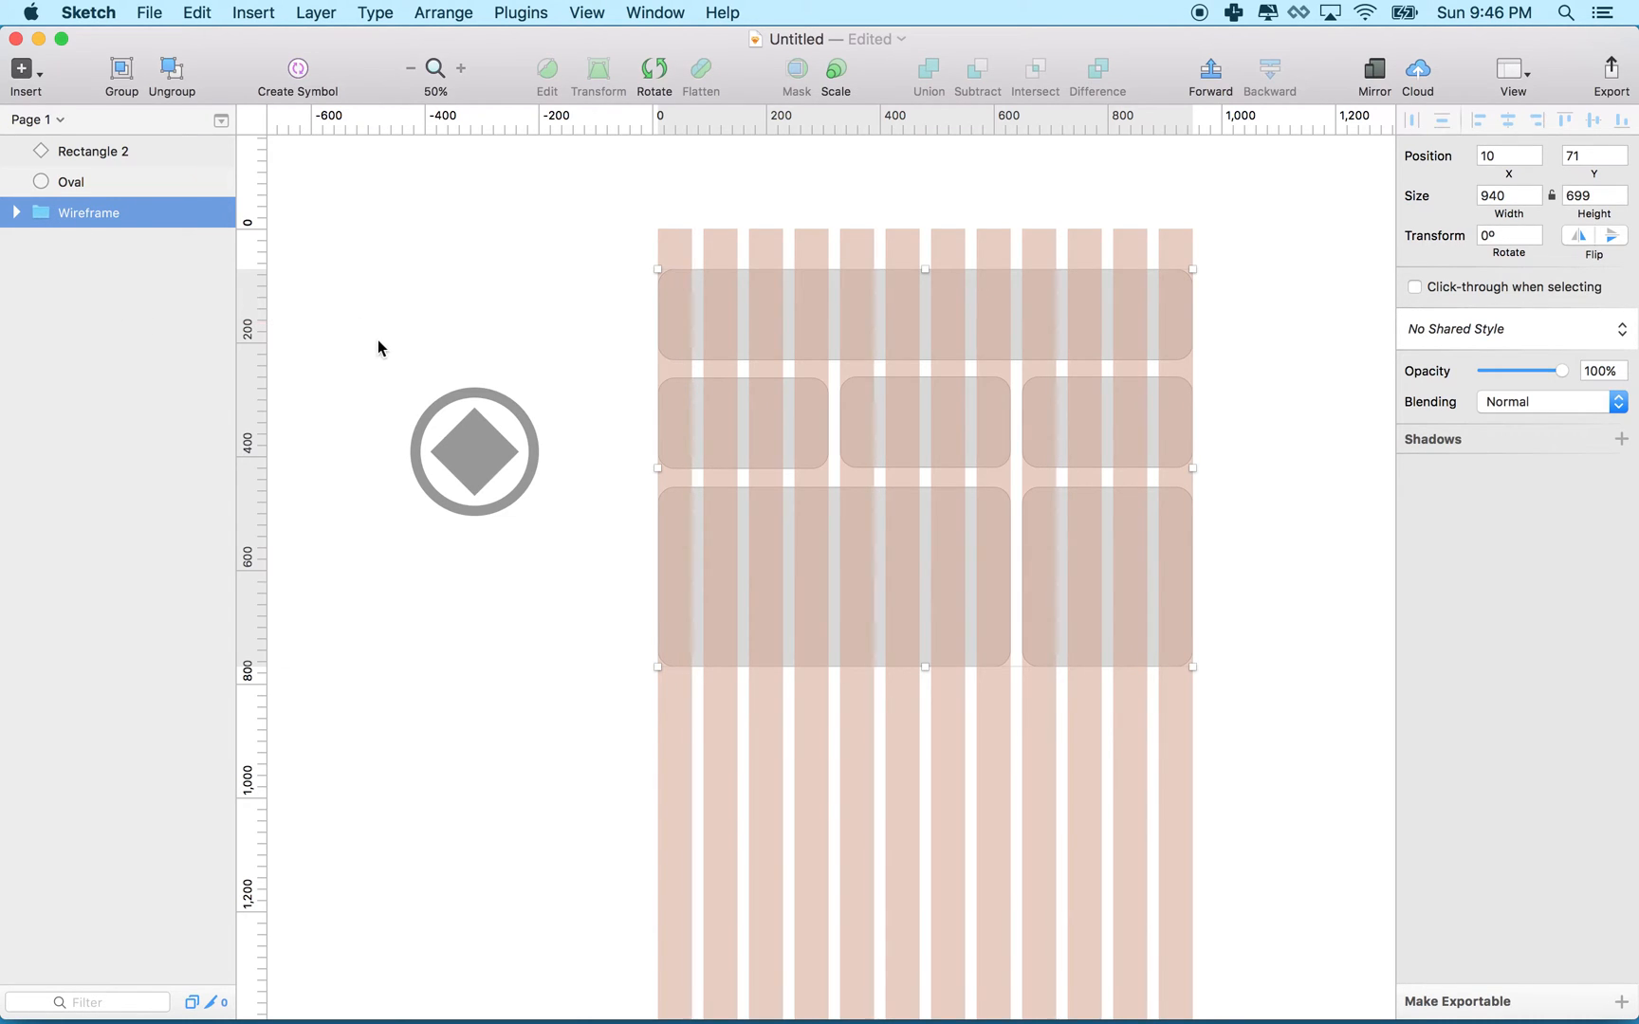
{"action": "left_click_drag", "start_coordinate": [379, 342], "coordinate": [537, 587]}
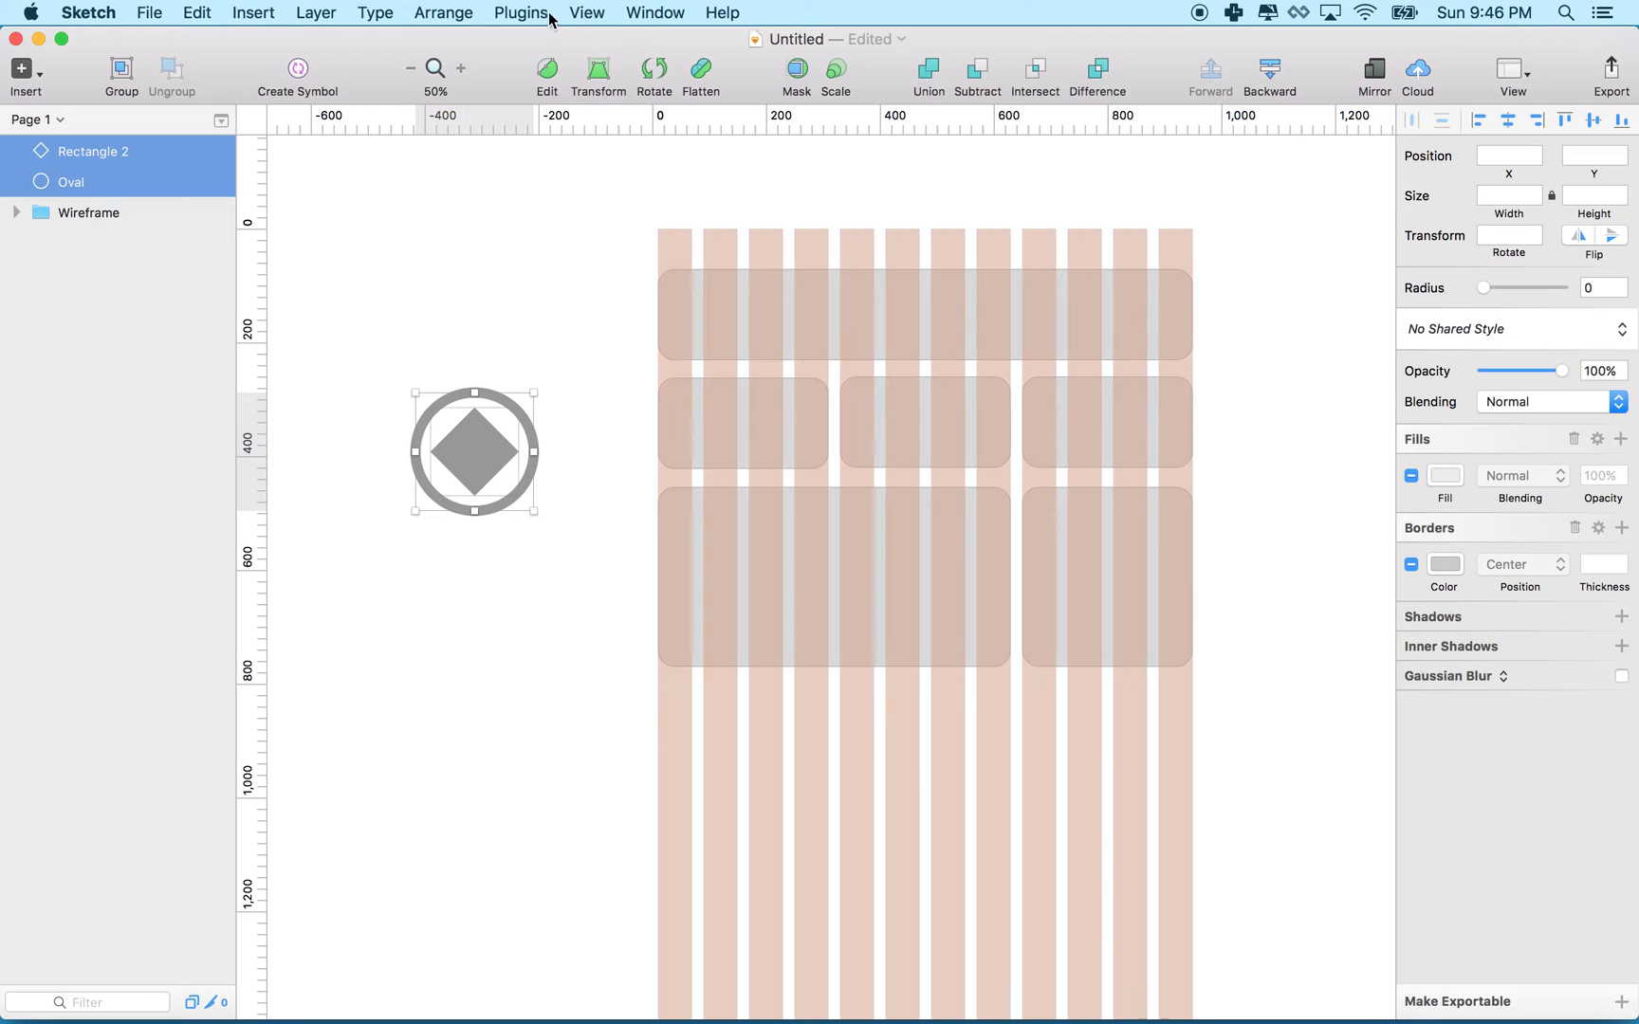
- Group the ring and diamond as a layer named Icon and move it up beside the wireframe
{"action": "left_click", "coordinate": [445, 13]}
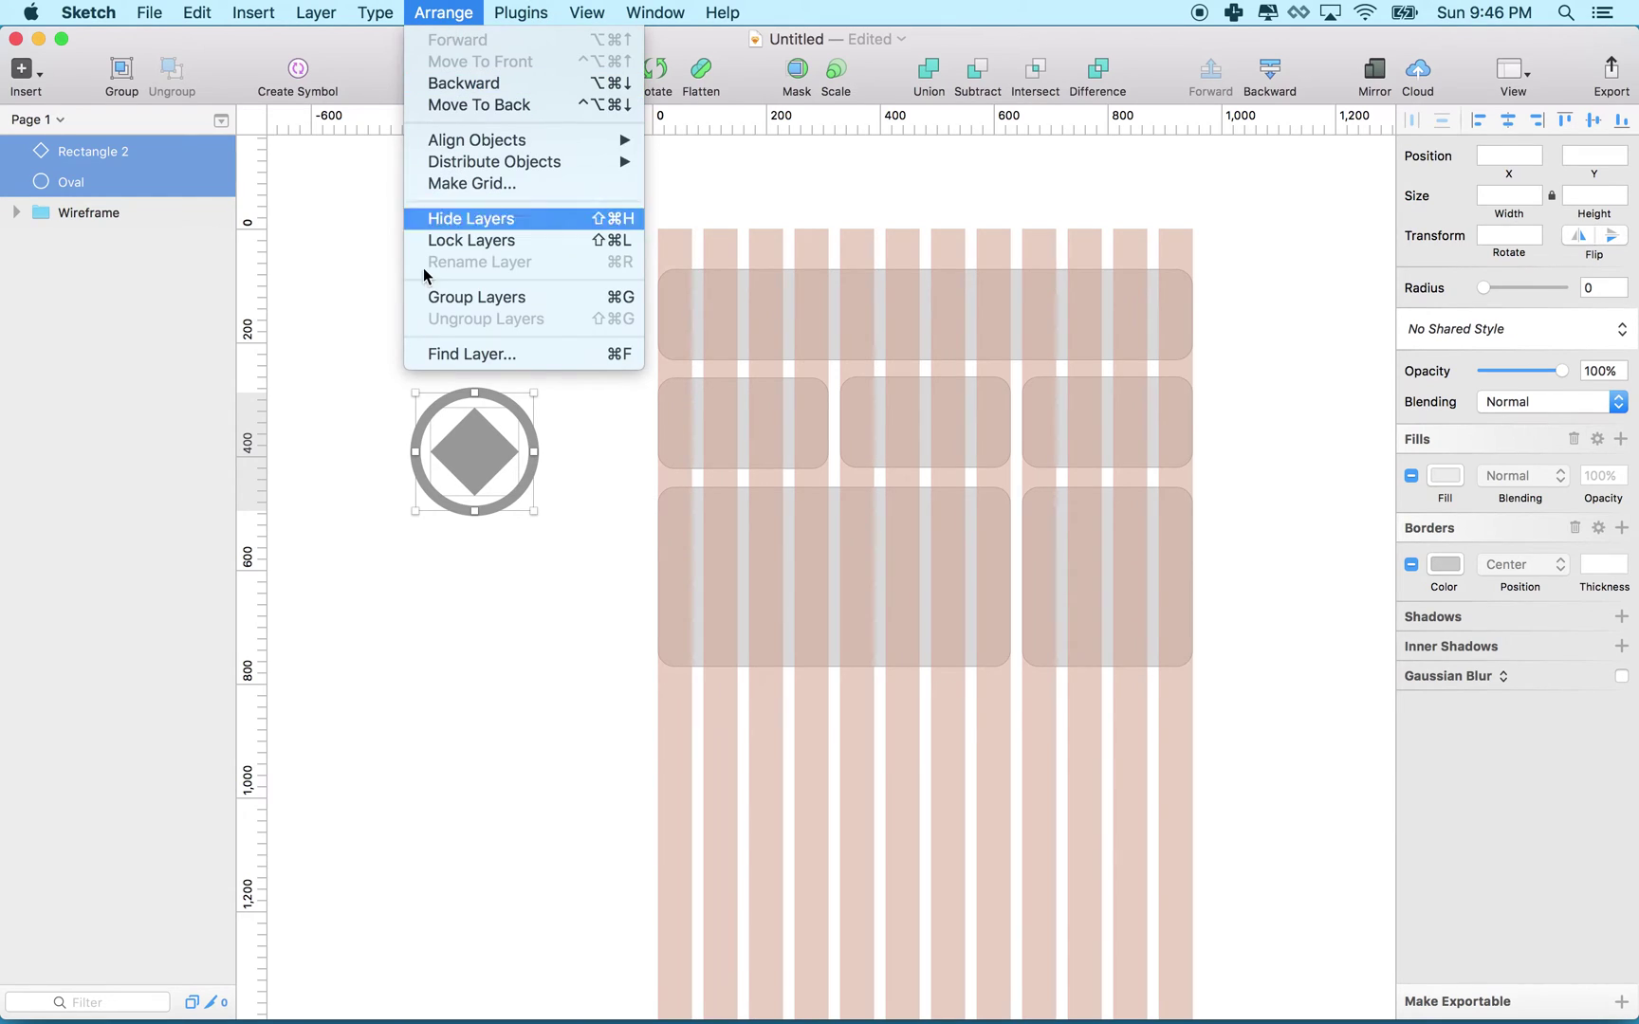
{"action": "left_click", "coordinate": [476, 298]}
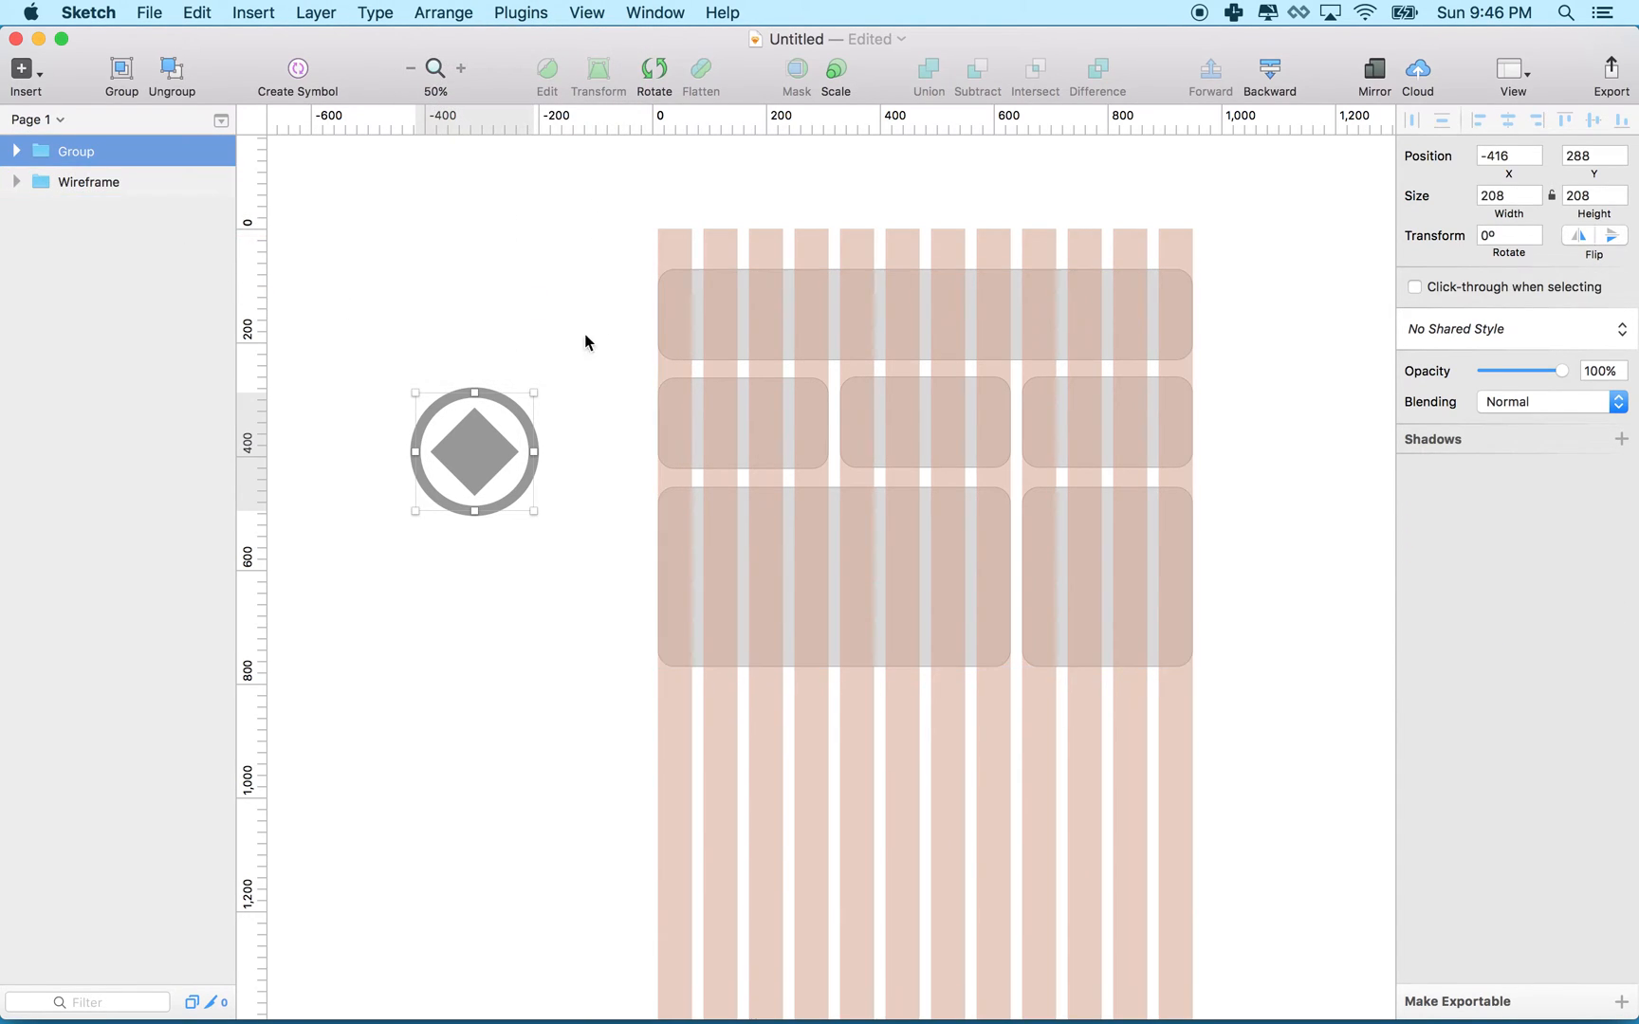
{"action": "double_click", "coordinate": [77, 151]}
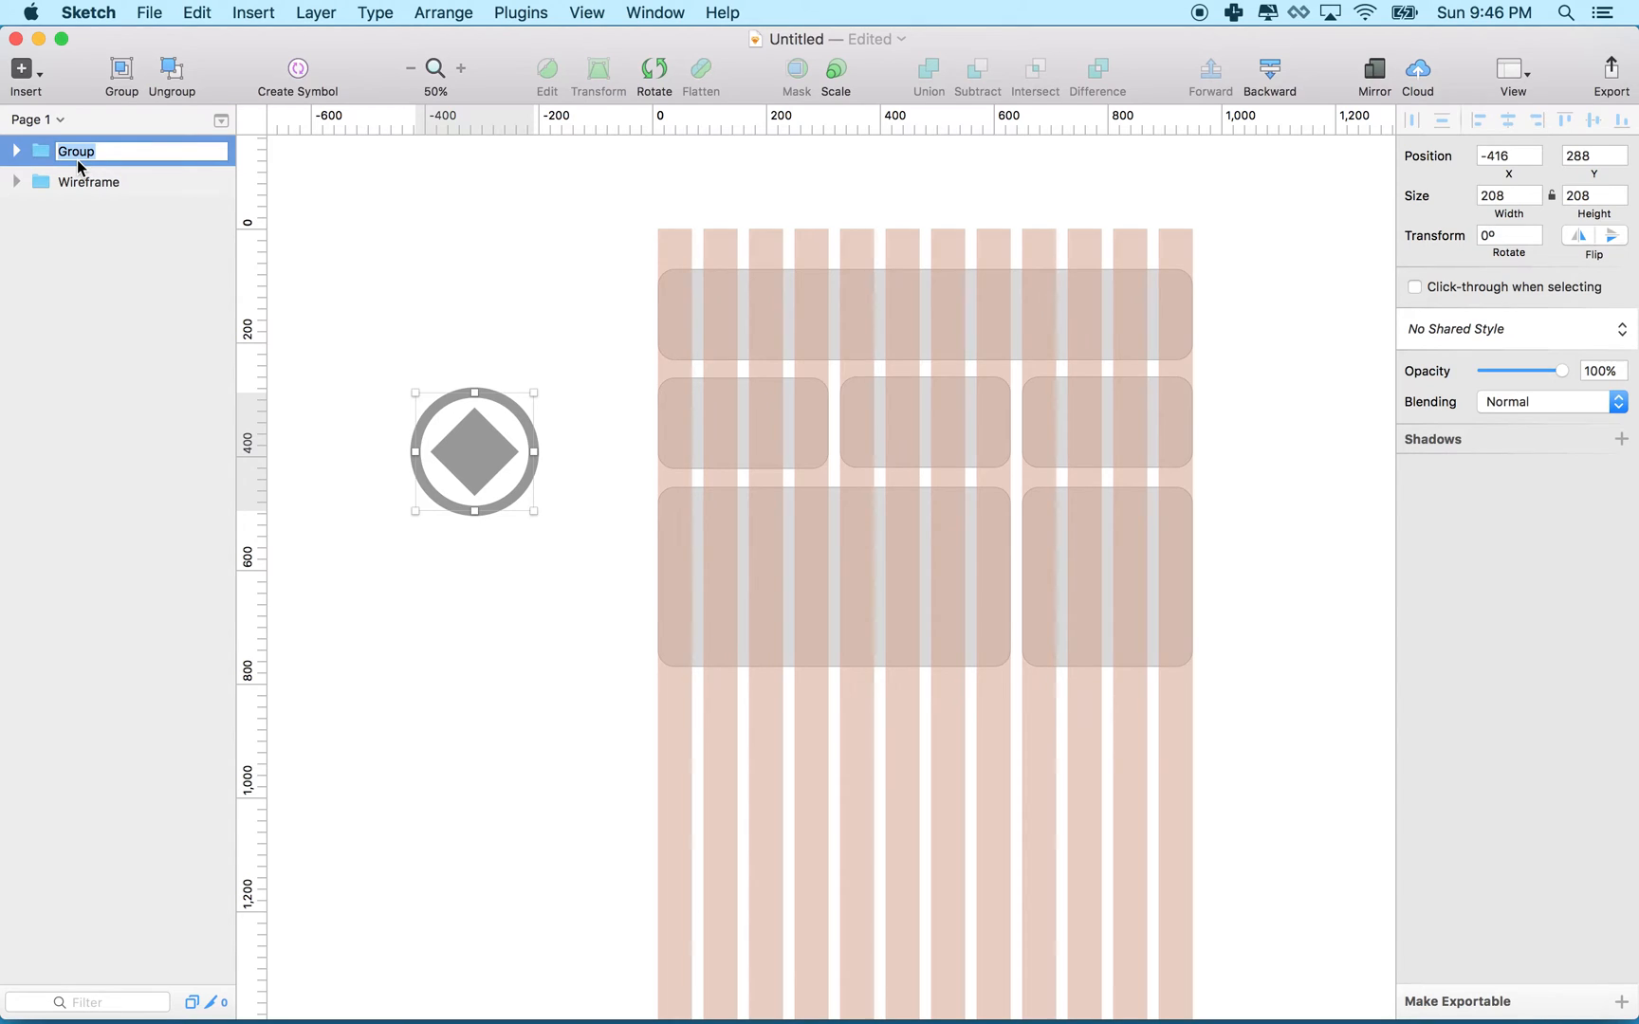
{"action": "type", "text": "Icon"}
{"action": "key", "text": "Return"}
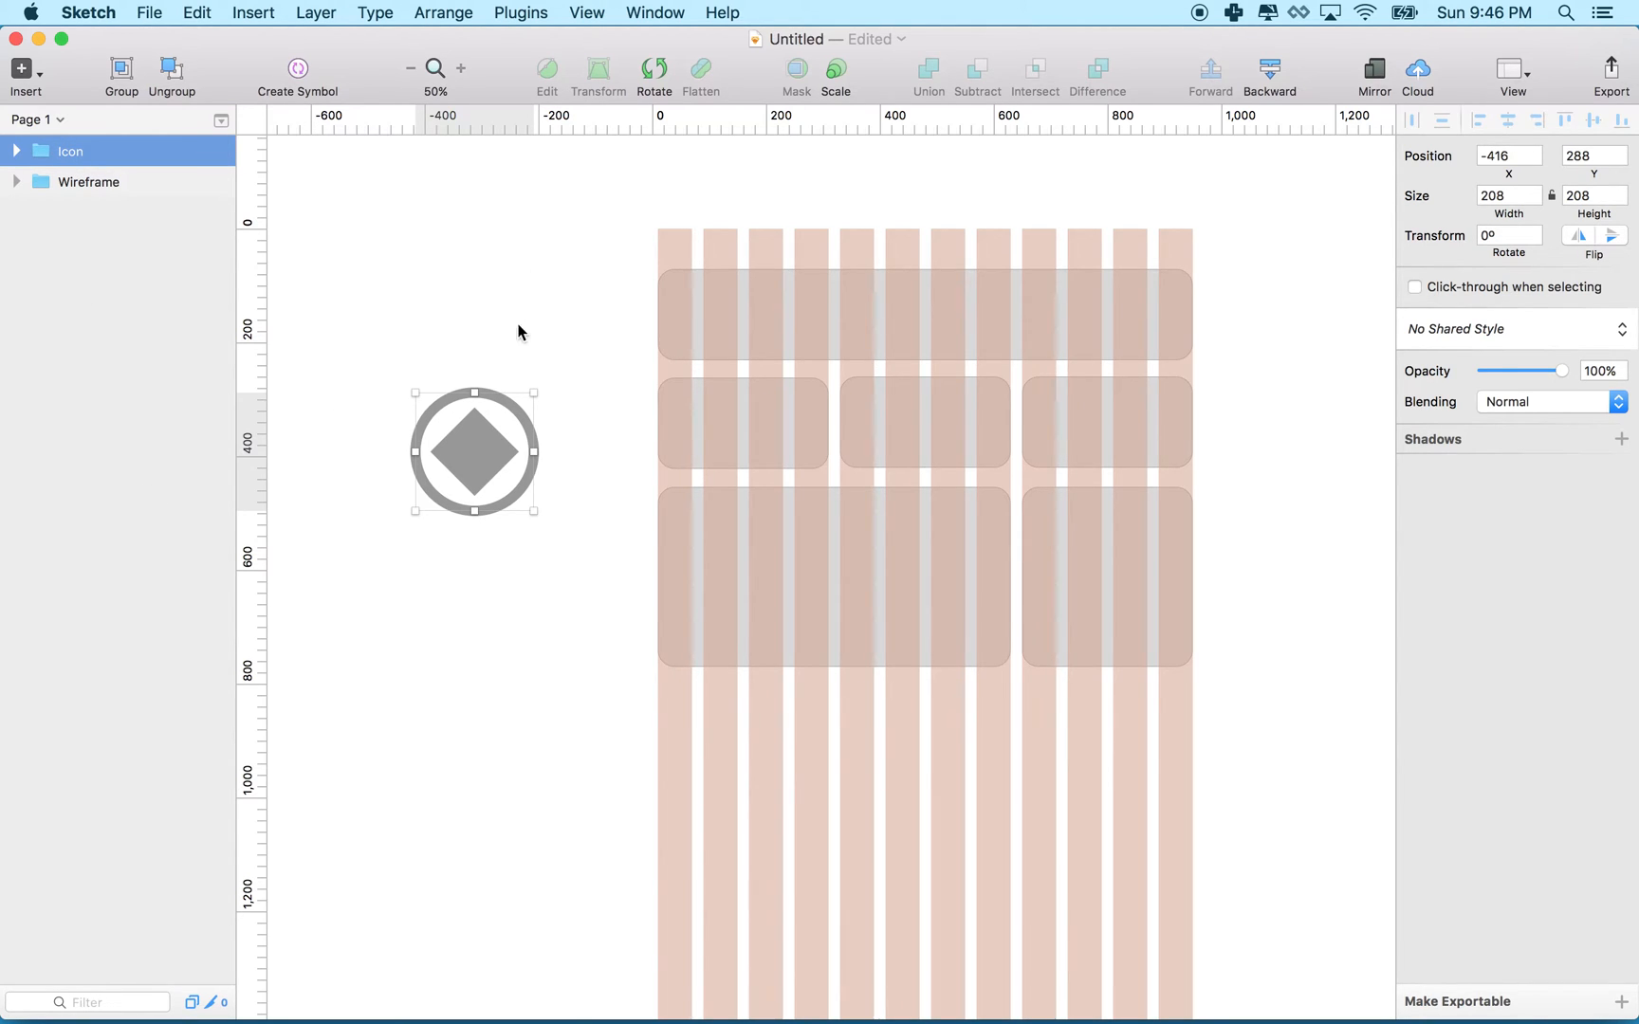
{"action": "mouse_move", "coordinate": [482, 423]}
{"action": "left_mouse_down"}
{"action": "mouse_move", "coordinate": [457, 320]}
{"action": "mouse_move", "coordinate": [487, 360]}
{"action": "left_mouse_up"}
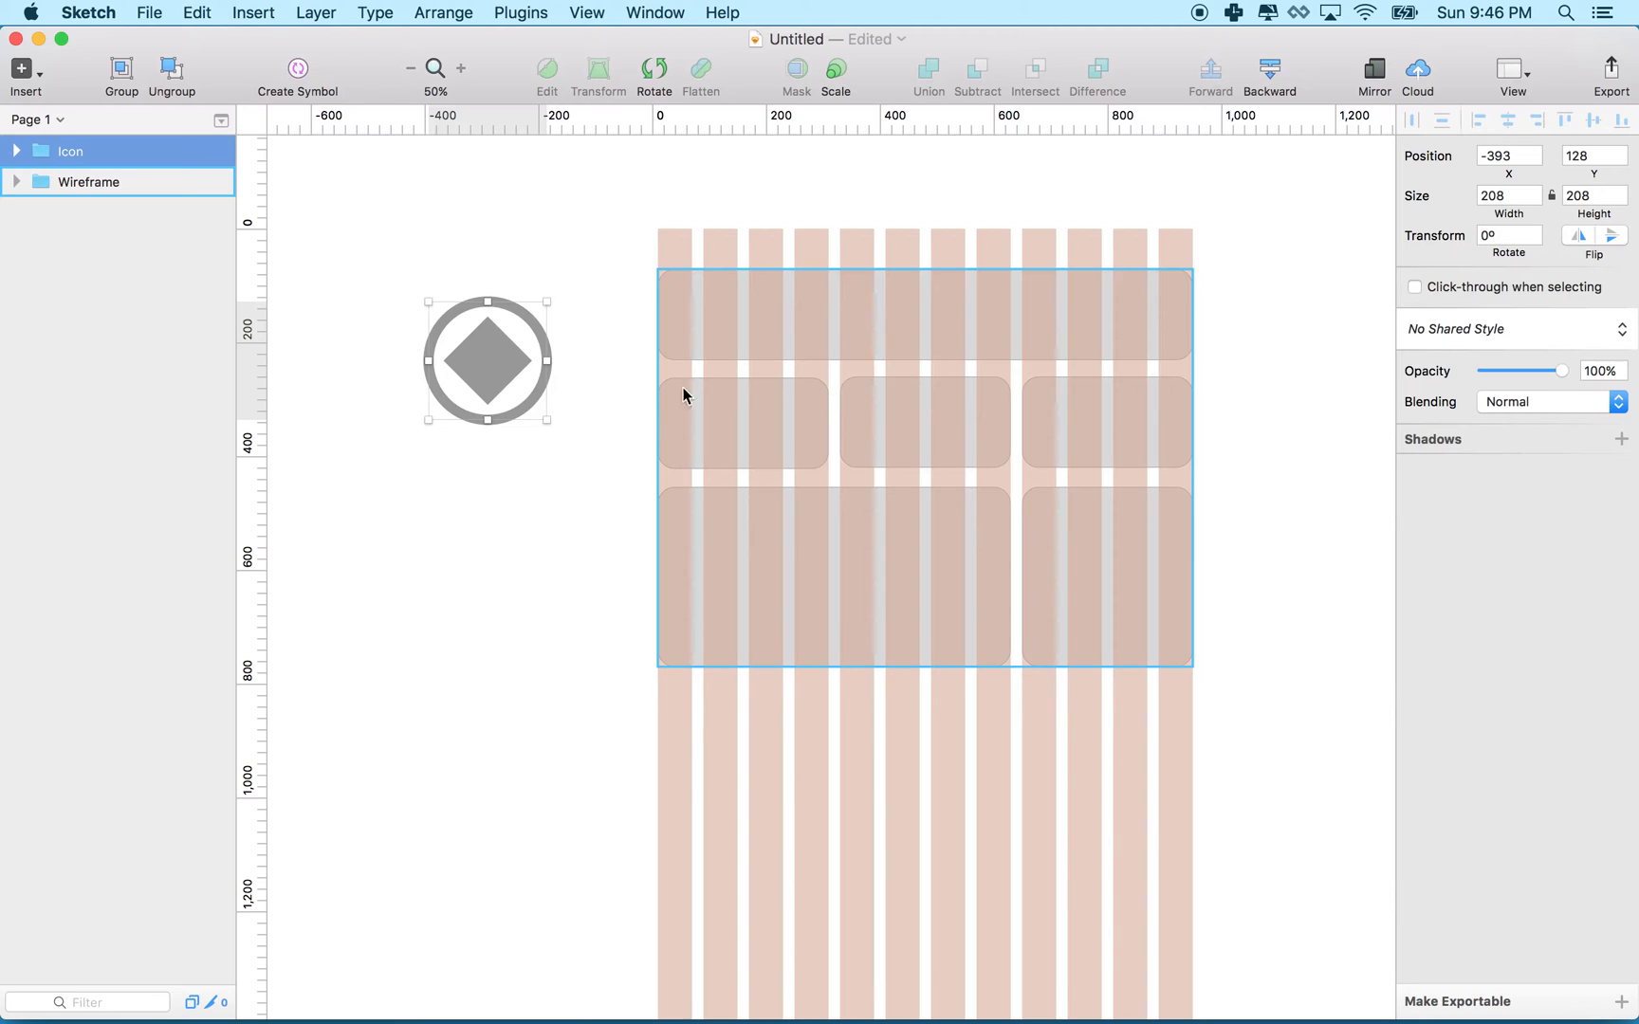
- Move the Wireframe group lower on the grid
{"action": "left_click_drag", "start_coordinate": [510, 376], "coordinate": [467, 484]}
{"action": "left_click", "coordinate": [507, 297]}
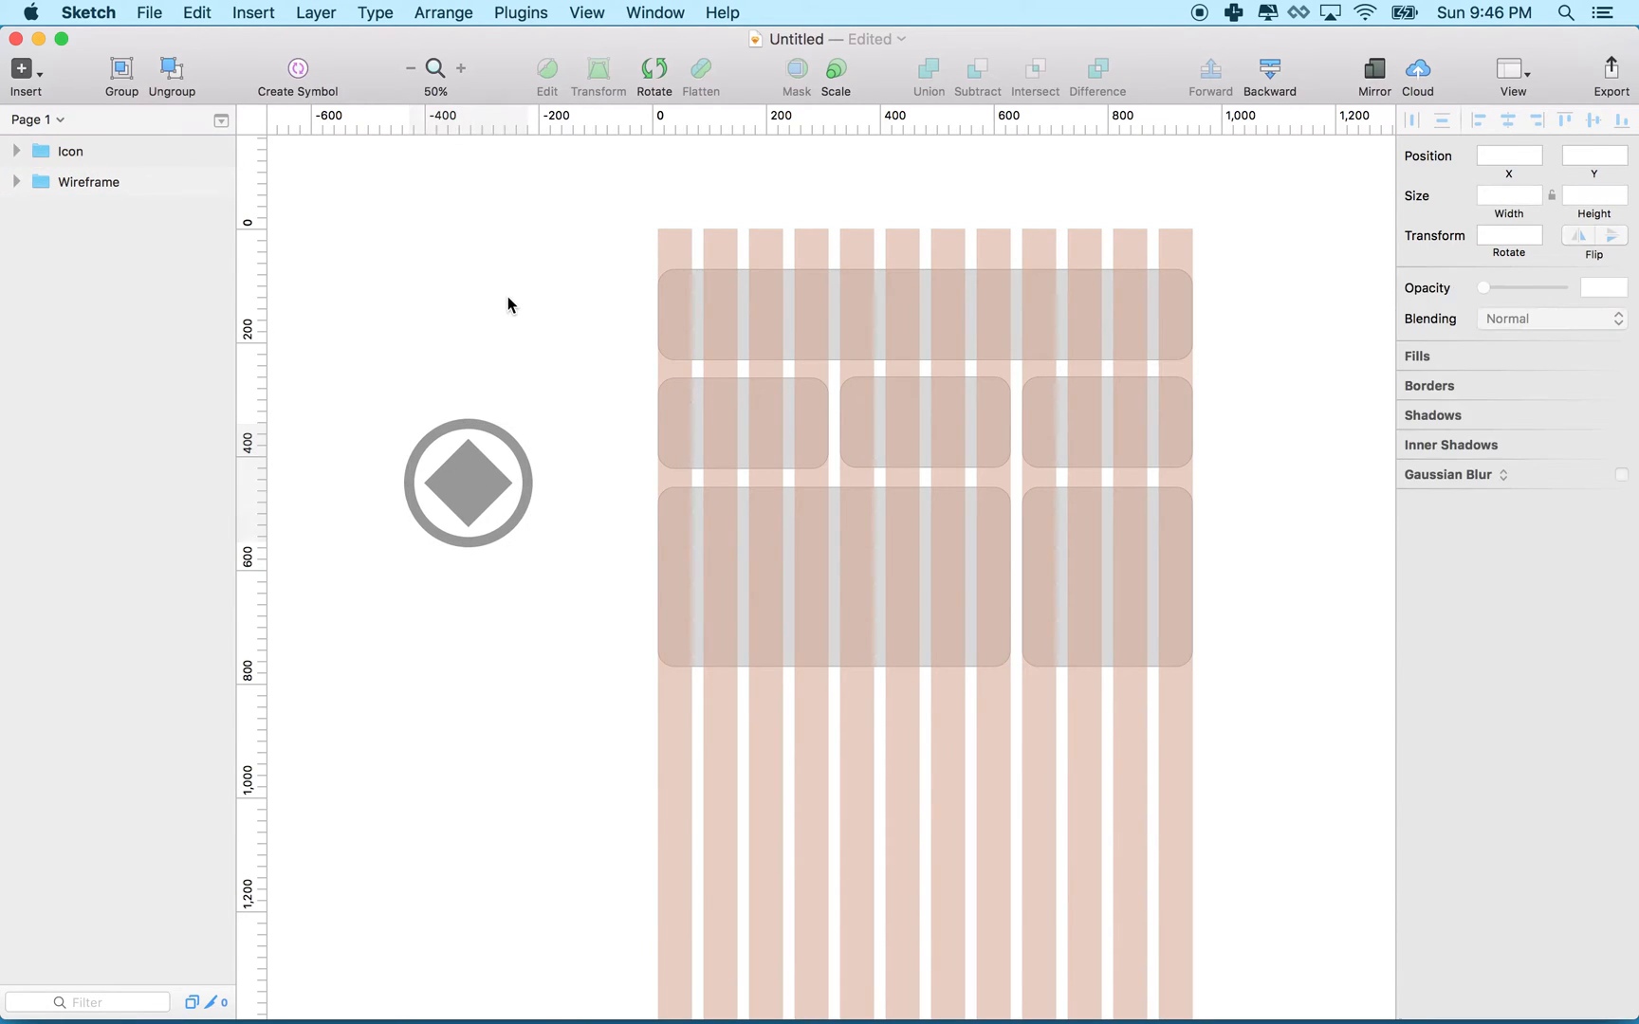
{"action": "left_click_drag", "start_coordinate": [410, 262], "coordinate": [1170, 689]}
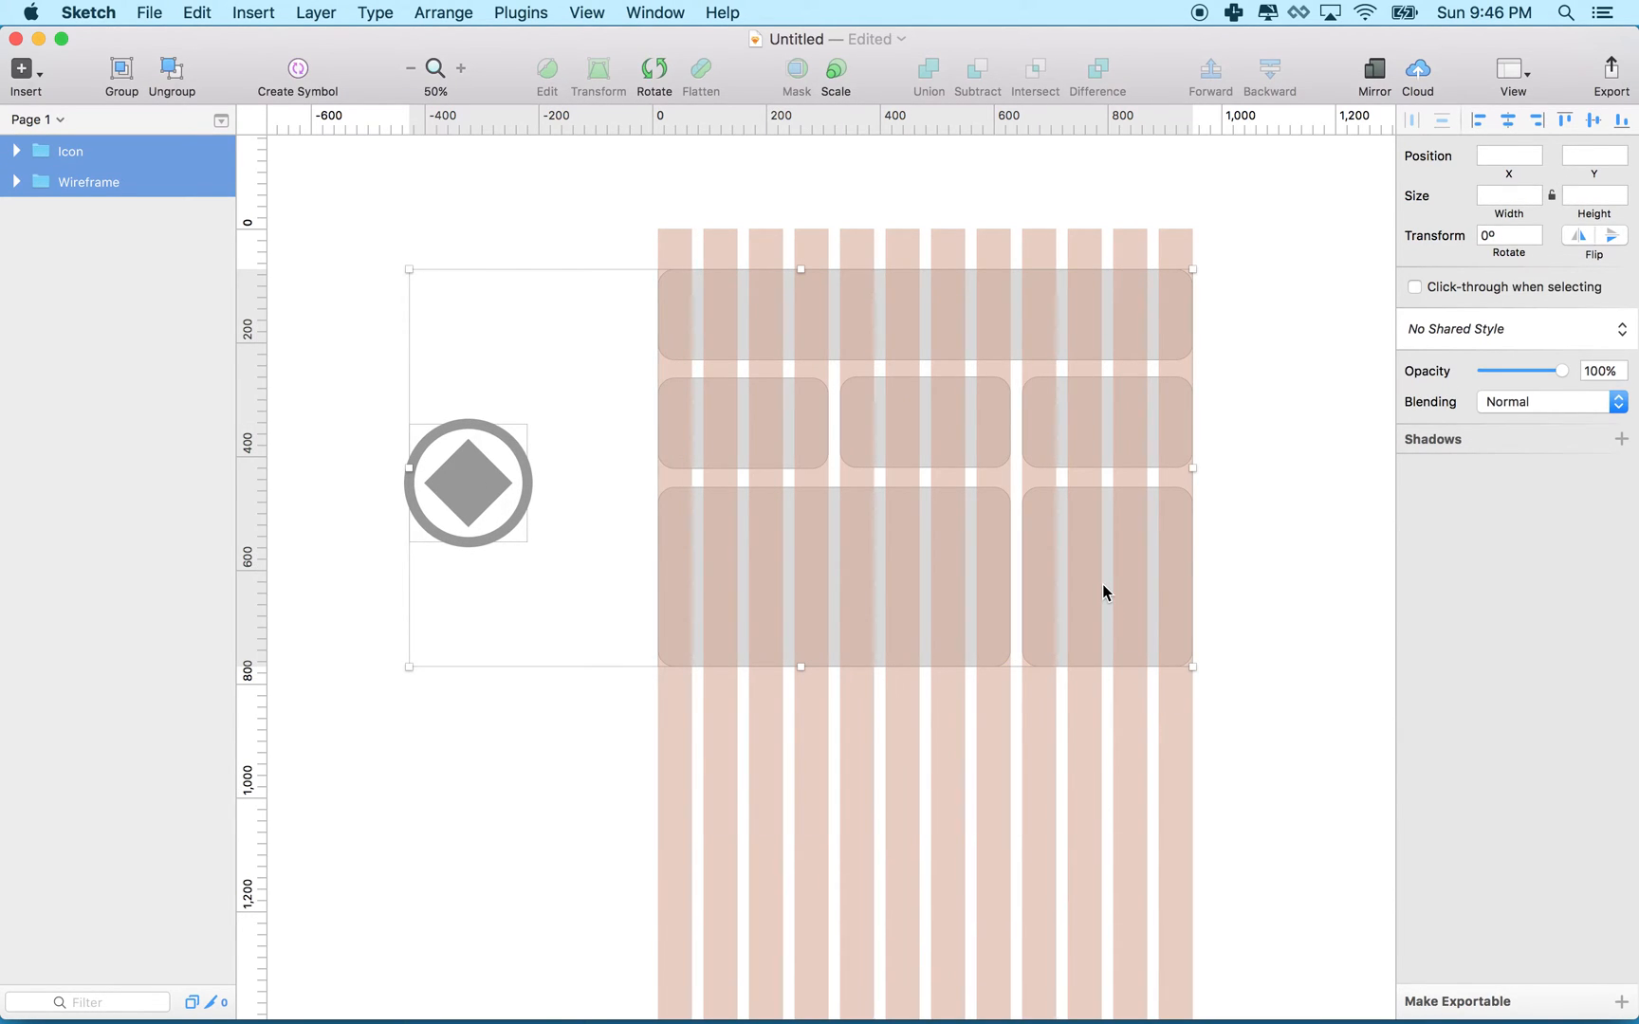
{"action": "left_click", "coordinate": [1280, 473]}
{"action": "left_click", "coordinate": [999, 544]}
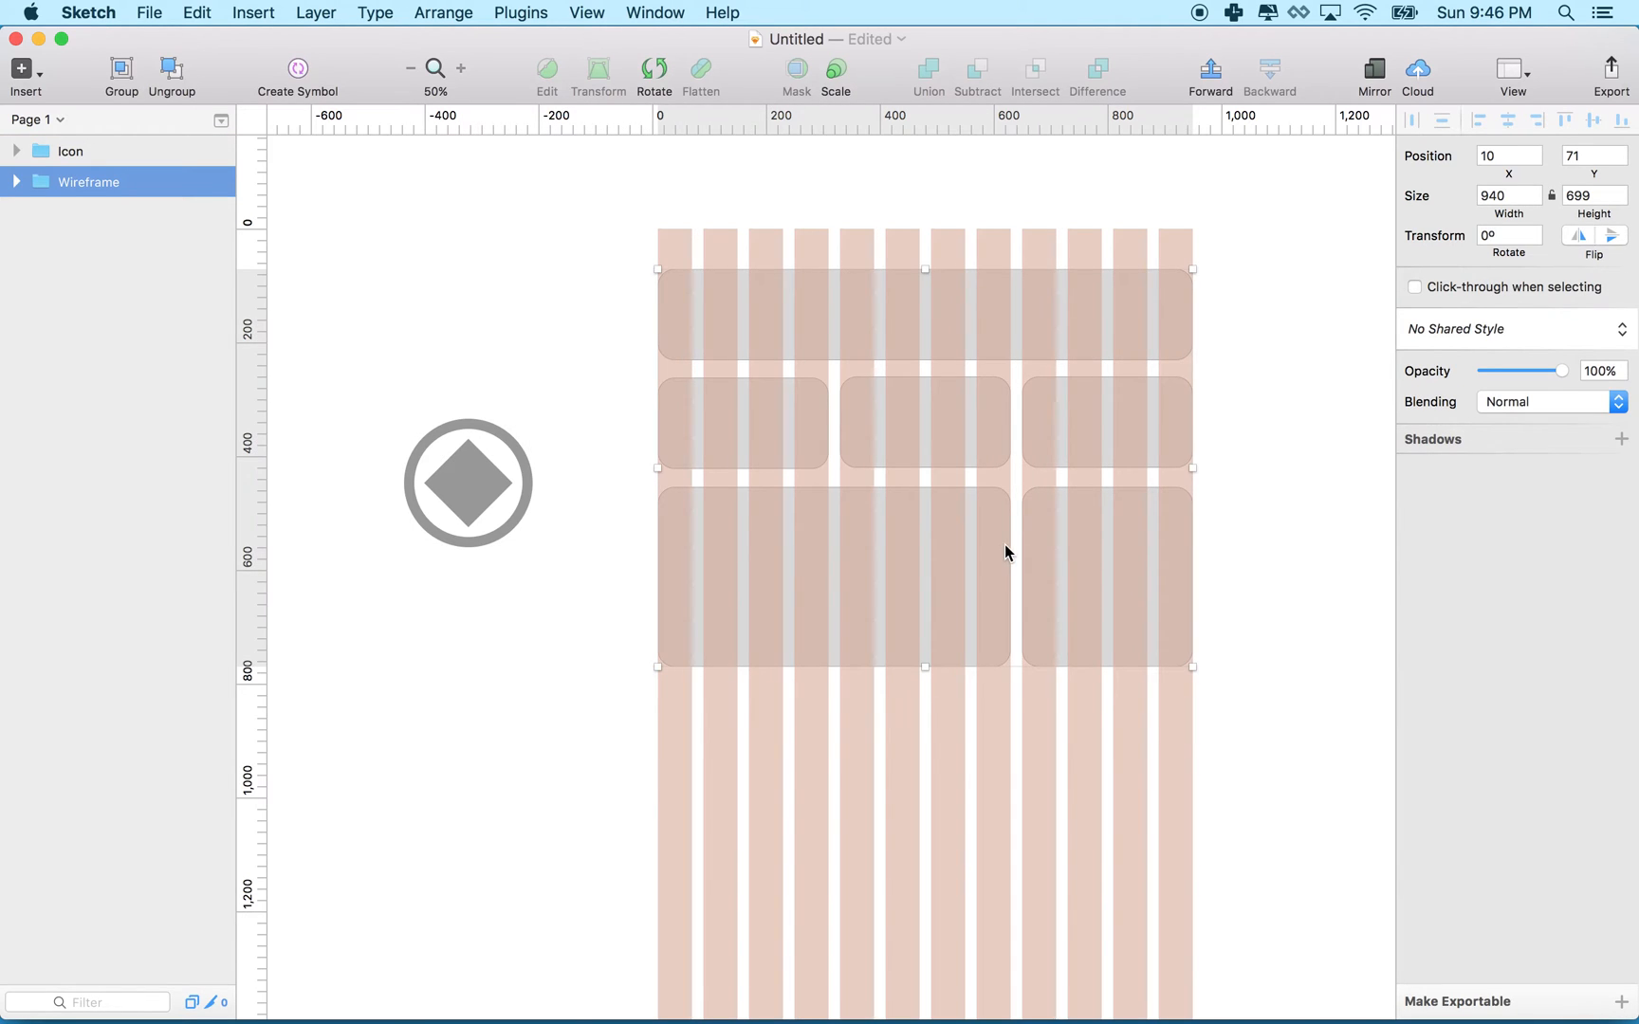
{"action": "left_click_drag", "start_coordinate": [1004, 544], "coordinate": [1006, 673]}
{"action": "left_click", "coordinate": [448, 570]}
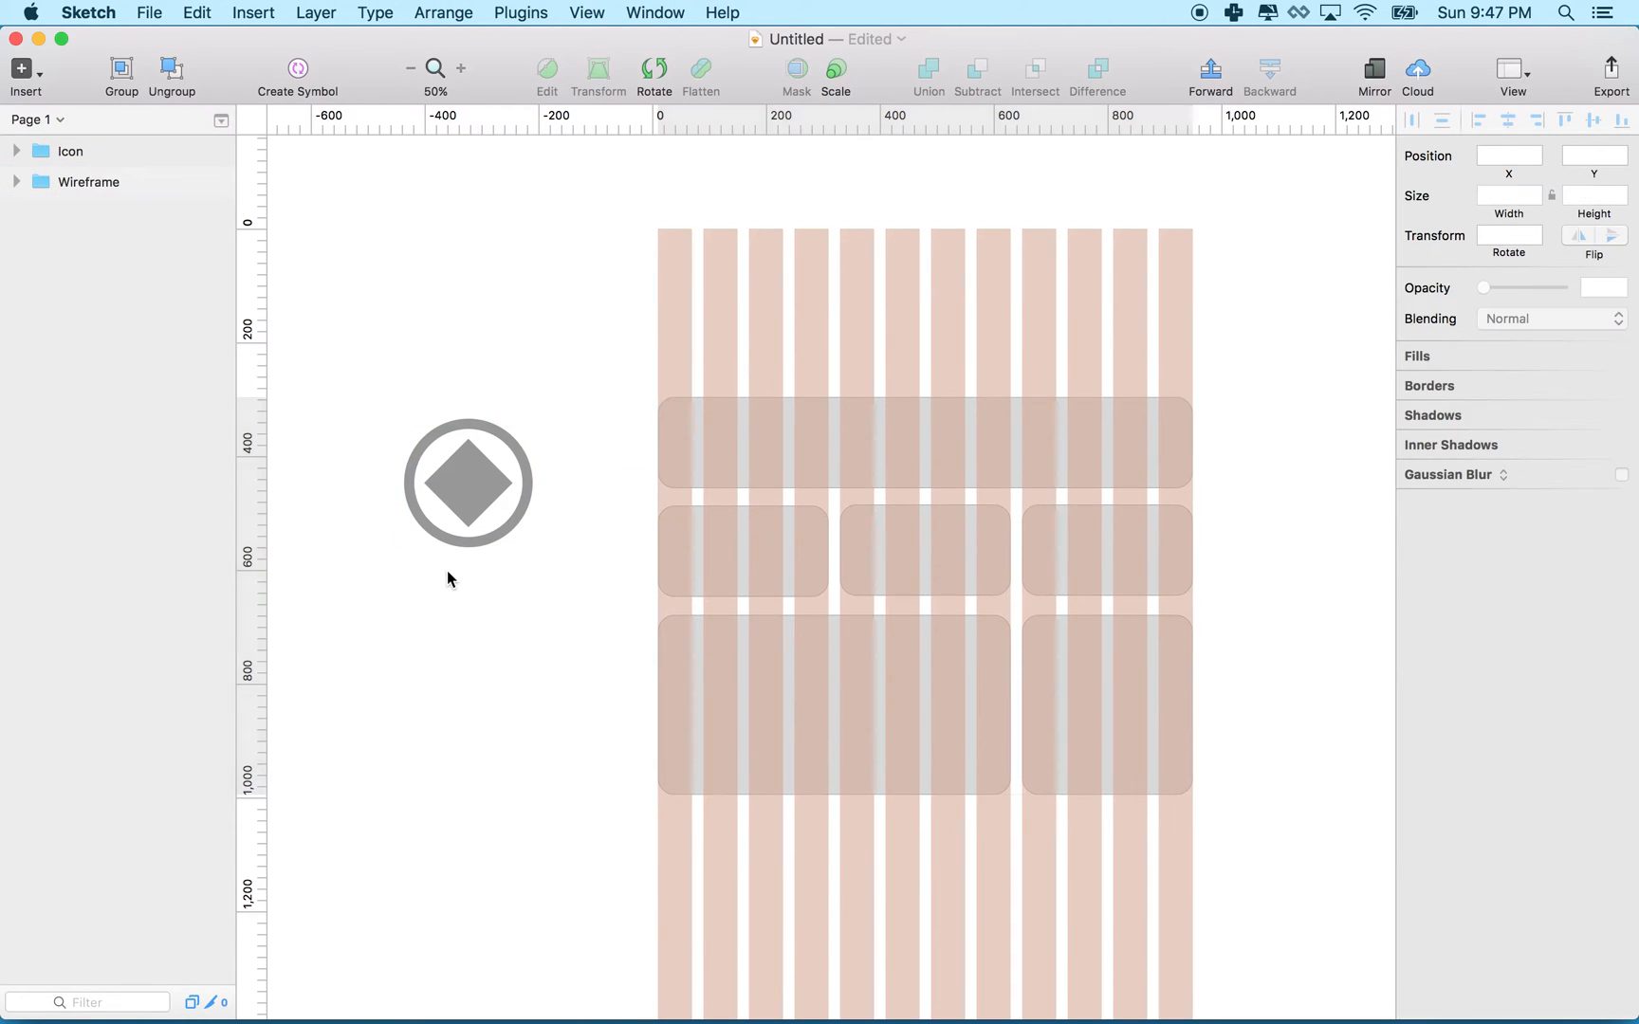
- Option-drag a copy of the Icon group to the grid's top-left and nudge it right
{"action": "left_click", "coordinate": [469, 489]}
{"action": "left_click_drag", "start_coordinate": [468, 487], "coordinate": [734, 324]}
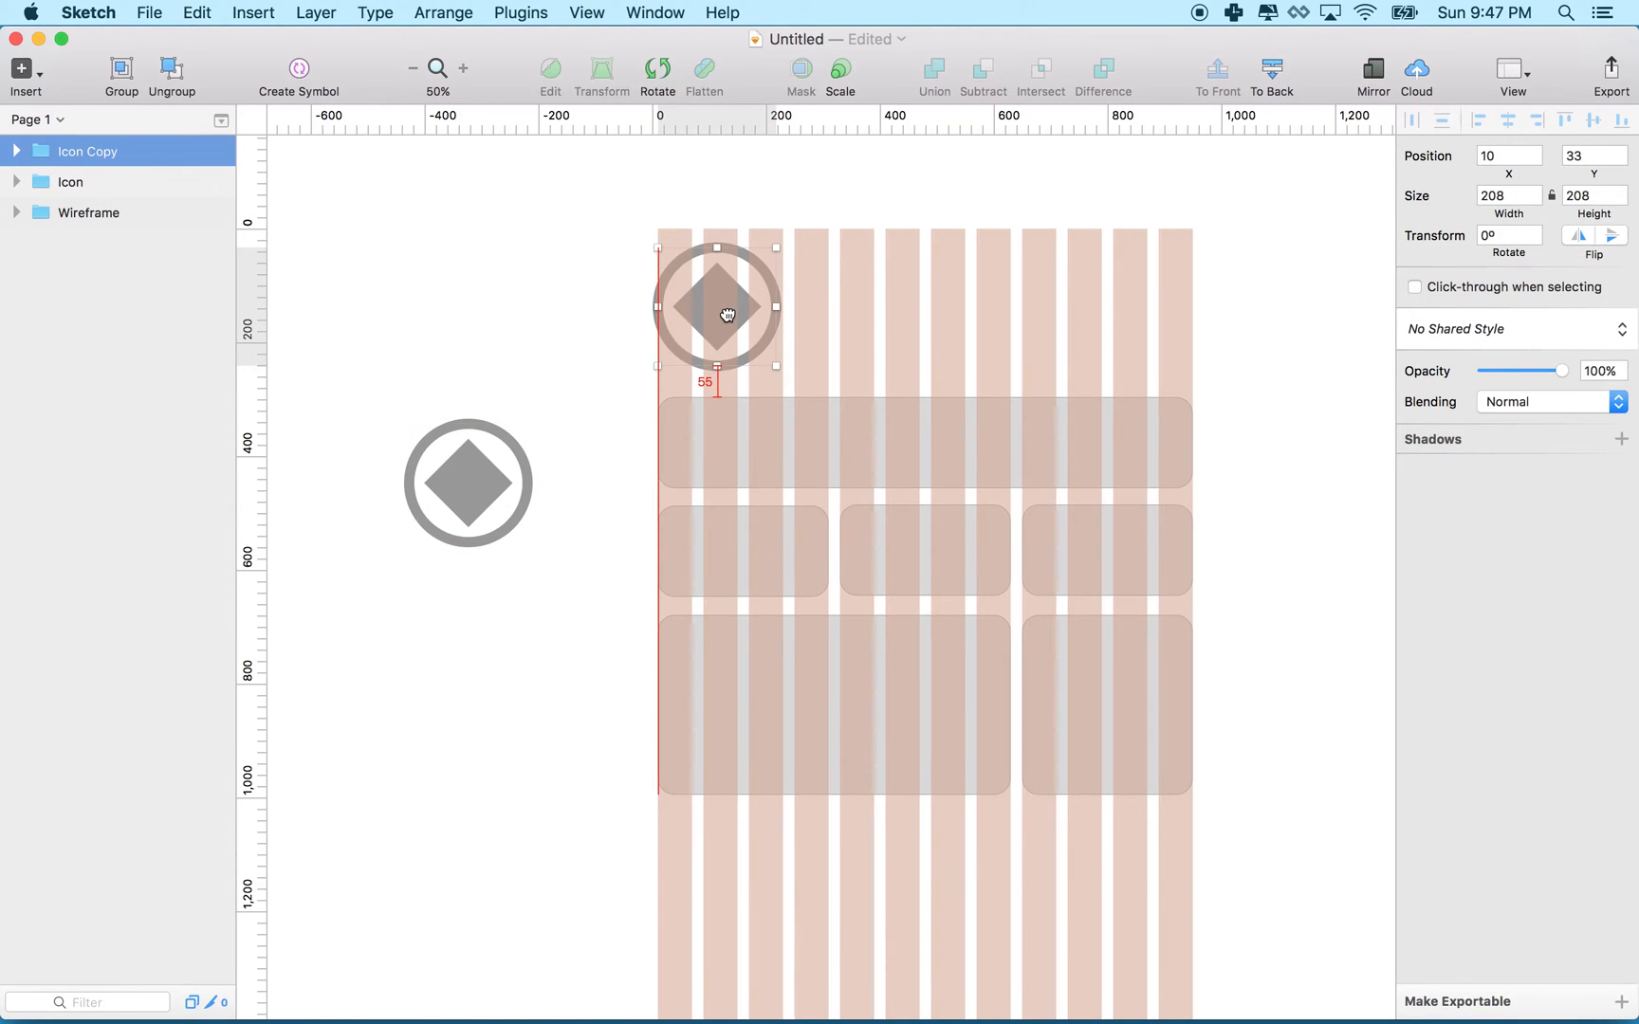
{"action": "key", "text": "alt"}
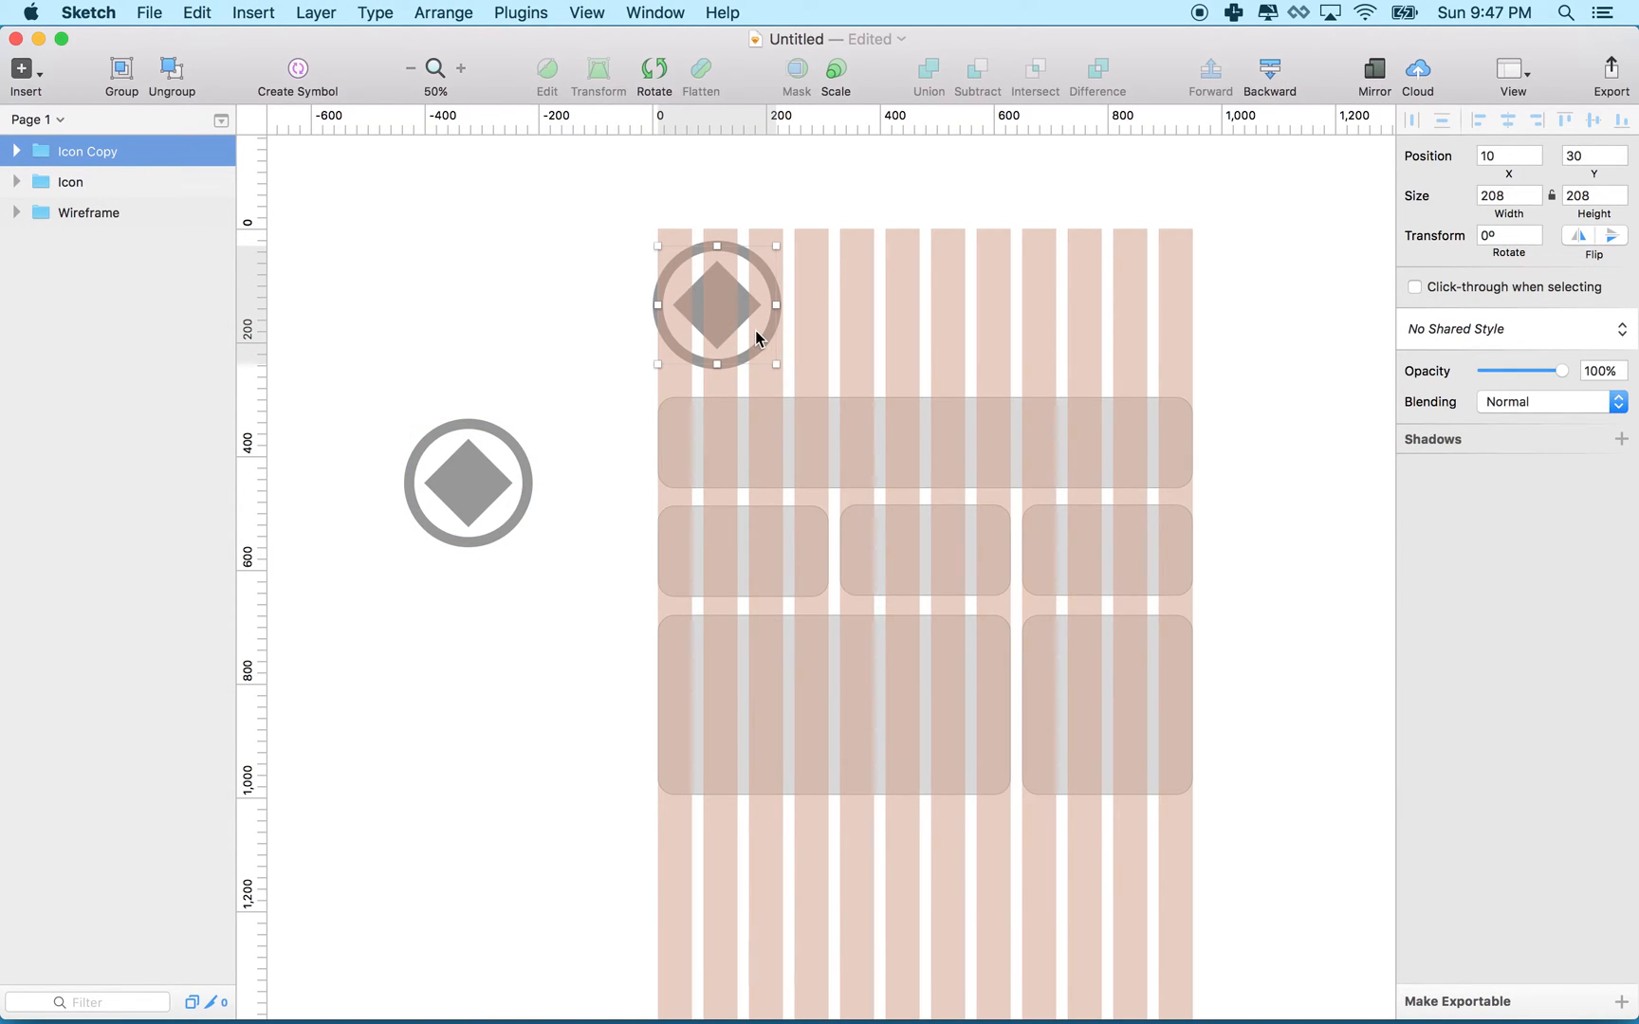
{"action": "key", "text": "Right"}
{"action": "key", "text": "Right"}
{"action": "key", "text": "Right"}
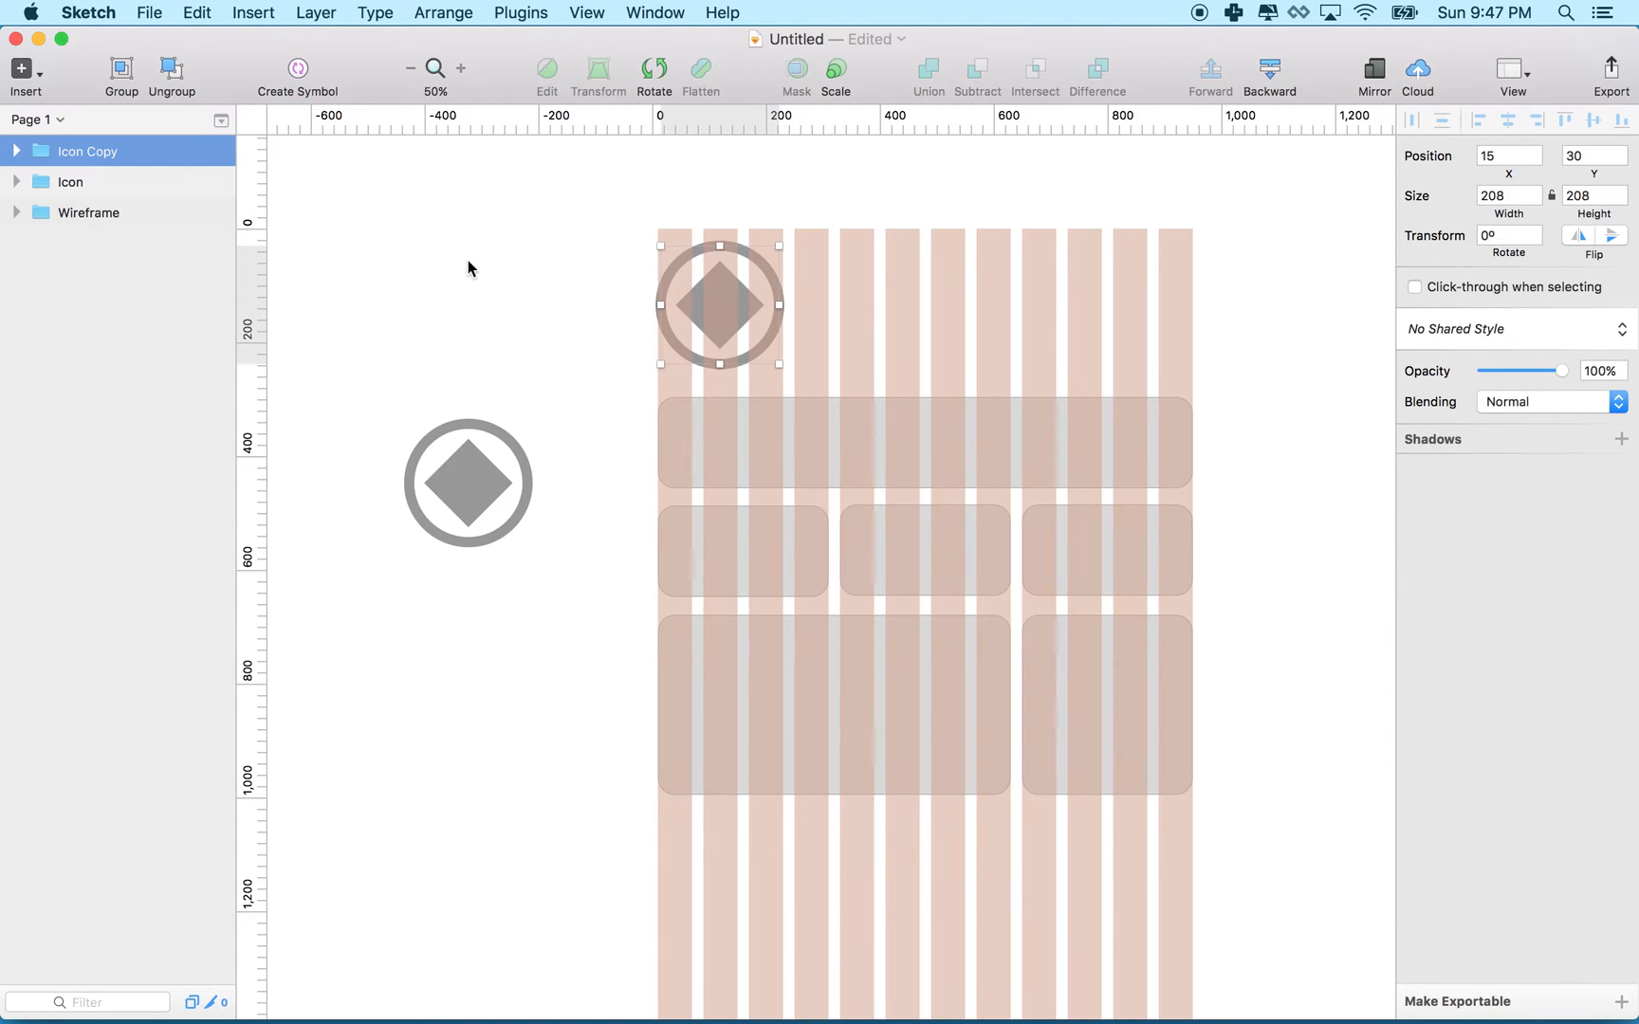
{"action": "left_click_drag", "start_coordinate": [468, 261], "coordinate": [1166, 732]}
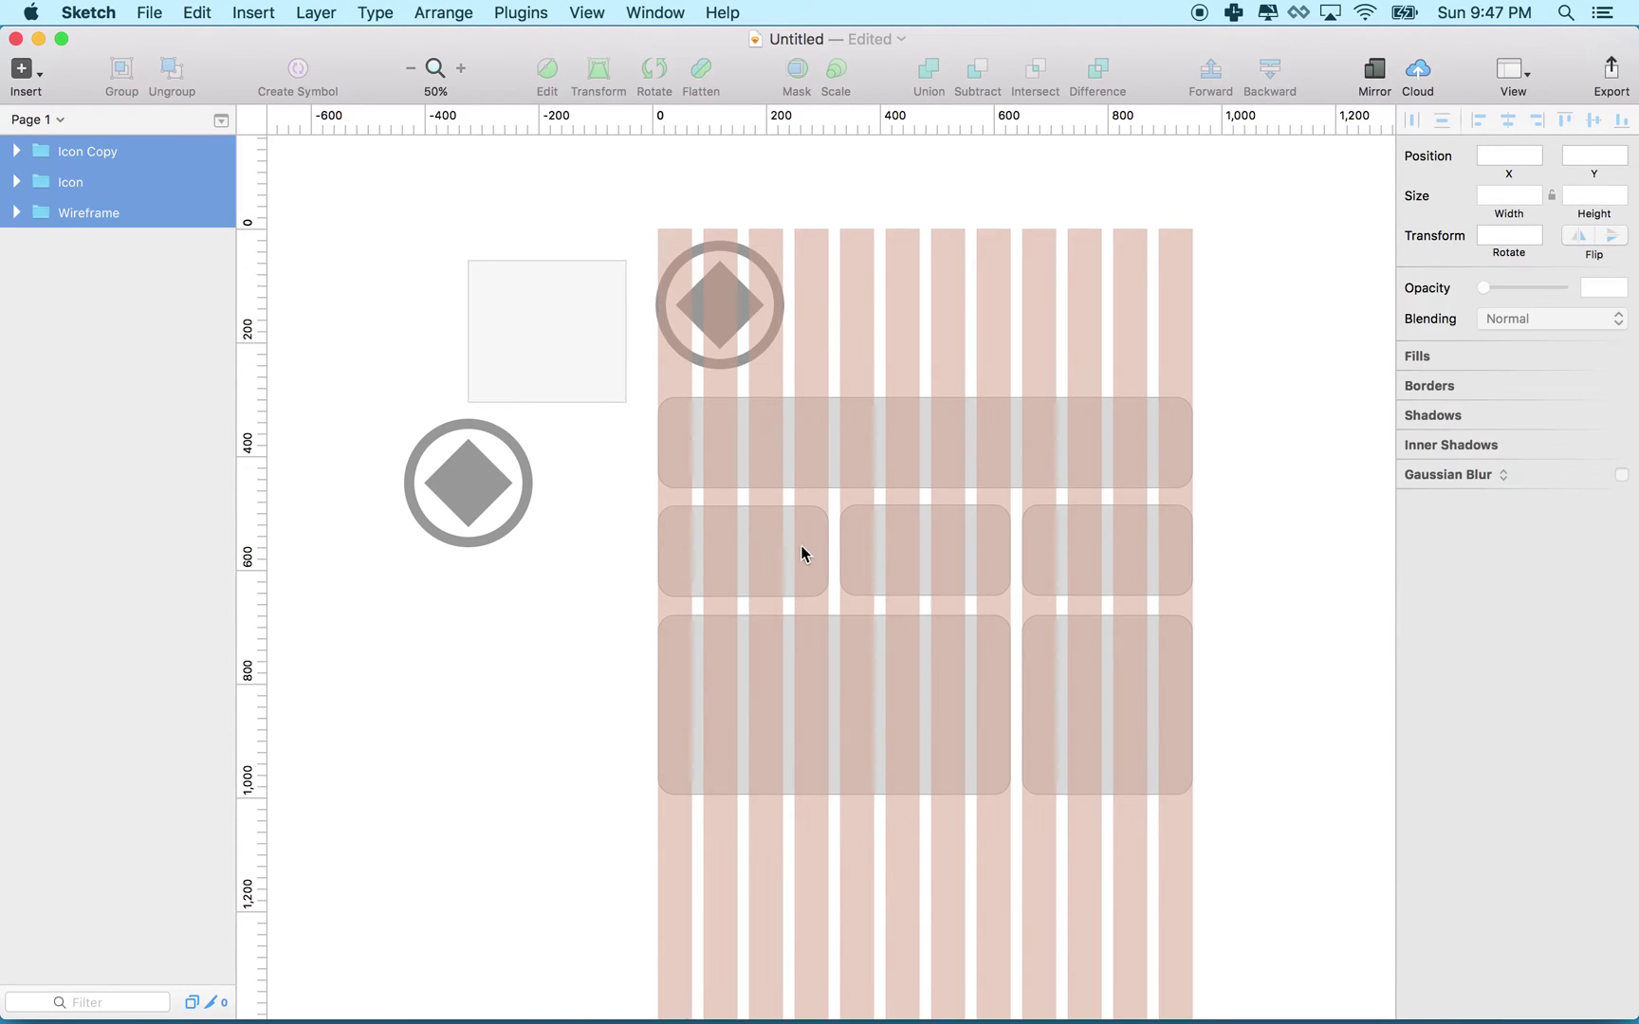
{"action": "left_click", "coordinate": [1279, 674]}
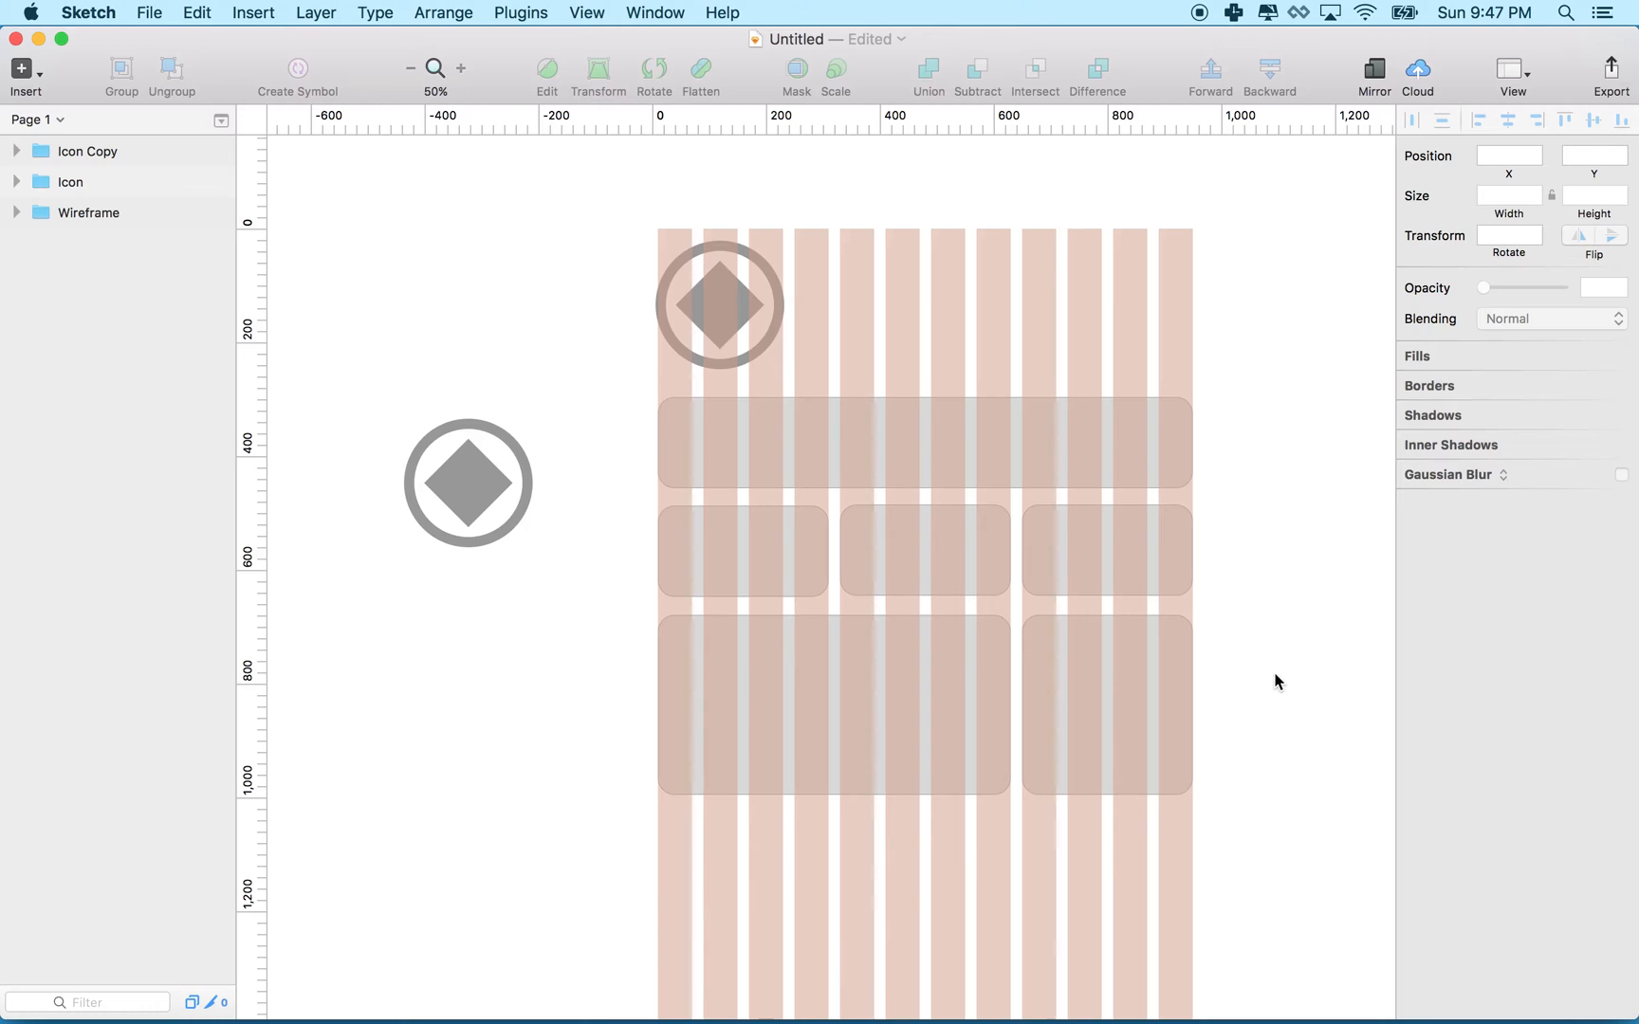
{"action": "left_click", "coordinate": [924, 513]}
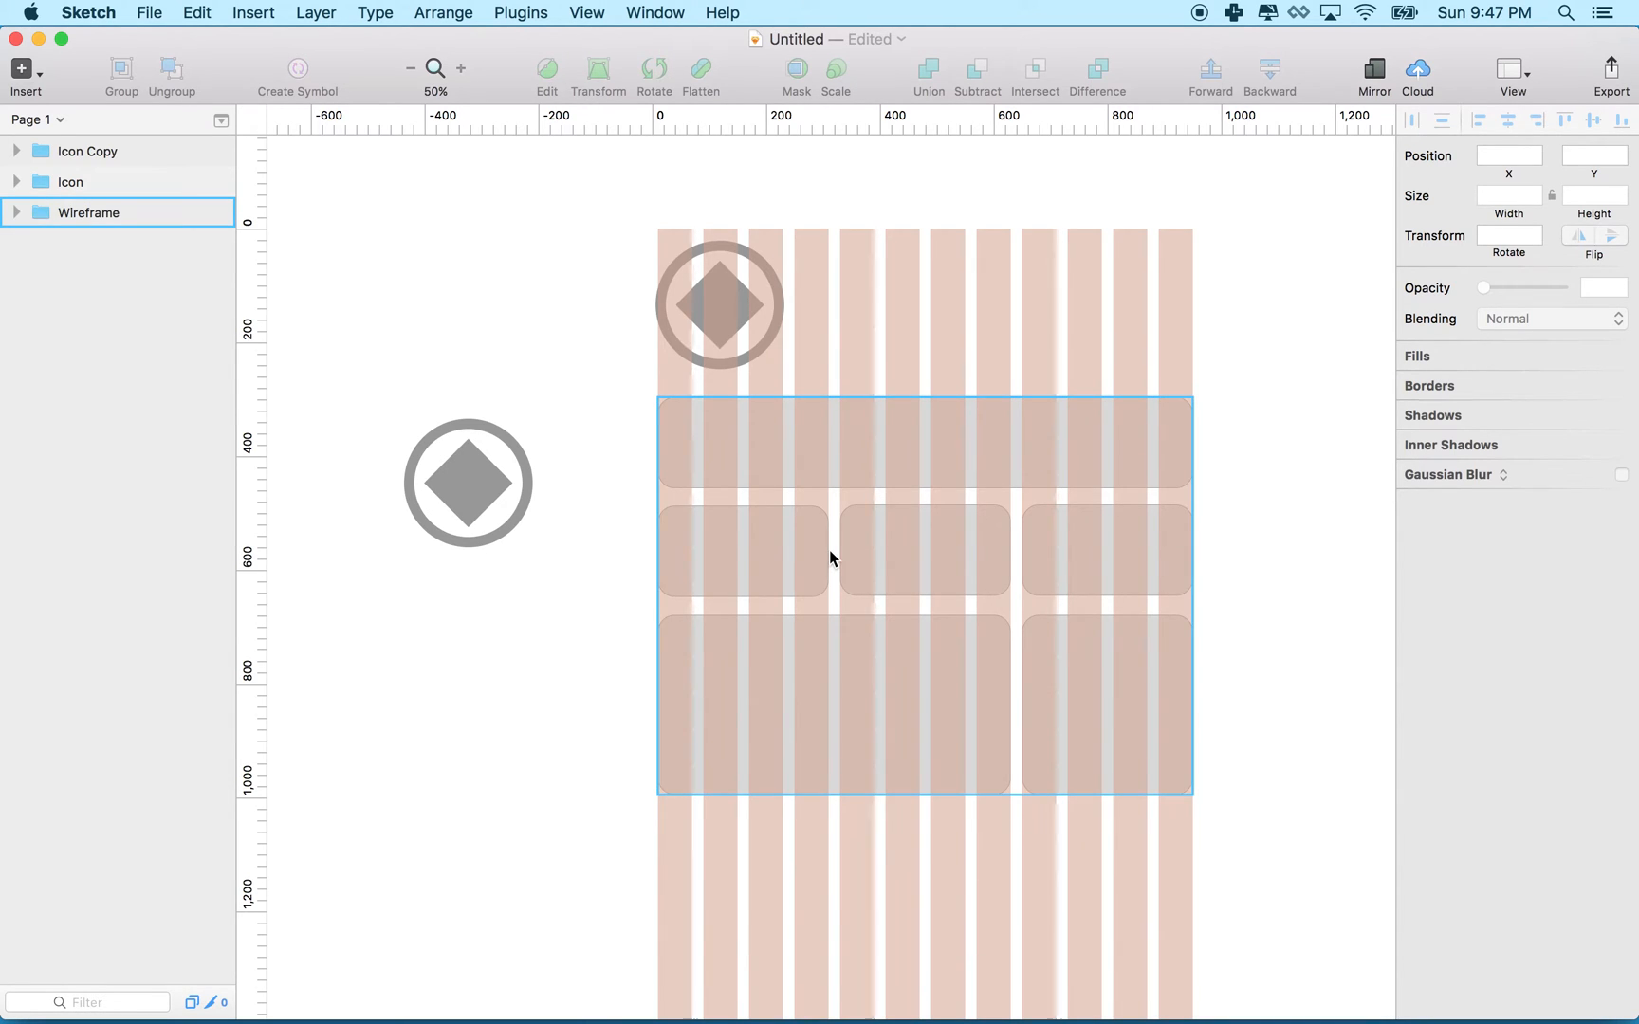
{"action": "left_click", "coordinate": [646, 308]}
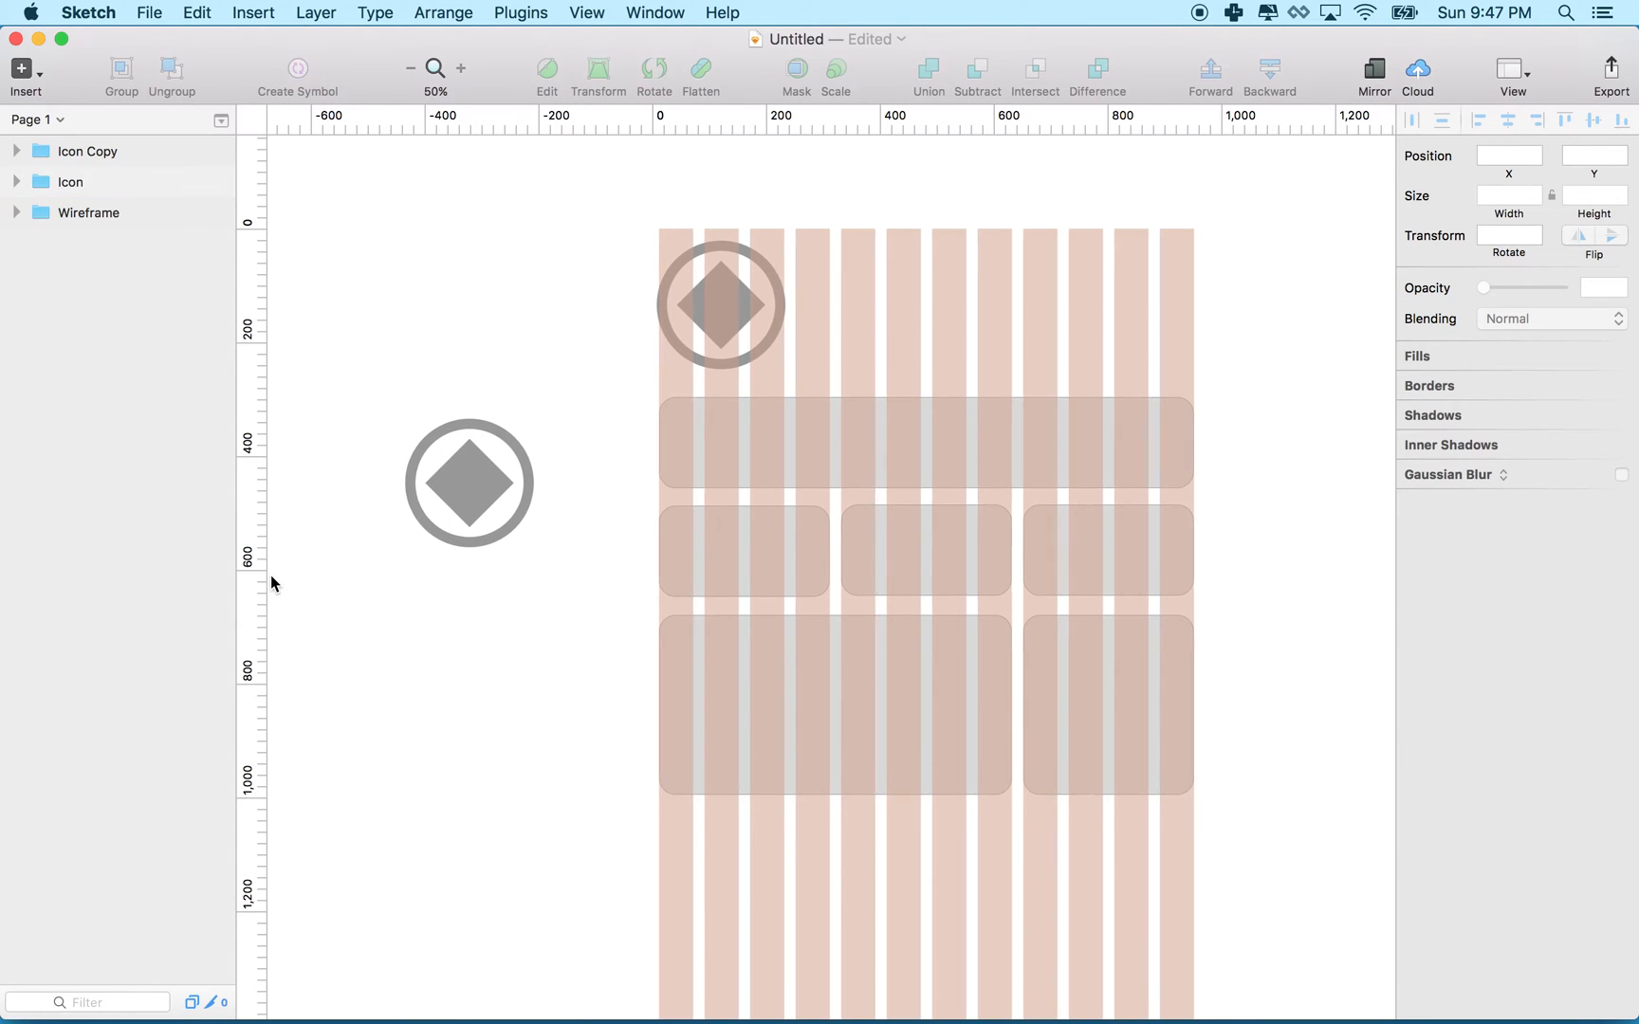
{"action": "scroll", "coordinate": [270, 575], "scroll_direction": "left", "scroll_amount": 6}
{"action": "scroll", "coordinate": [271, 575], "scroll_direction": "right", "scroll_amount": 8}
{"action": "scroll", "coordinate": [270, 576], "scroll_direction": "down", "scroll_amount": 8}
{"action": "scroll", "coordinate": [271, 575], "scroll_direction": "down", "scroll_amount": 4}
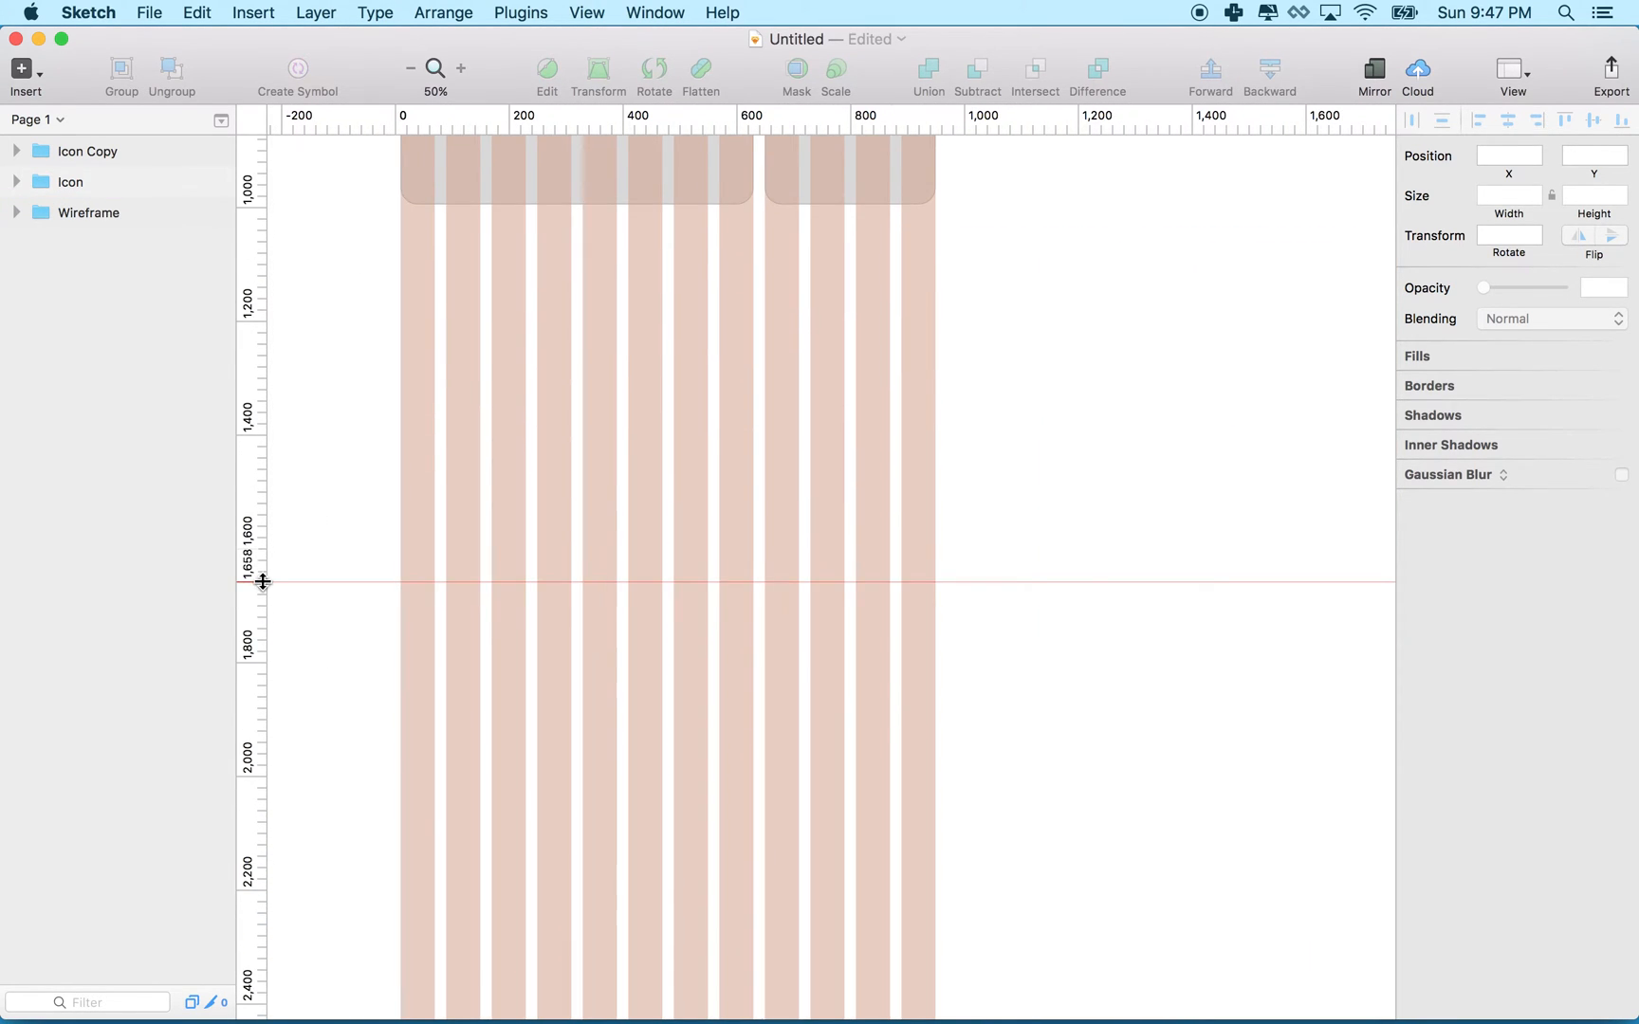
{"action": "scroll", "coordinate": [737, 566], "scroll_direction": "up", "scroll_amount": 10}
{"action": "scroll", "coordinate": [738, 564], "scroll_direction": "left", "scroll_amount": 6}
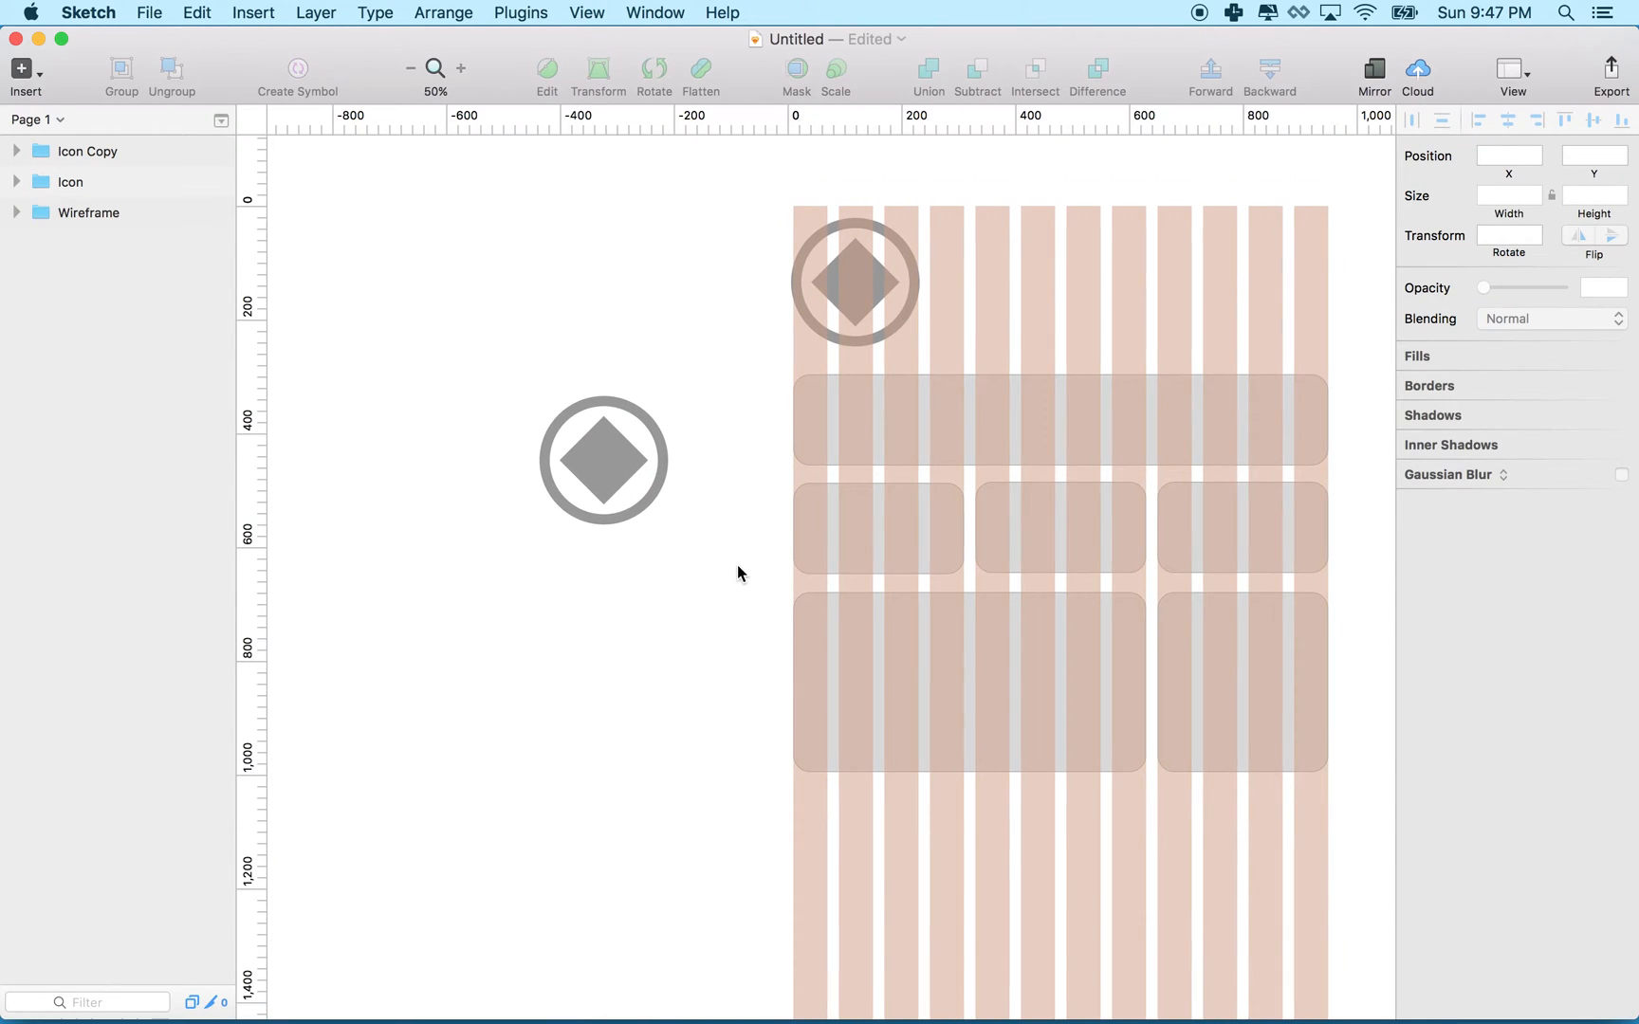
{"action": "scroll", "coordinate": [737, 565], "scroll_direction": "right", "scroll_amount": 3}
{"action": "scroll", "coordinate": [738, 565], "scroll_direction": "right", "scroll_amount": 3}
{"action": "scroll", "coordinate": [738, 565], "scroll_direction": "right", "scroll_amount": 2}
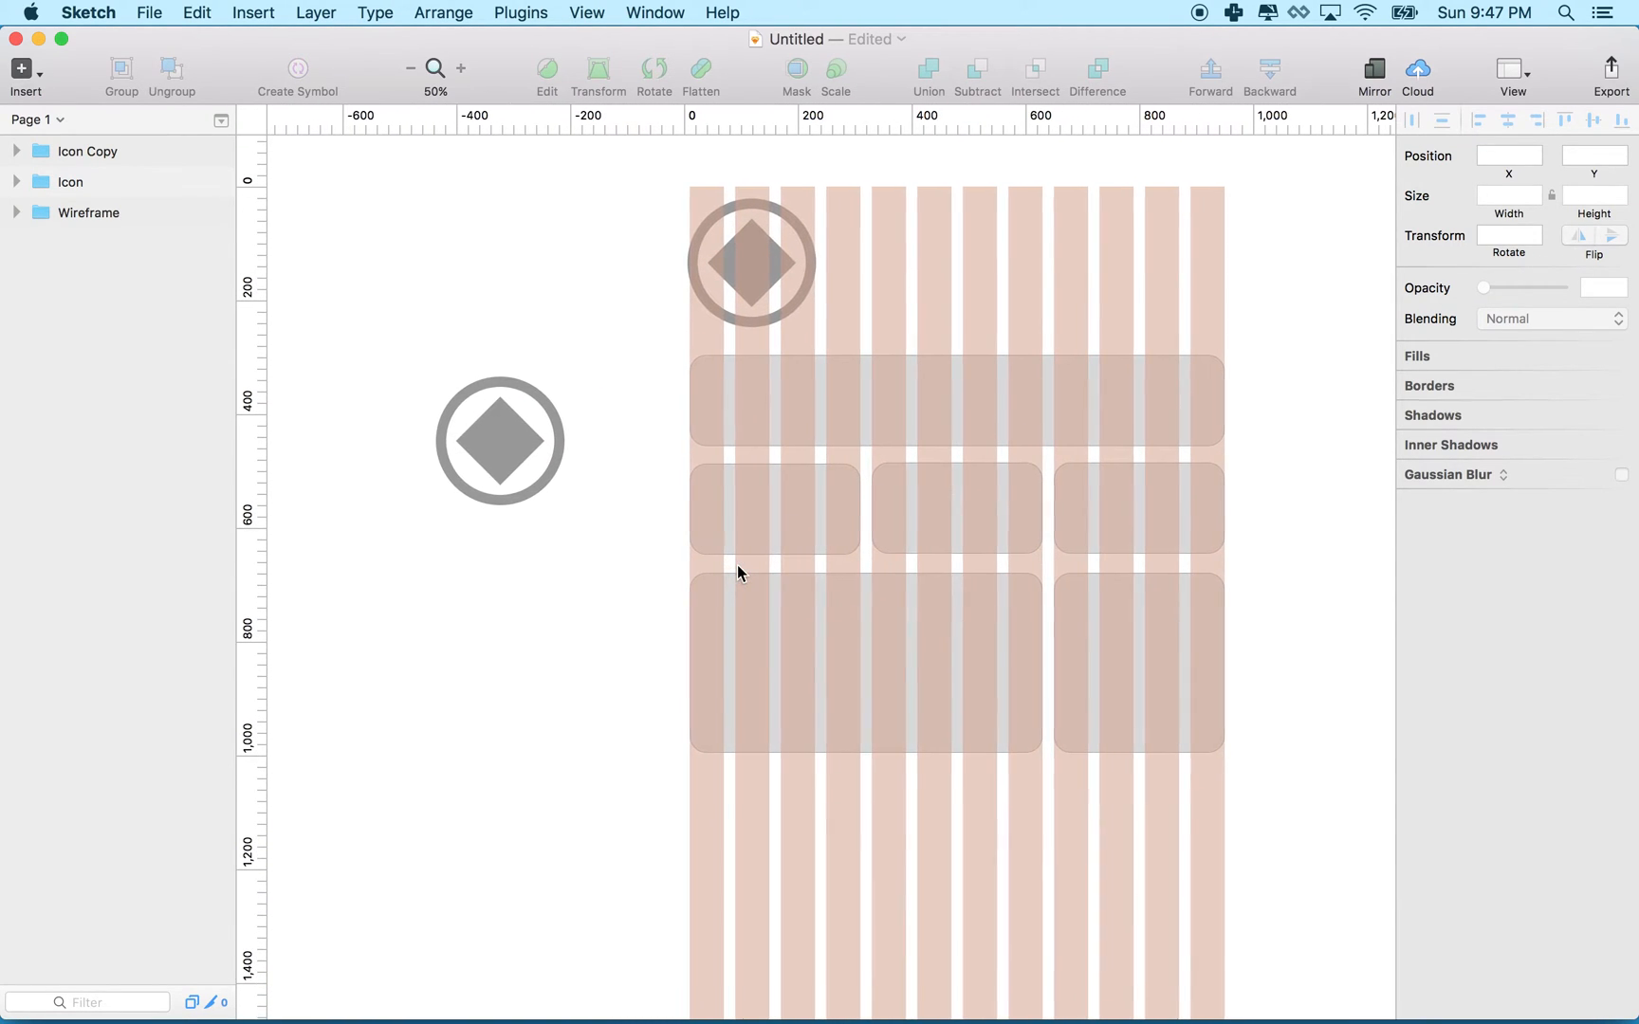
{"action": "scroll", "coordinate": [737, 564], "scroll_direction": "right", "scroll_amount": 2}
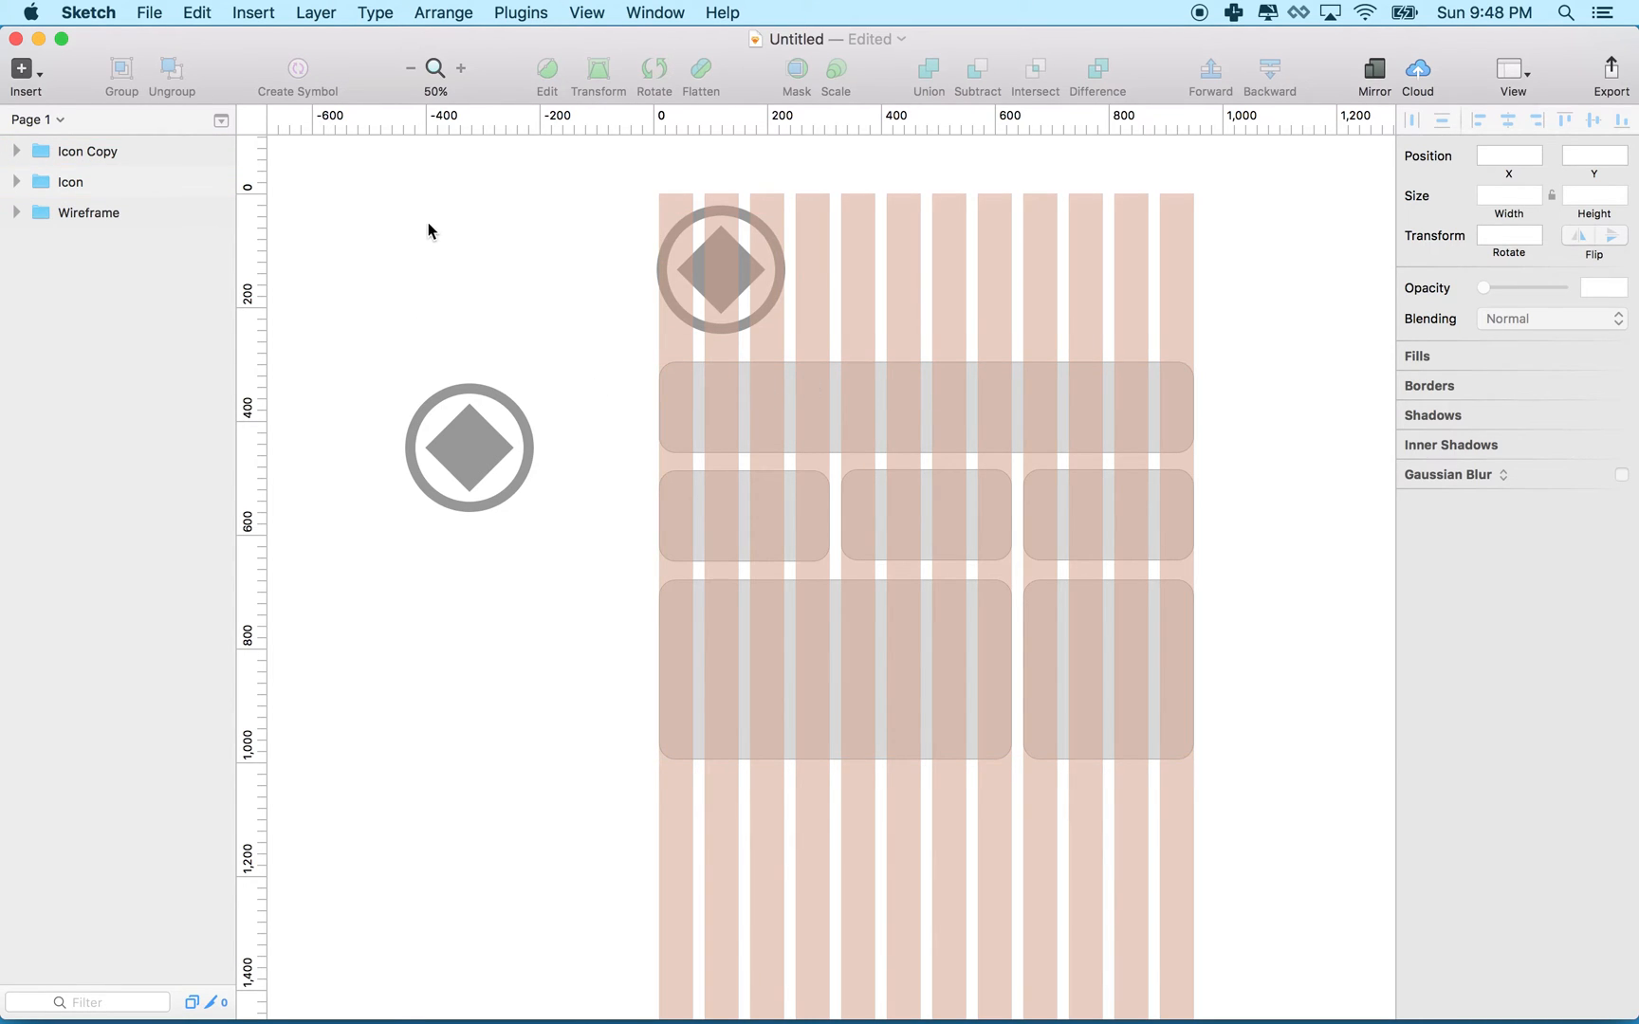
- Insert a new artboard drawn around both icons and the wireframe layout
{"action": "left_click", "coordinate": [254, 14]}
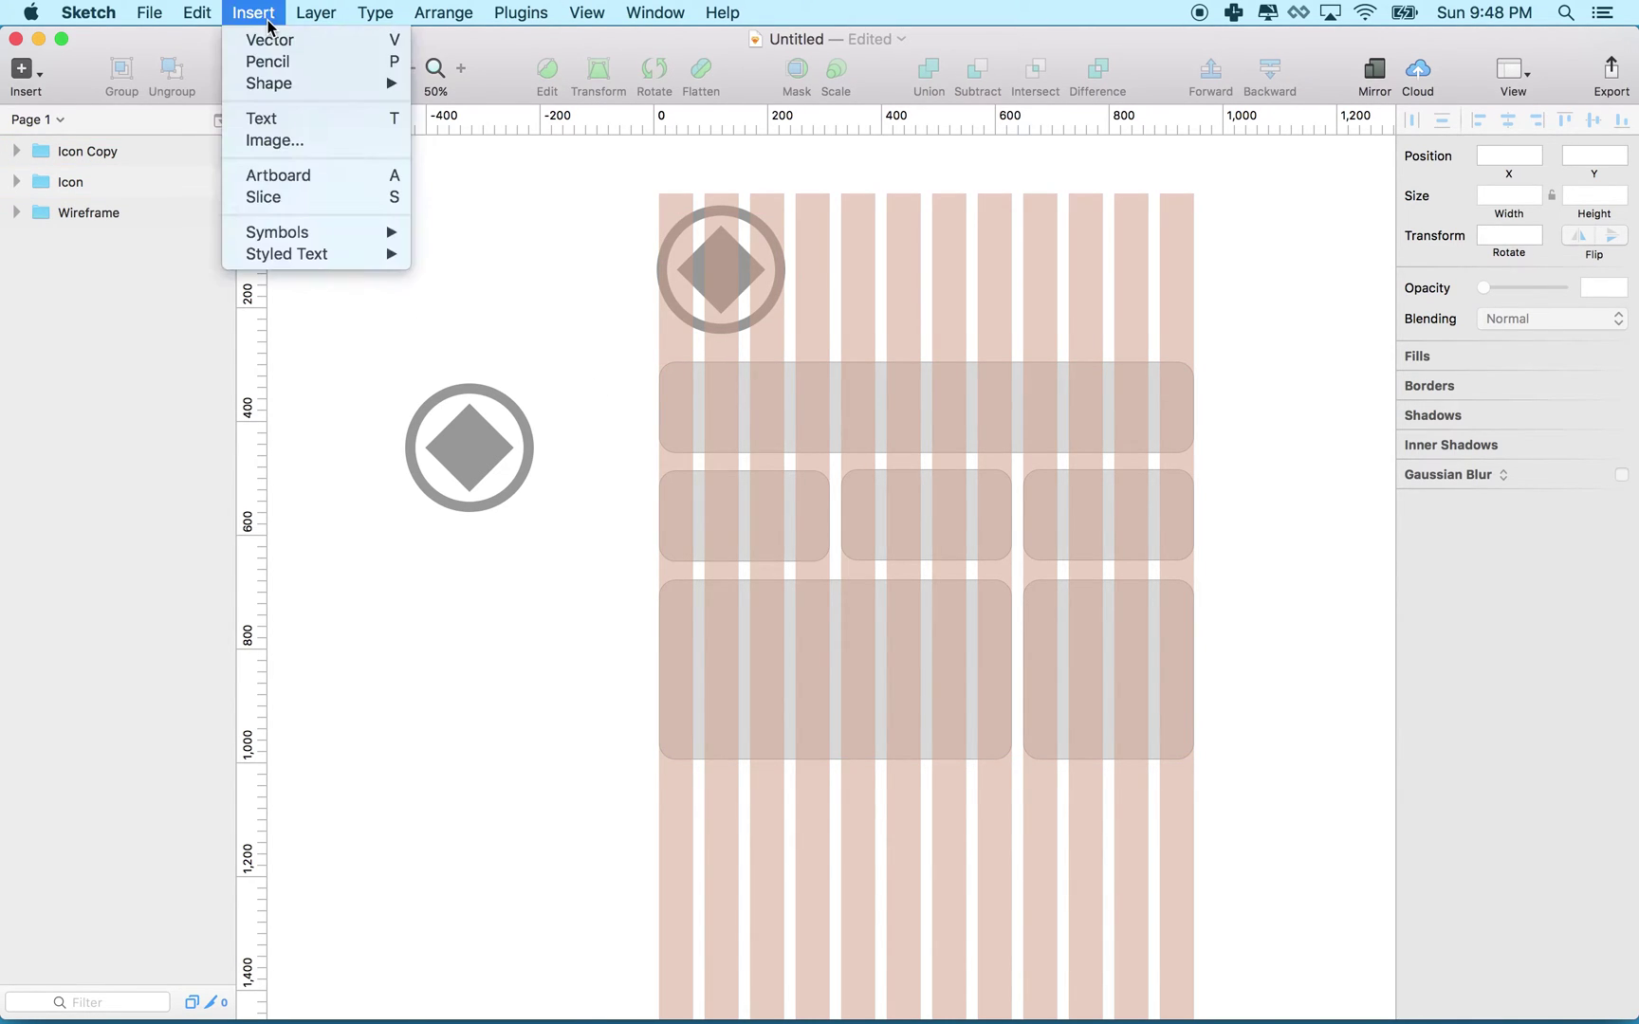
{"action": "left_click", "coordinate": [268, 176]}
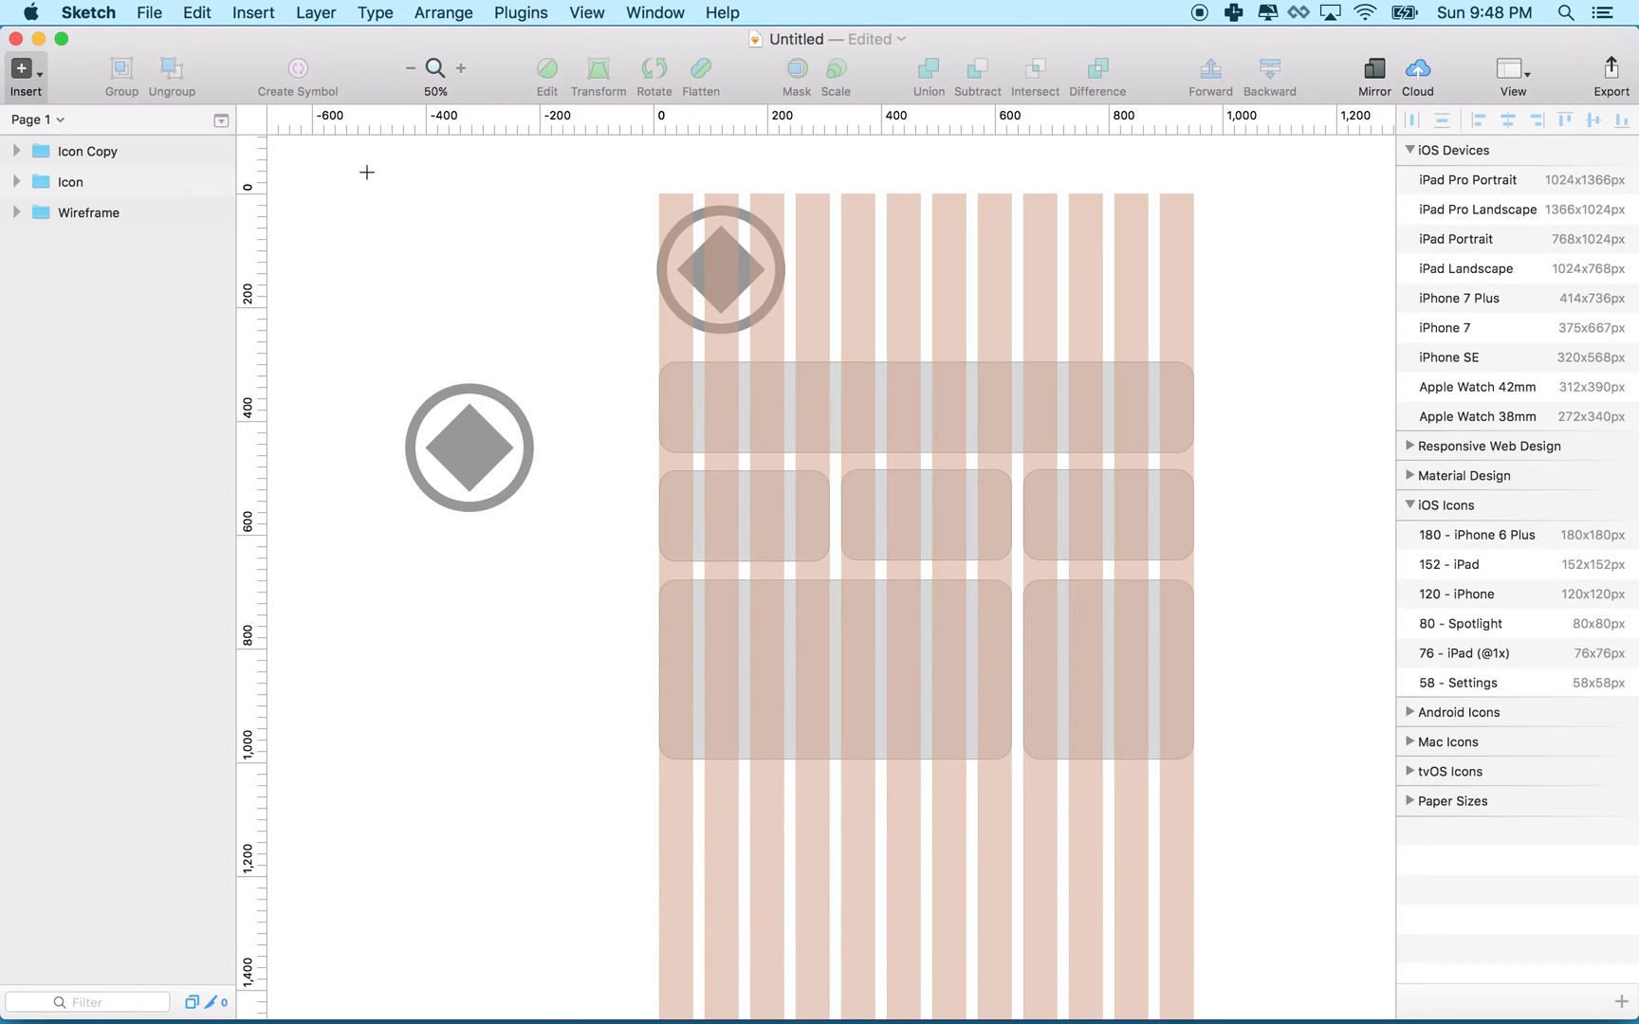
{"action": "mouse_move", "coordinate": [366, 171]}
{"action": "left_mouse_down"}
{"action": "mouse_move", "coordinate": [1298, 811]}
{"action": "mouse_move", "coordinate": [1299, 843]}
{"action": "left_mouse_up"}
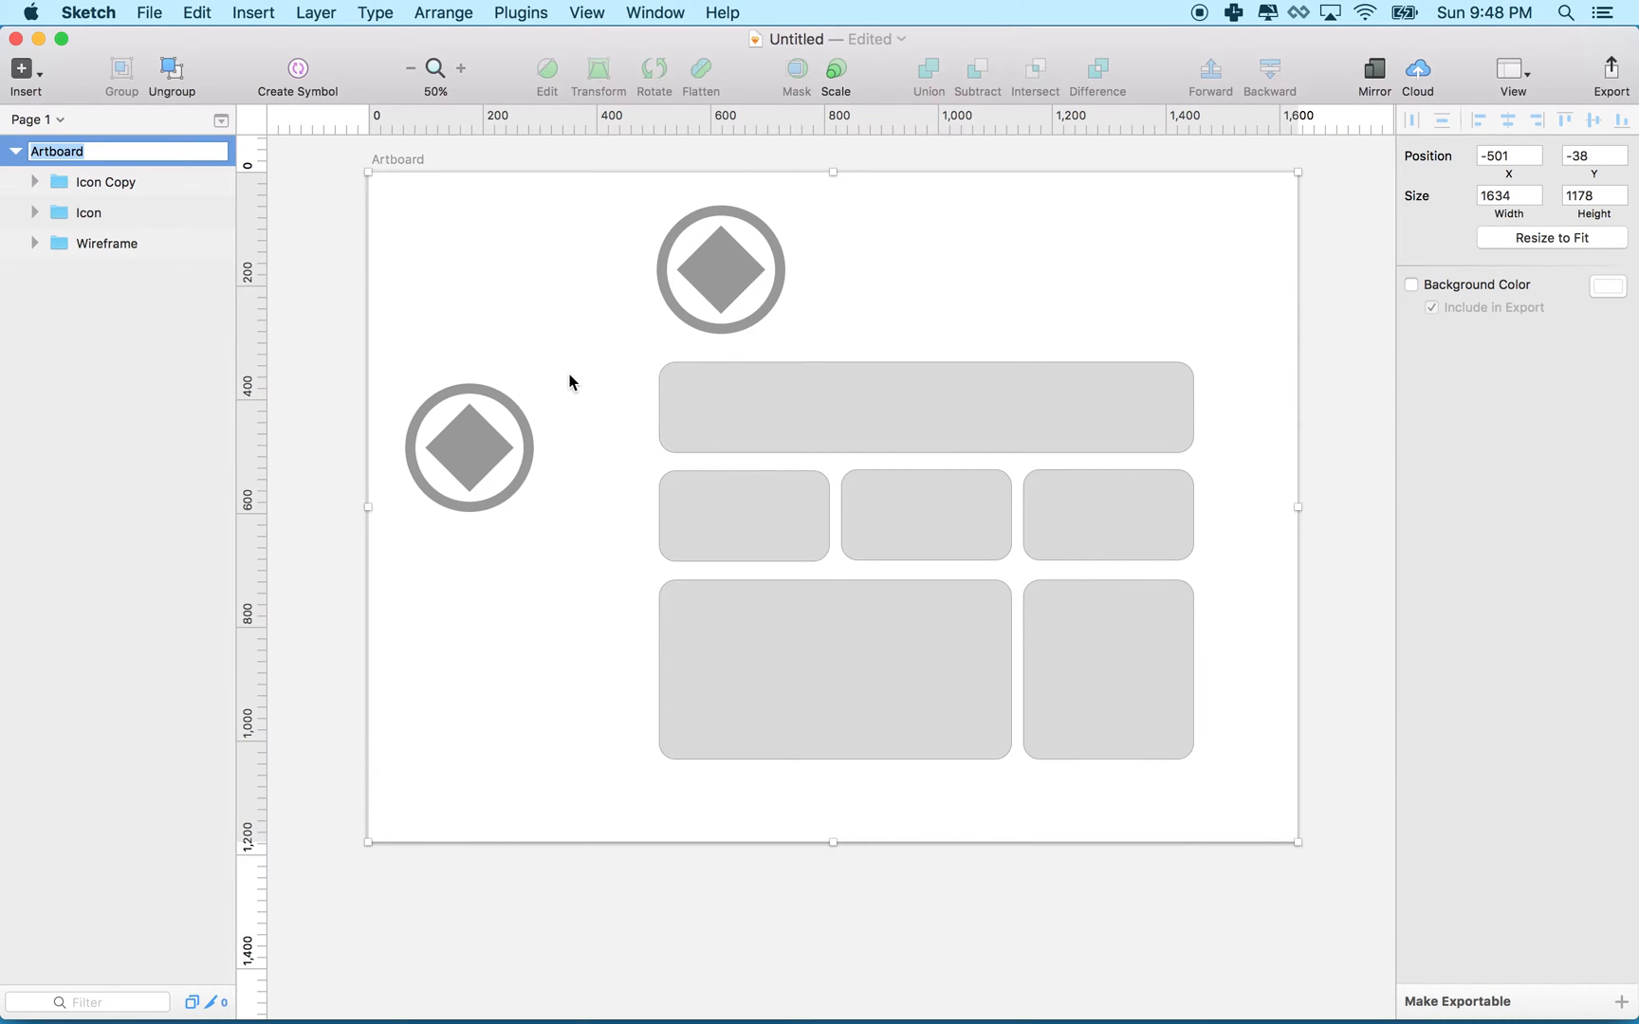
{"action": "scroll", "coordinate": [568, 374], "scroll_direction": "left", "scroll_amount": 5}
{"action": "scroll", "coordinate": [569, 374], "scroll_direction": "up", "scroll_amount": 5}
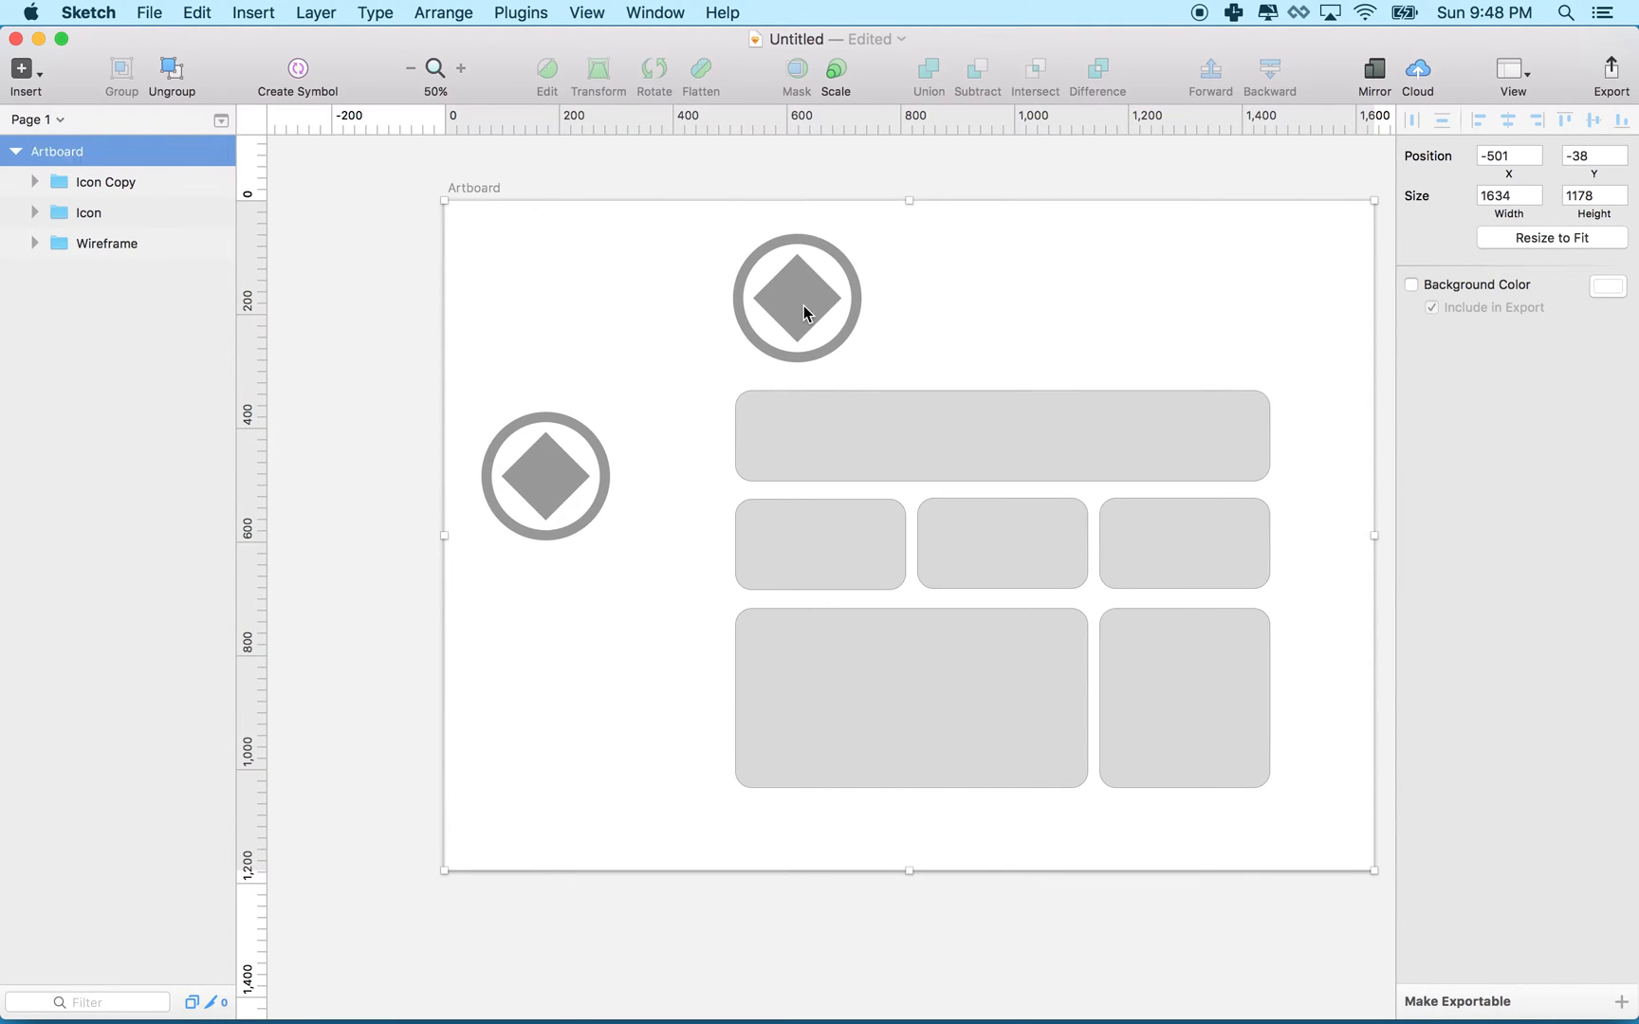
{"action": "left_click", "coordinate": [327, 454]}
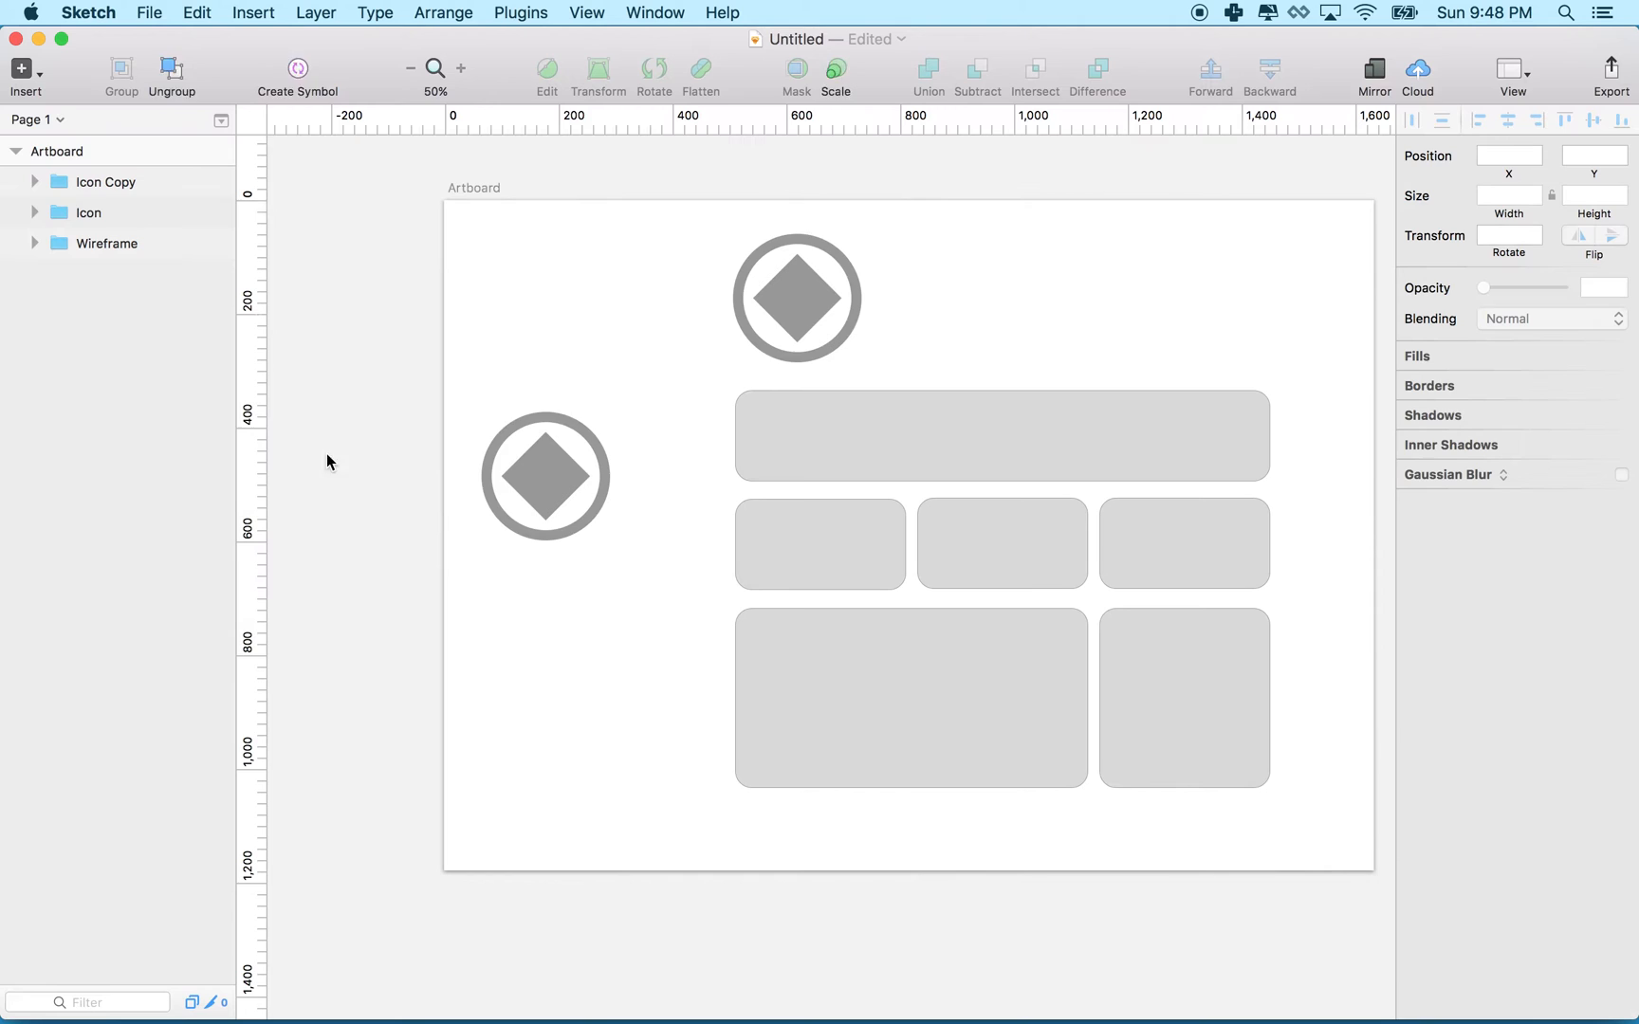
{"action": "left_click", "coordinate": [581, 480]}
{"action": "scroll", "coordinate": [383, 488], "scroll_direction": "left", "scroll_amount": 8}
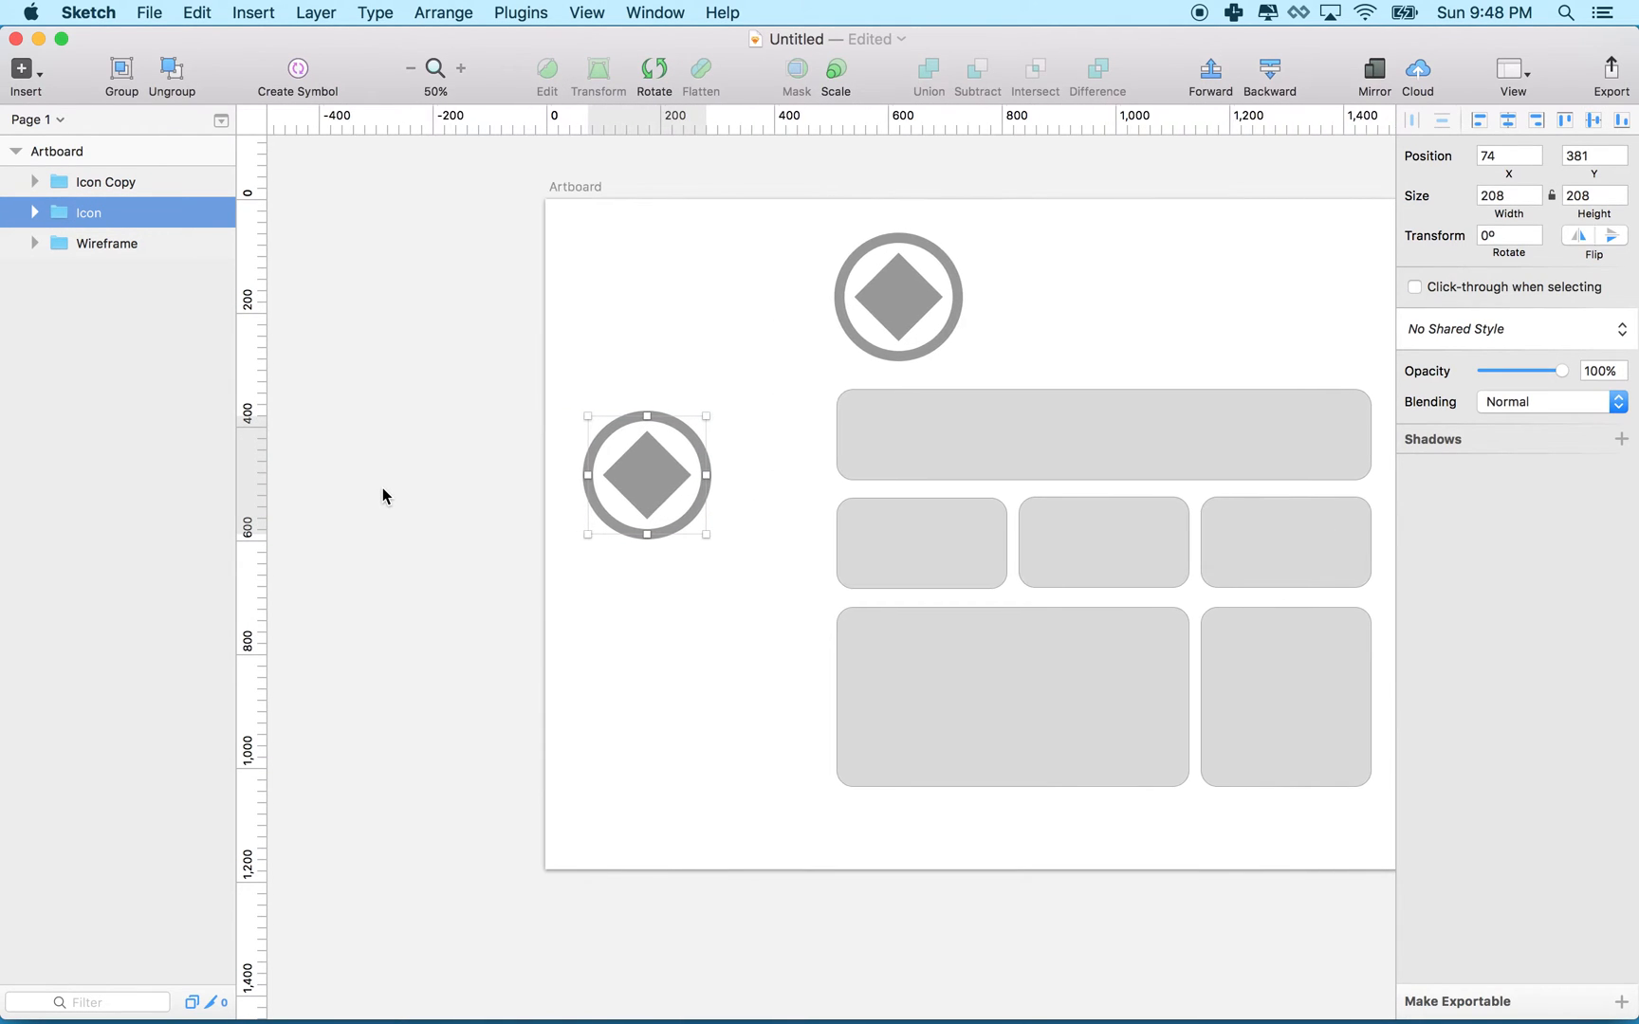
- Insert an Apple Watch 42mm artboard and place it left of the large artboard, tops aligned
{"action": "left_click", "coordinate": [197, 12]}
{"action": "mouse_move", "coordinate": [252, 13]}
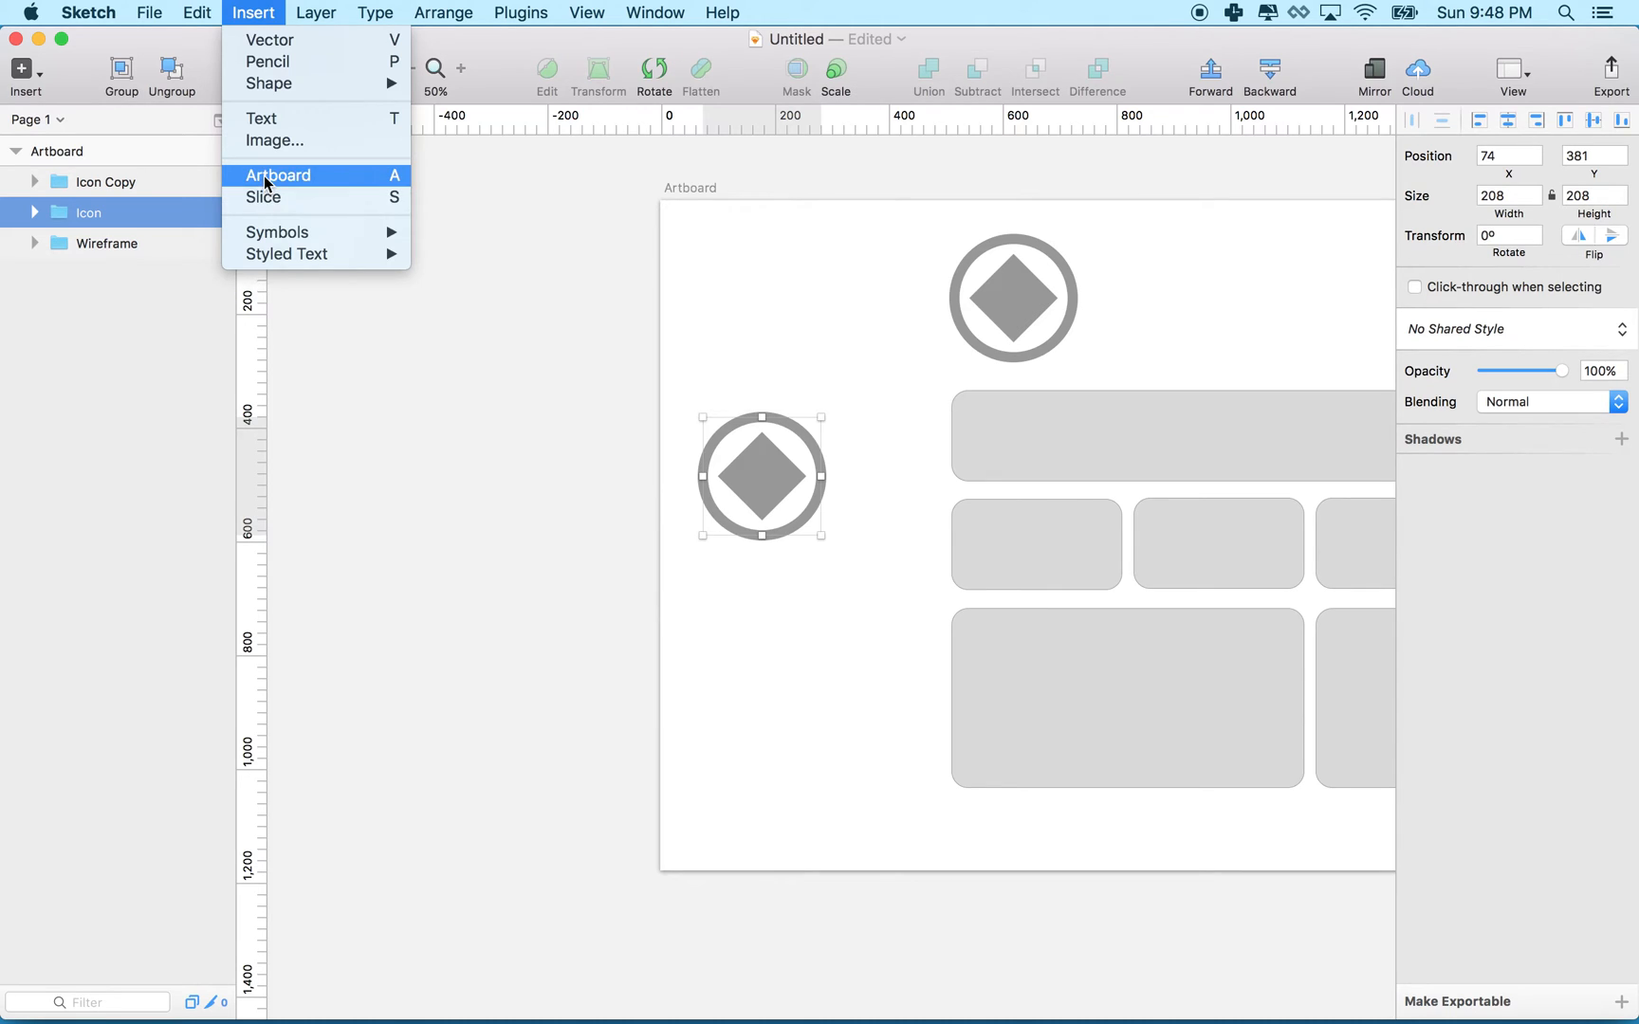
{"action": "left_click", "coordinate": [265, 175]}
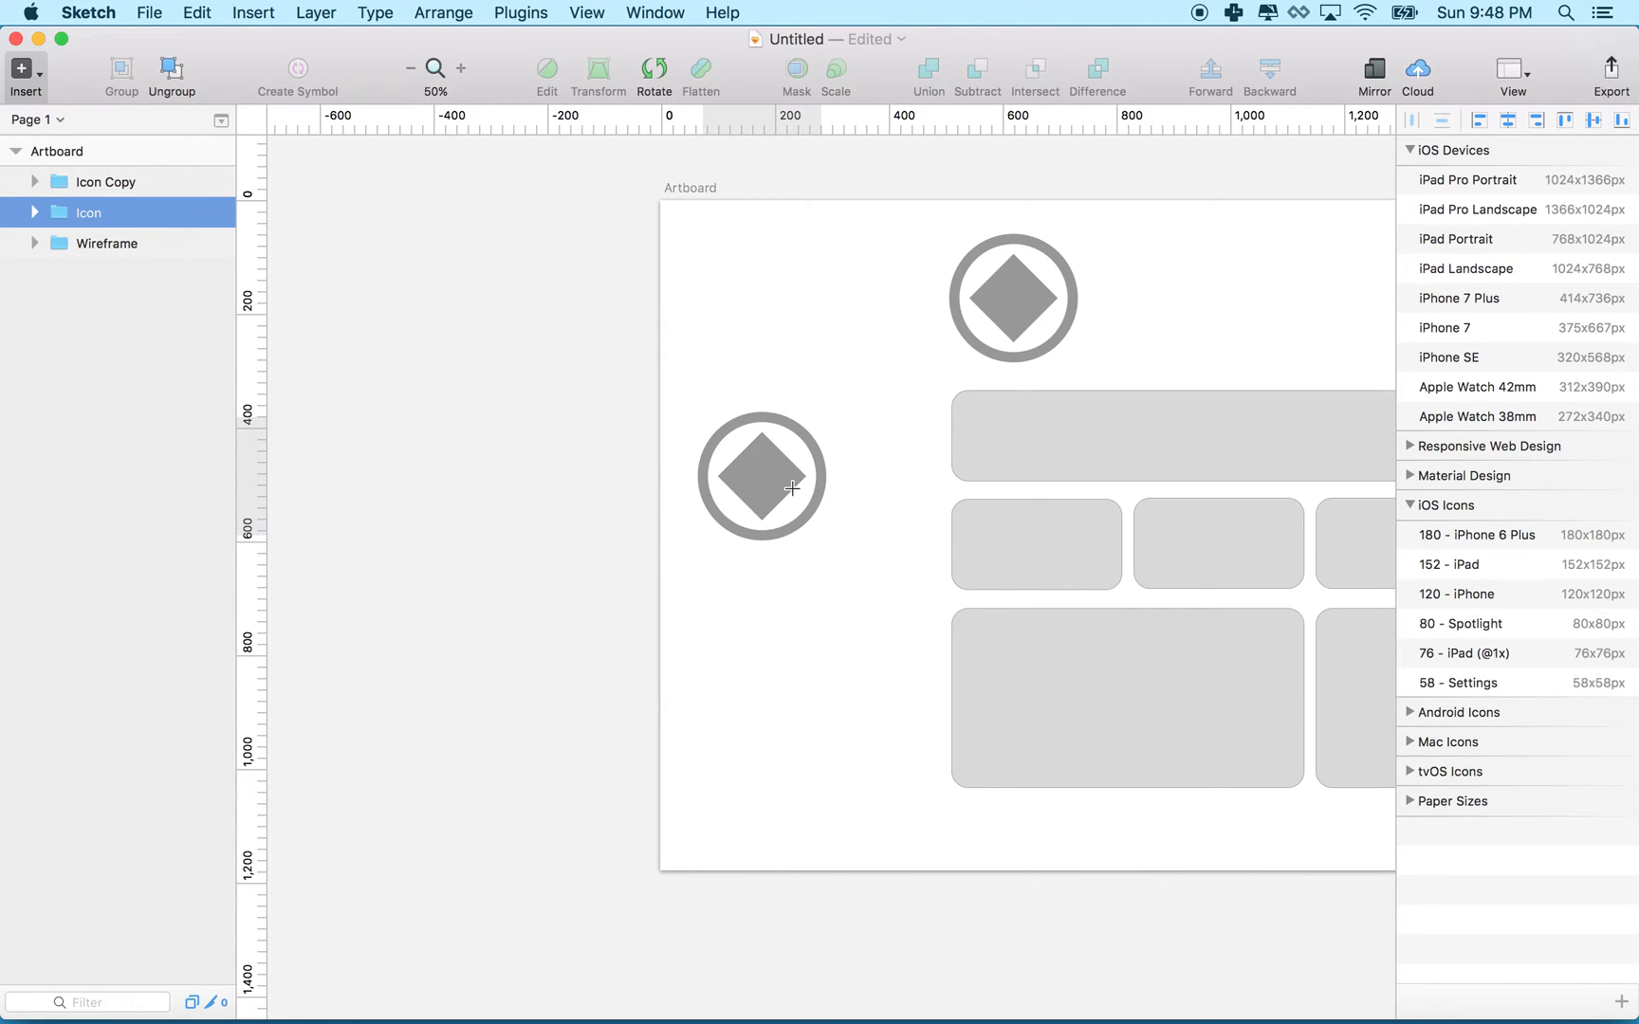
{"action": "left_click", "coordinate": [1474, 393]}
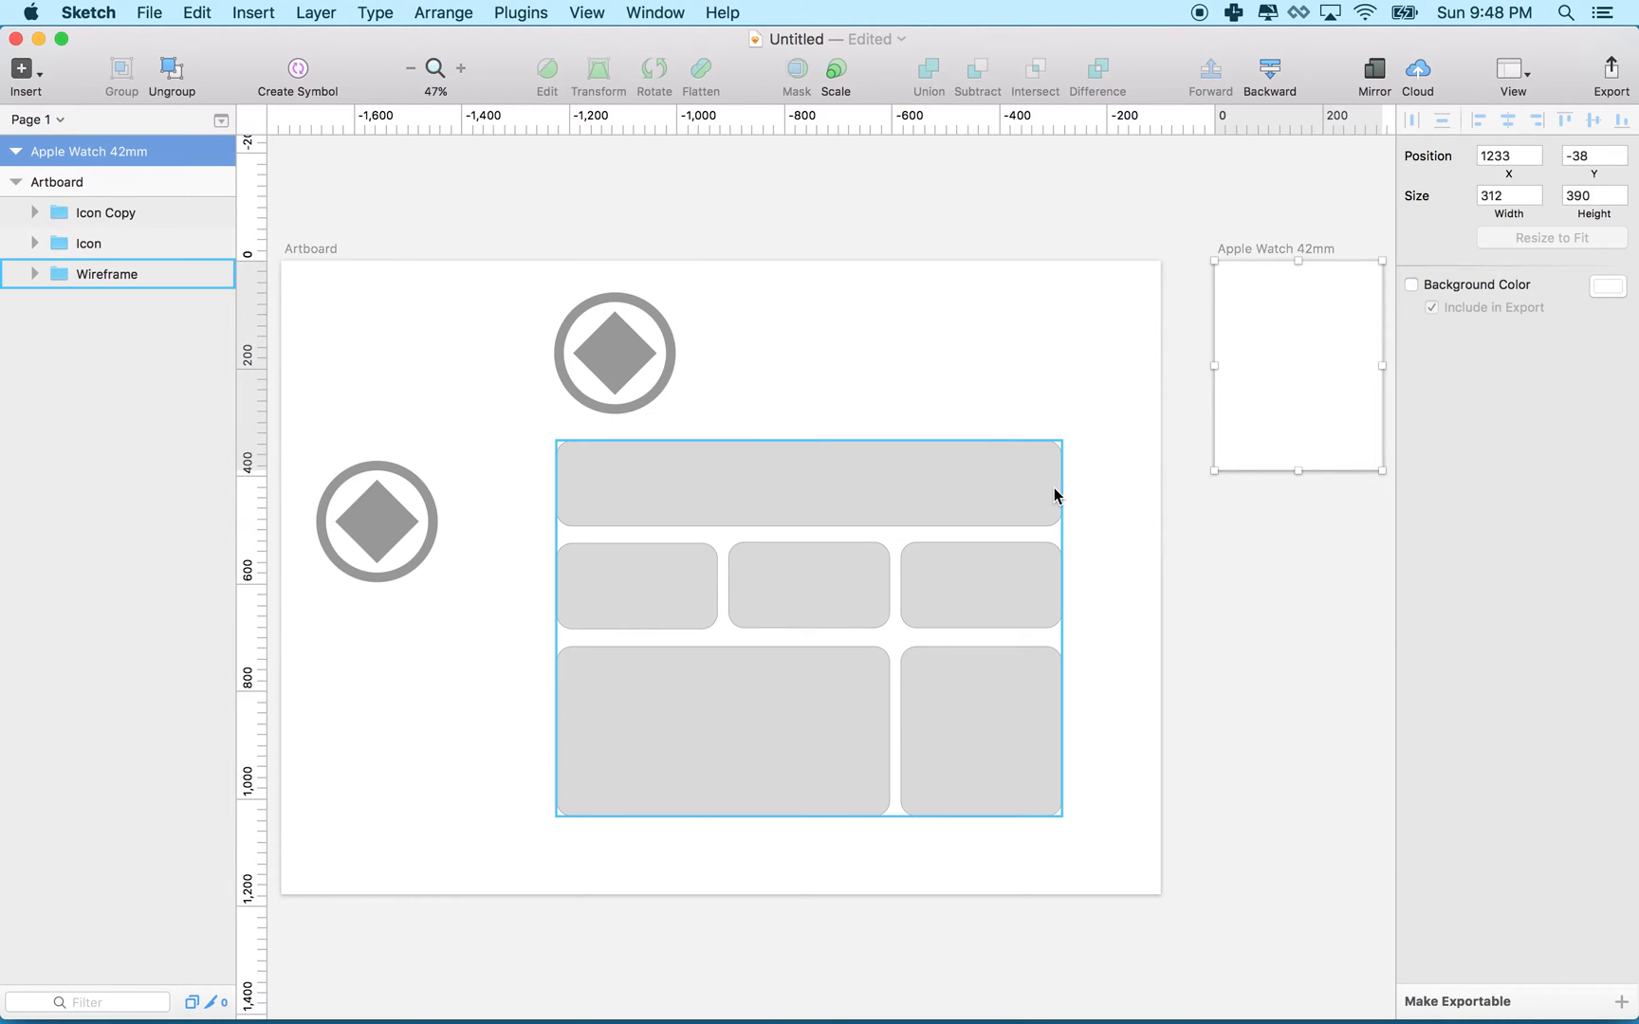
{"action": "scroll", "coordinate": [1054, 488], "scroll_direction": "right", "scroll_amount": 3}
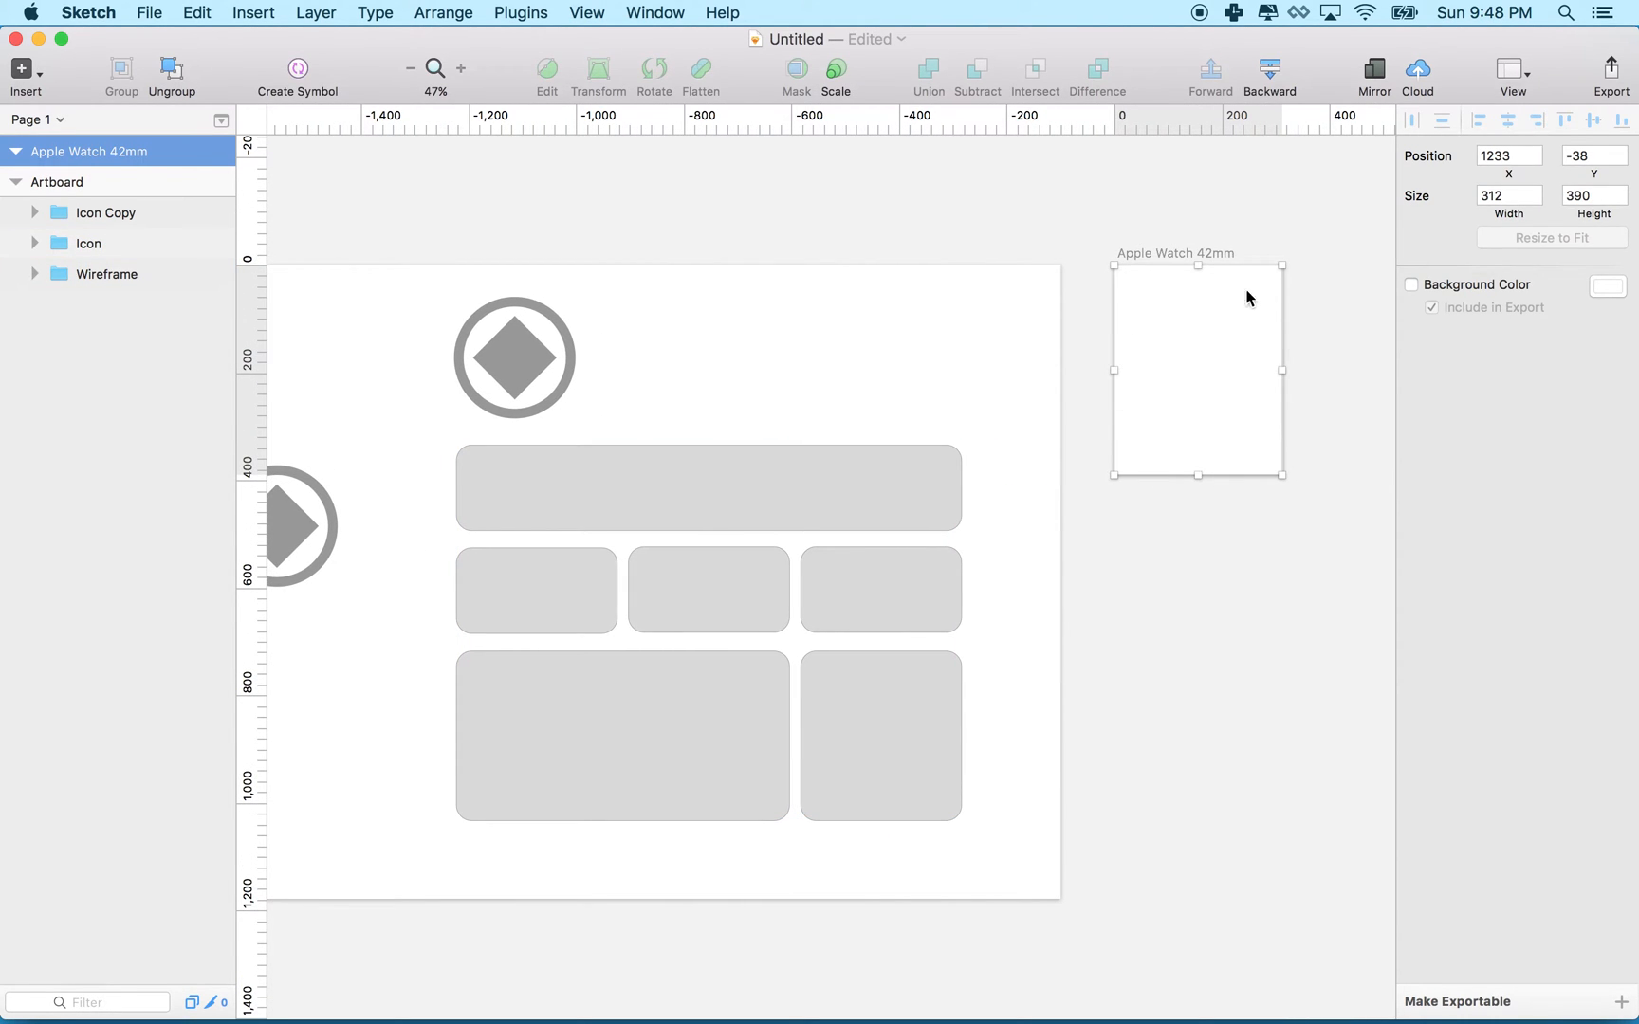
{"action": "mouse_move", "coordinate": [1184, 262]}
{"action": "left_mouse_down"}
{"action": "mouse_move", "coordinate": [311, 160]}
{"action": "mouse_move", "coordinate": [236, 331]}
{"action": "mouse_move", "coordinate": [258, 306]}
{"action": "left_mouse_up"}
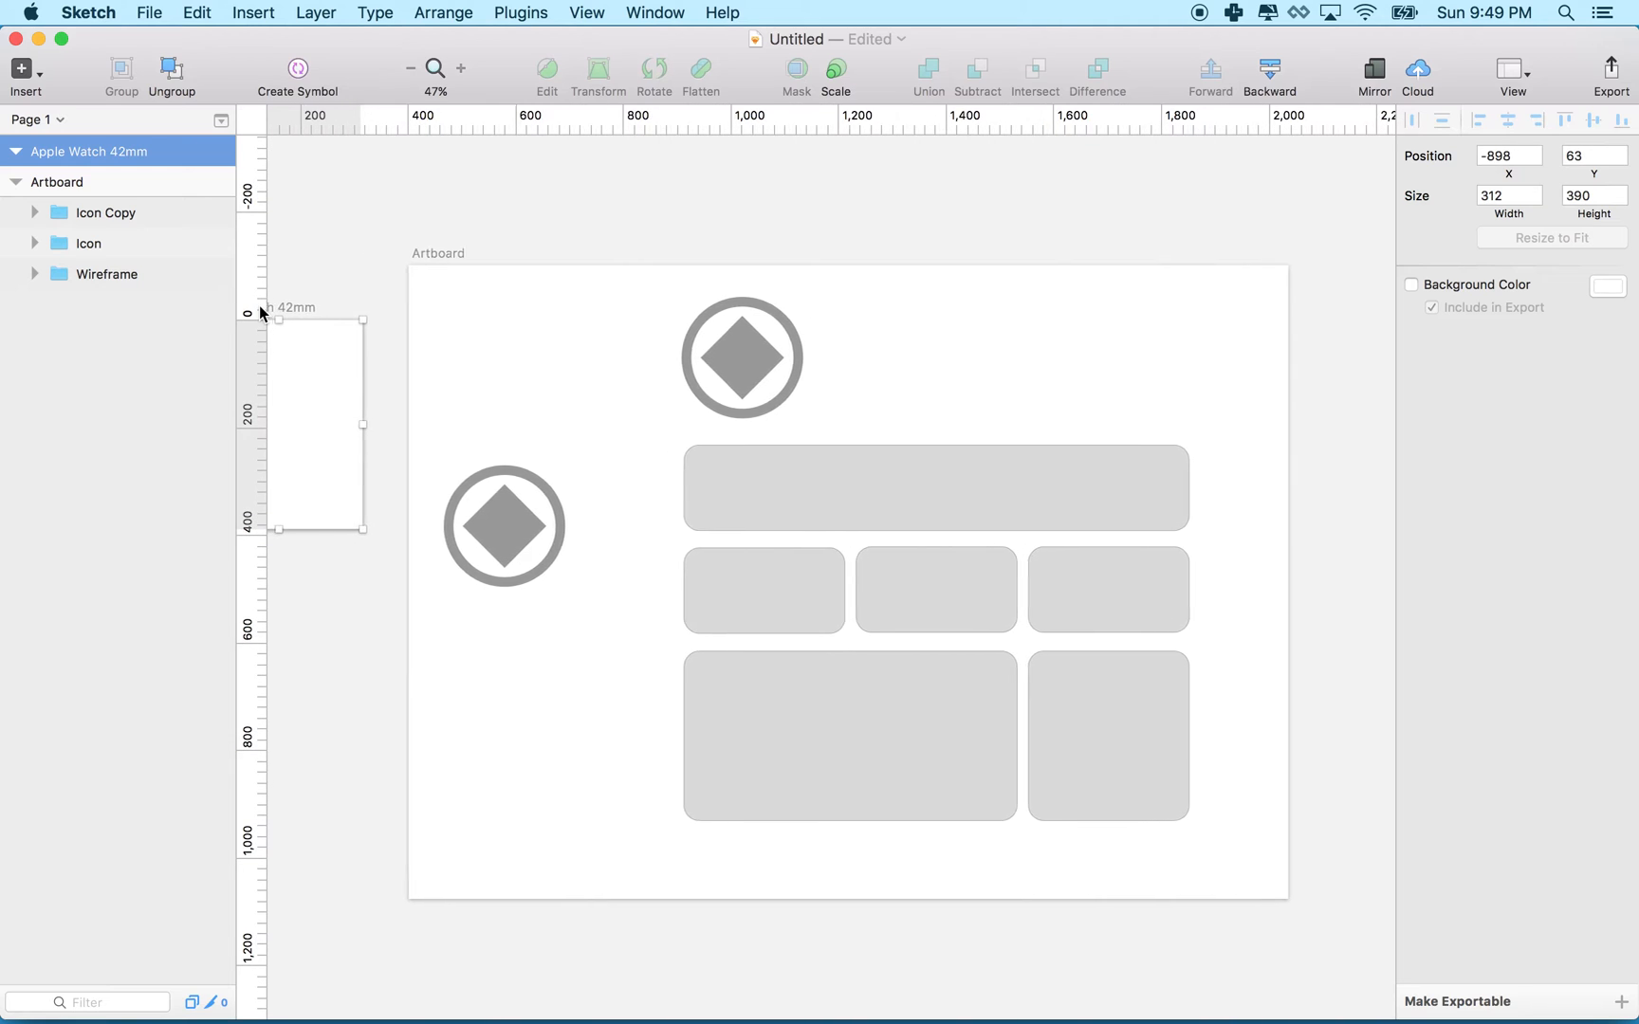
{"action": "scroll", "coordinate": [524, 349], "scroll_direction": "left", "scroll_amount": 3}
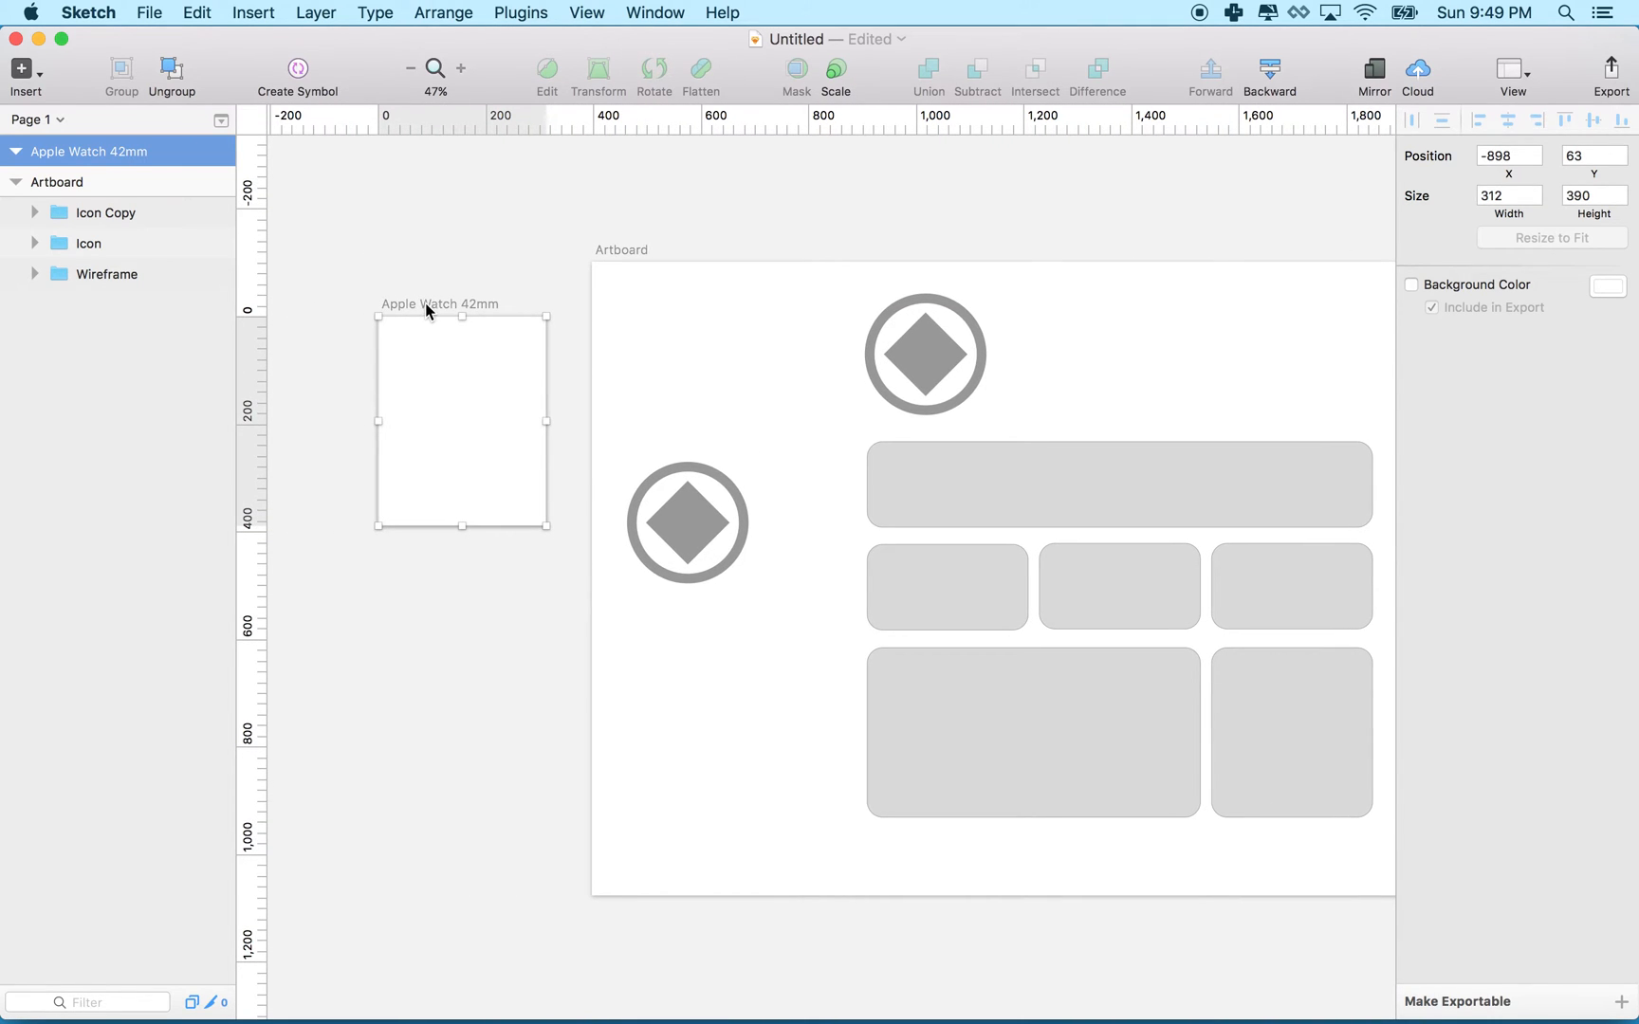
{"action": "left_click_drag", "start_coordinate": [425, 302], "coordinate": [443, 255]}
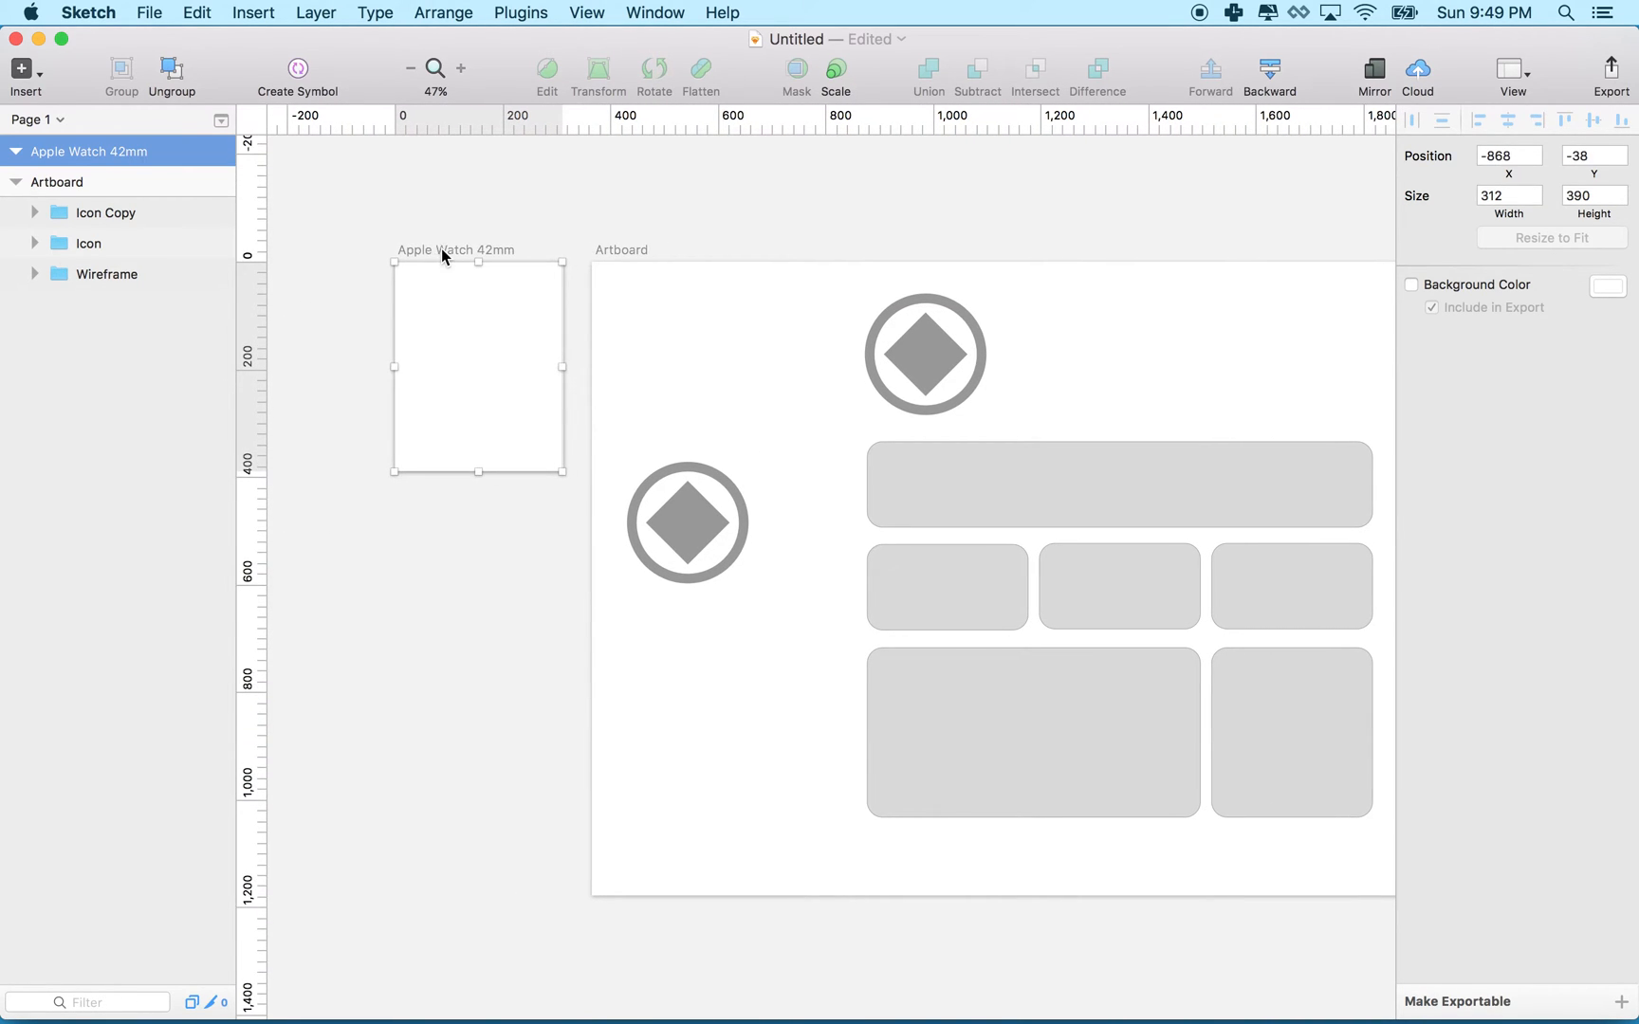
- Rename the large artboard to Web Site
{"action": "left_click", "coordinate": [623, 252]}
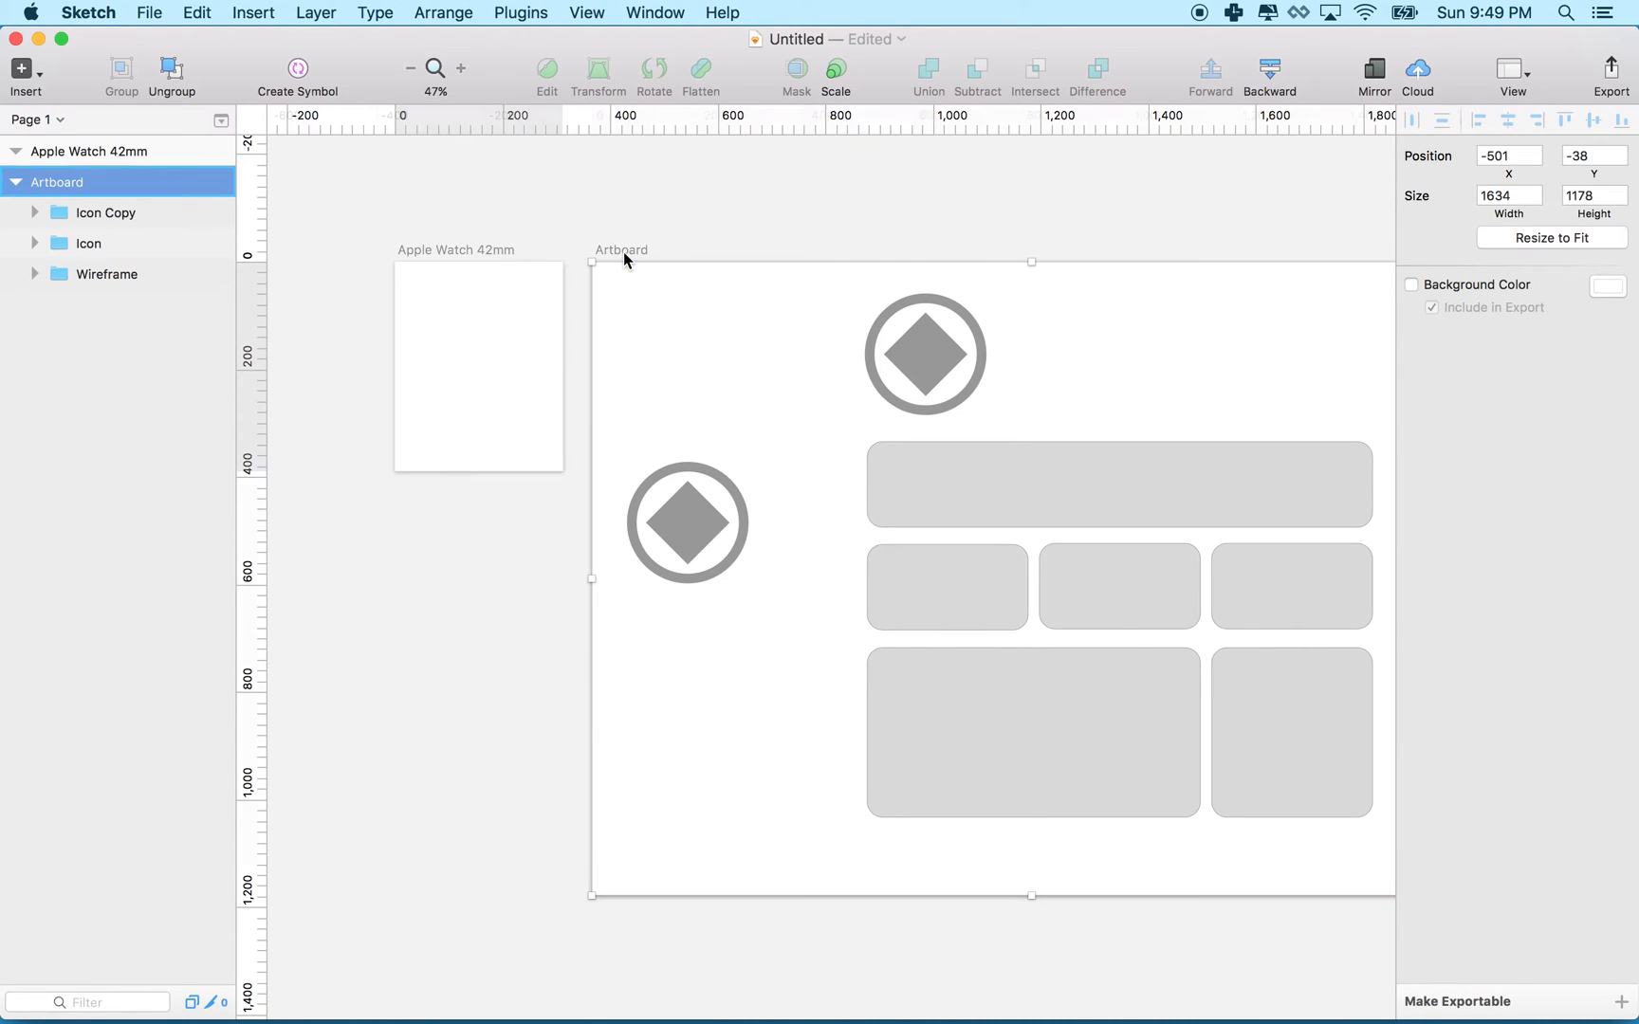
{"action": "left_click", "coordinate": [17, 182]}
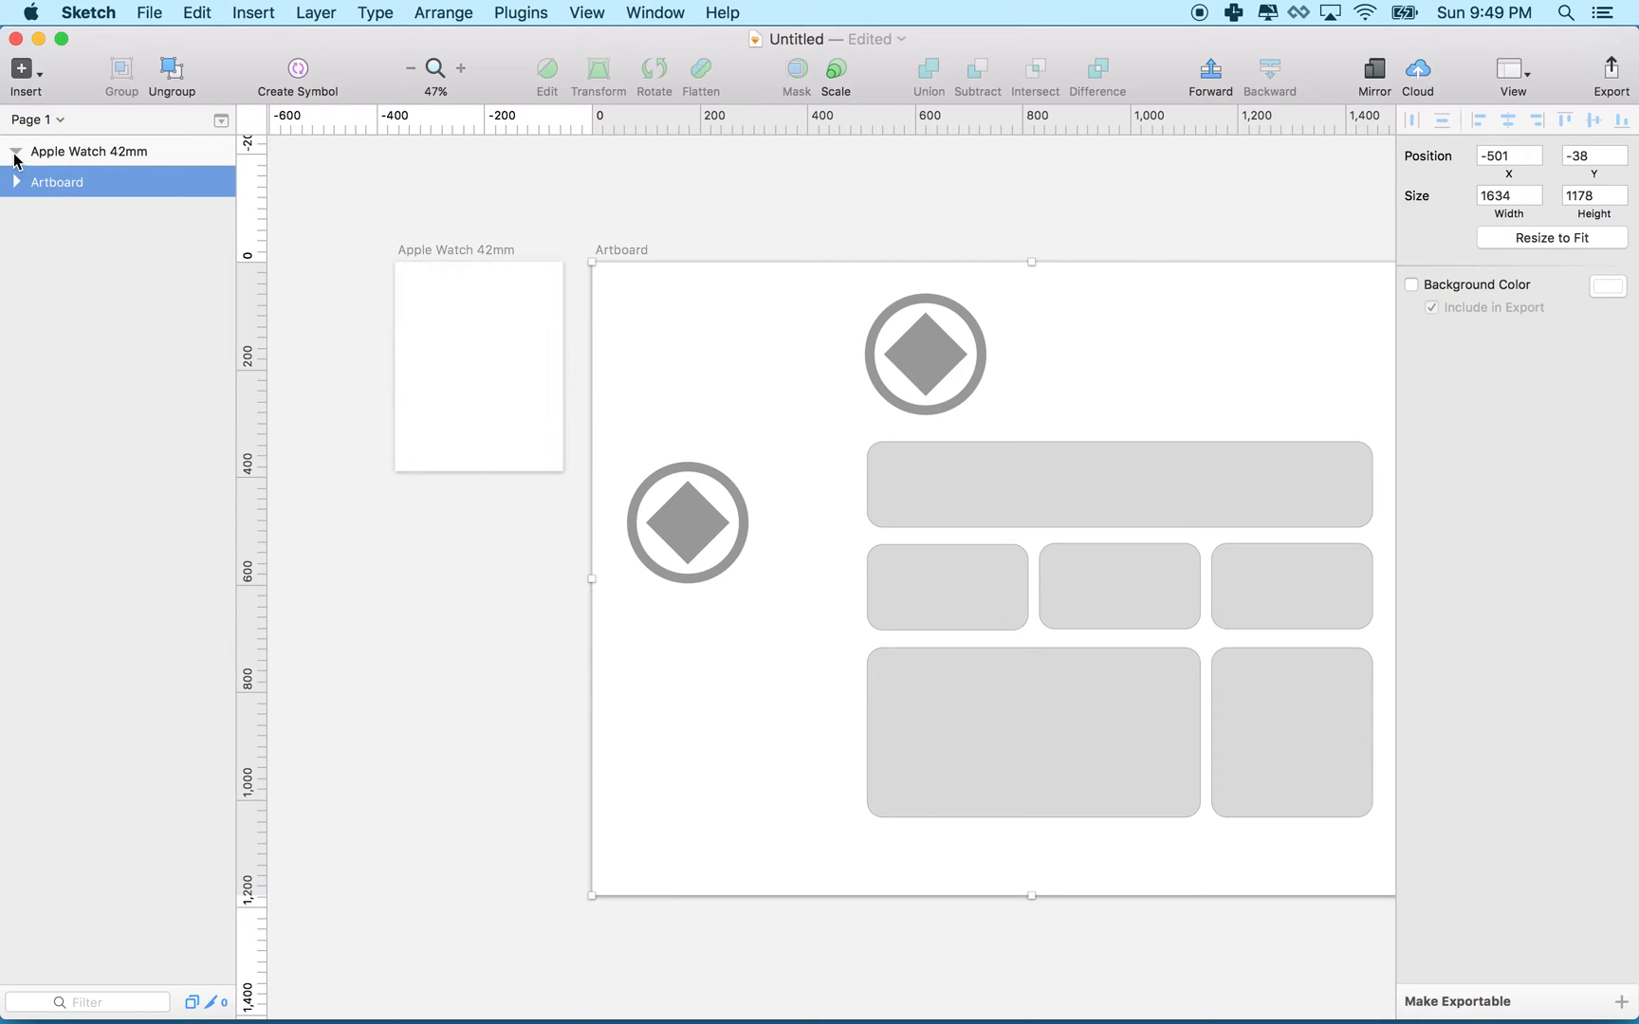
{"action": "left_click", "coordinate": [85, 154]}
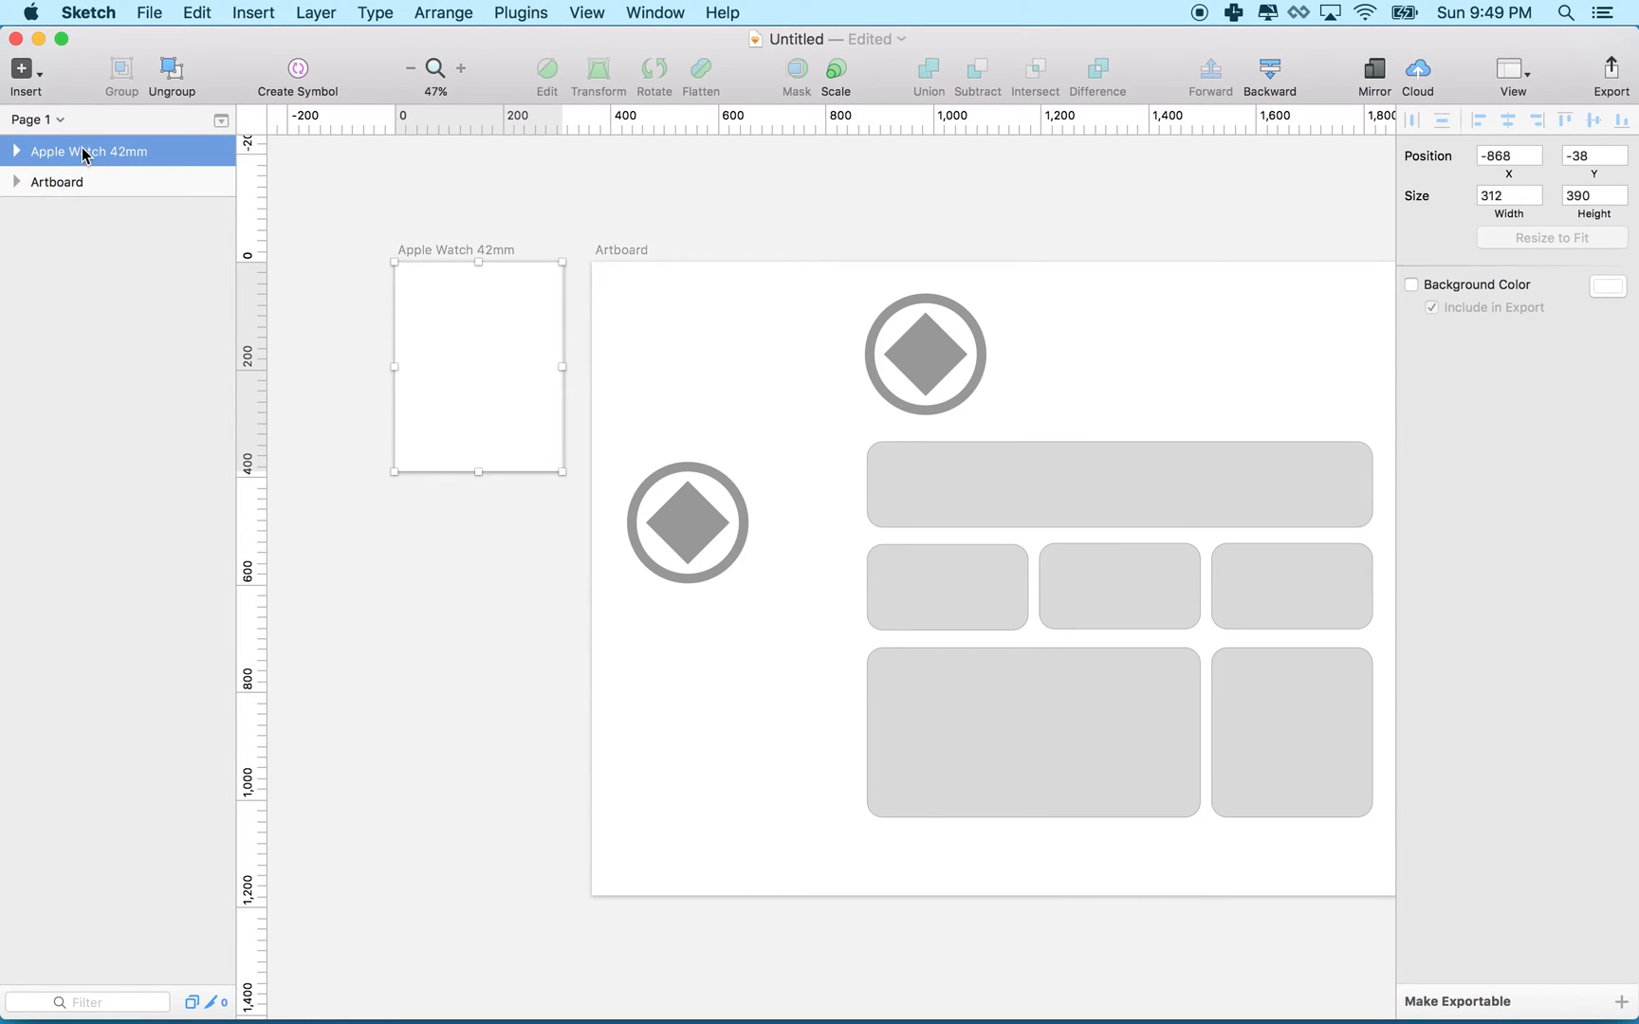
{"action": "left_click", "coordinate": [57, 182]}
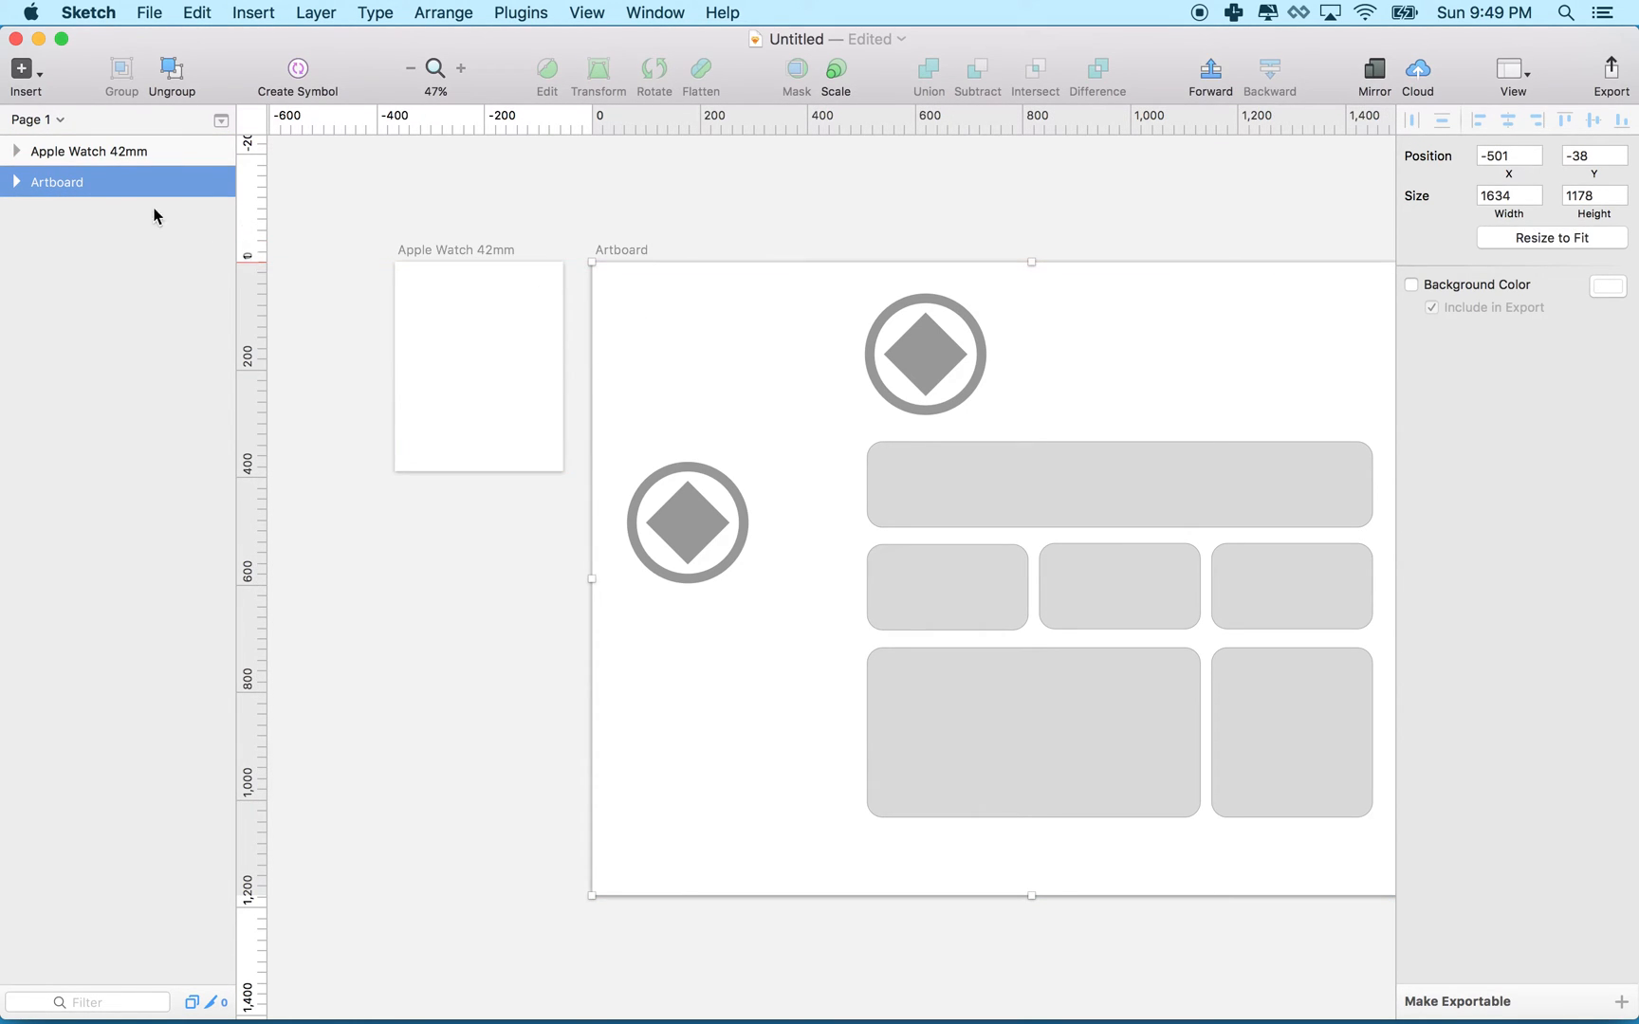
{"action": "double_click", "coordinate": [65, 183]}
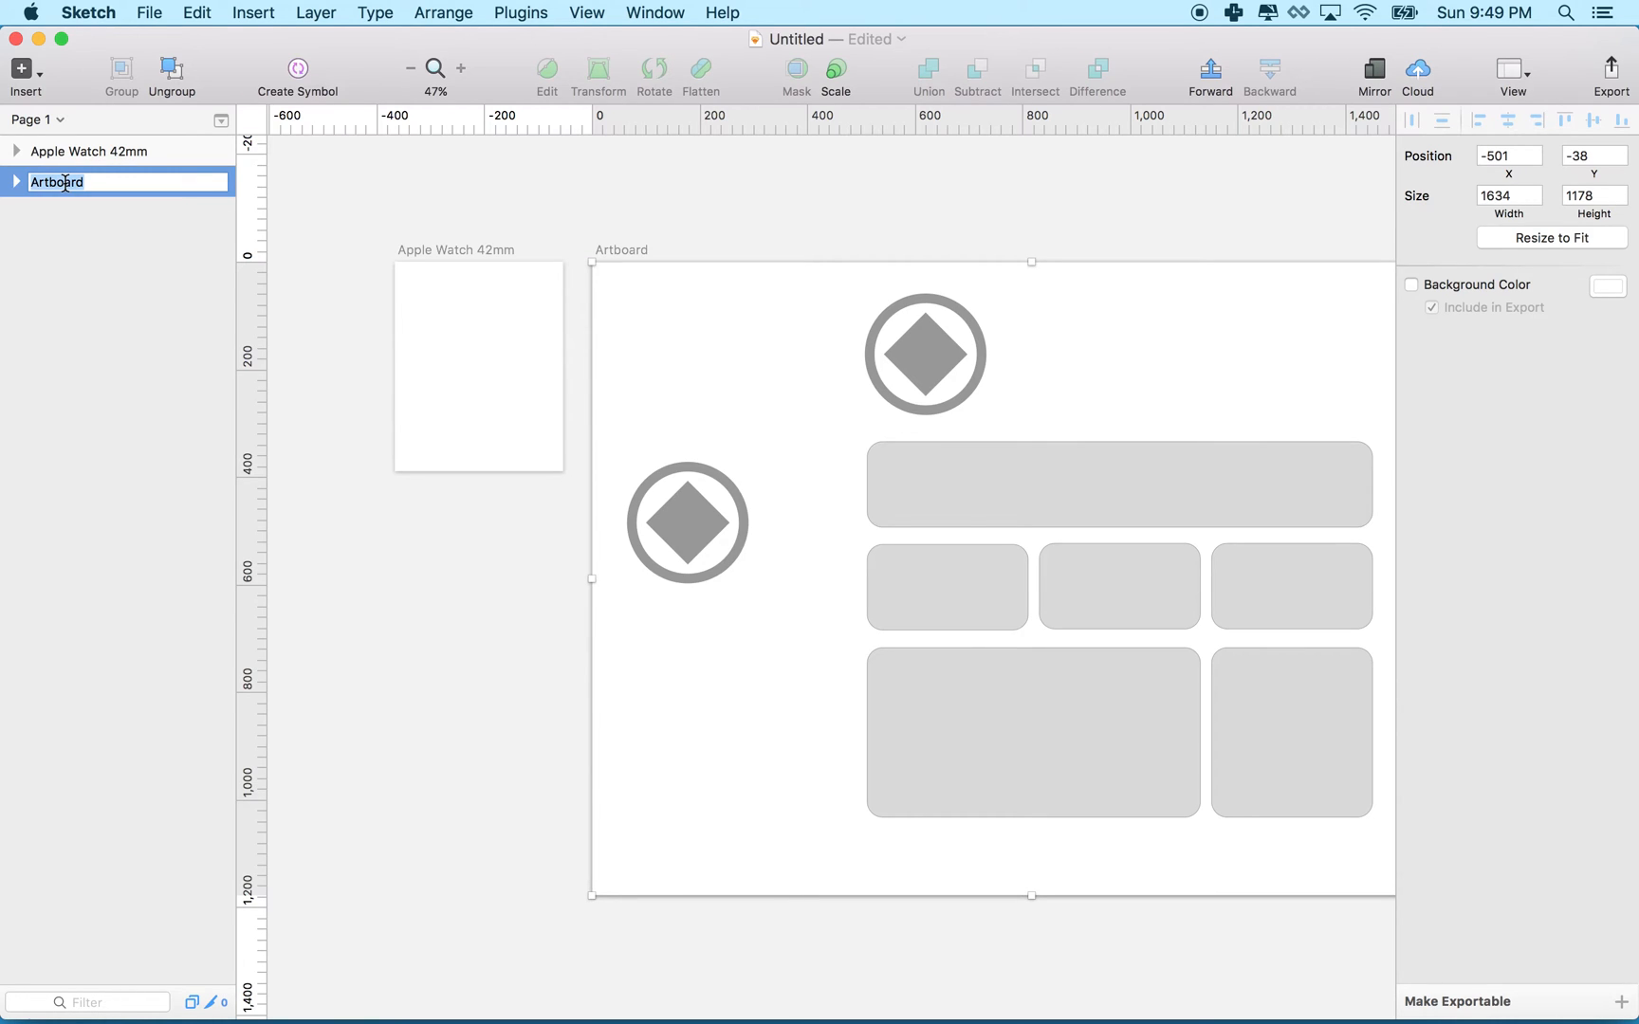
{"action": "type", "text": "Web Site"}
{"action": "key", "text": "Return"}
- Move the left icon group into the Apple Watch 42mm artboard and centre it
{"action": "left_click", "coordinate": [59, 151]}
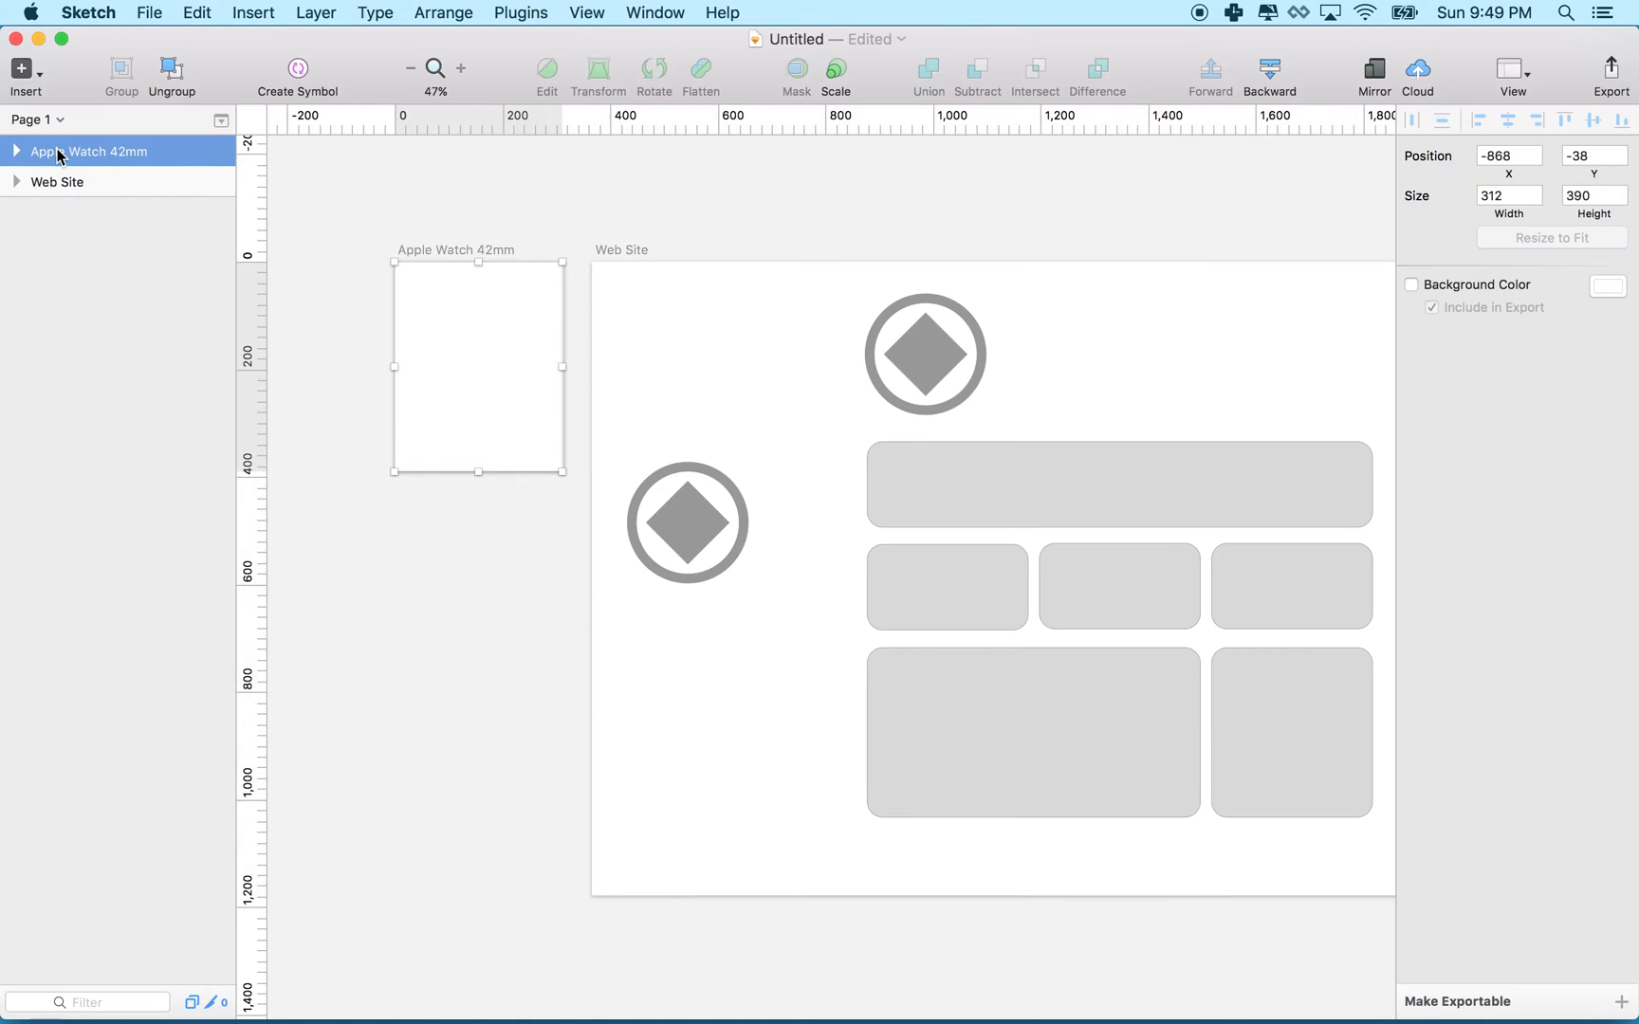
{"action": "left_click", "coordinate": [682, 501]}
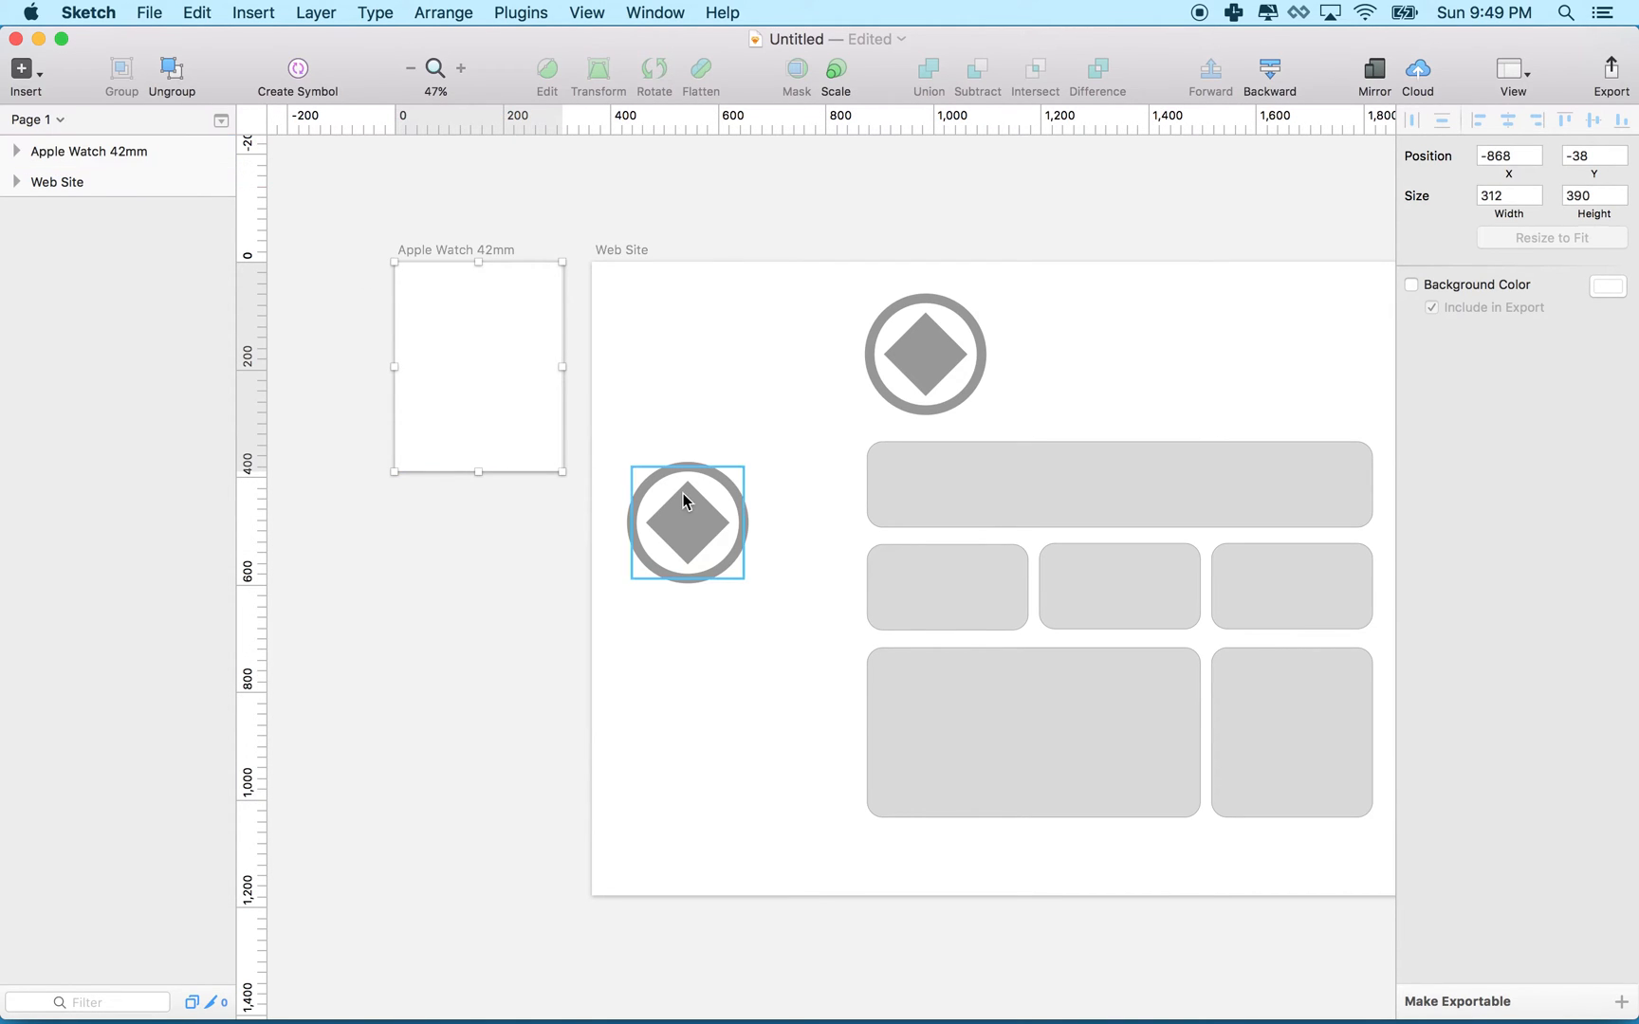
{"action": "left_click_drag", "start_coordinate": [685, 520], "coordinate": [489, 368]}
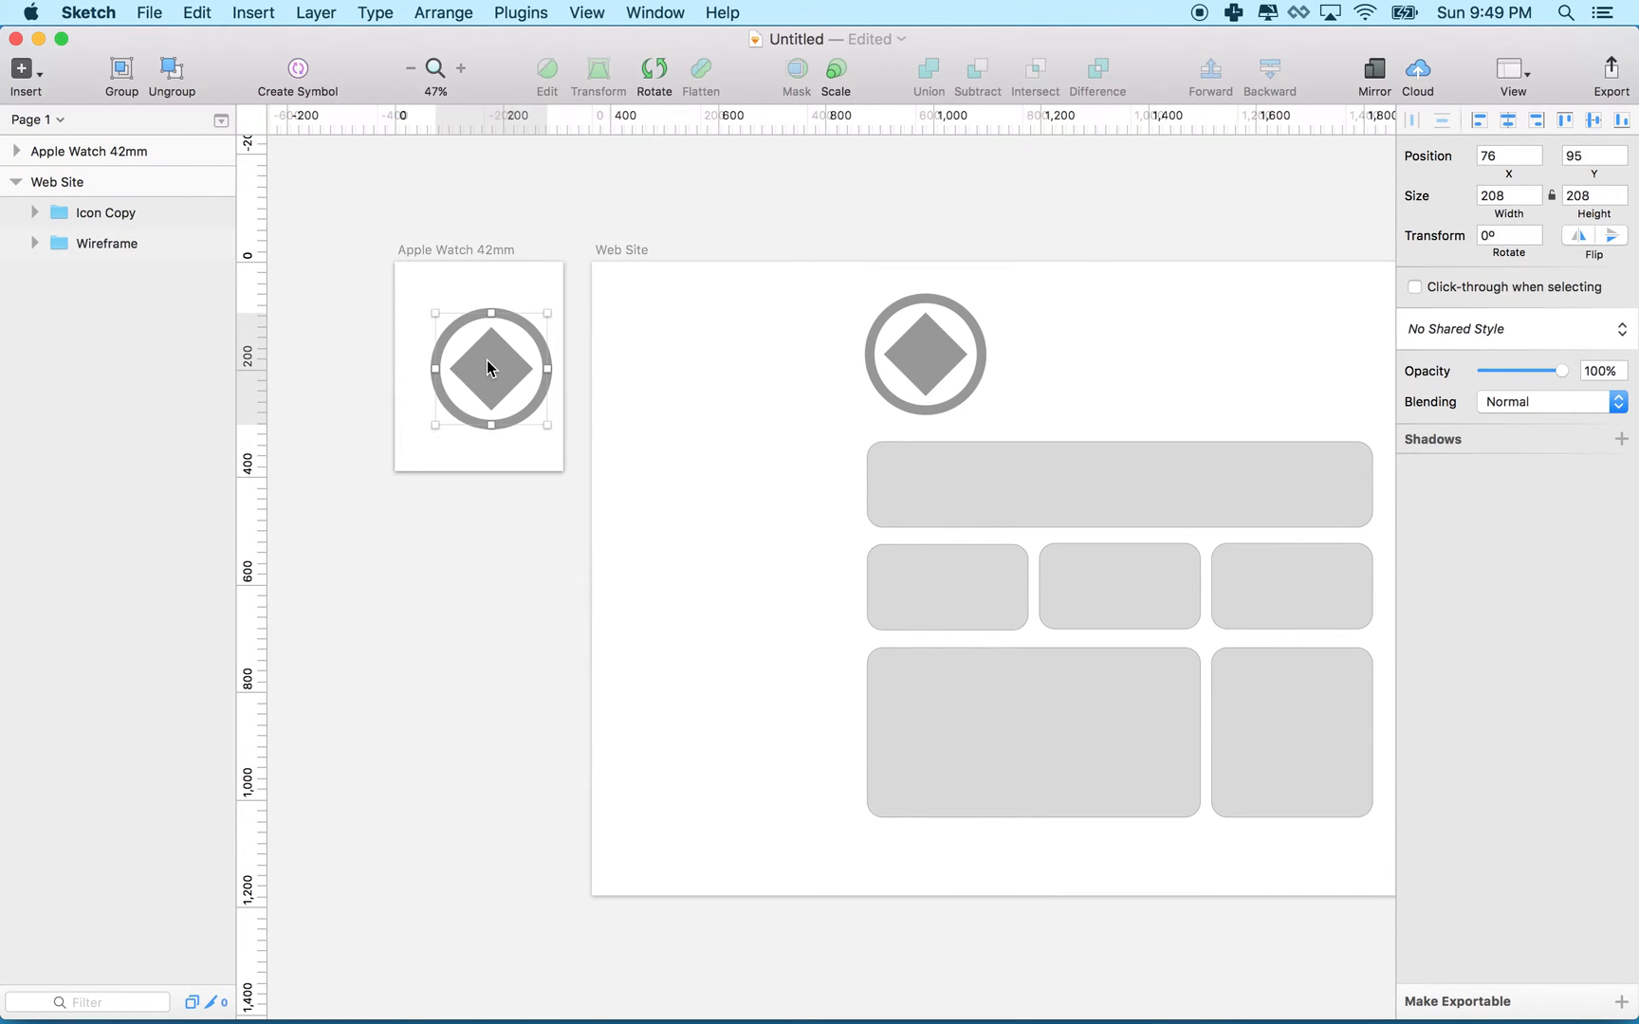
{"action": "left_click_drag", "start_coordinate": [487, 367], "coordinate": [478, 357]}
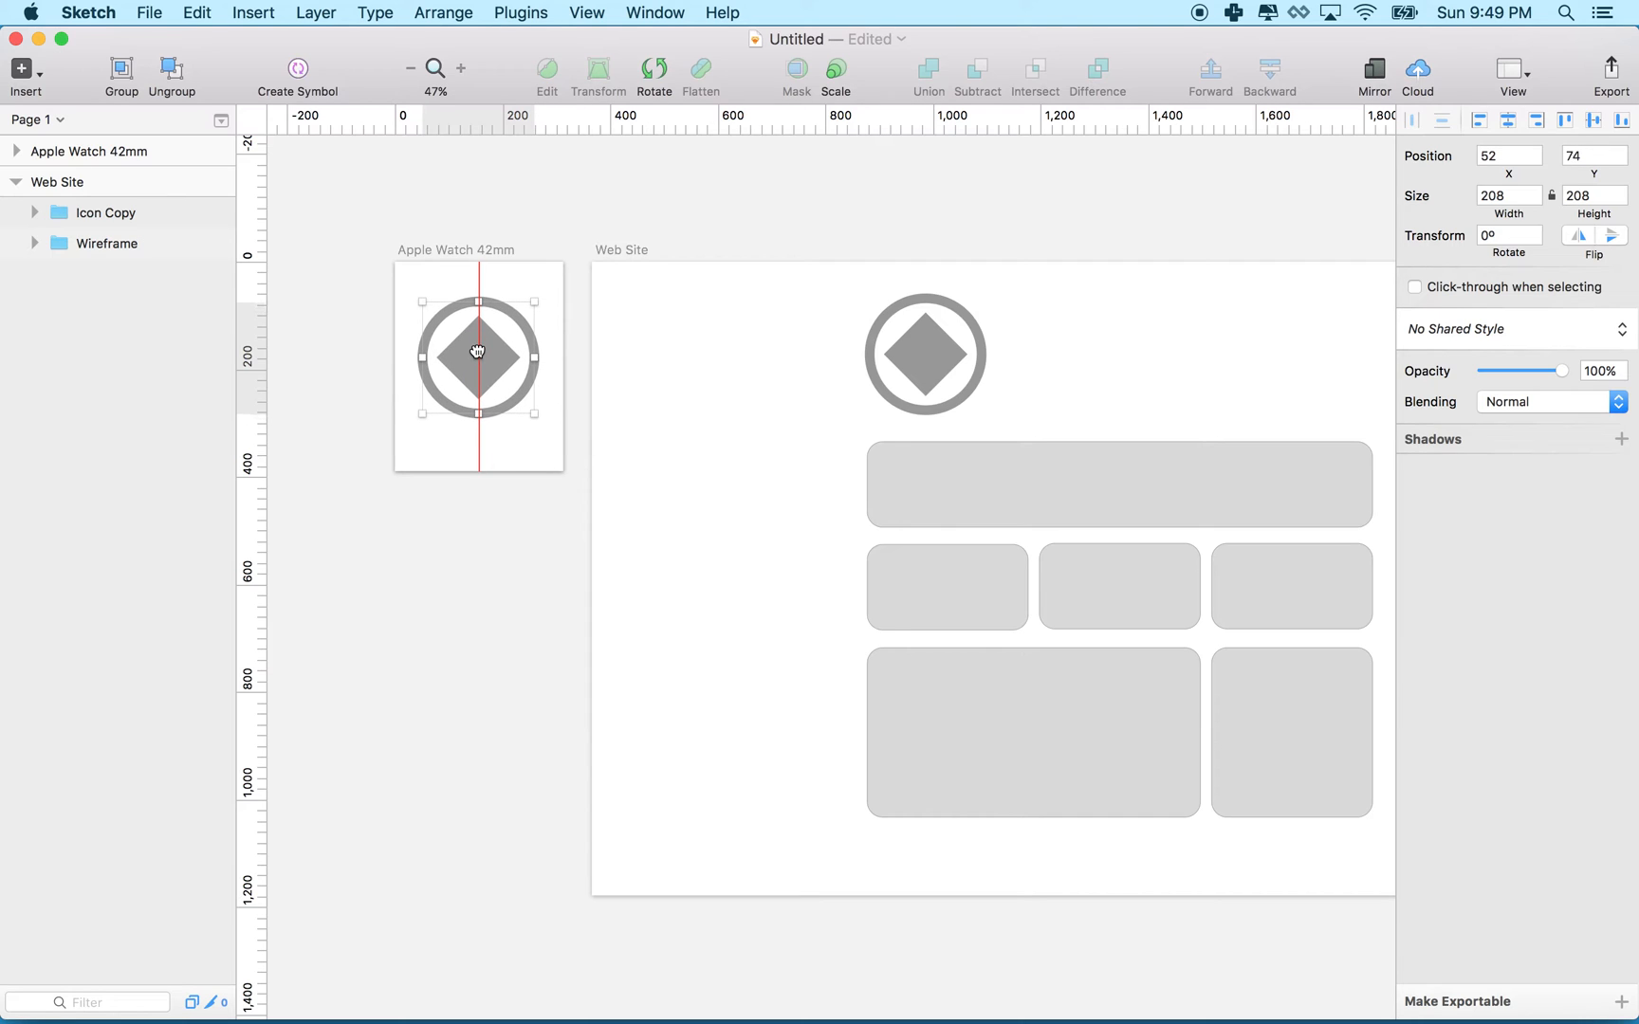
{"action": "left_click", "coordinate": [482, 246]}
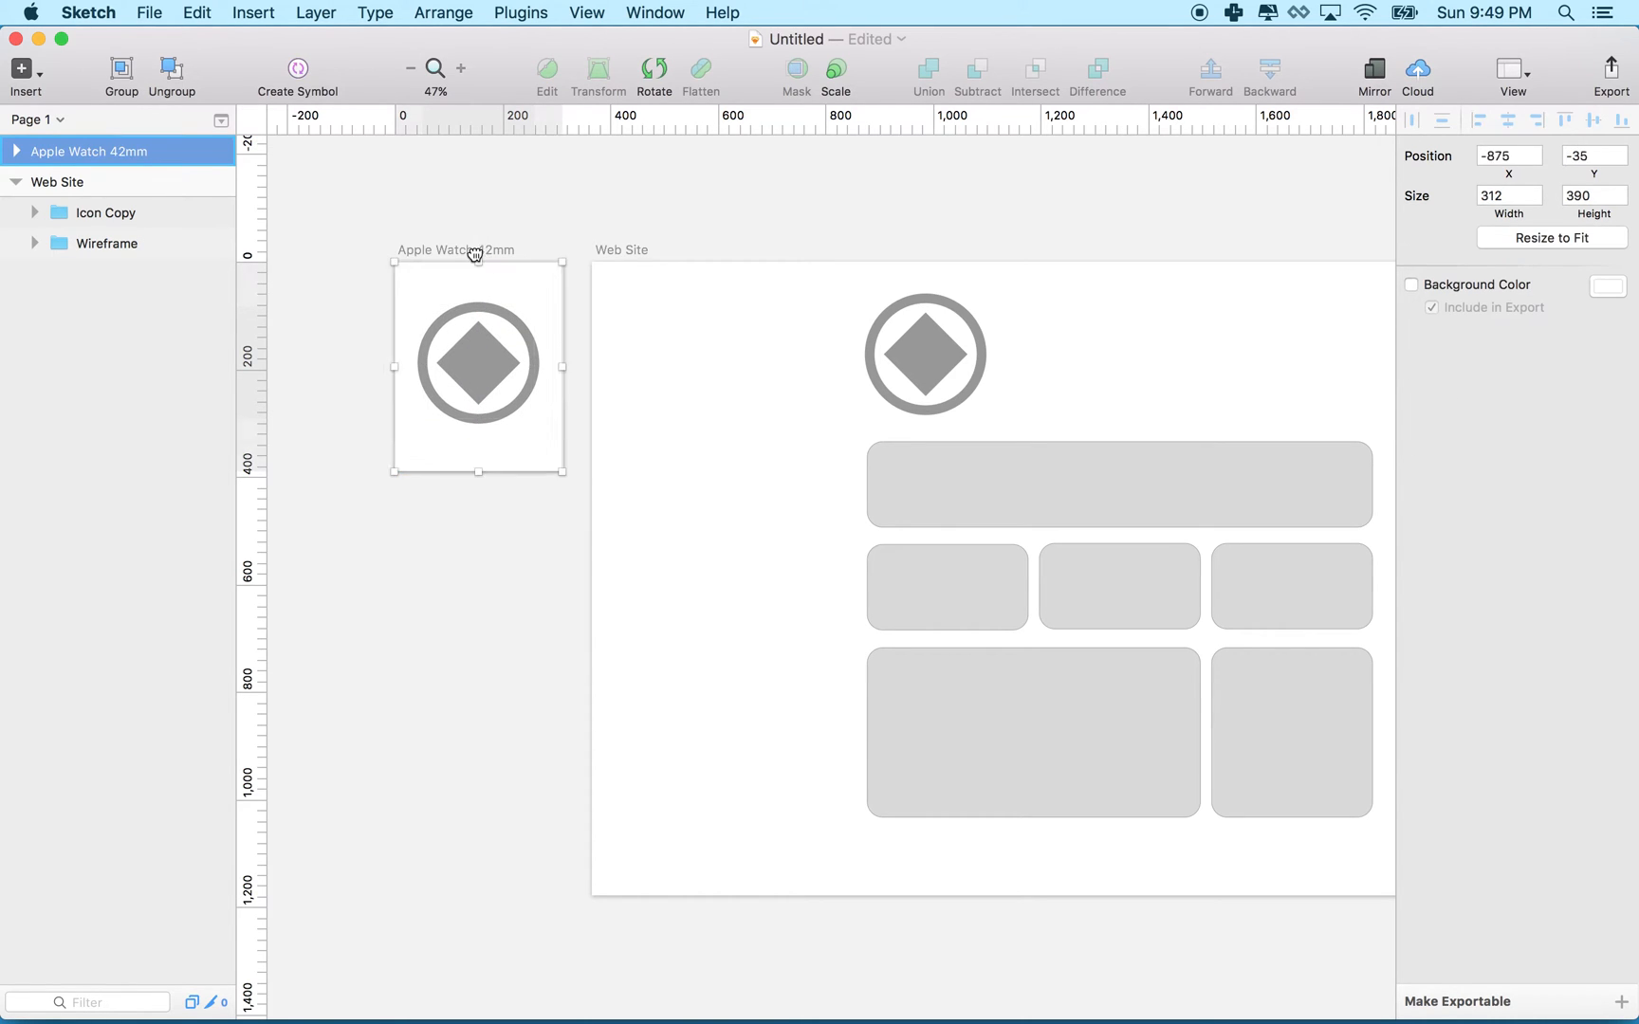
{"action": "left_click_drag", "start_coordinate": [480, 247], "coordinate": [492, 250]}
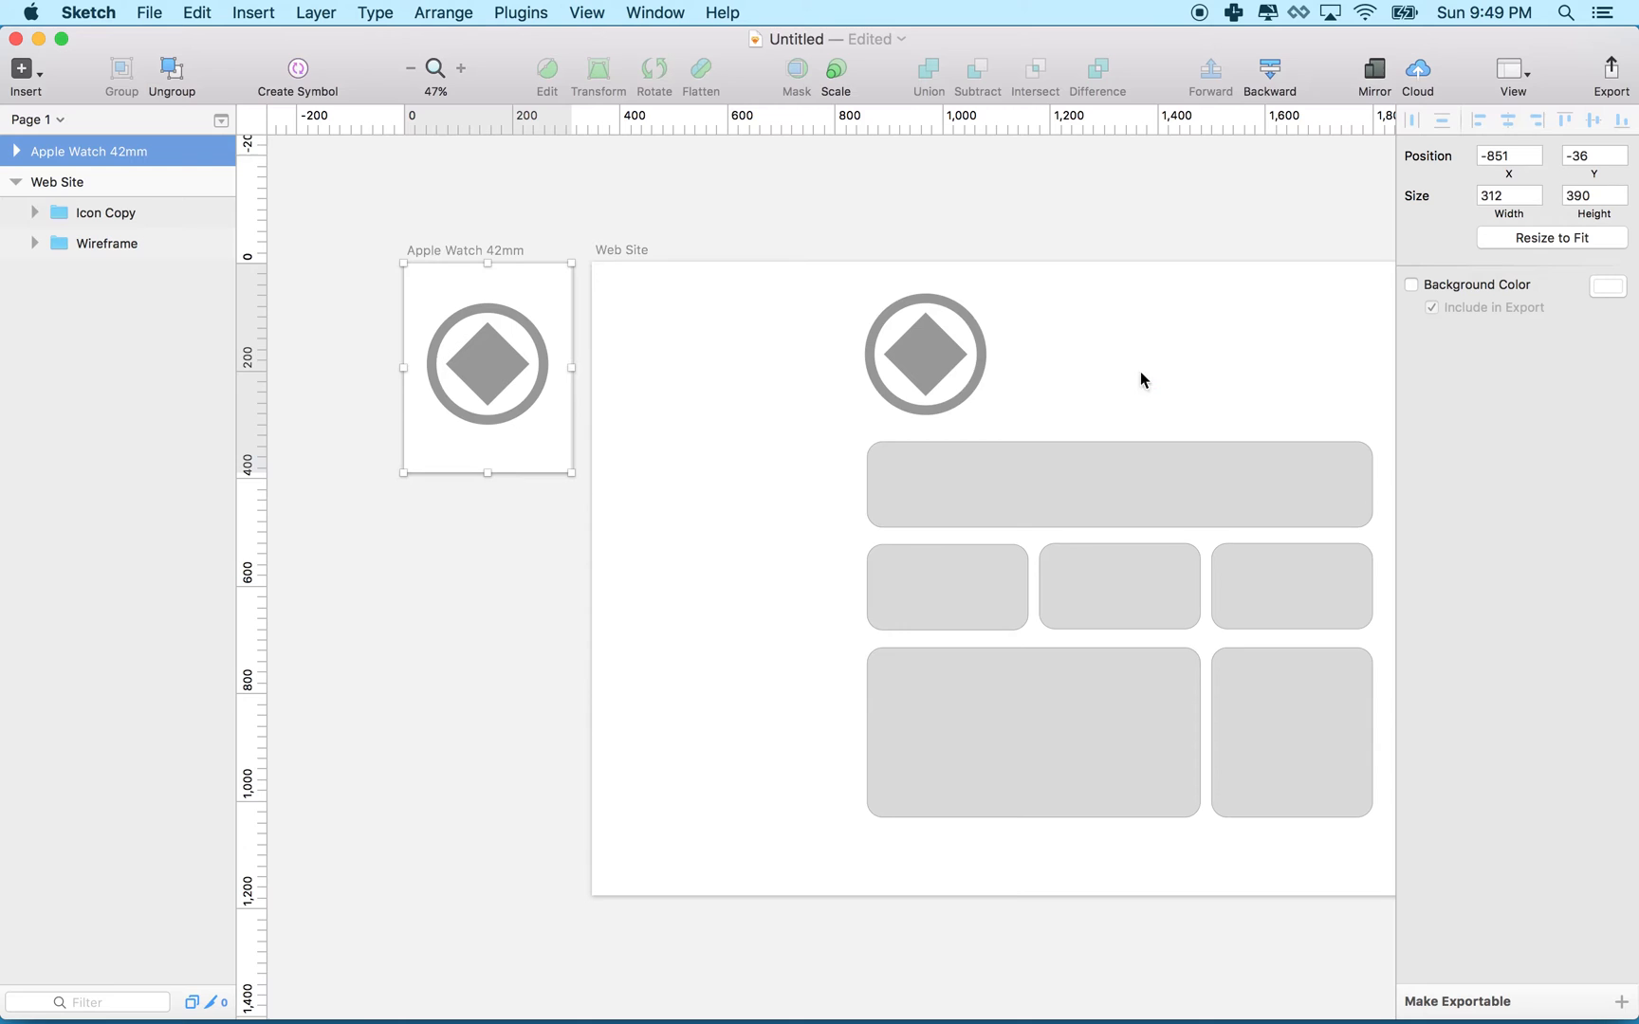
- Check both artboards' contents in the Layers list, confirming Web Site keeps its own icon
{"action": "left_click", "coordinate": [931, 363]}
{"action": "left_click", "coordinate": [934, 372]}
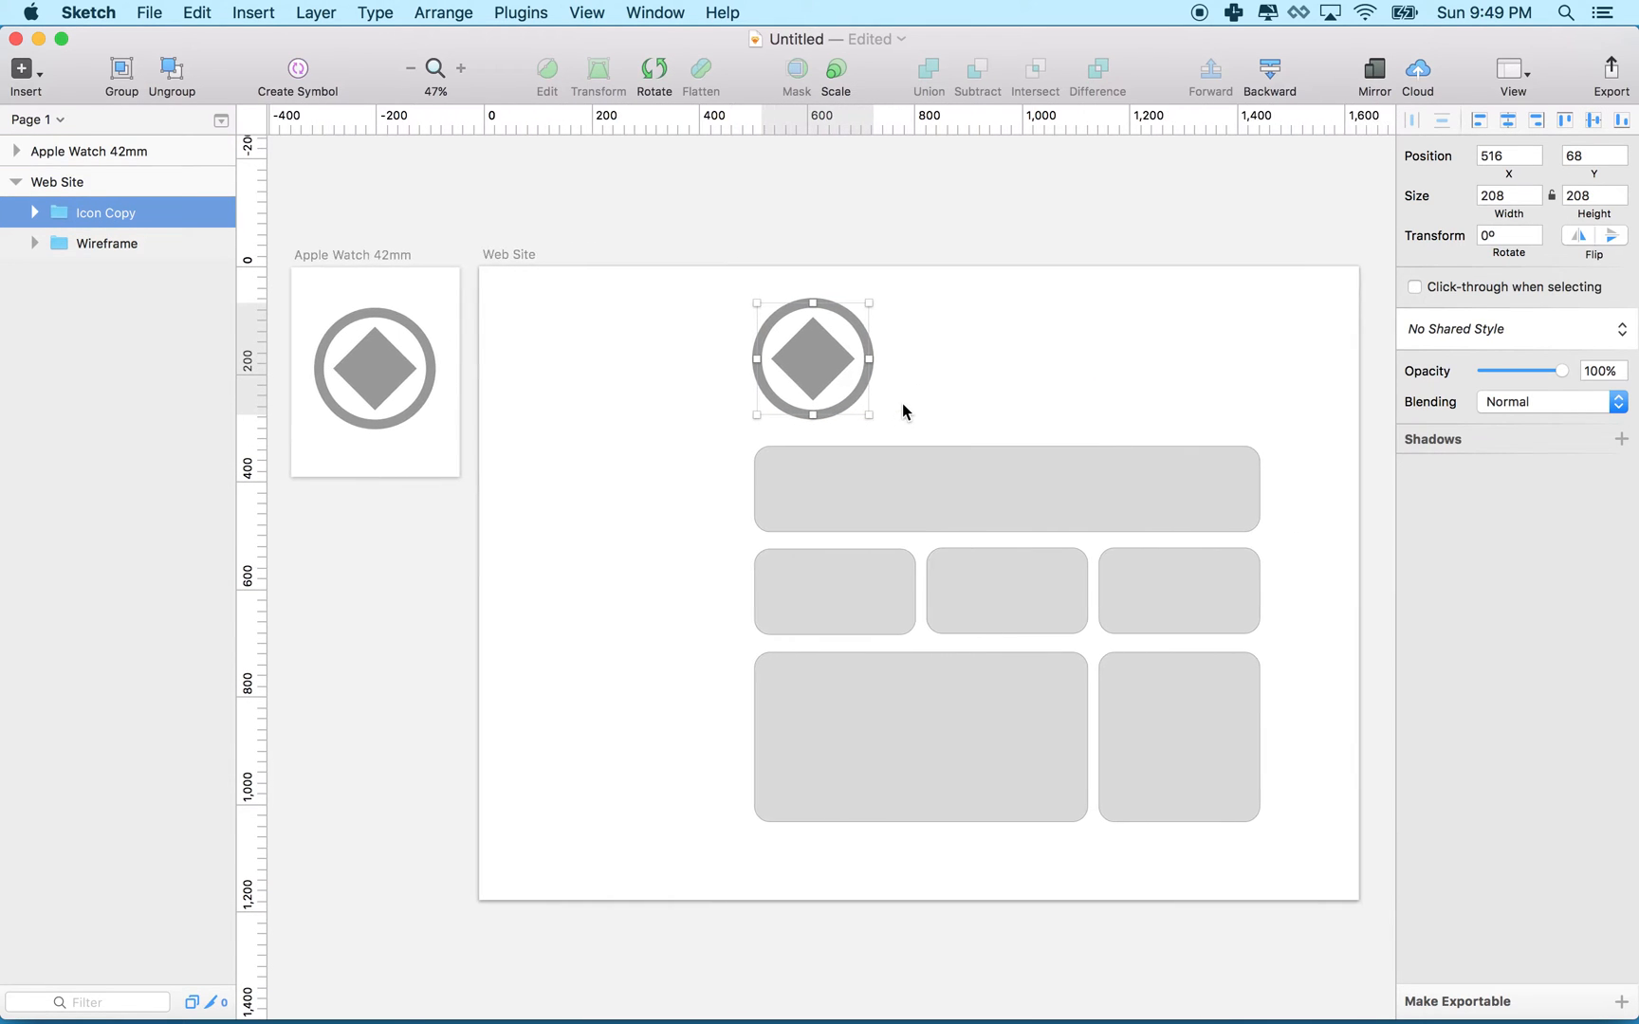
{"action": "scroll", "coordinate": [901, 403], "scroll_direction": "down", "scroll_amount": 2}
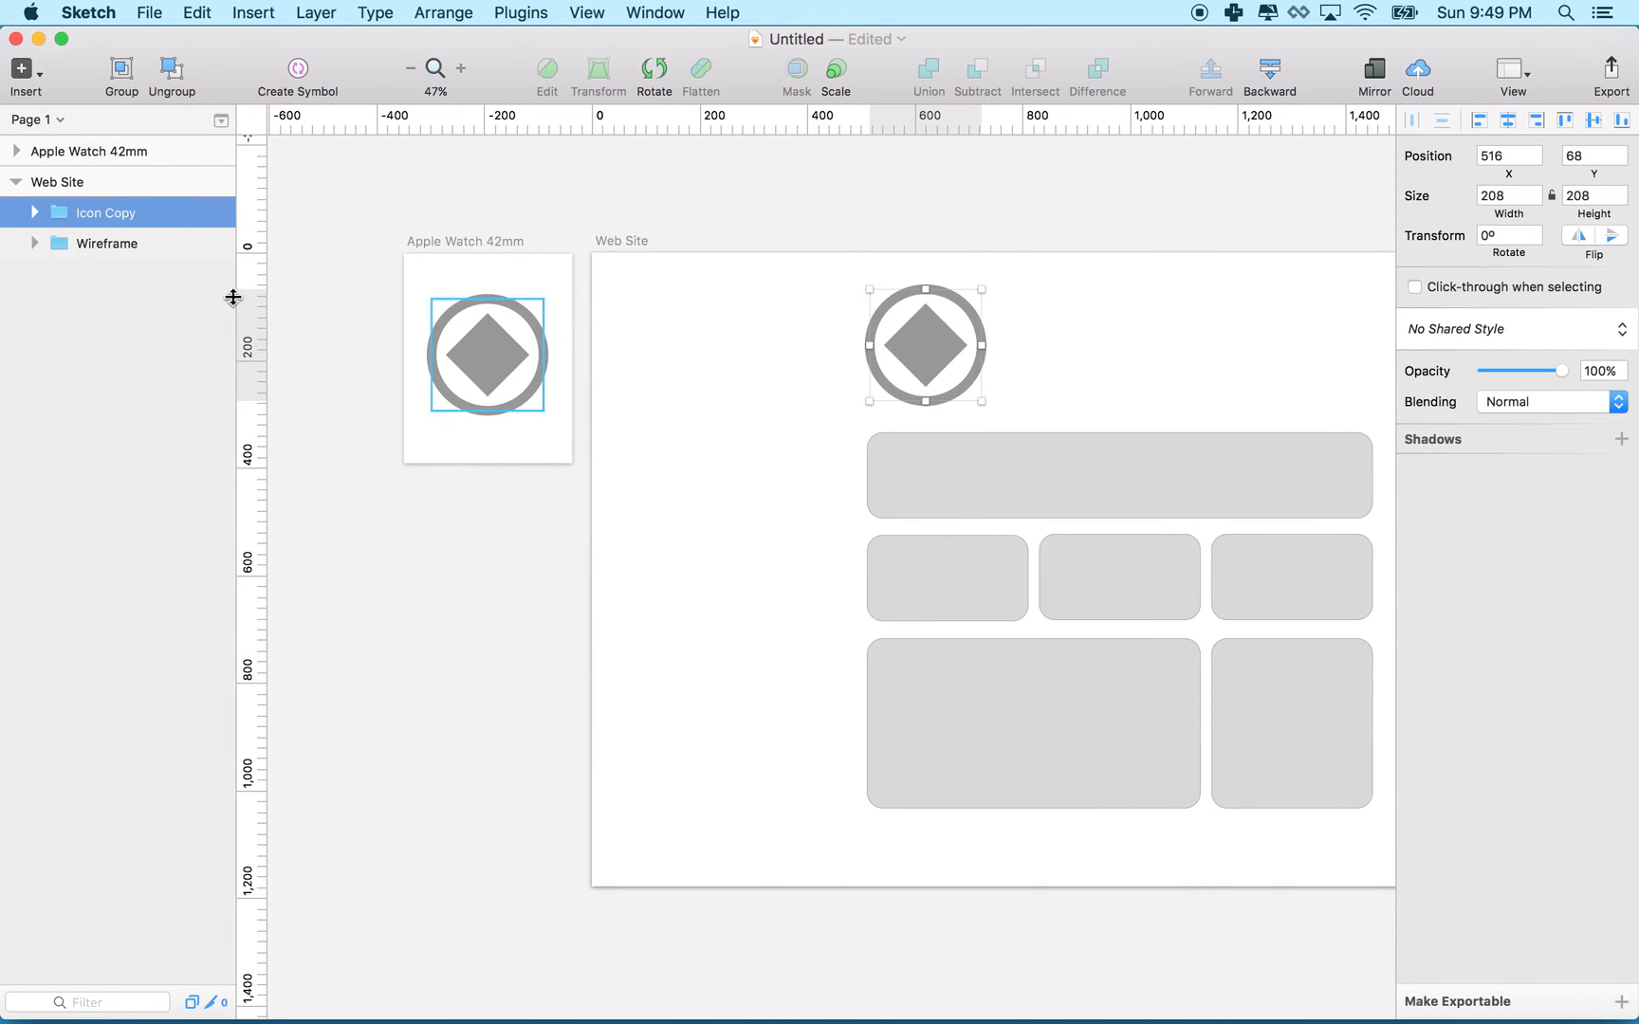
{"action": "left_click", "coordinate": [17, 182]}
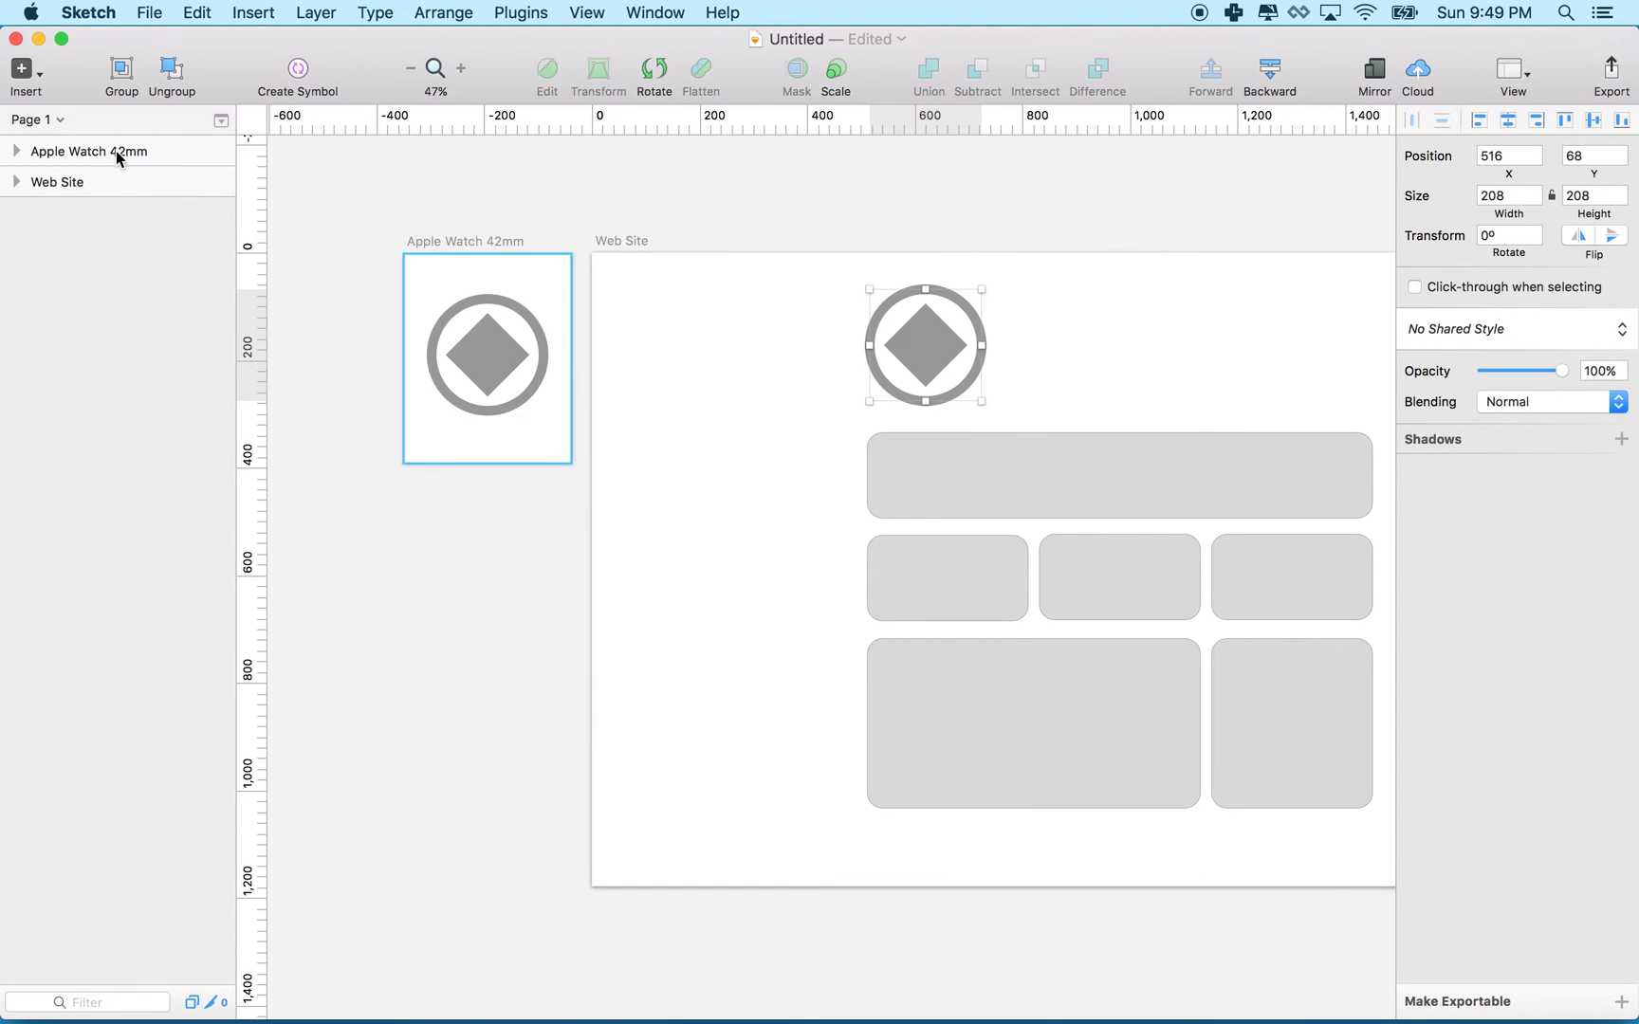
{"action": "left_click", "coordinate": [16, 152]}
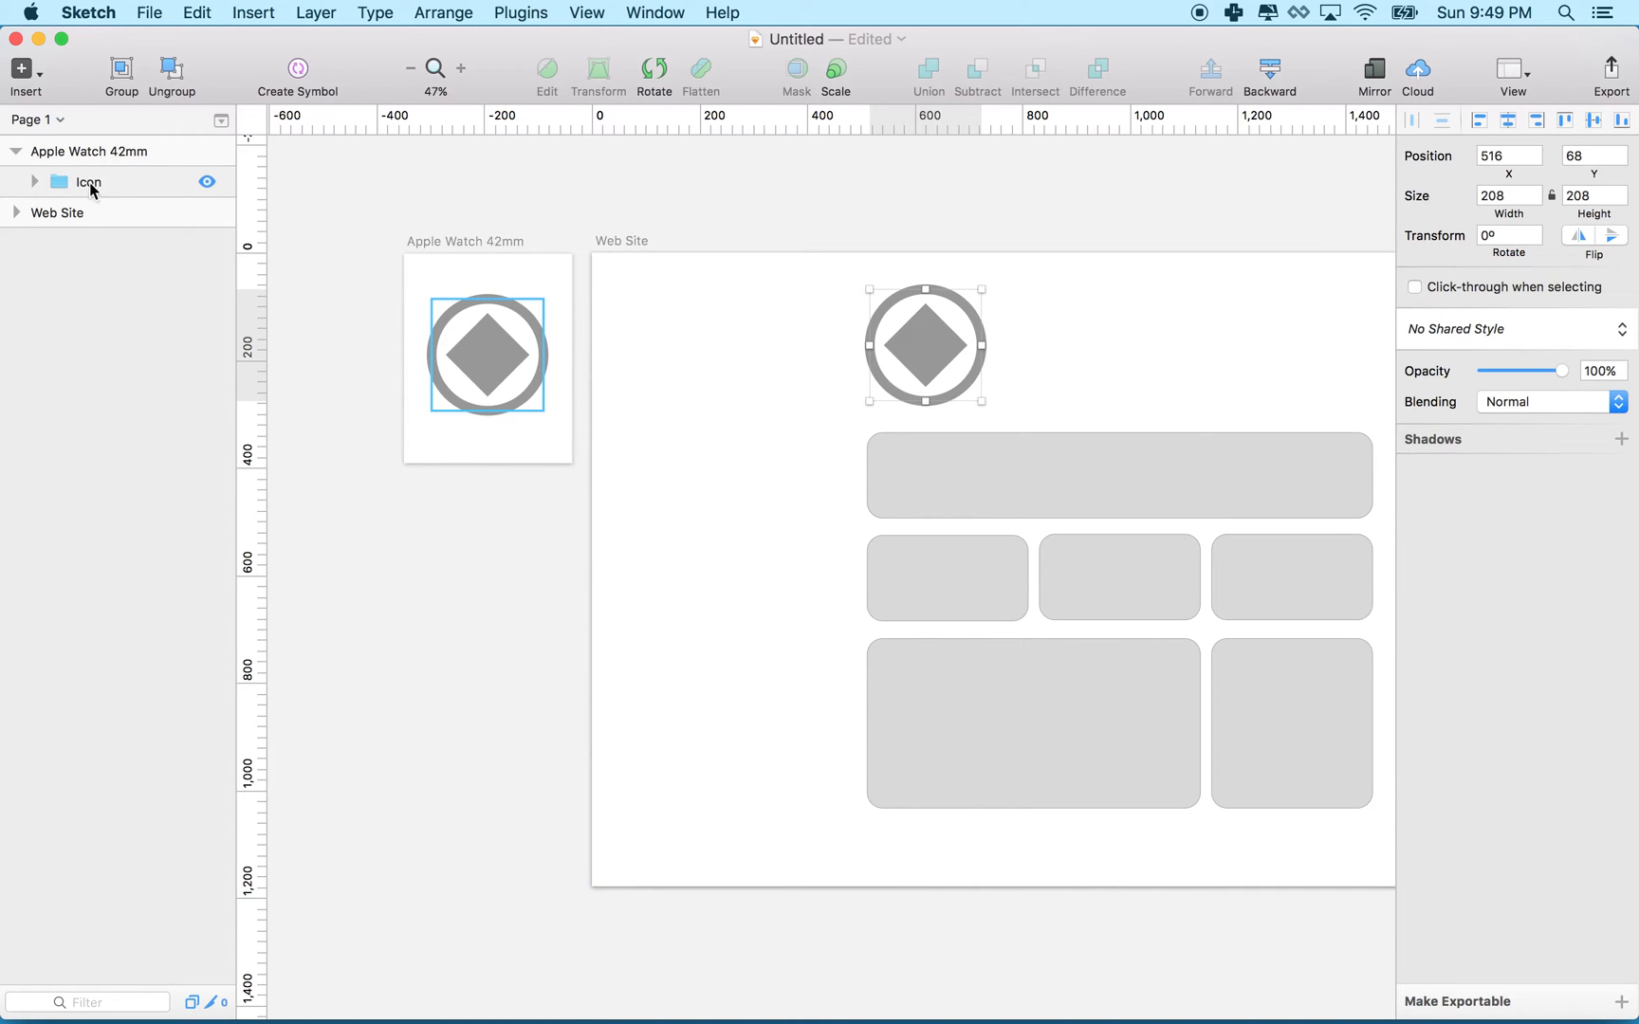
{"action": "left_click", "coordinate": [26, 213]}
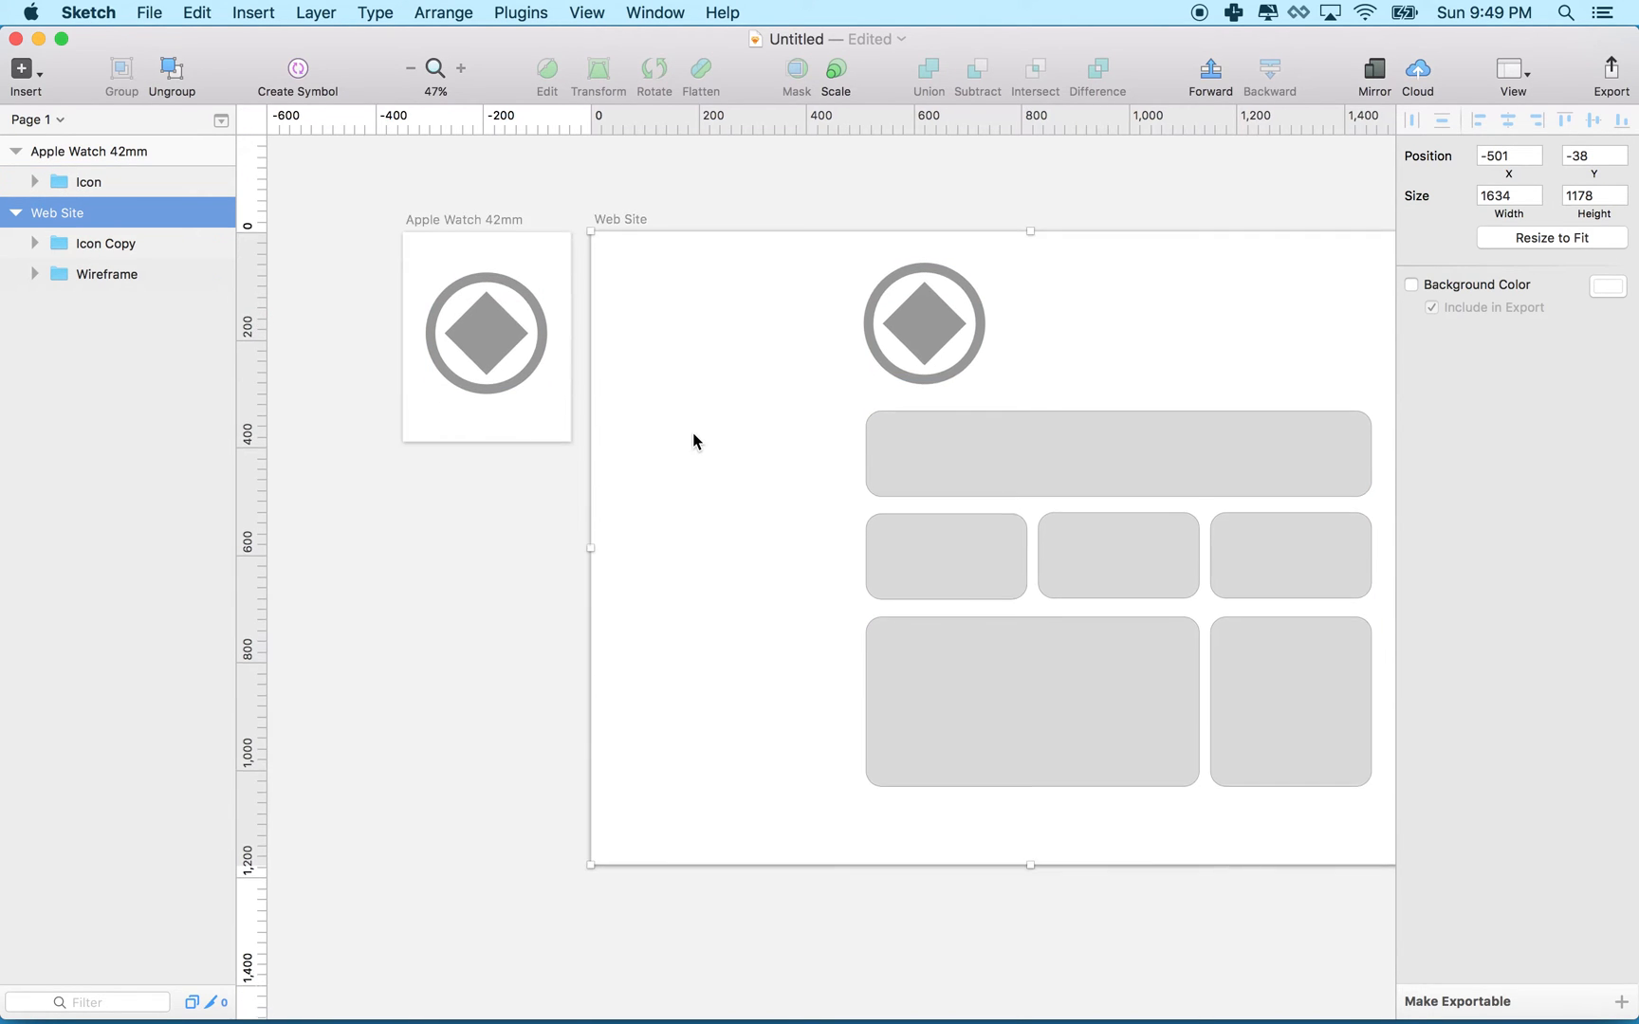
{"action": "scroll", "coordinate": [693, 433], "scroll_direction": "down", "scroll_amount": 3}
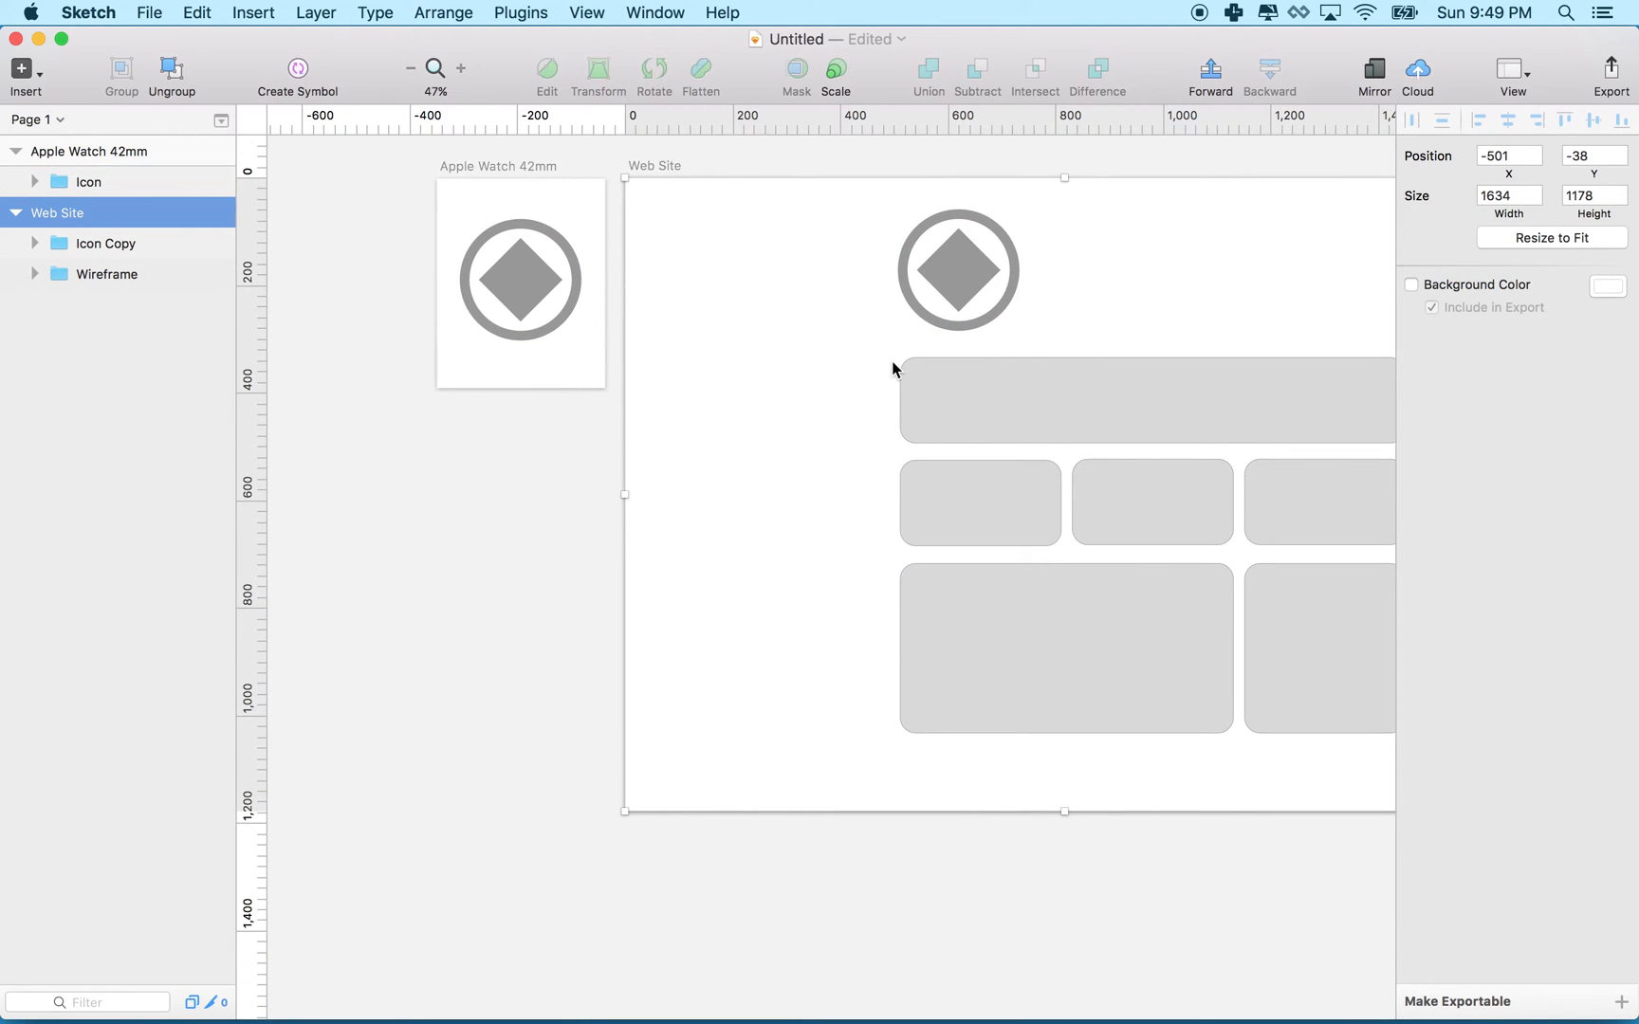
{"action": "scroll", "coordinate": [513, 410], "scroll_direction": "up", "scroll_amount": 2}
- Resize the Apple Watch artboard by its handles and nudge the icon inside it
{"action": "left_click_drag", "start_coordinate": [470, 214], "coordinate": [456, 219]}
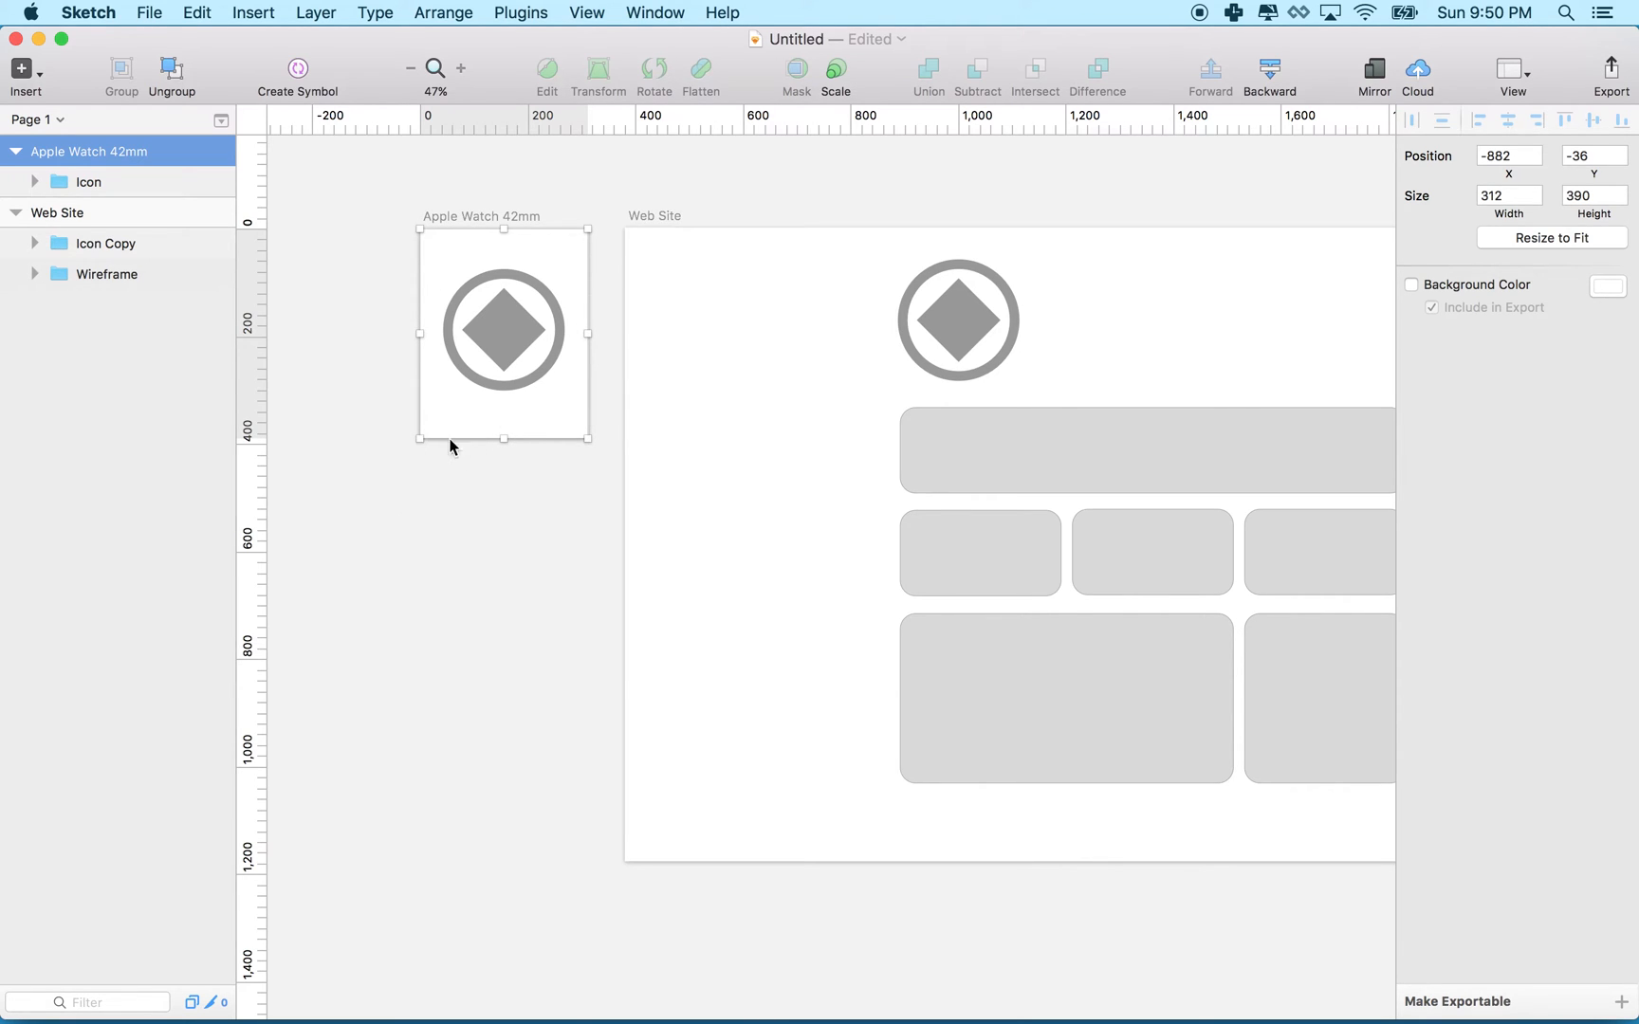
{"action": "left_click_drag", "start_coordinate": [502, 440], "coordinate": [503, 413]}
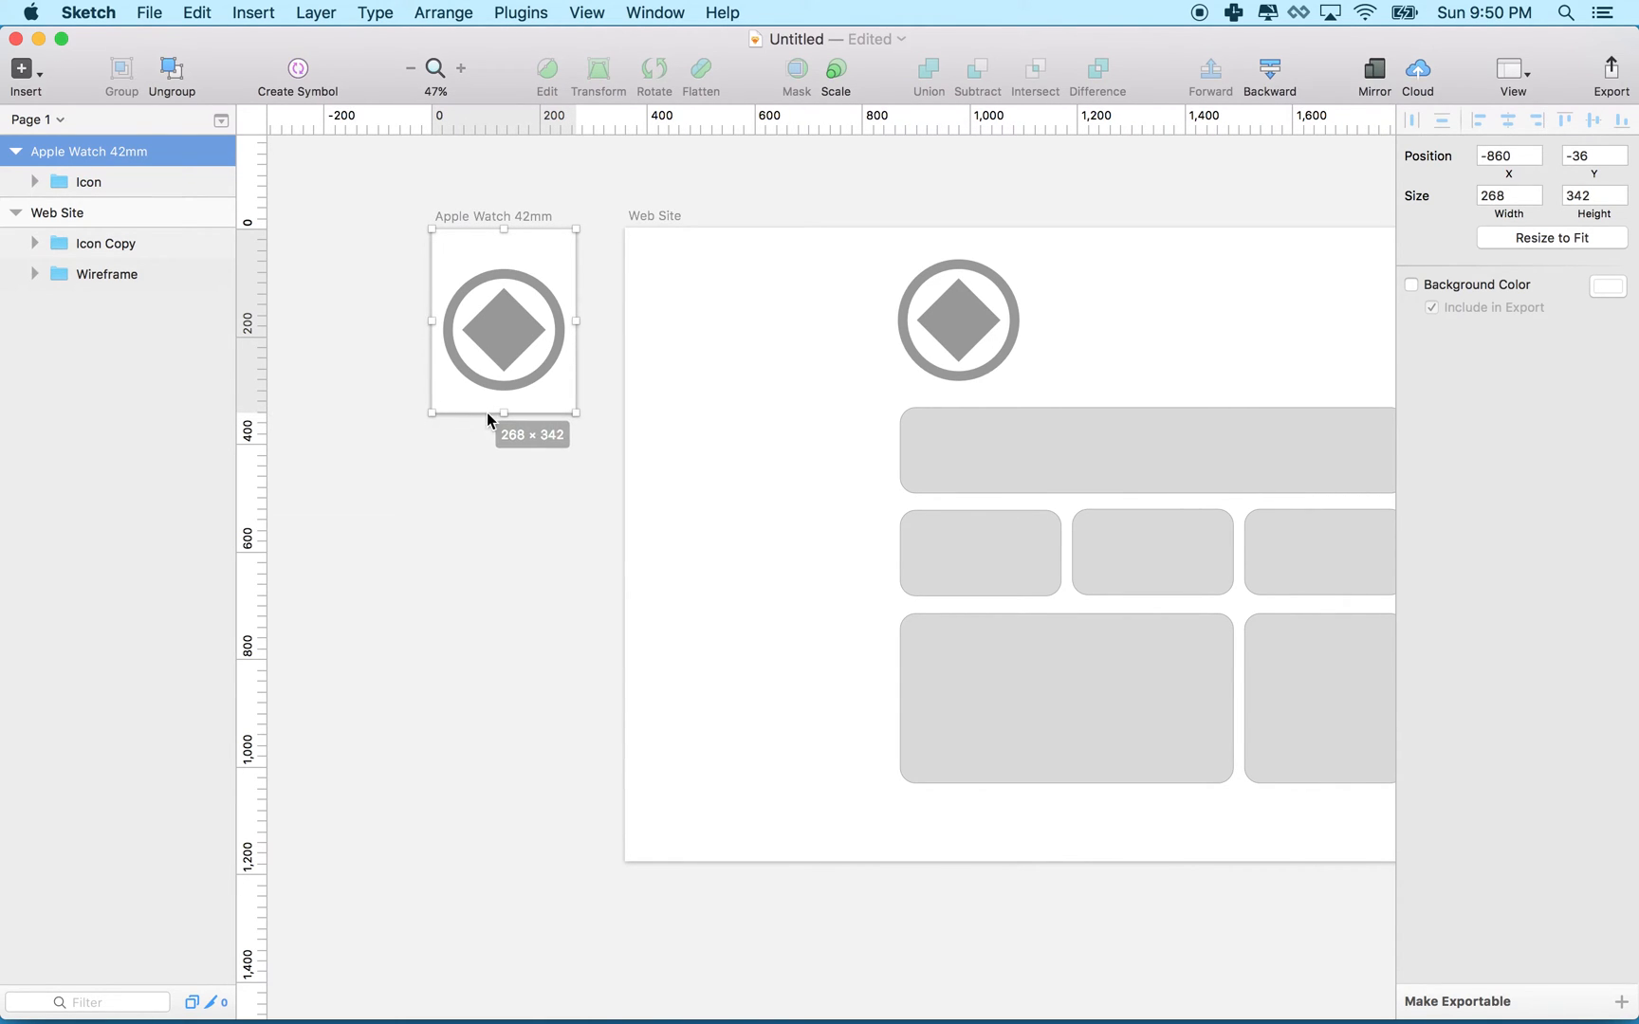
{"action": "left_click_drag", "start_coordinate": [431, 323], "coordinate": [410, 324]}
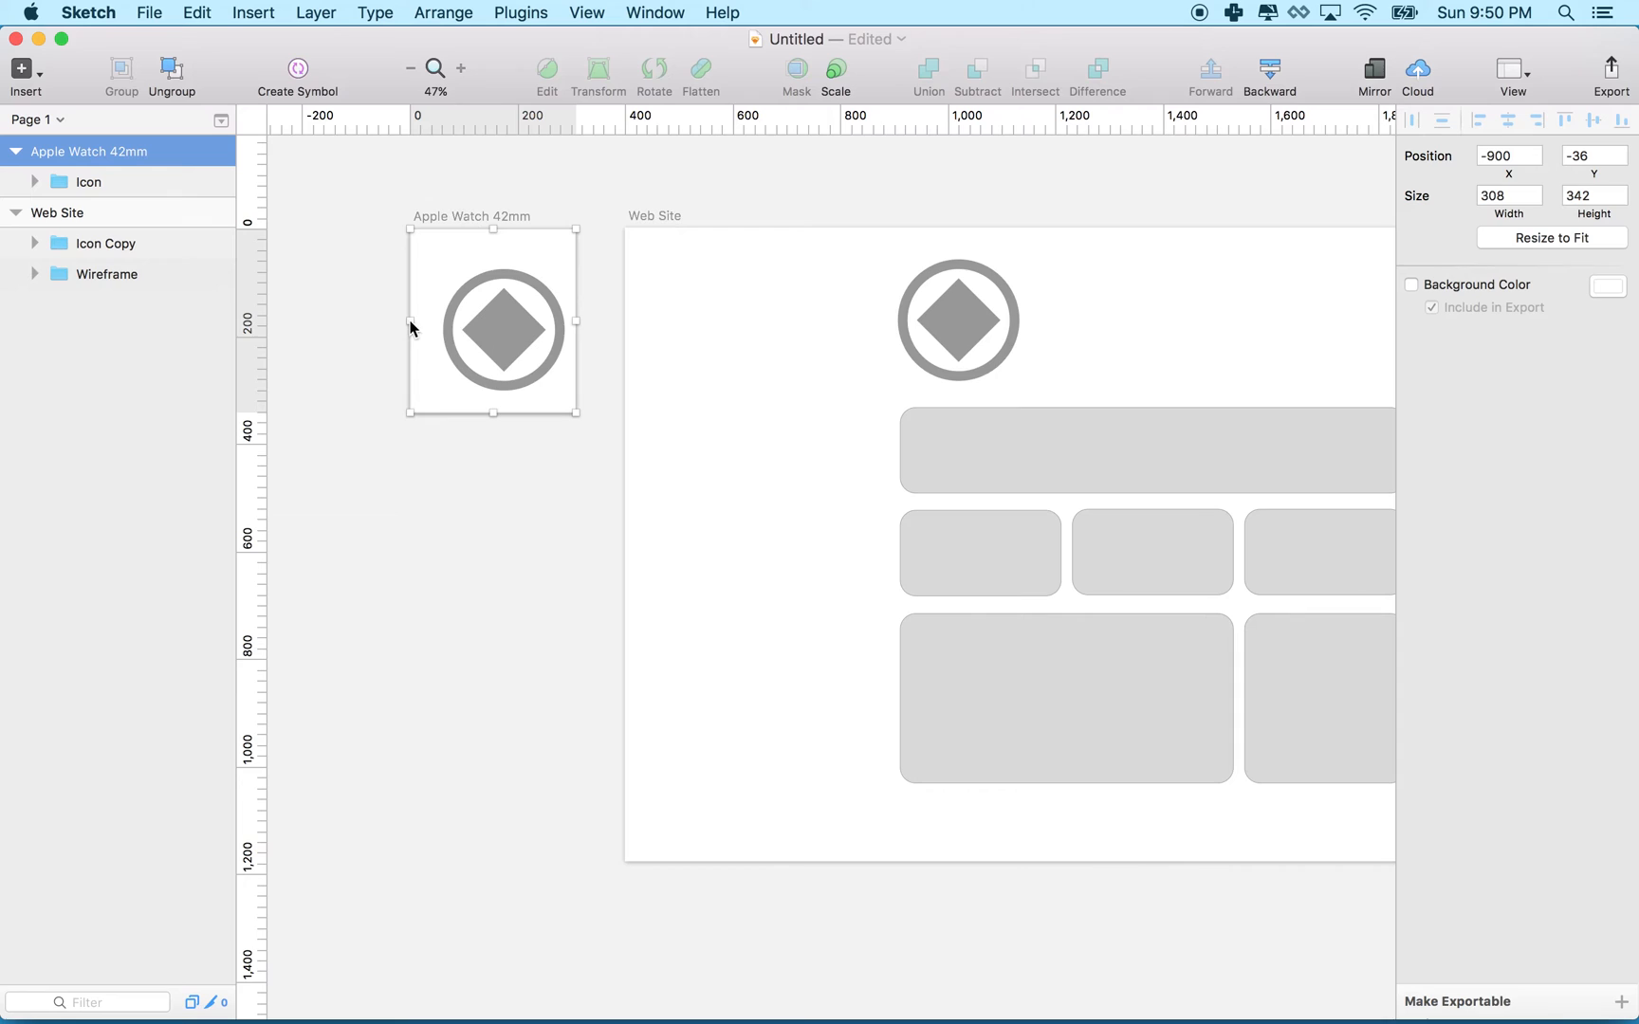
{"action": "left_click", "coordinate": [516, 357]}
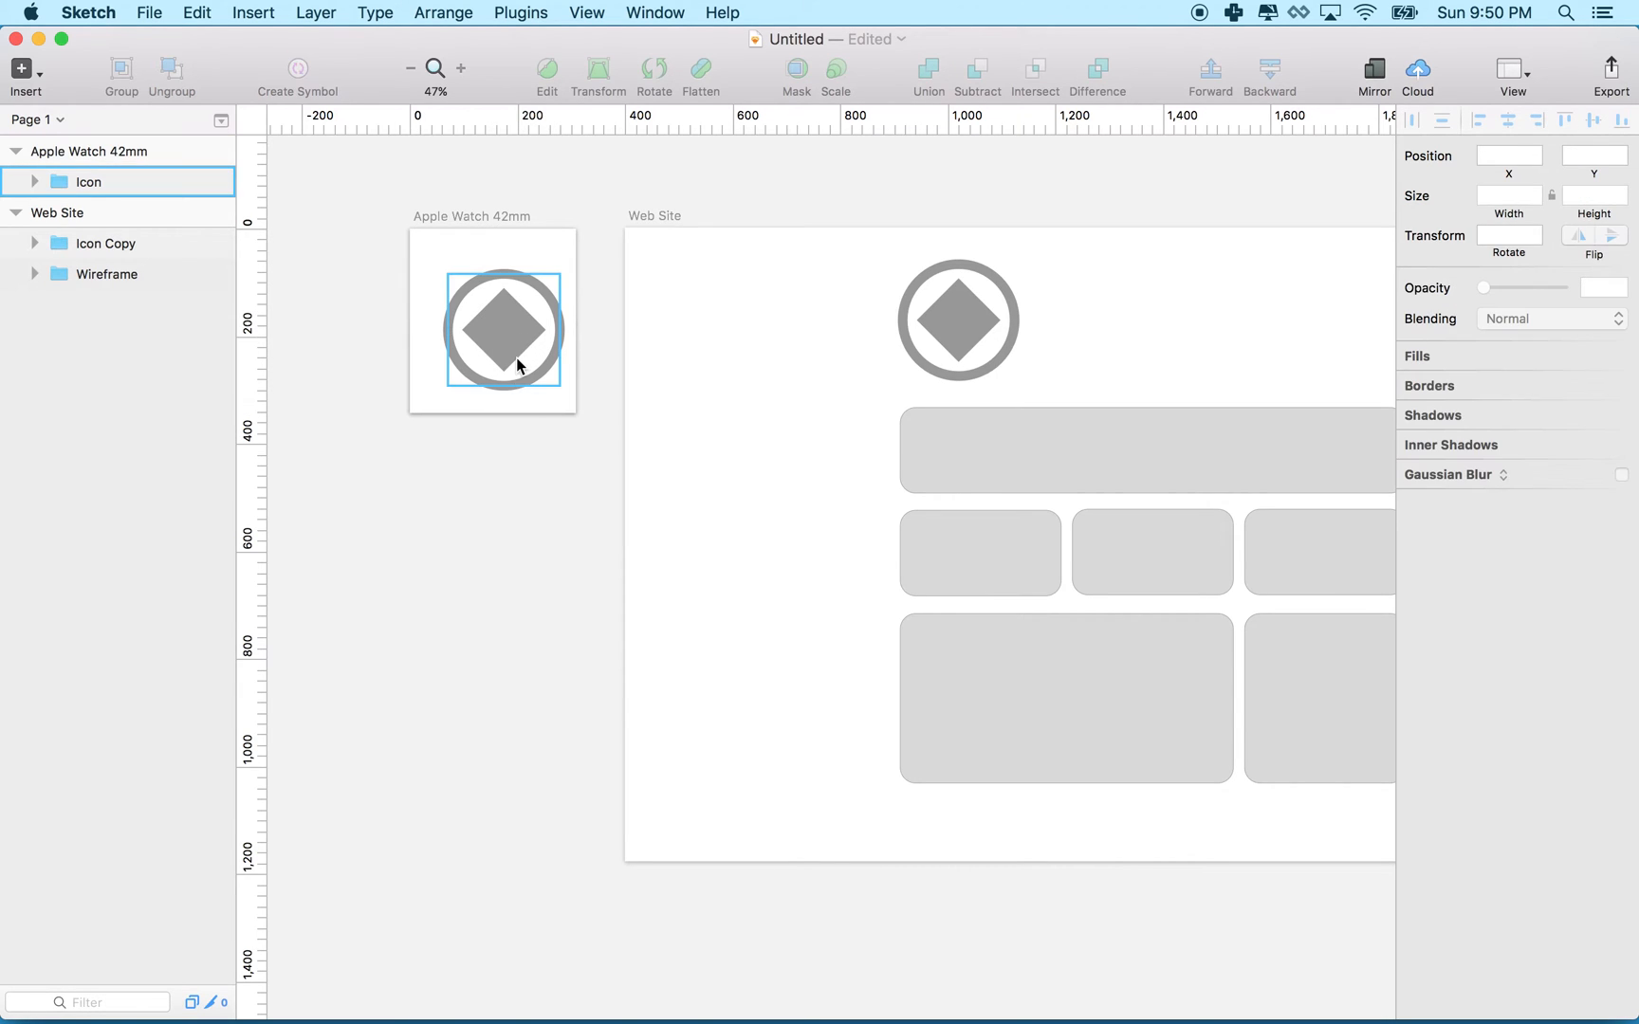
{"action": "left_click_drag", "start_coordinate": [516, 357], "coordinate": [505, 345]}
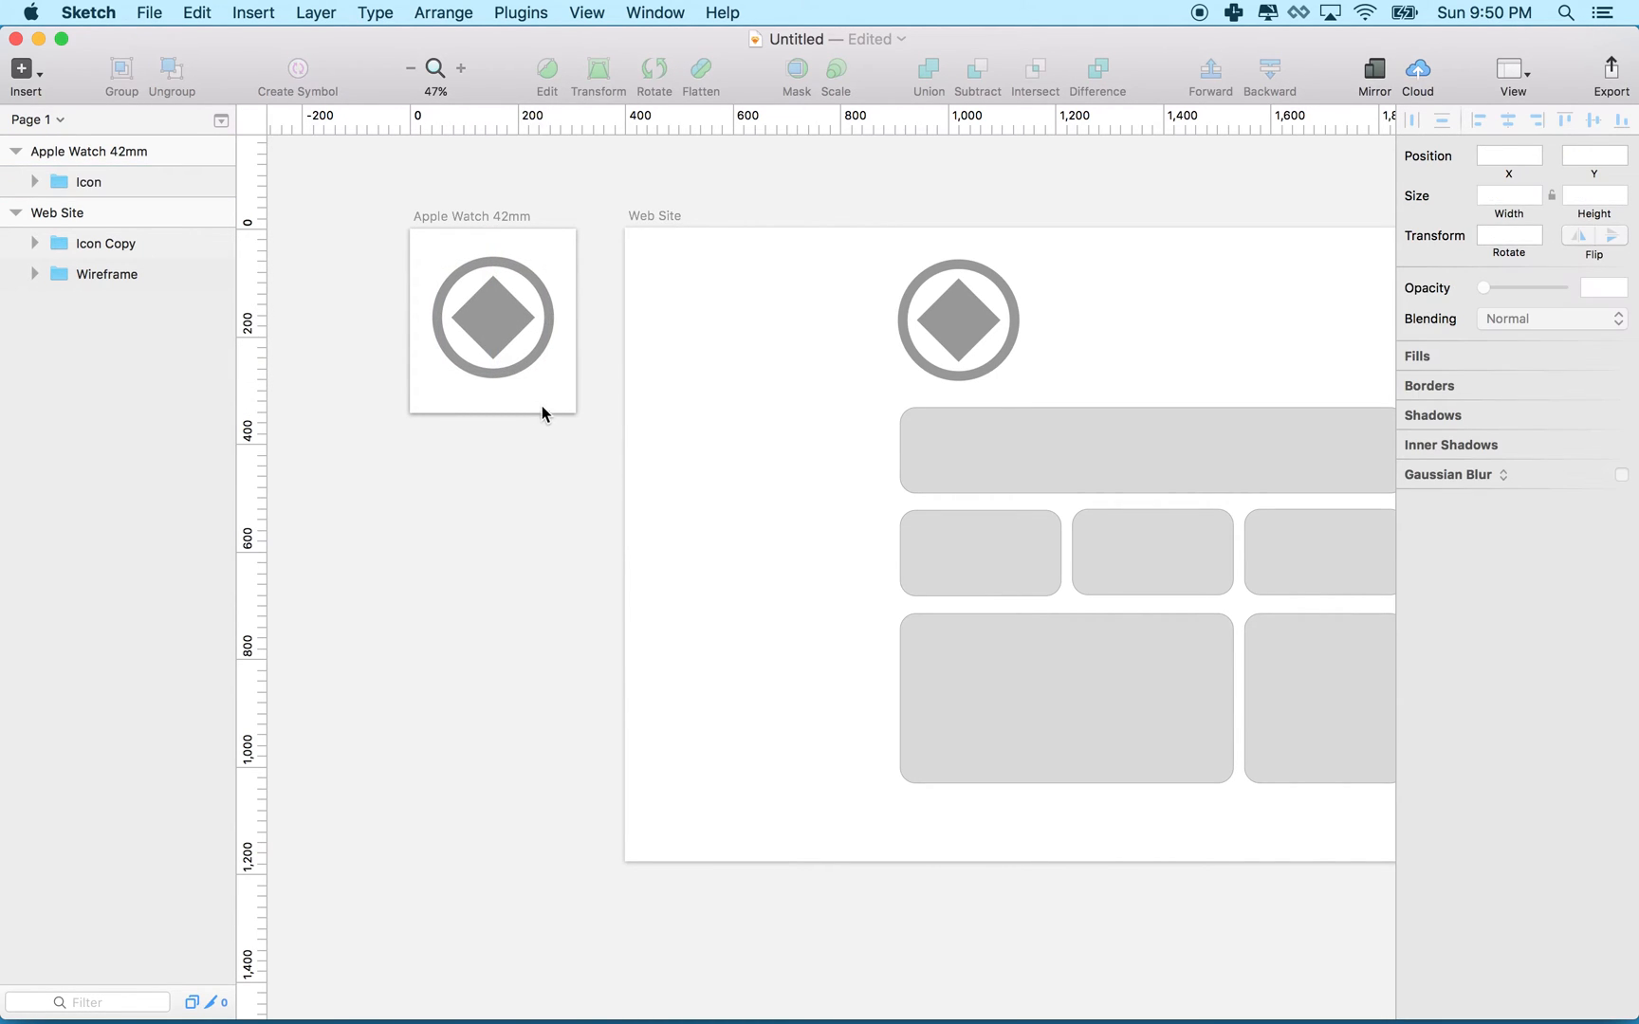
{"action": "left_click", "coordinate": [470, 217]}
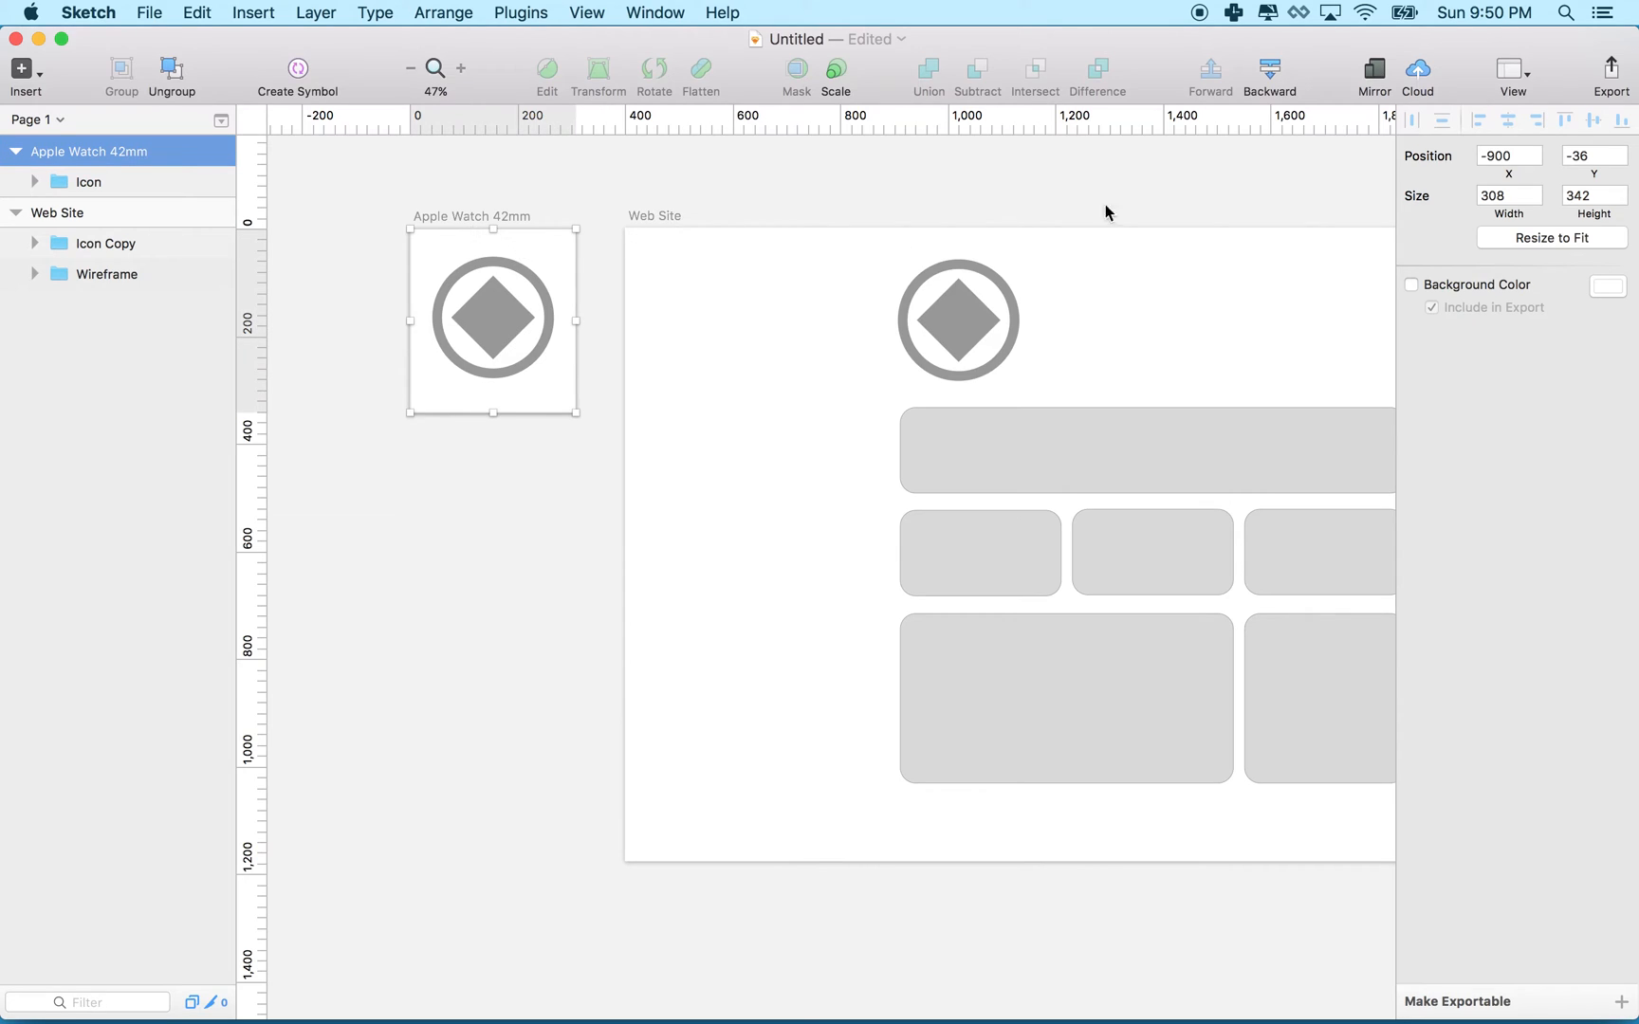
- Set the artboard to 300 by 300 in the Inspector and re-centre the Icon group
{"action": "double_click", "coordinate": [1498, 196]}
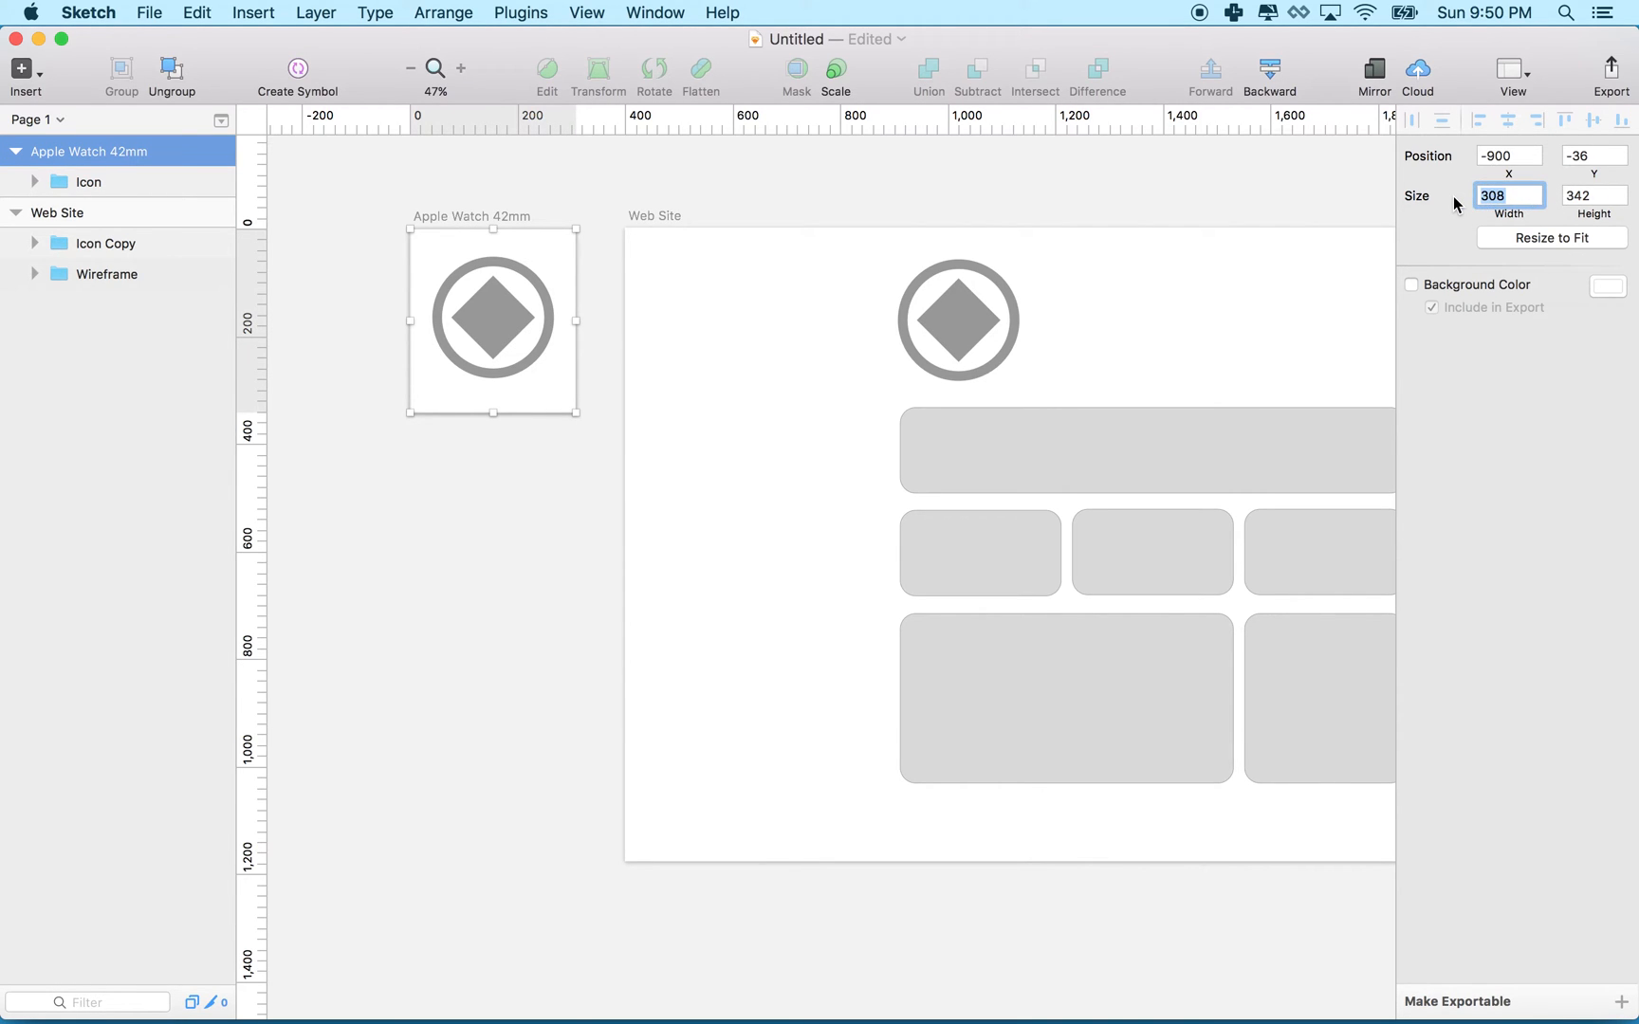
{"action": "type", "text": "3"}
{"action": "key", "text": "Tab"}
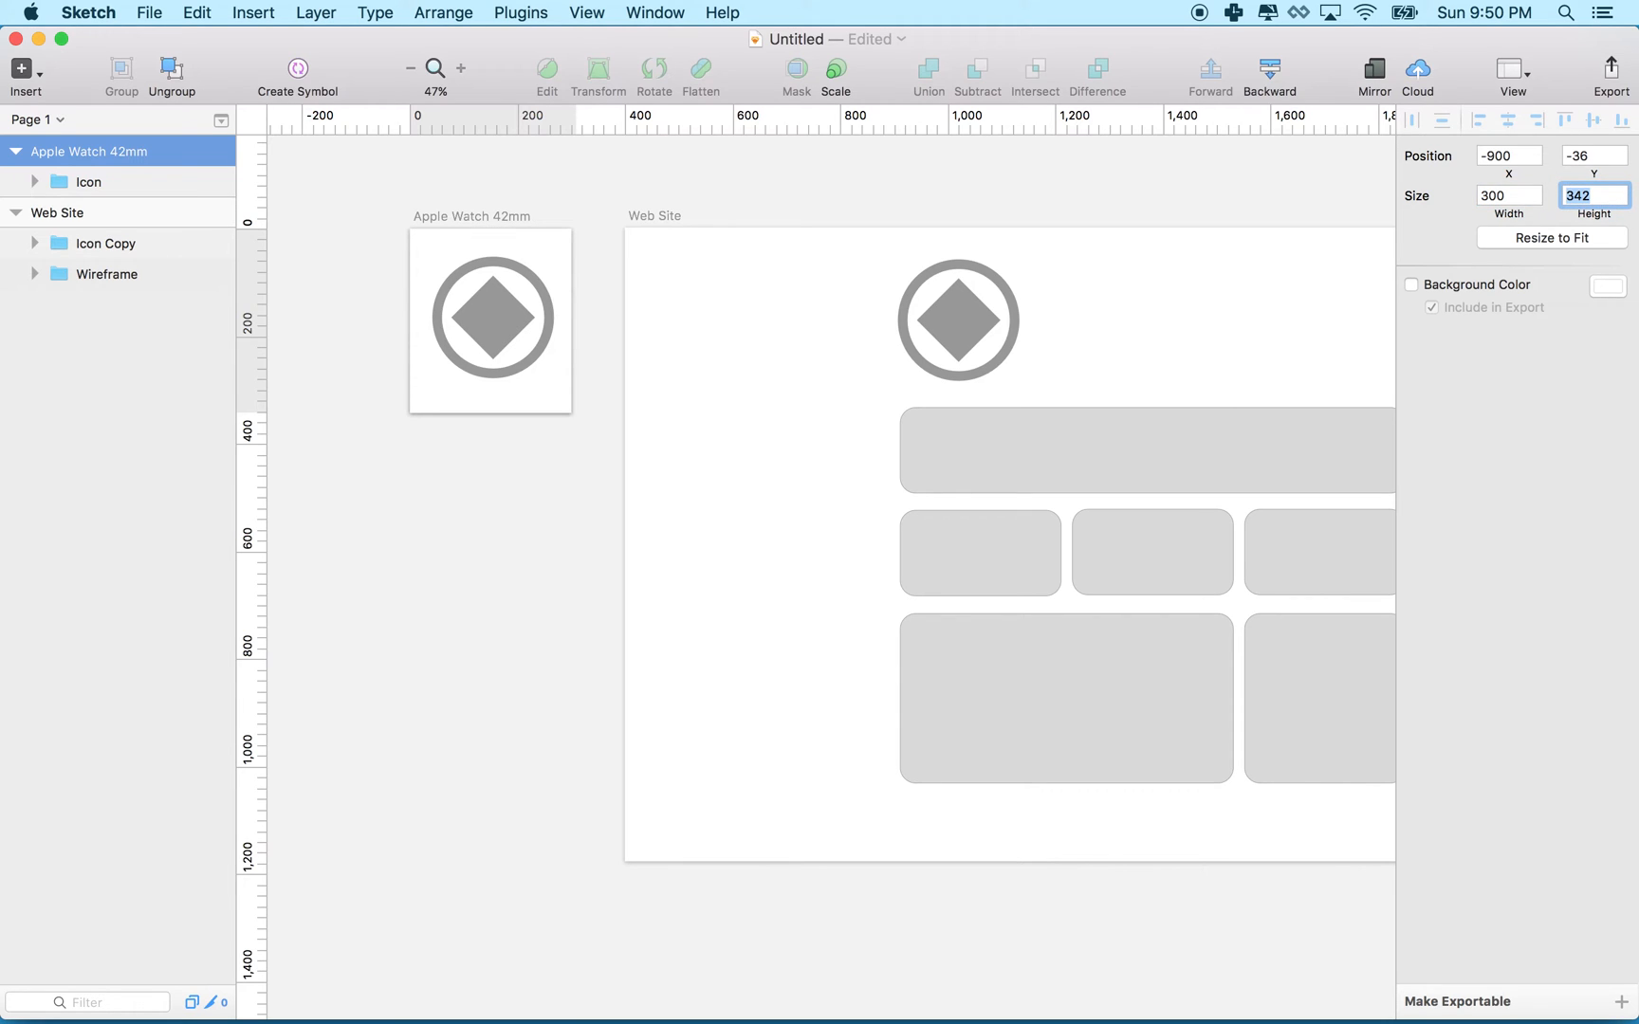
{"action": "type", "text": "300"}
{"action": "key", "text": "Return"}
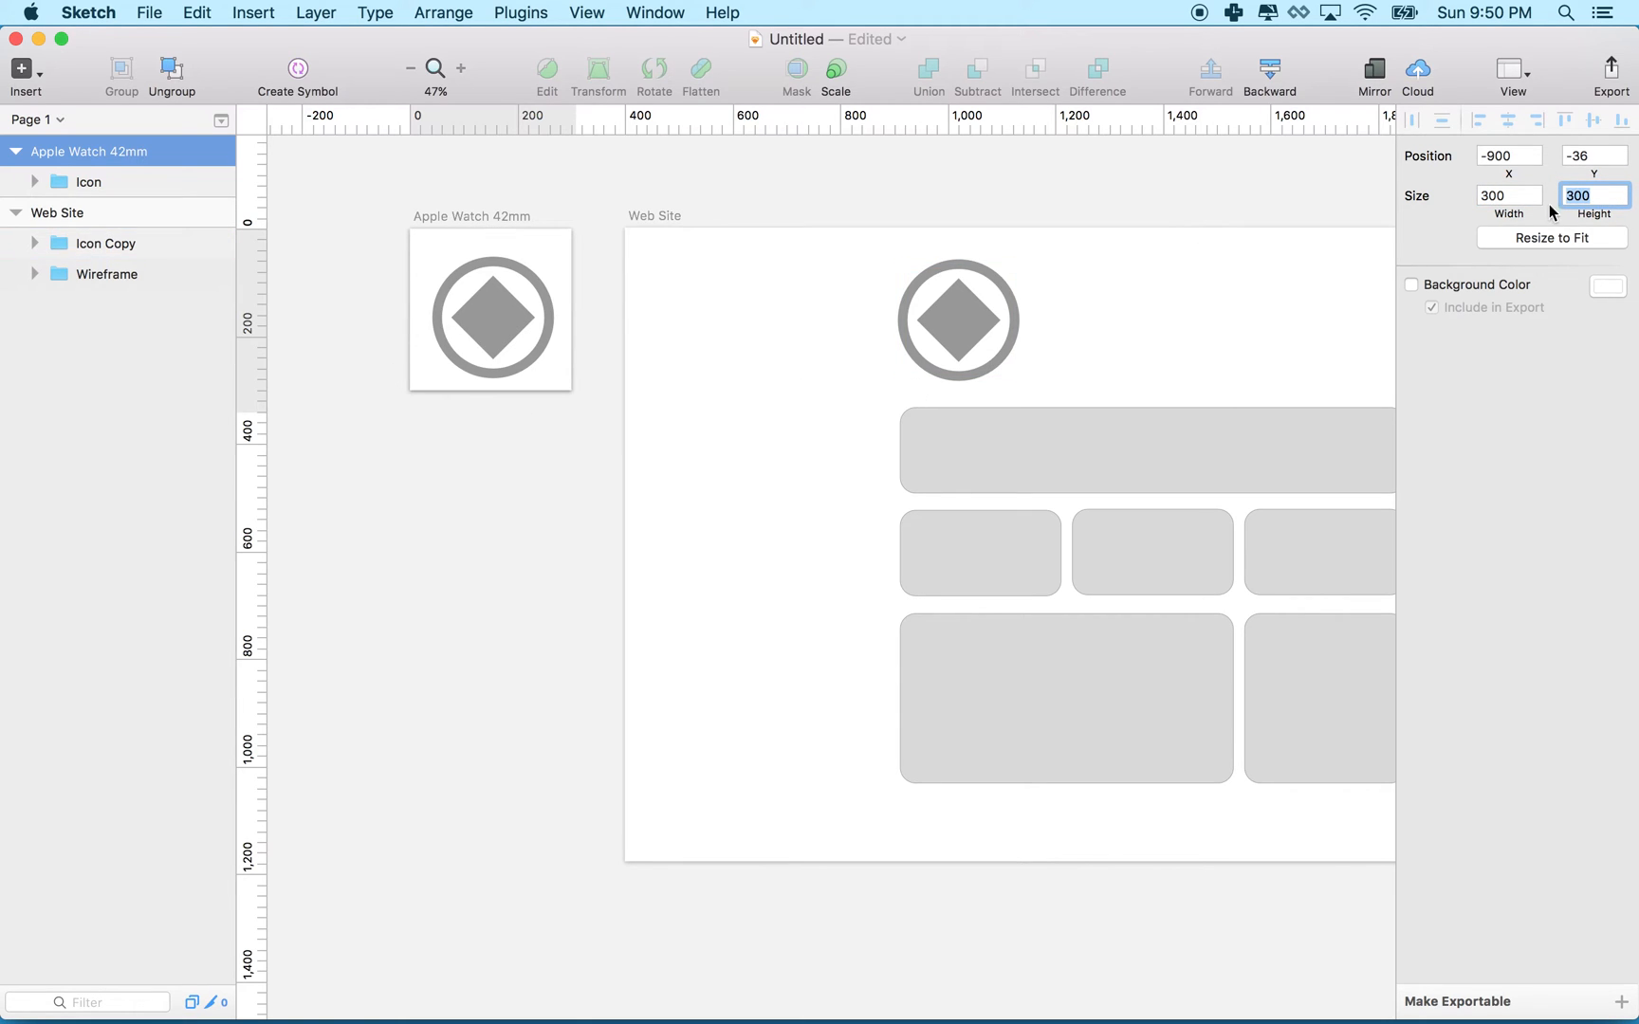
{"action": "key", "text": "Return"}
{"action": "scroll", "coordinate": [516, 353], "scroll_direction": "down", "scroll_amount": 2}
{"action": "left_click", "coordinate": [485, 365]}
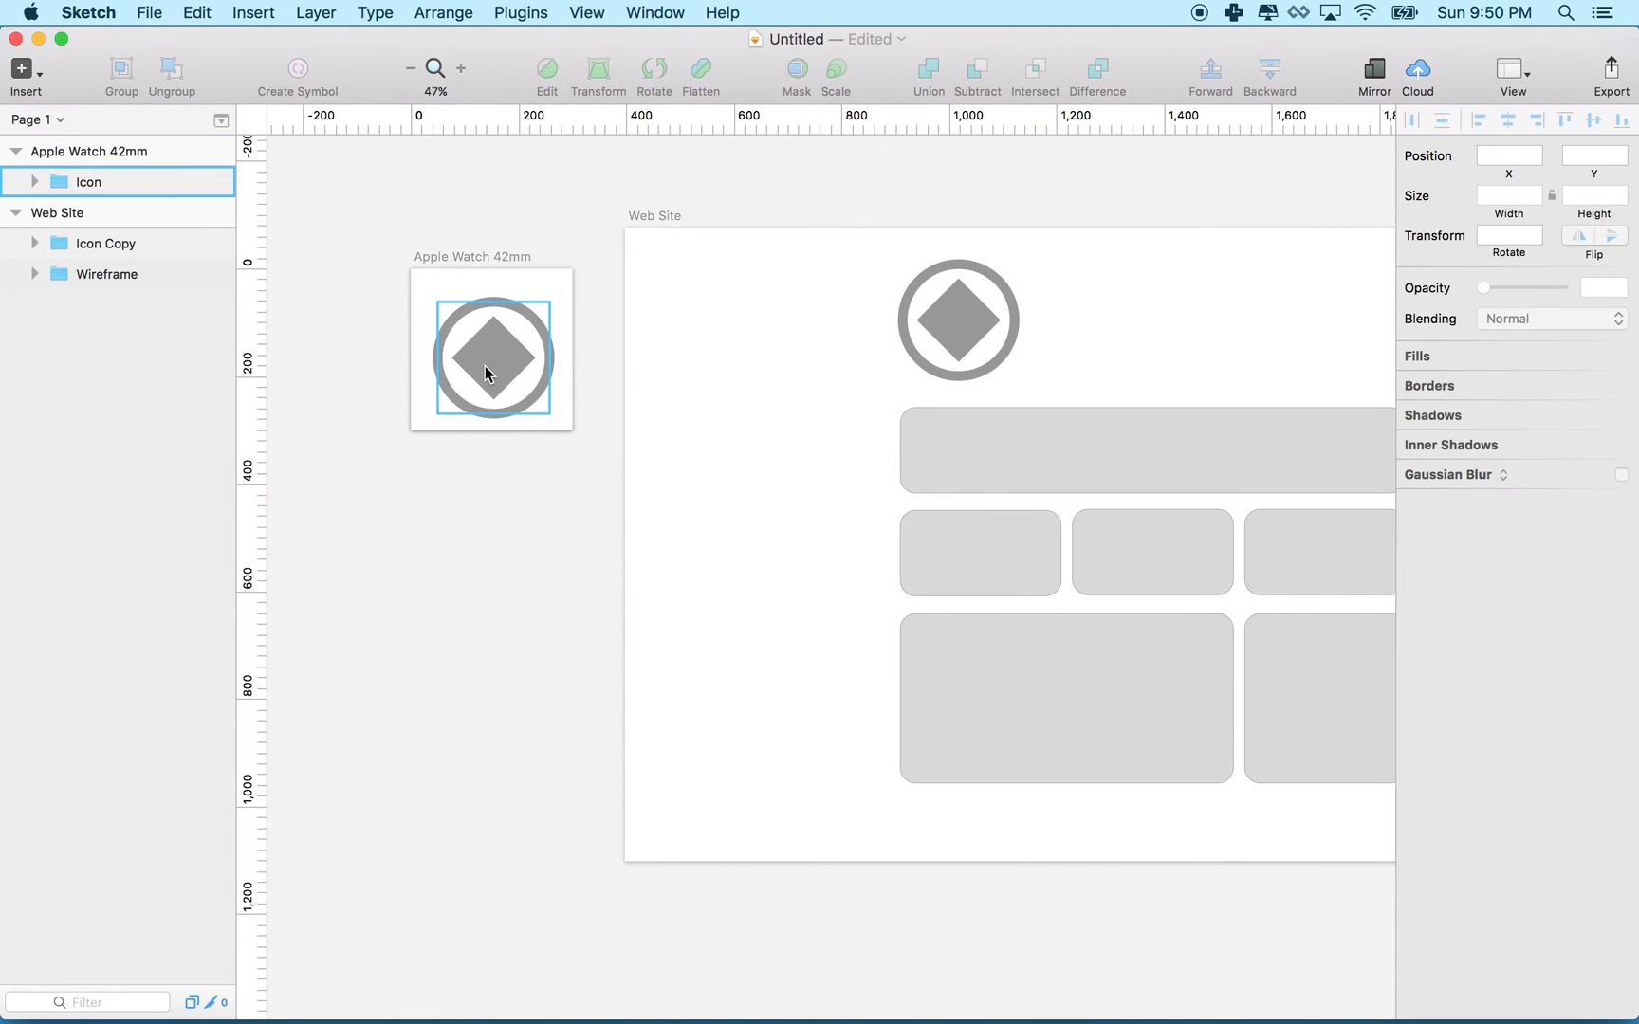
{"action": "left_click_drag", "start_coordinate": [486, 364], "coordinate": [474, 362]}
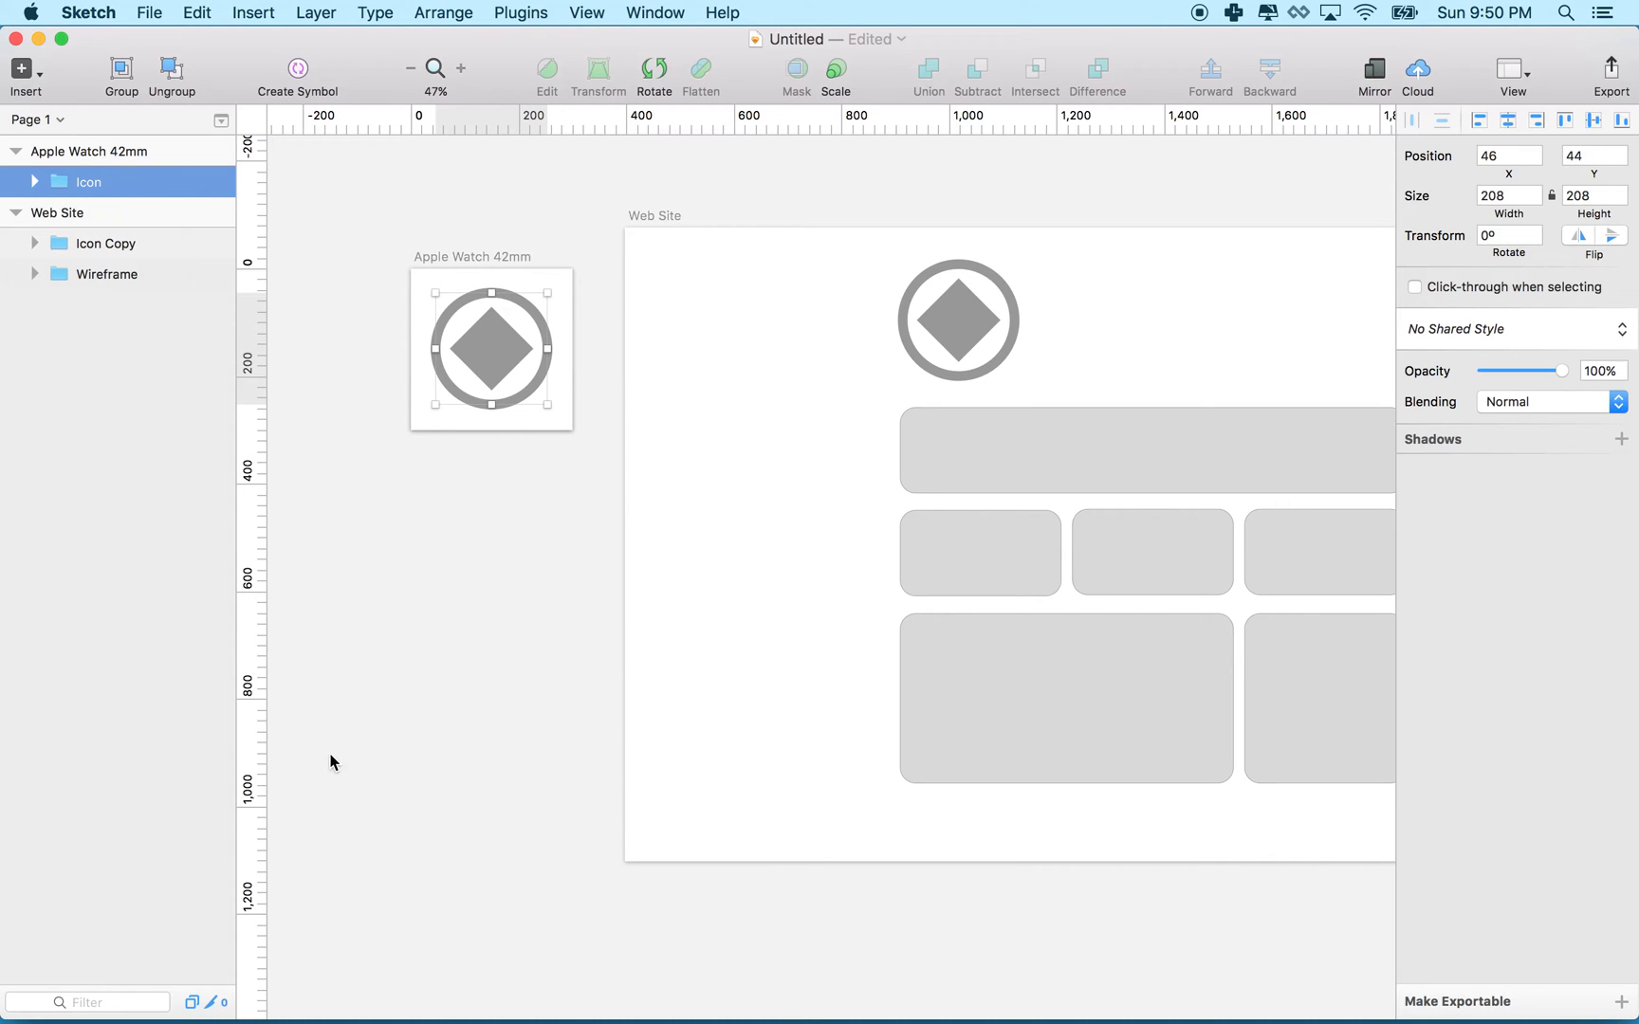
{"action": "mouse_move", "coordinate": [492, 348]}
{"action": "left_mouse_down"}
{"action": "mouse_move", "coordinate": [449, 337]}
{"action": "mouse_move", "coordinate": [487, 343]}
{"action": "left_mouse_up"}
- Add a 1x PNG export to the Apple Watch 42mm artboard, leaving Background Color off, and nudge it up-right
{"action": "left_click", "coordinate": [442, 258]}
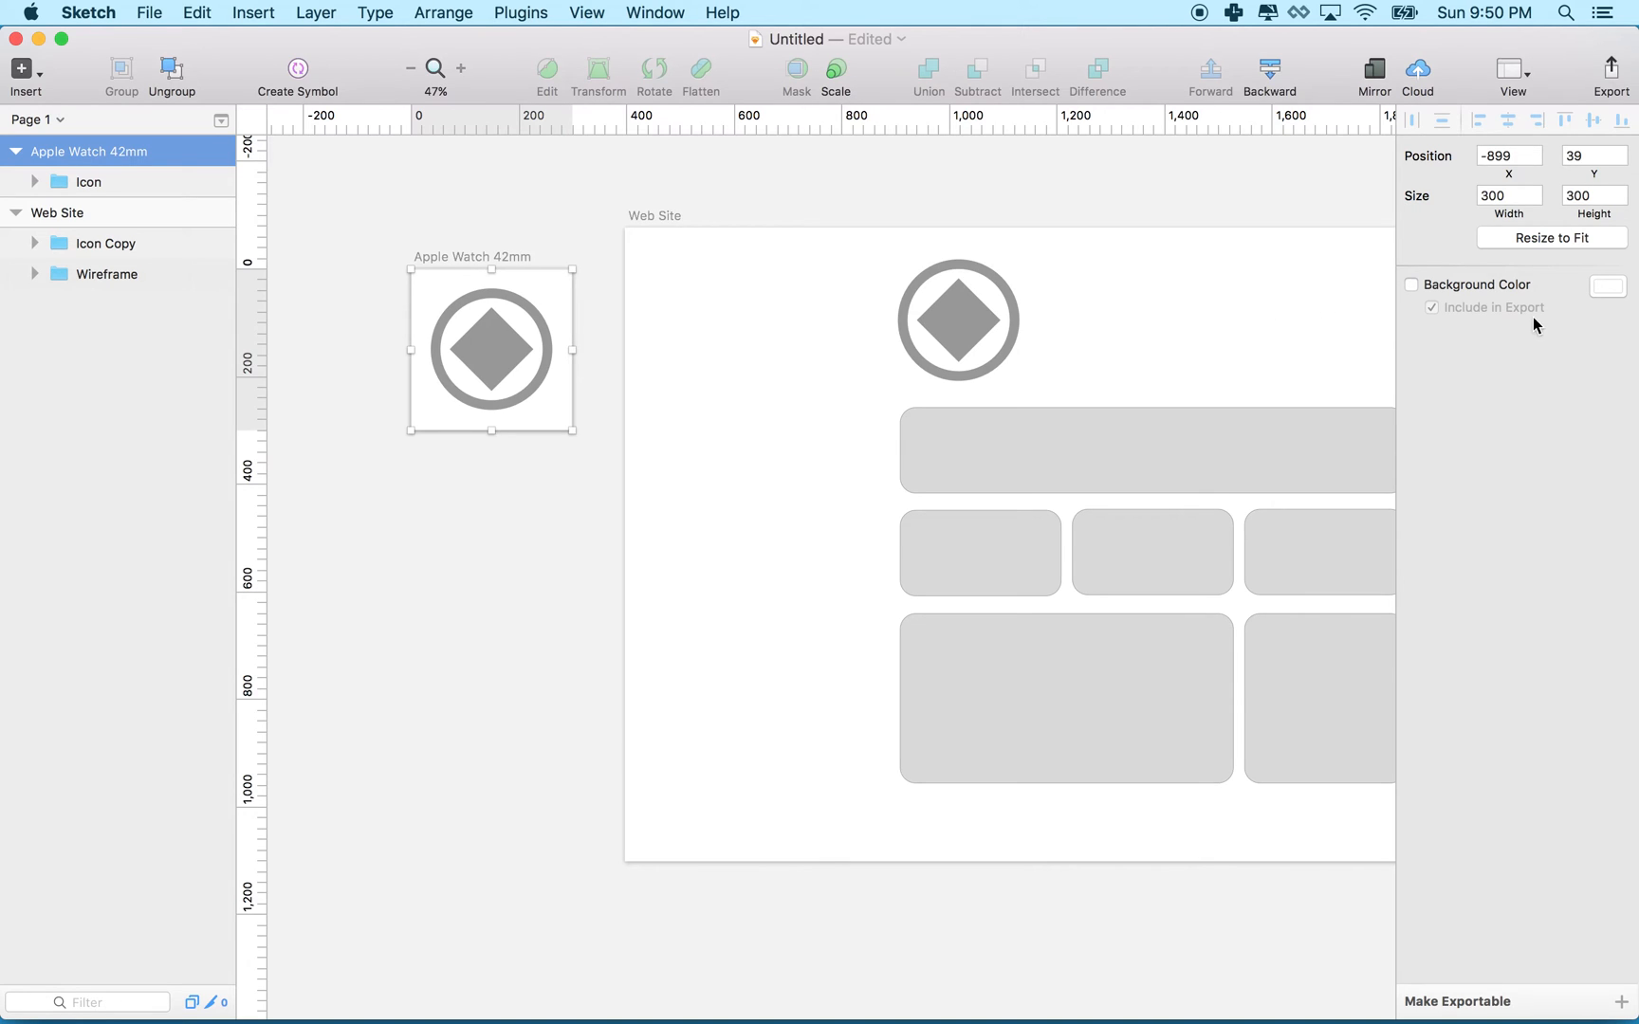
{"action": "left_click", "coordinate": [1412, 286]}
{"action": "left_click", "coordinate": [1411, 285]}
{"action": "left_click", "coordinate": [1476, 1012]}
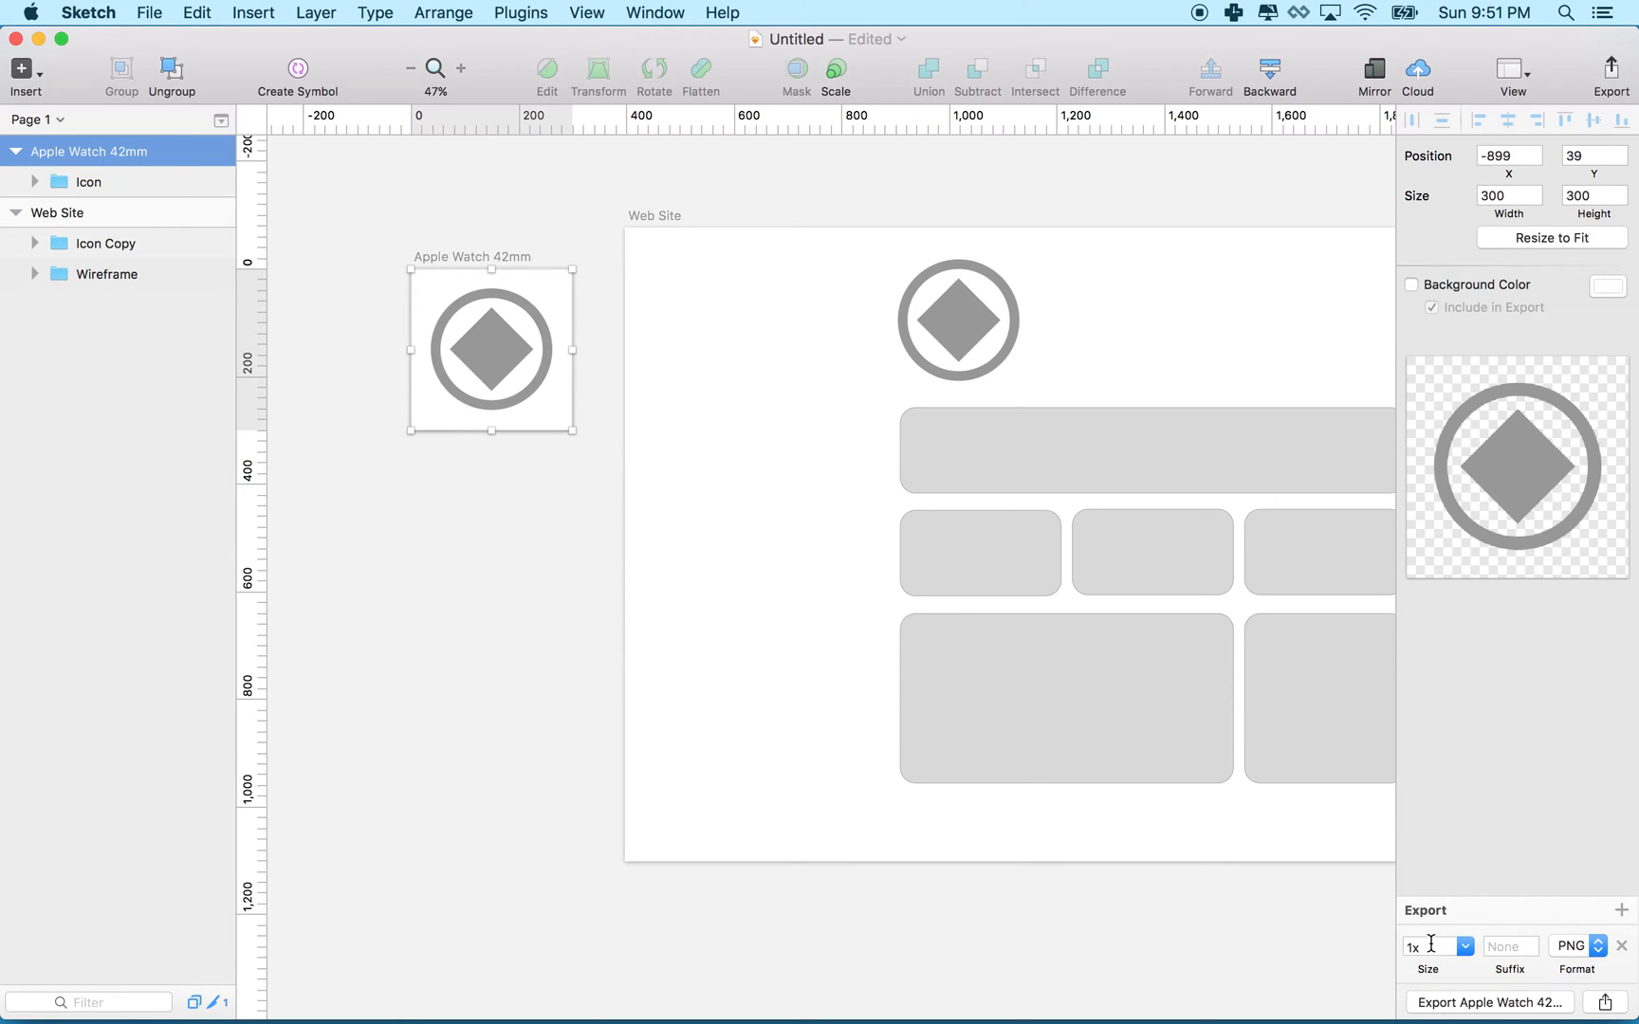
{"action": "left_click", "coordinate": [1432, 947]}
{"action": "scroll", "coordinate": [818, 500], "scroll_direction": "right", "scroll_amount": 3}
{"action": "scroll", "coordinate": [818, 500], "scroll_direction": "right", "scroll_amount": 3}
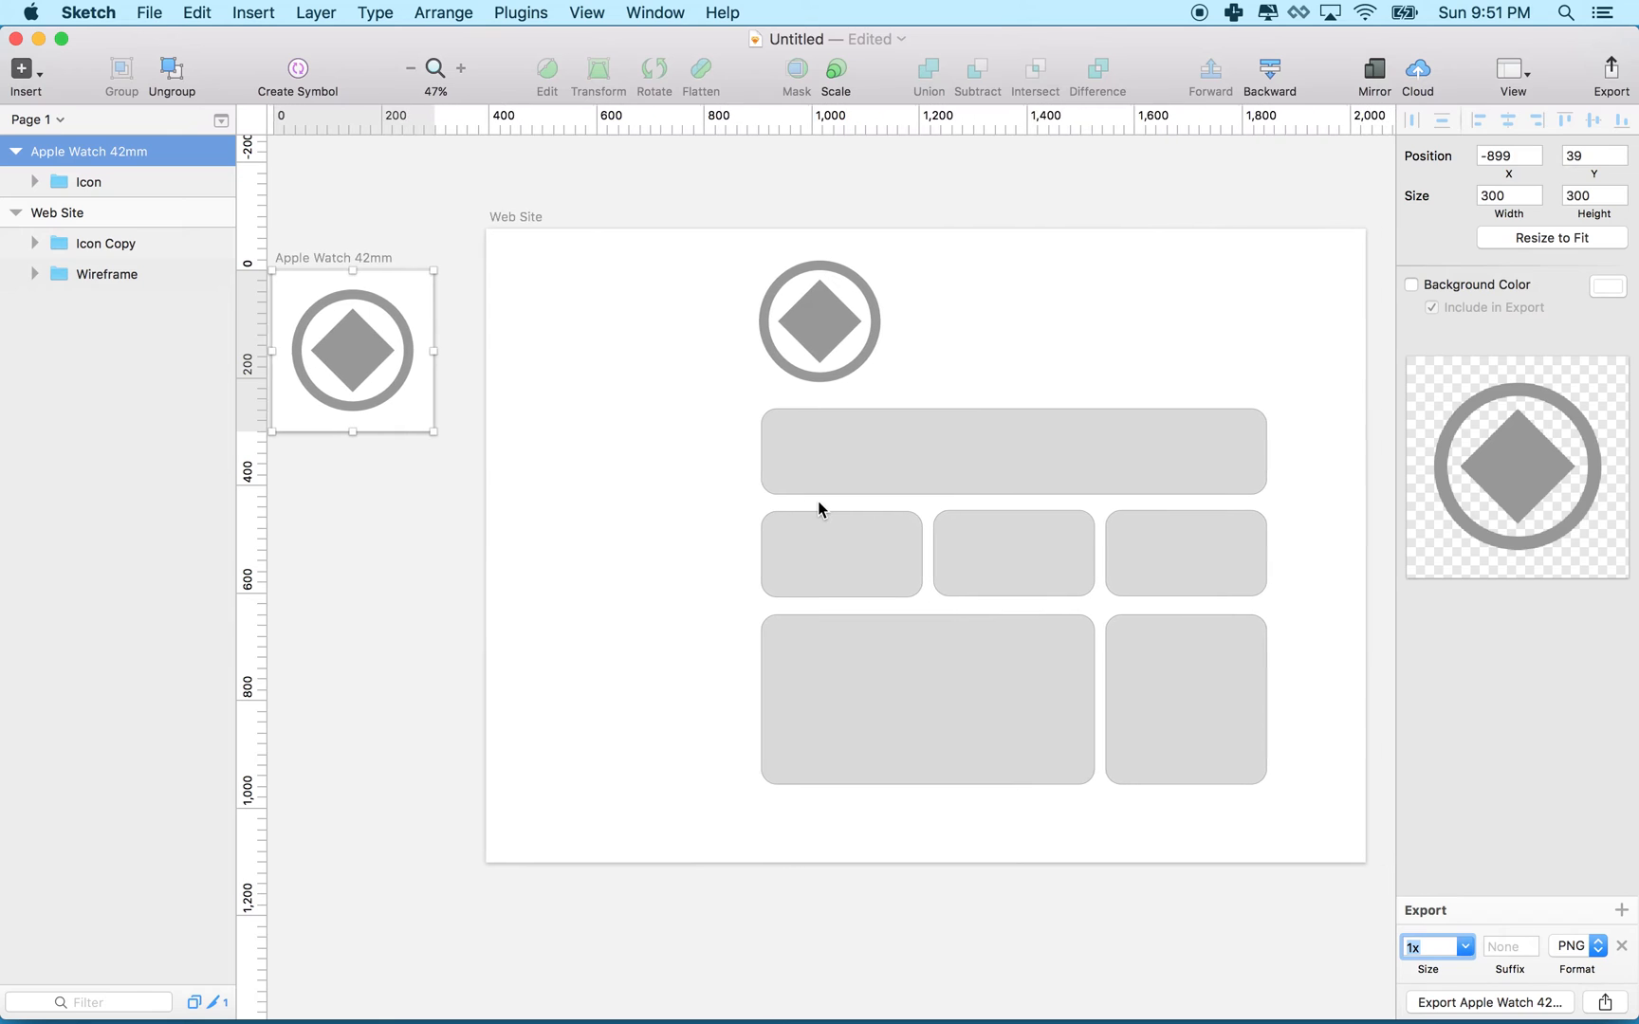
{"action": "scroll", "coordinate": [818, 501], "scroll_direction": "left", "scroll_amount": 4}
{"action": "scroll", "coordinate": [818, 501], "scroll_direction": "down", "scroll_amount": 1}
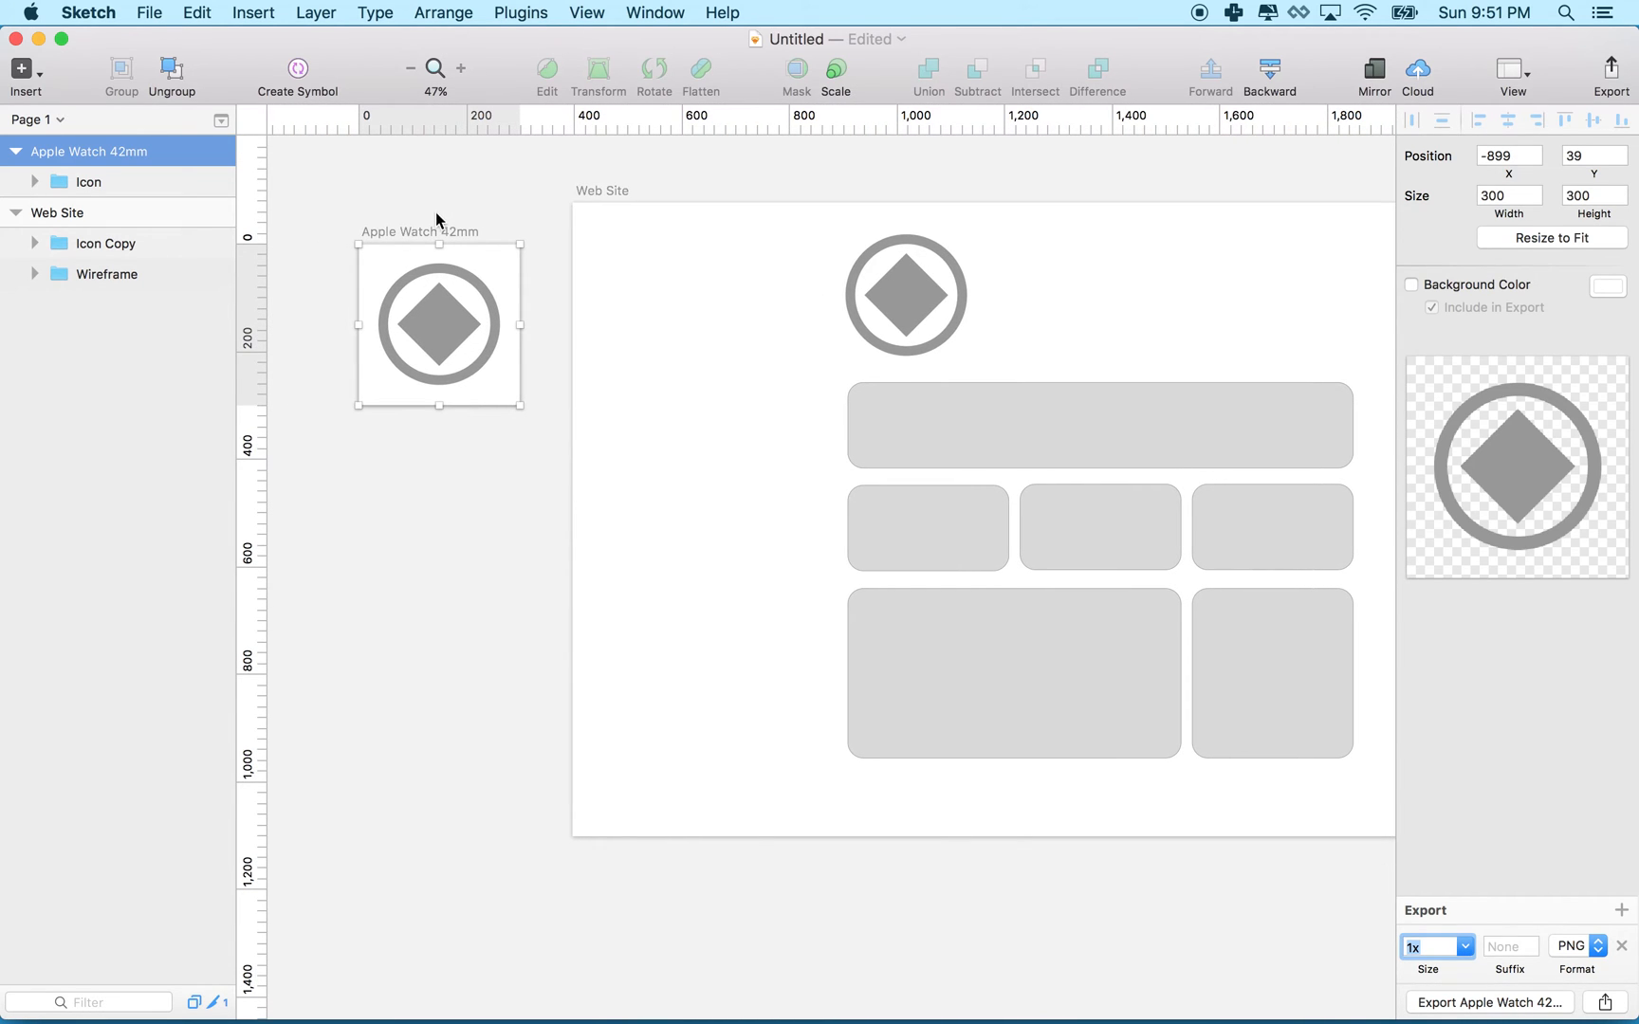
{"action": "left_click_drag", "start_coordinate": [434, 231], "coordinate": [454, 189]}
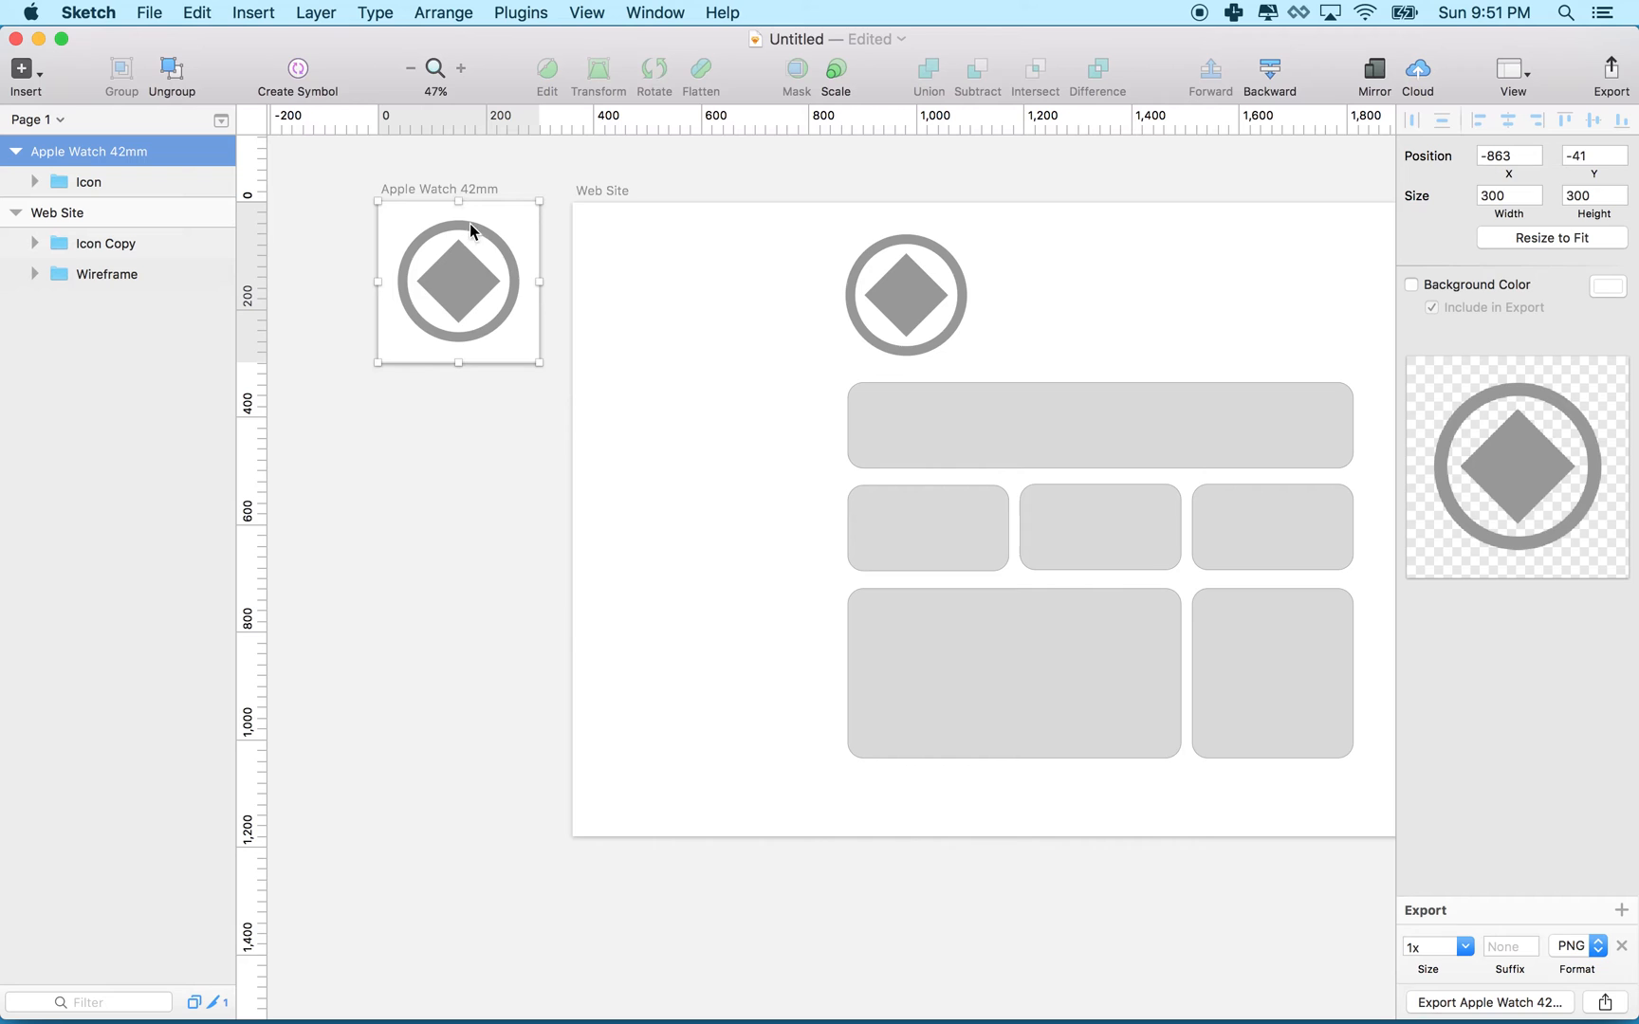
{"action": "scroll", "coordinate": [528, 293], "scroll_direction": "down", "scroll_amount": 1}
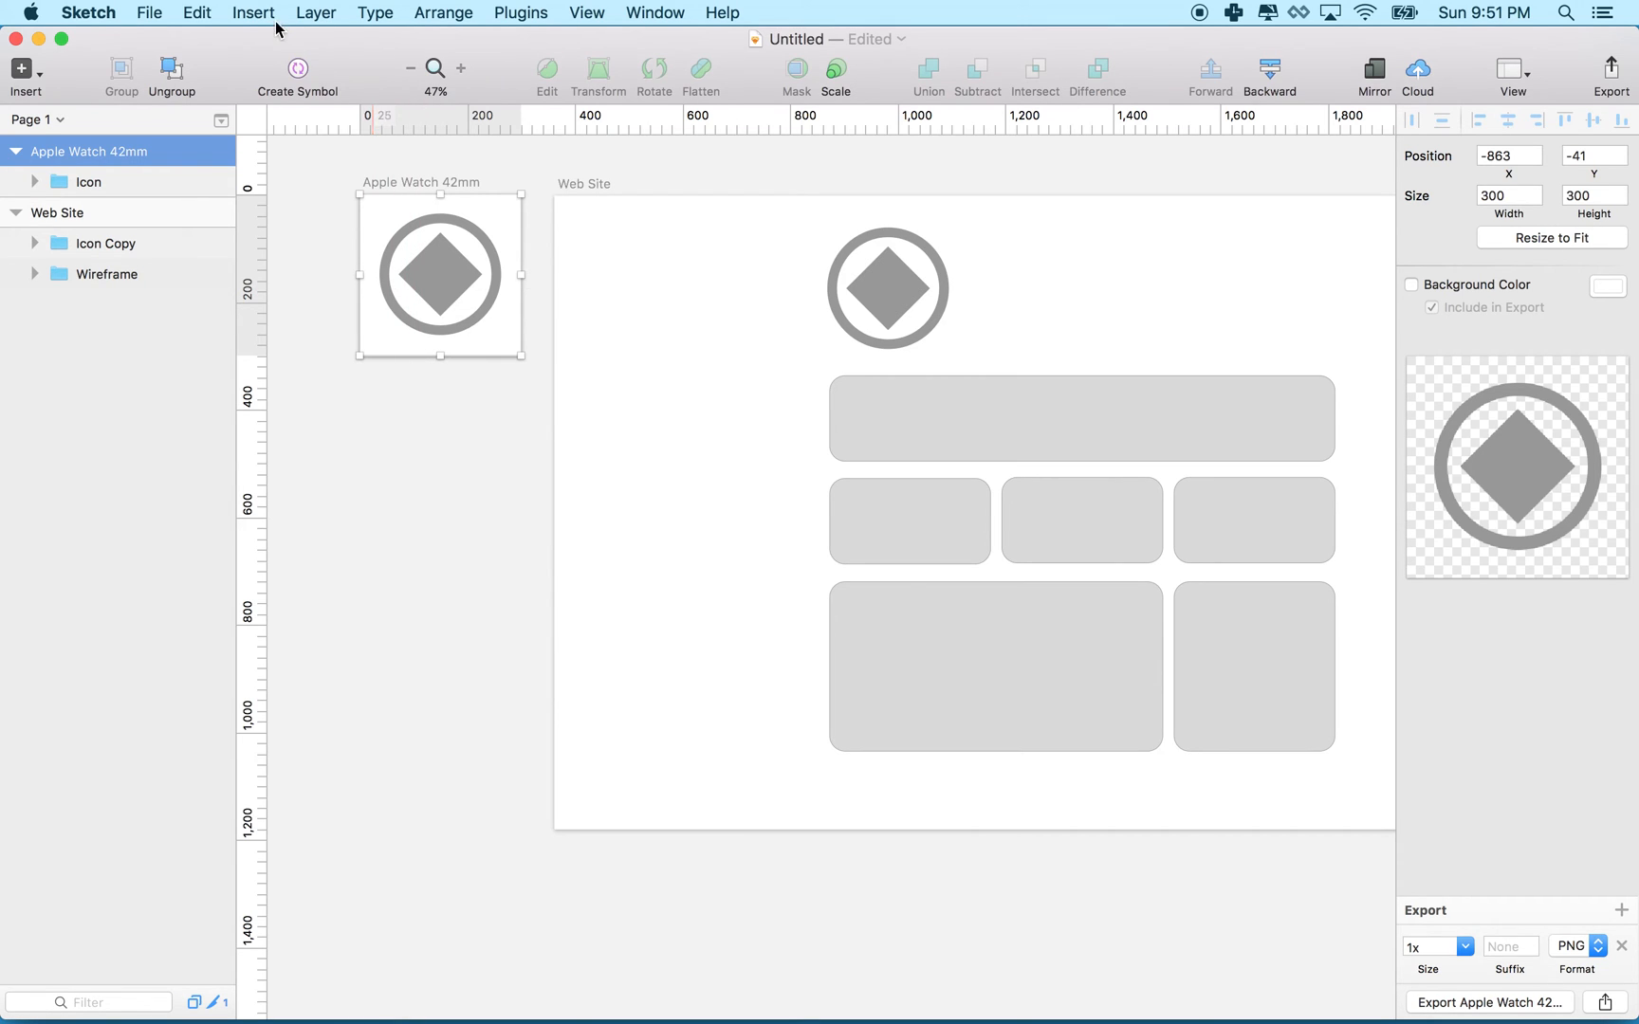
- Create a new 'Untitled 2' document from the Web Design template via File > New From Template
{"action": "left_click", "coordinate": [151, 14]}
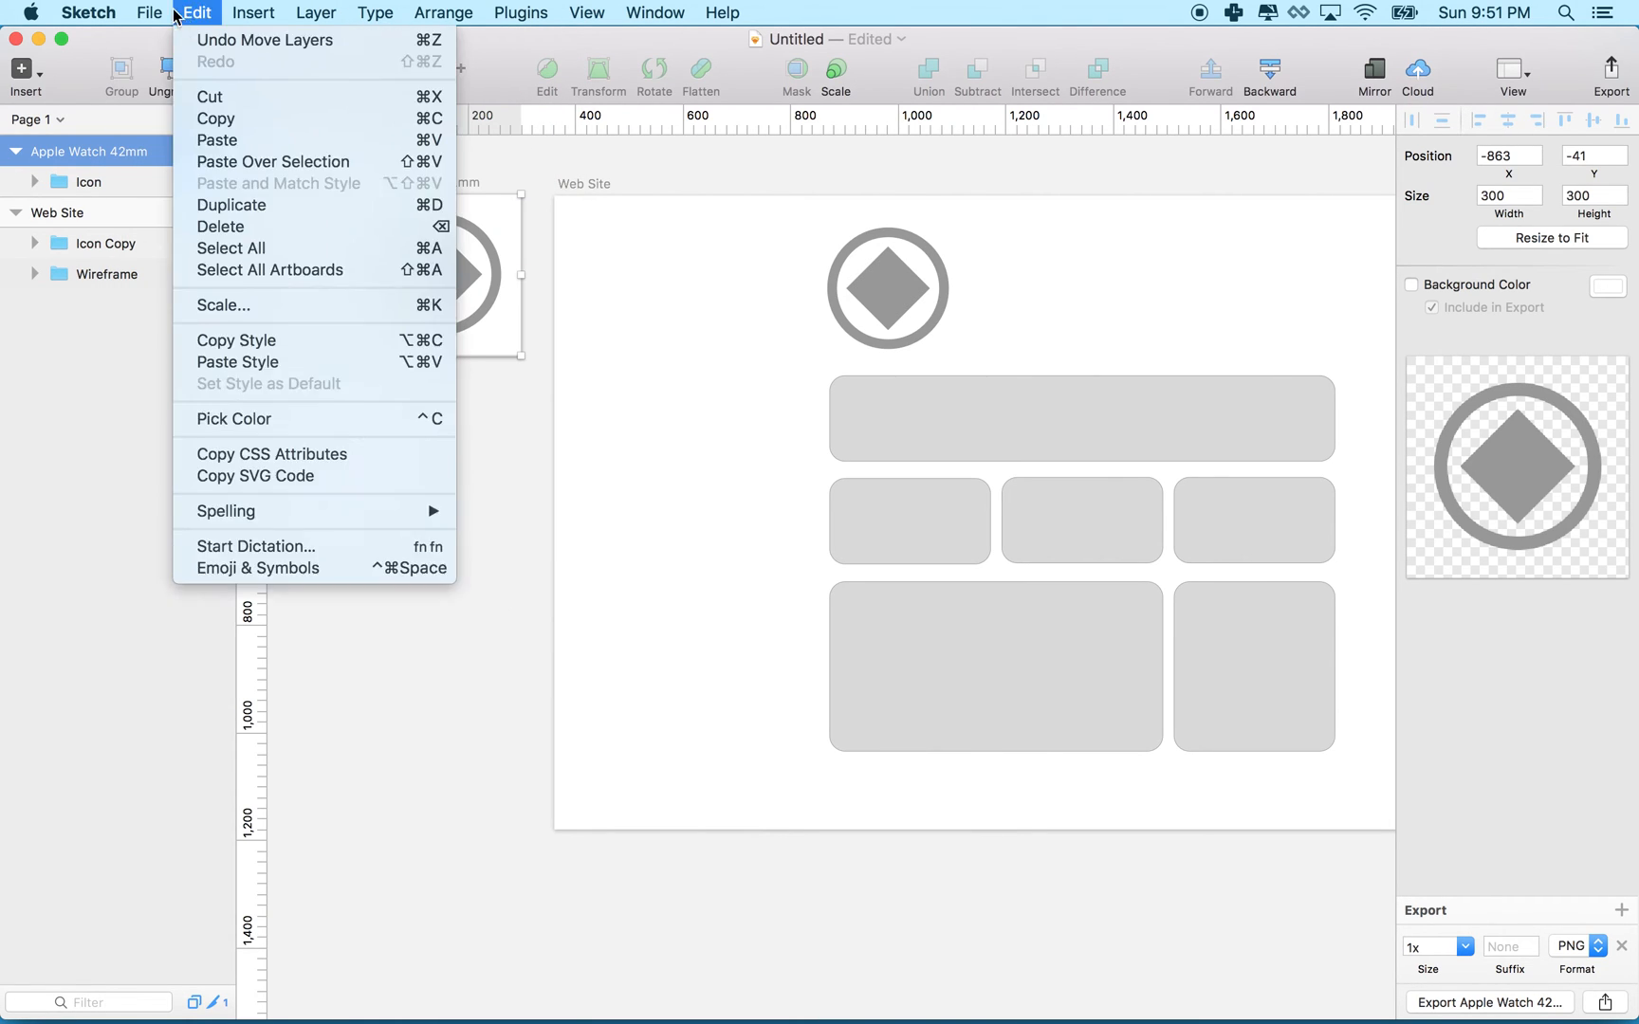
{"action": "mouse_move", "coordinate": [224, 61]}
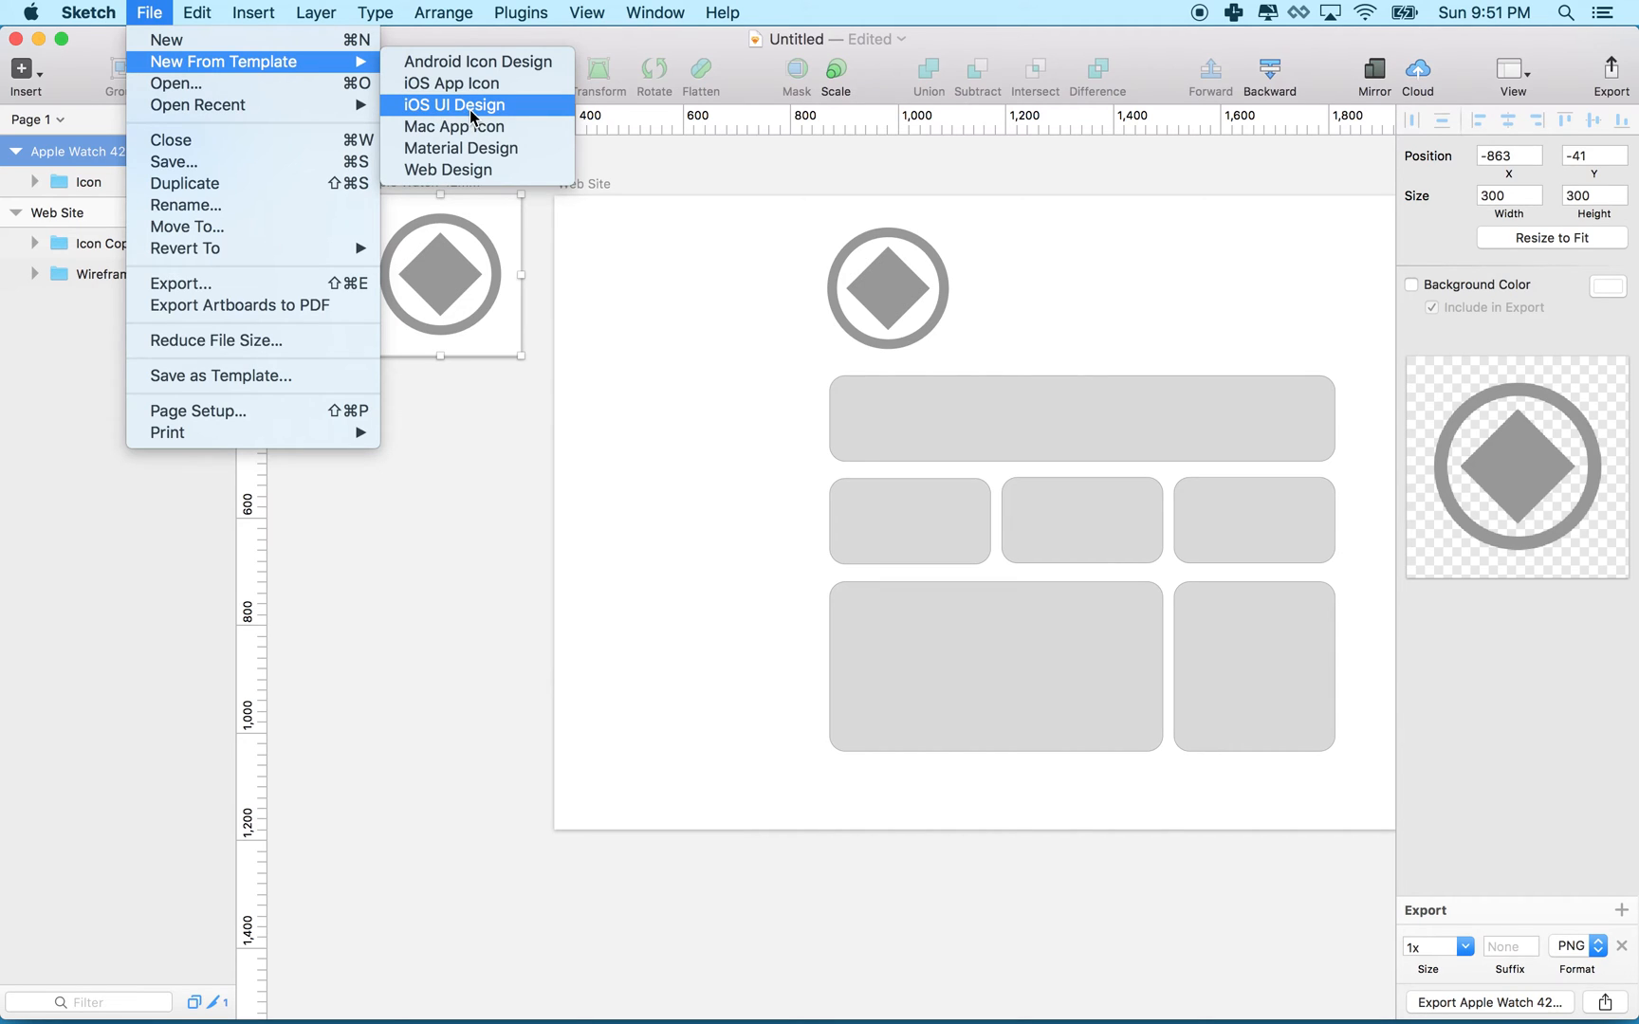
{"action": "left_click", "coordinate": [447, 169]}
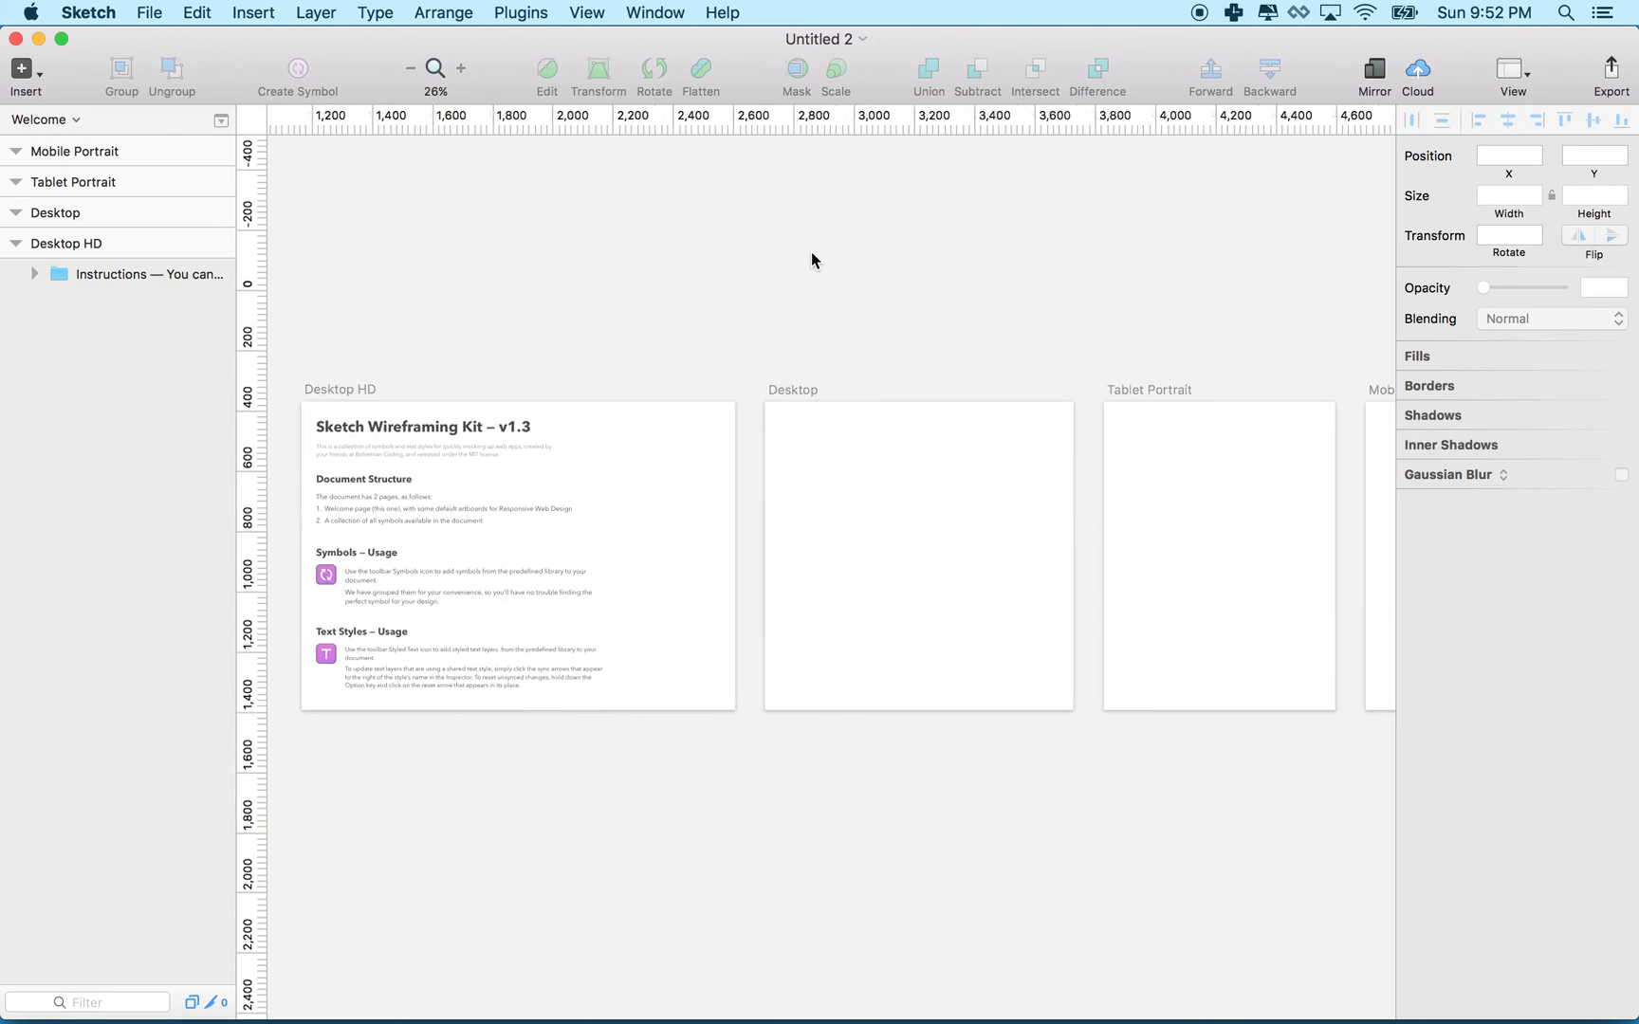
{"action": "scroll", "coordinate": [810, 251], "scroll_direction": "right", "scroll_amount": 10}
{"action": "scroll", "coordinate": [809, 250], "scroll_direction": "left", "scroll_amount": 5}
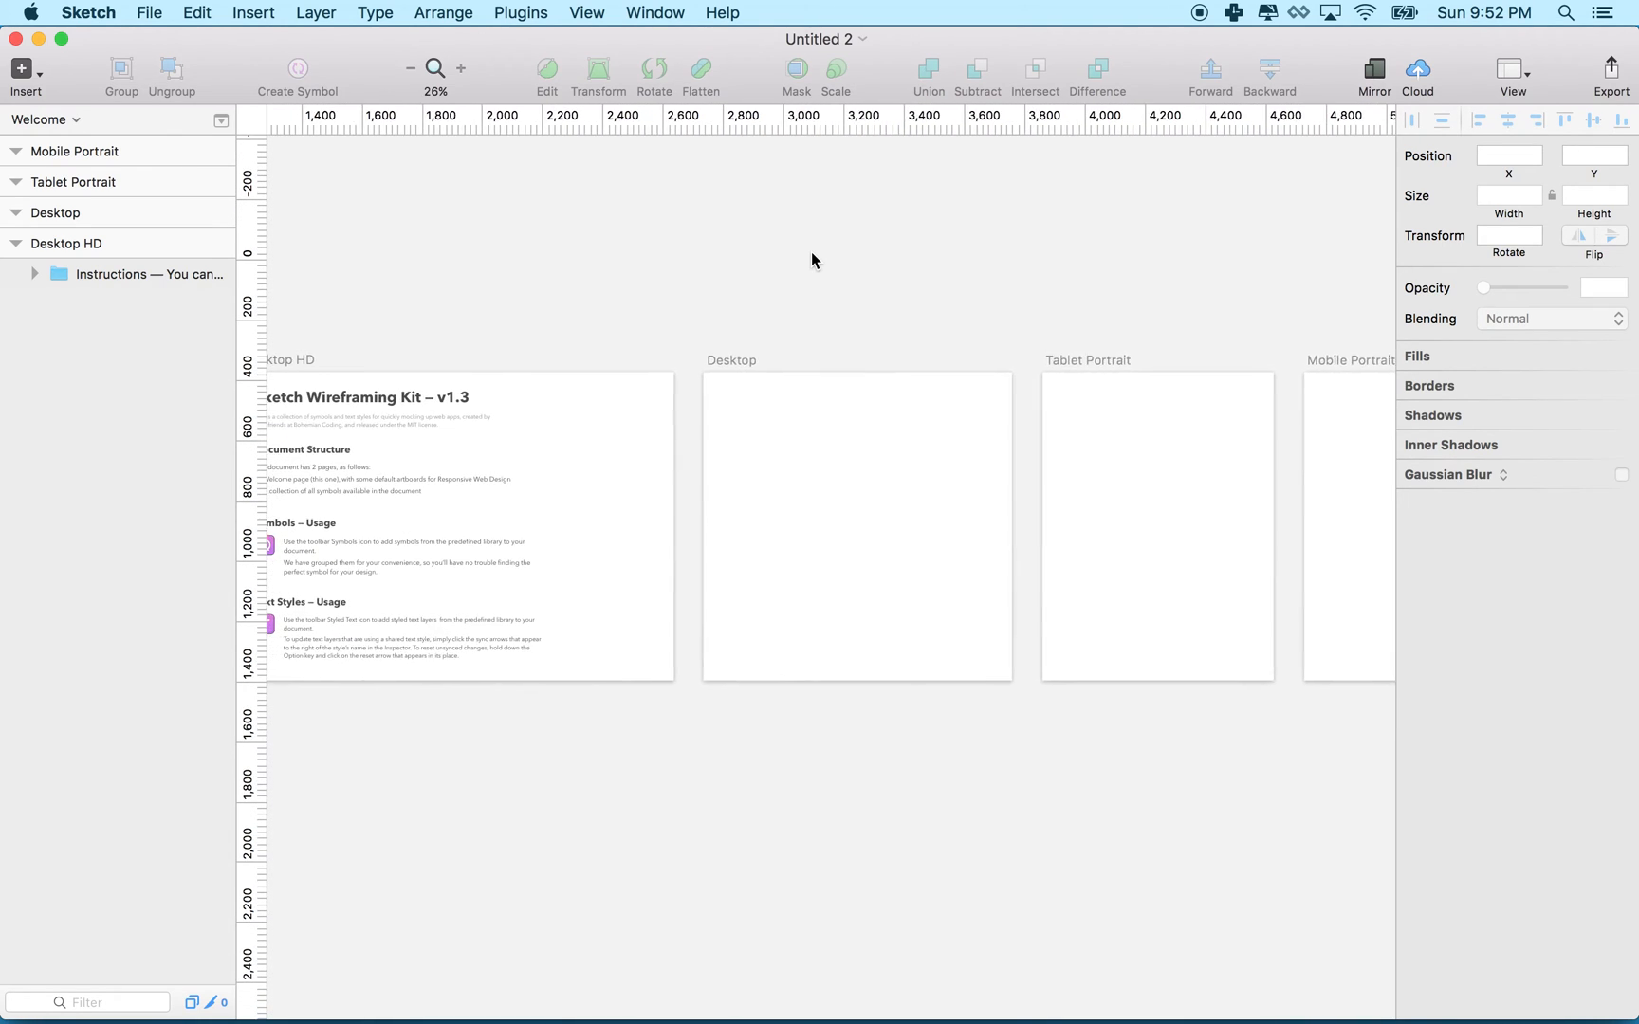
{"action": "scroll", "coordinate": [811, 251], "scroll_direction": "left", "scroll_amount": 5}
{"action": "scroll", "coordinate": [810, 252], "scroll_direction": "down", "scroll_amount": 2}
{"action": "scroll", "coordinate": [811, 251], "scroll_direction": "left", "scroll_amount": 1}
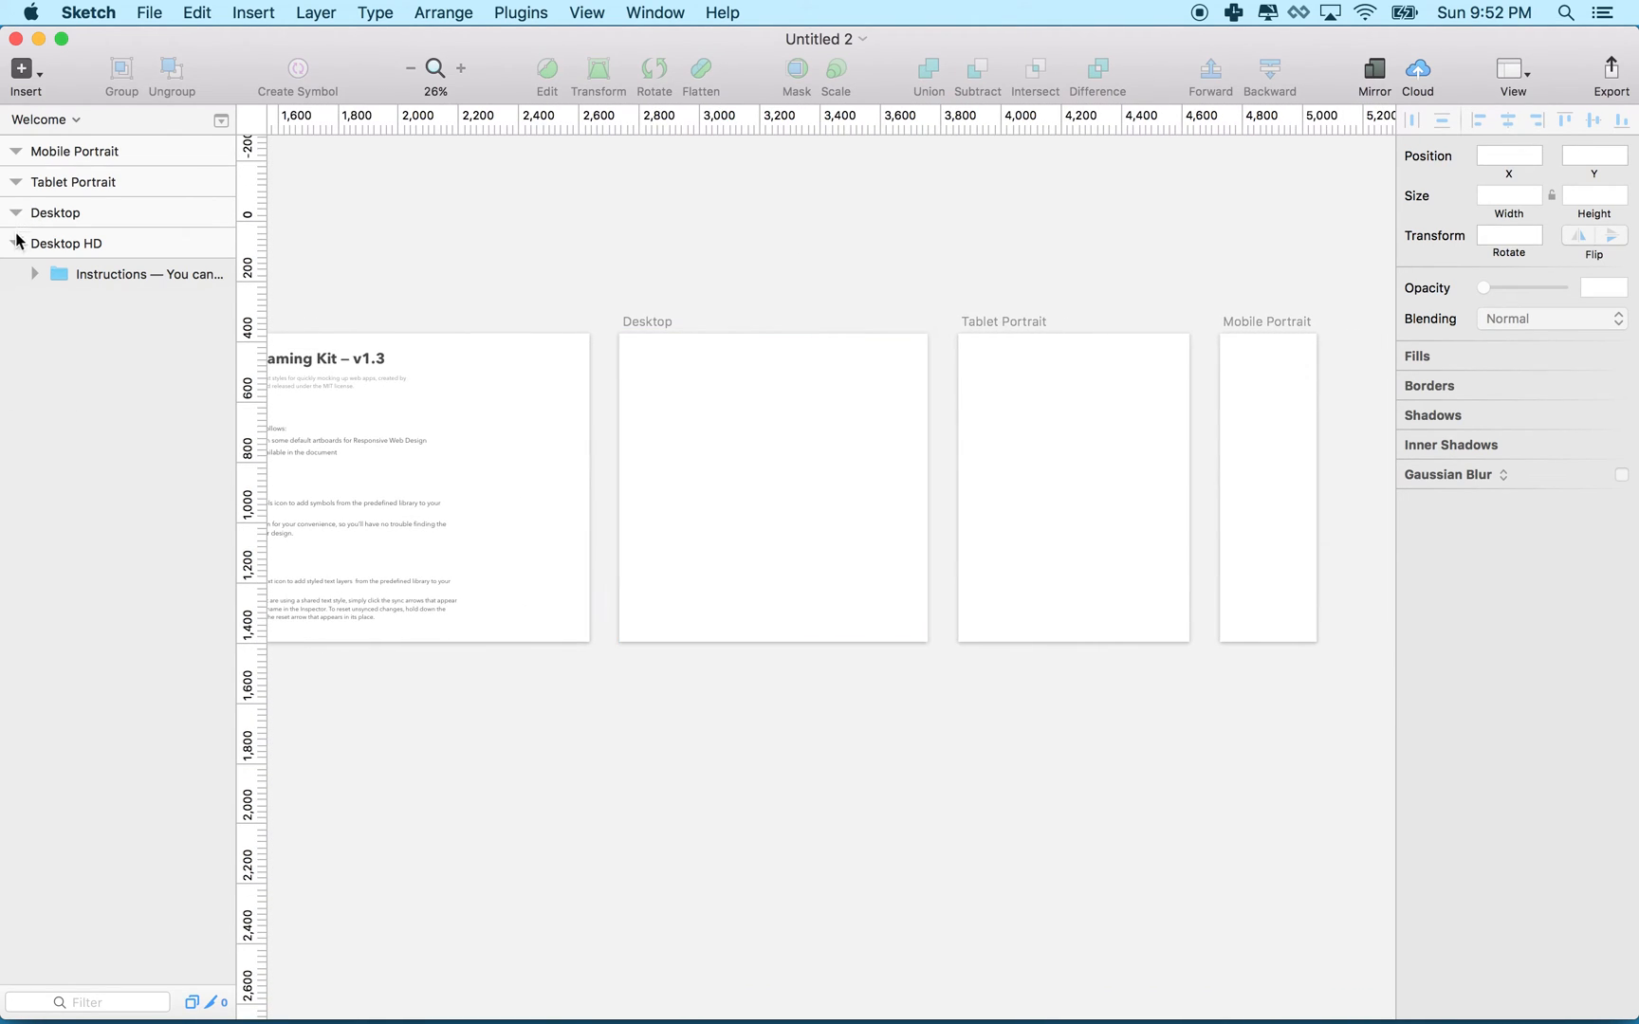
{"action": "left_click", "coordinate": [15, 246]}
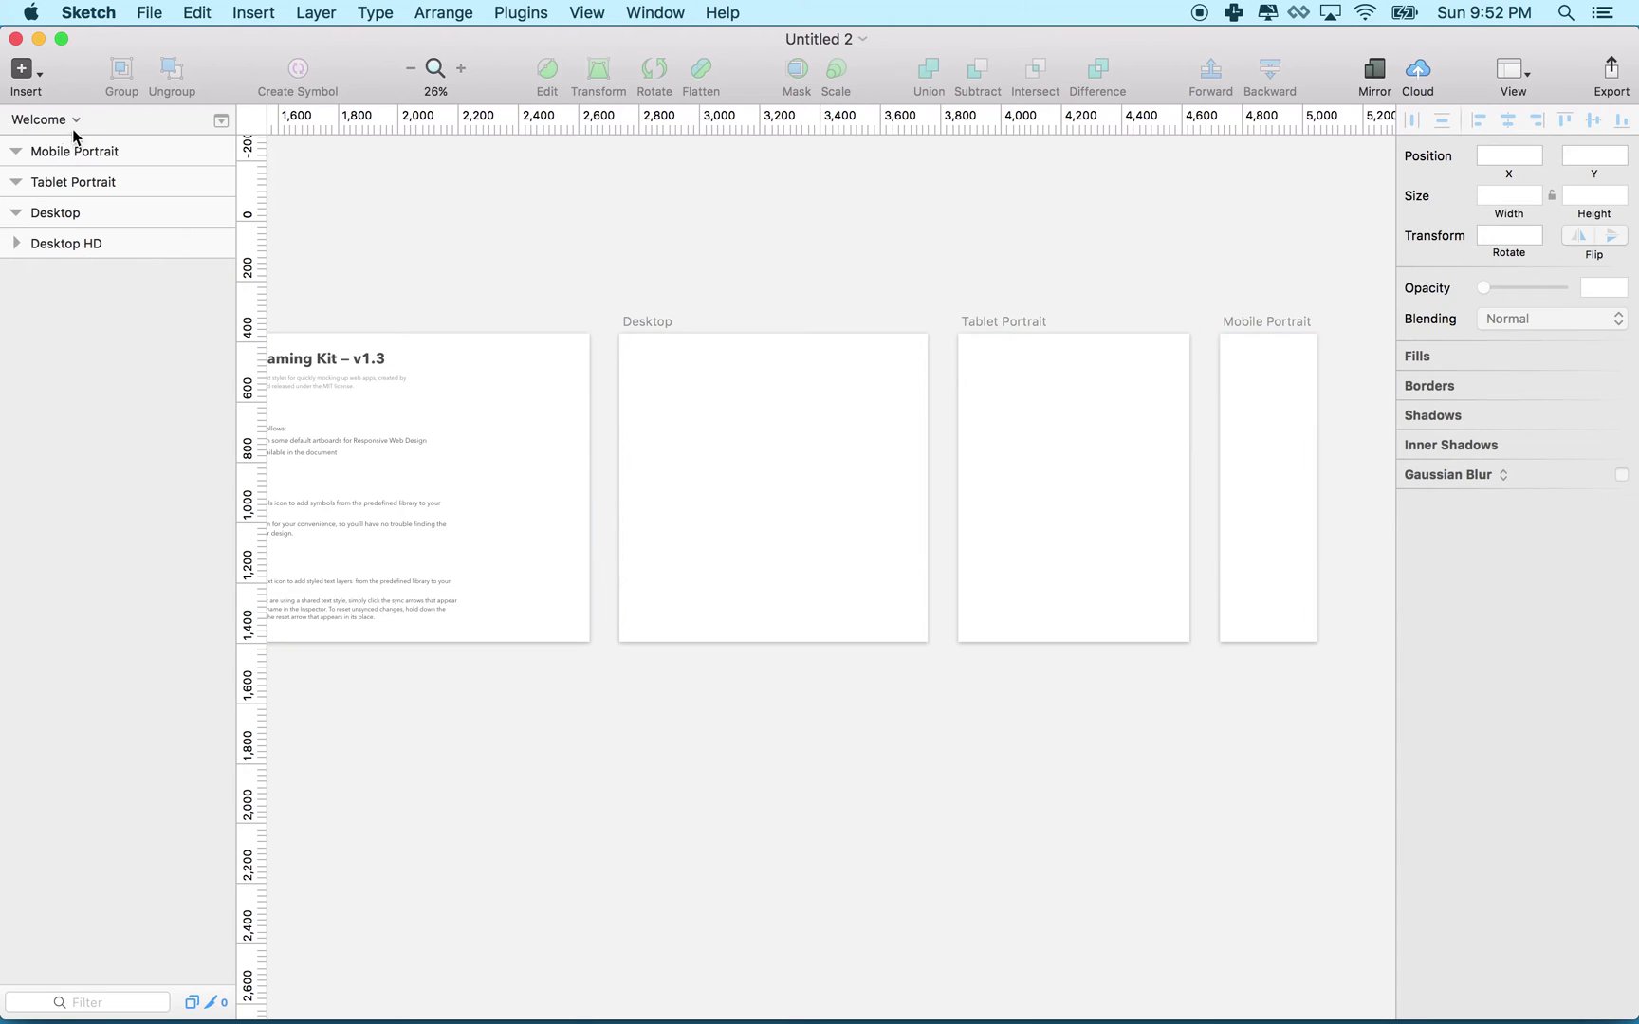
{"action": "left_click", "coordinate": [63, 244]}
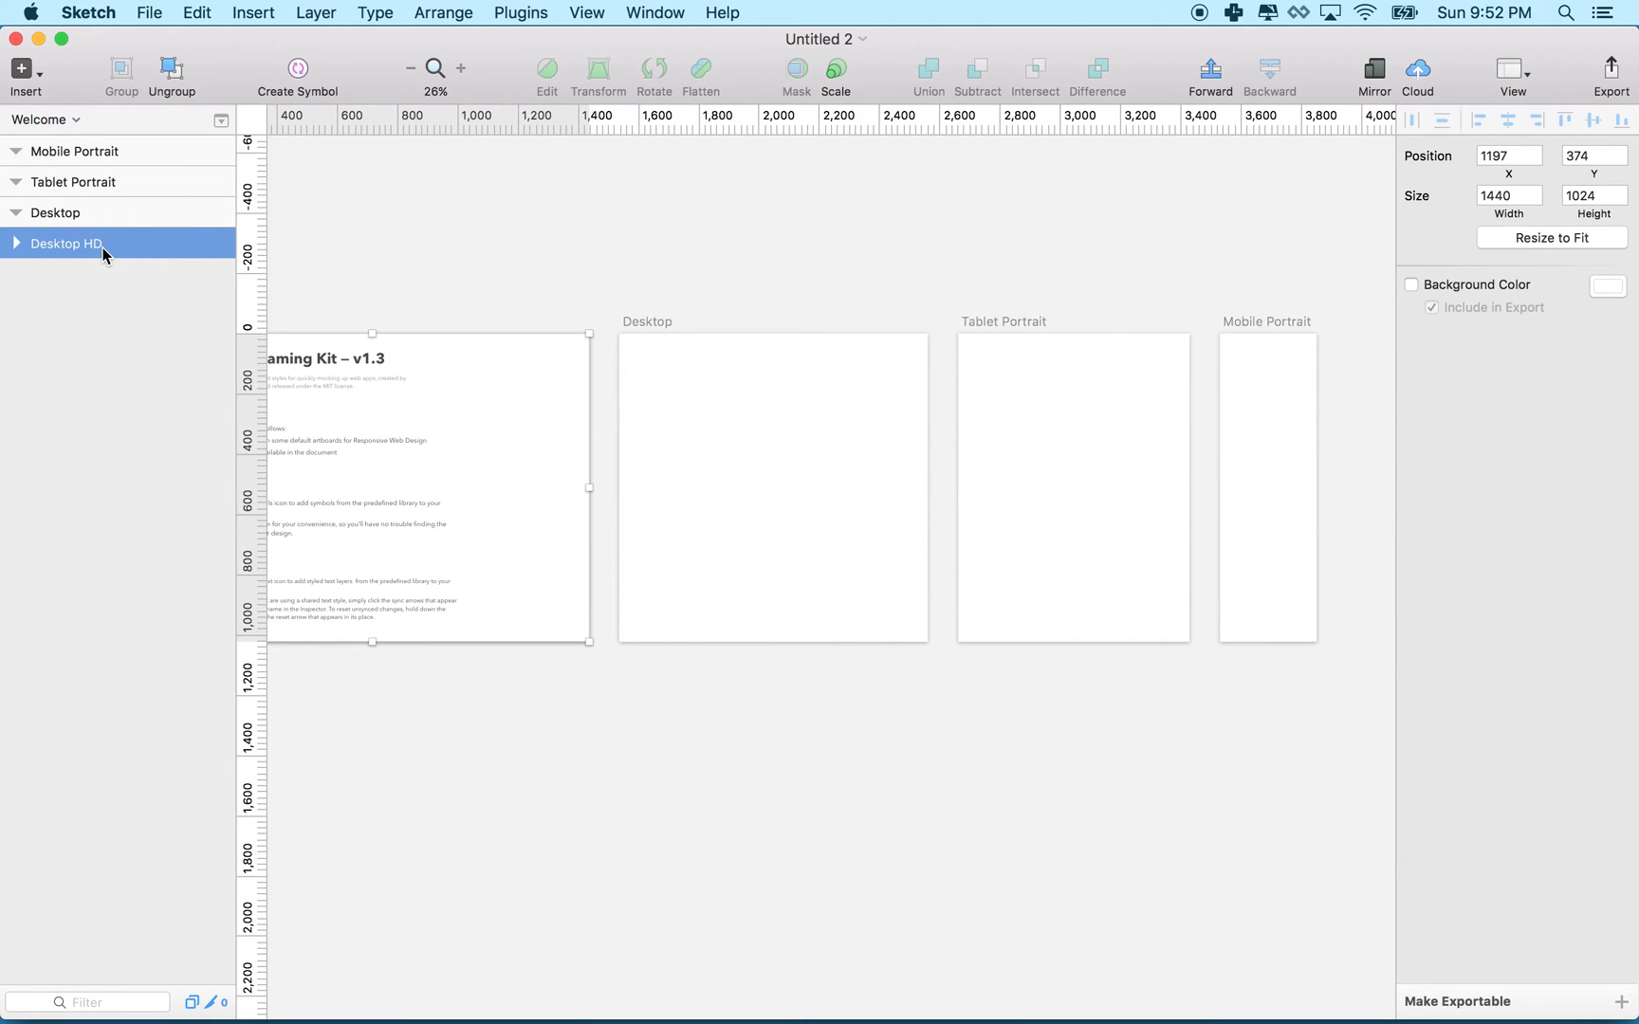
{"action": "left_click", "coordinate": [39, 183]}
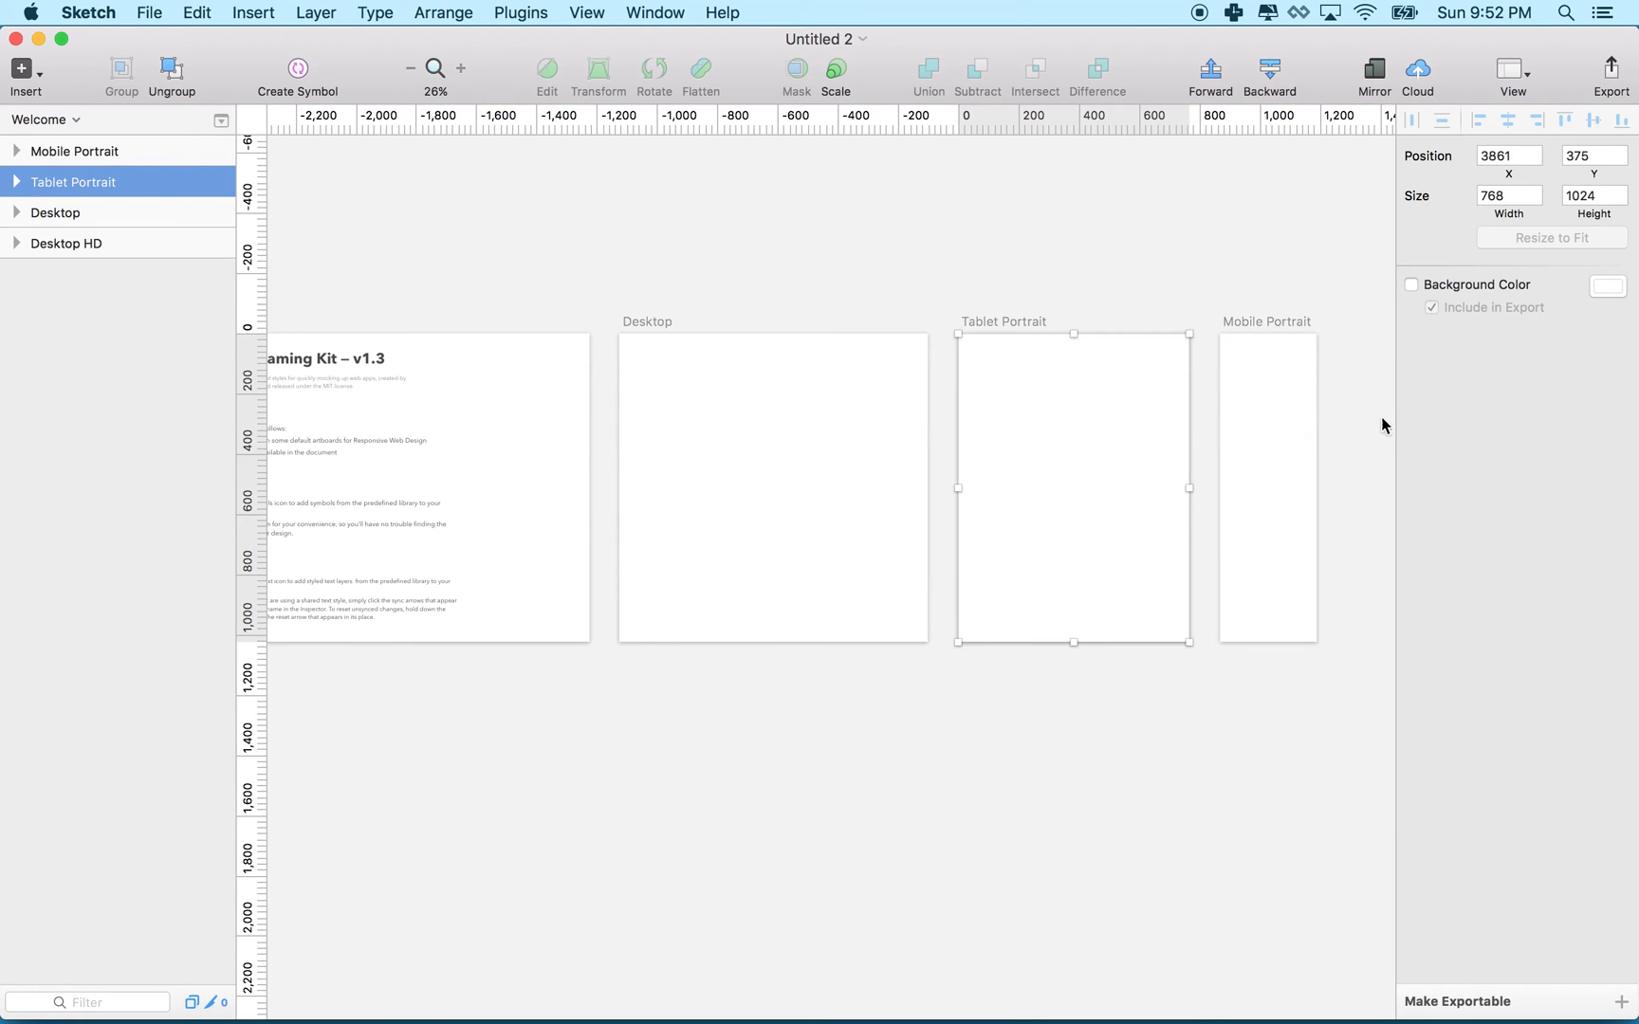
{"action": "left_click", "coordinate": [1242, 383]}
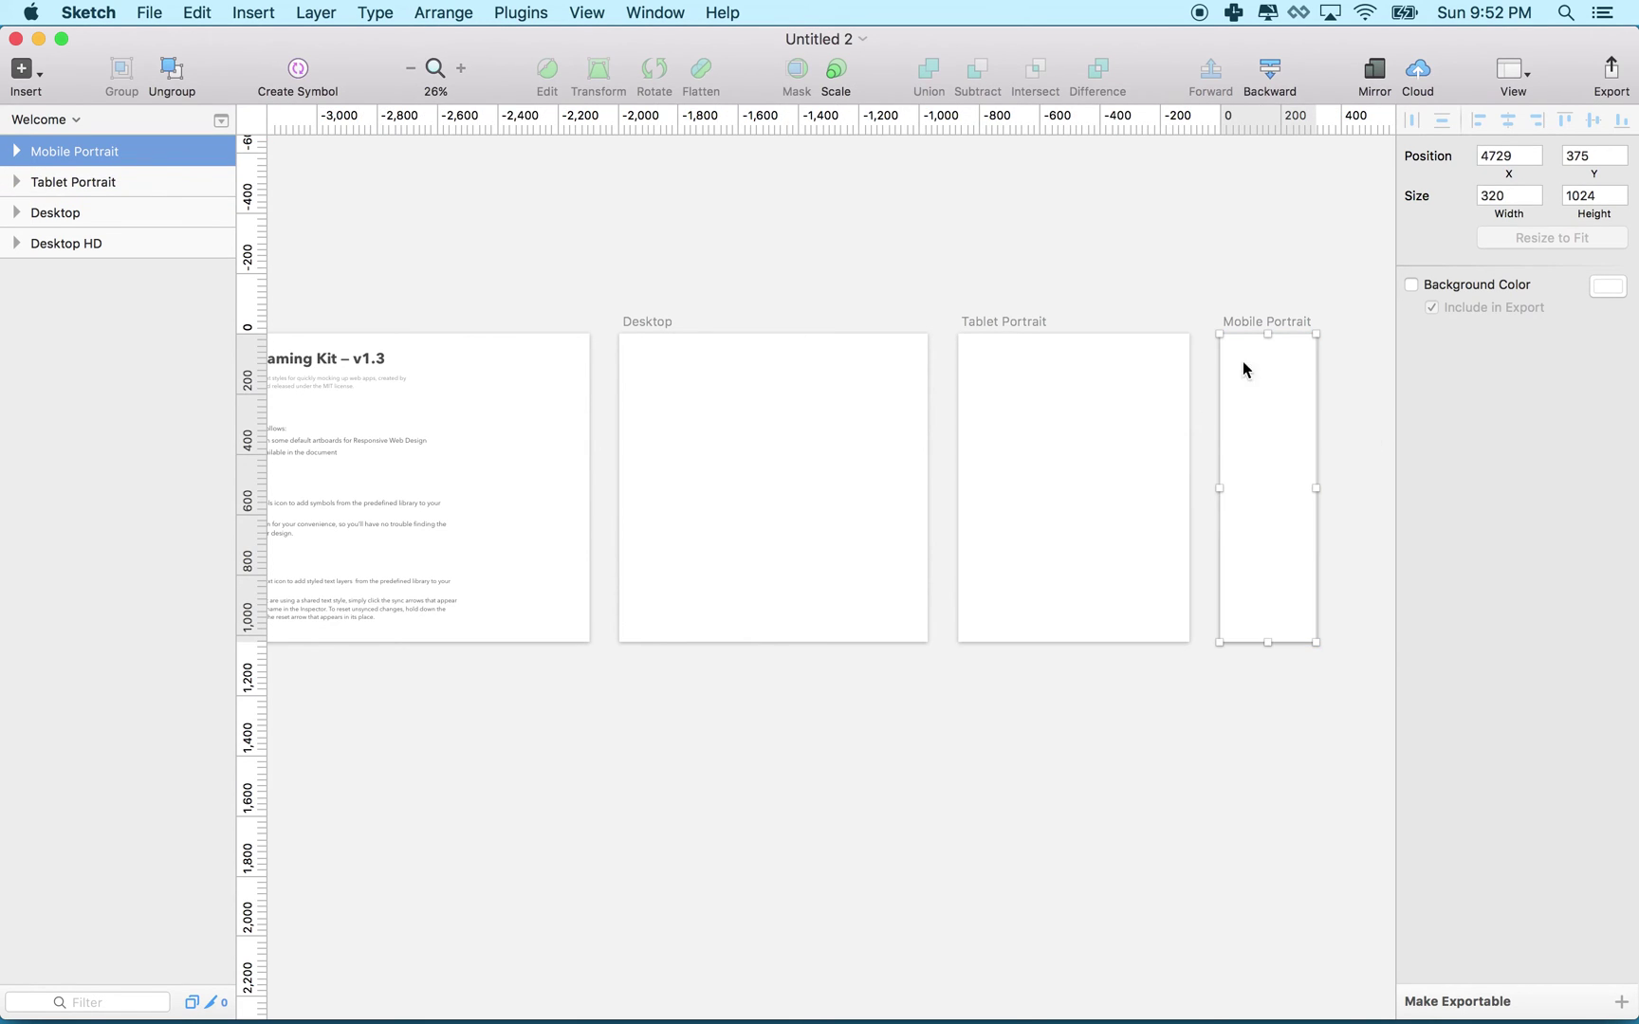
{"action": "left_click", "coordinate": [496, 466]}
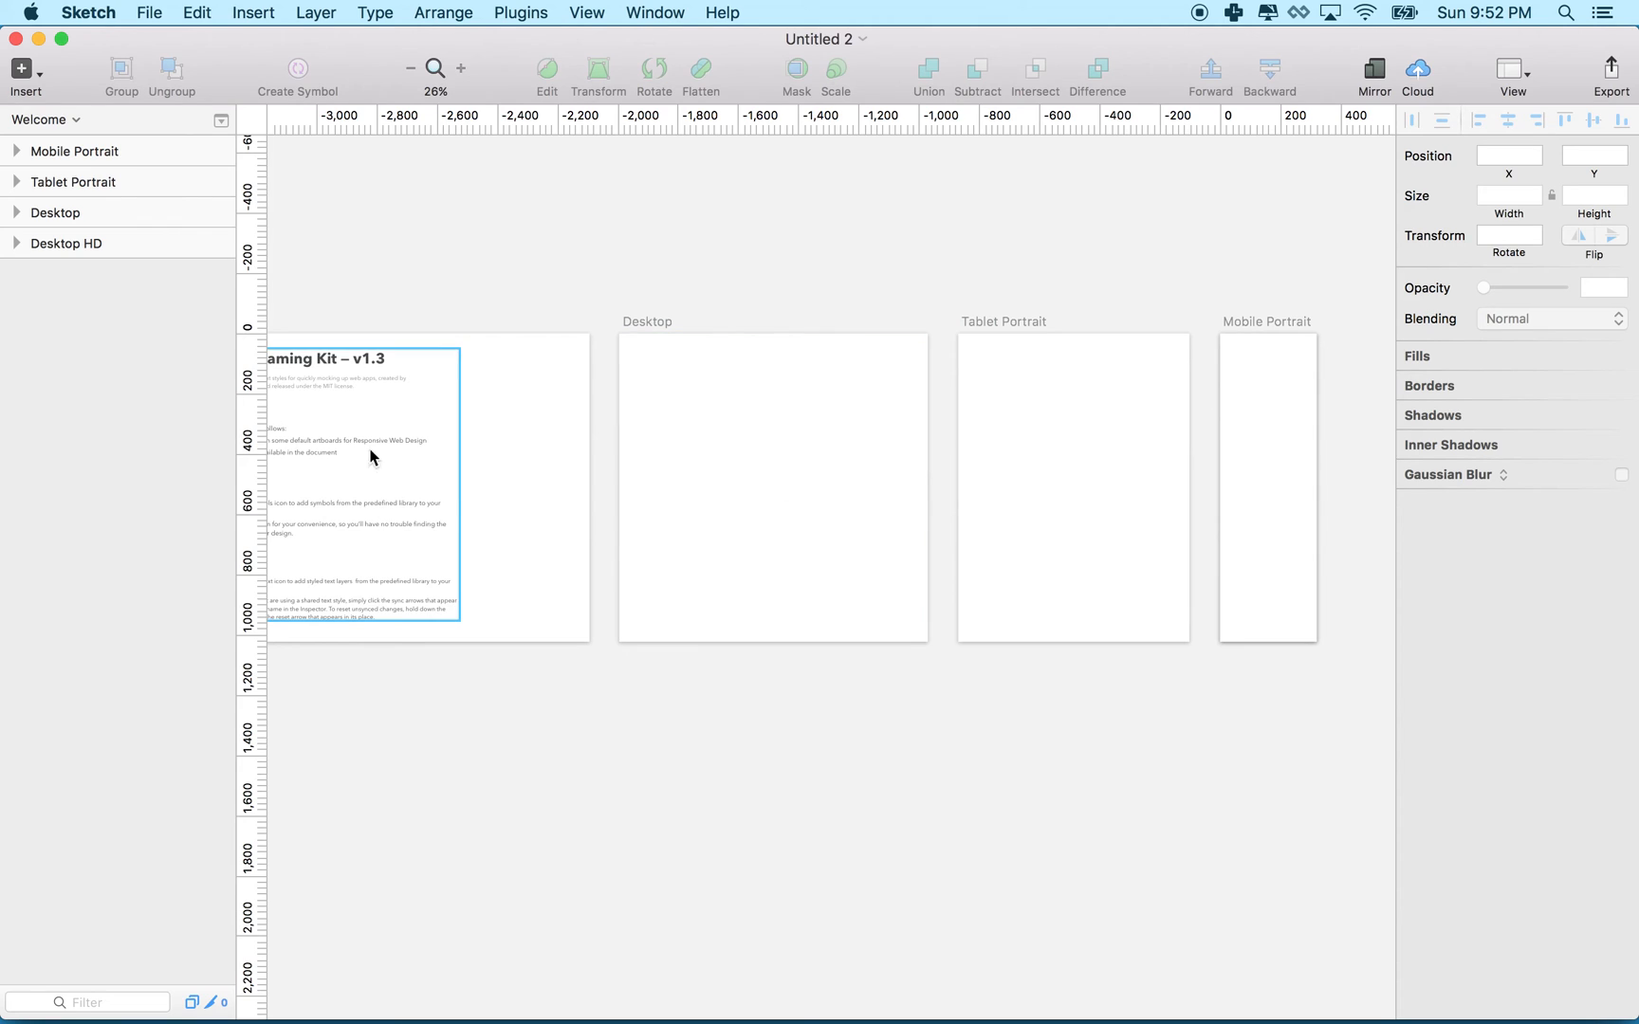
{"action": "scroll", "coordinate": [436, 428], "scroll_direction": "left", "scroll_amount": 3}
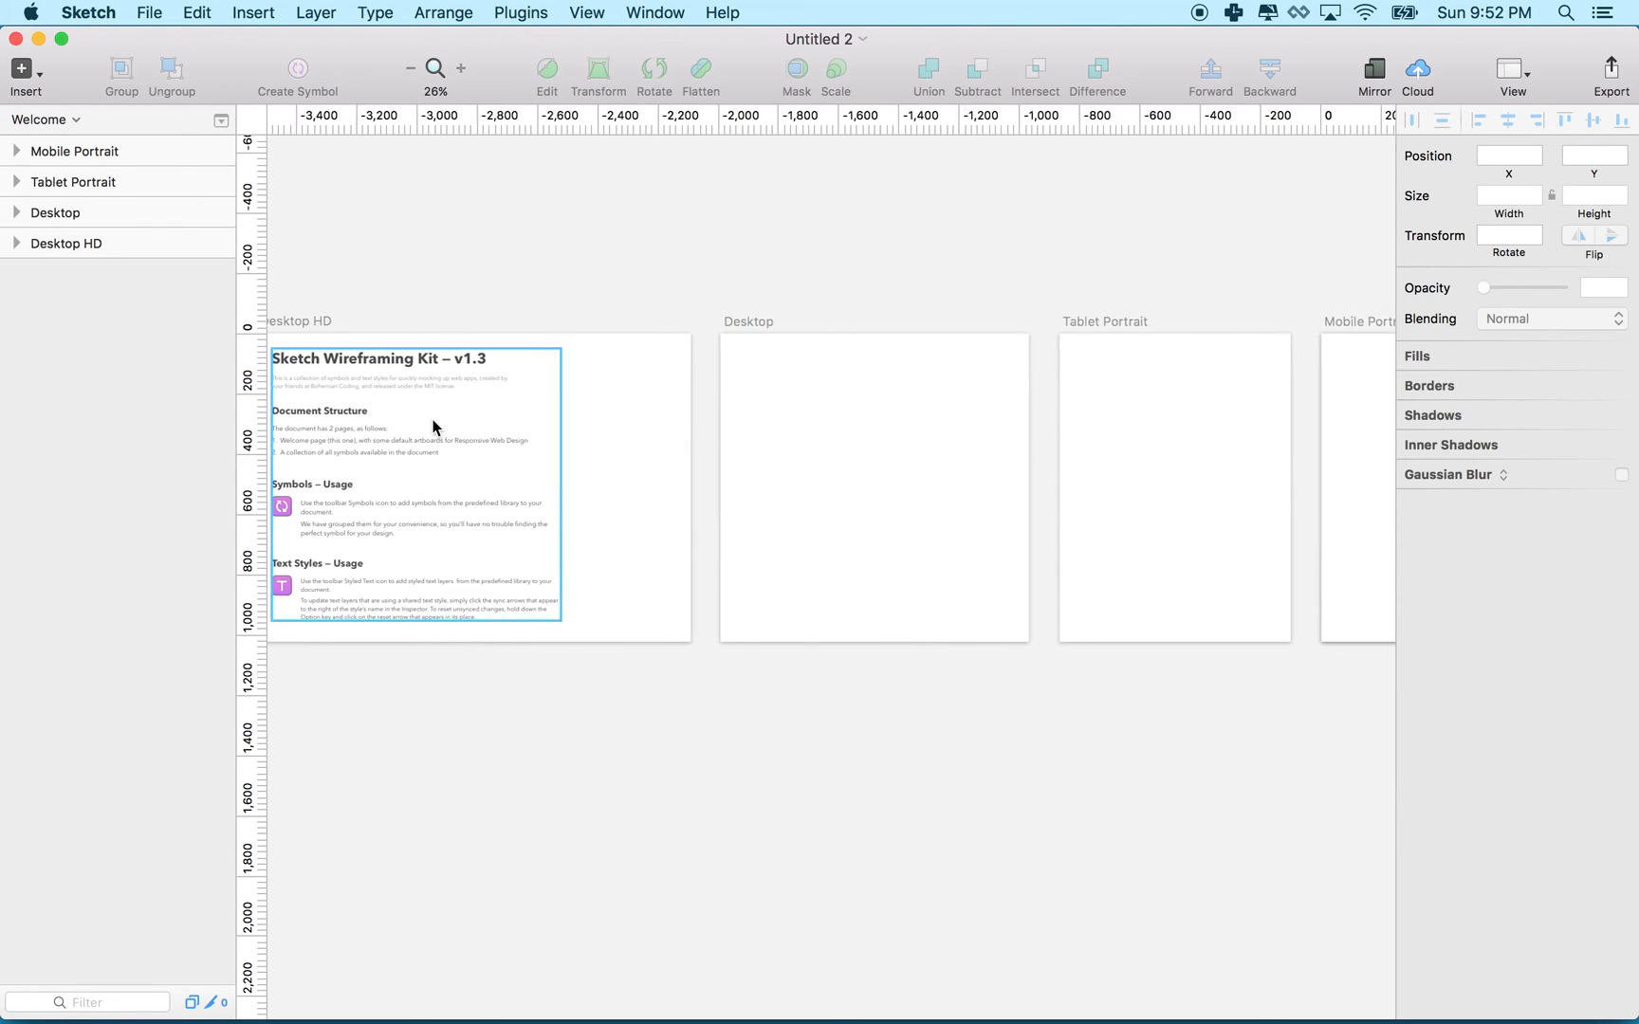
{"action": "scroll", "coordinate": [896, 422], "scroll_direction": "right", "scroll_amount": 5}
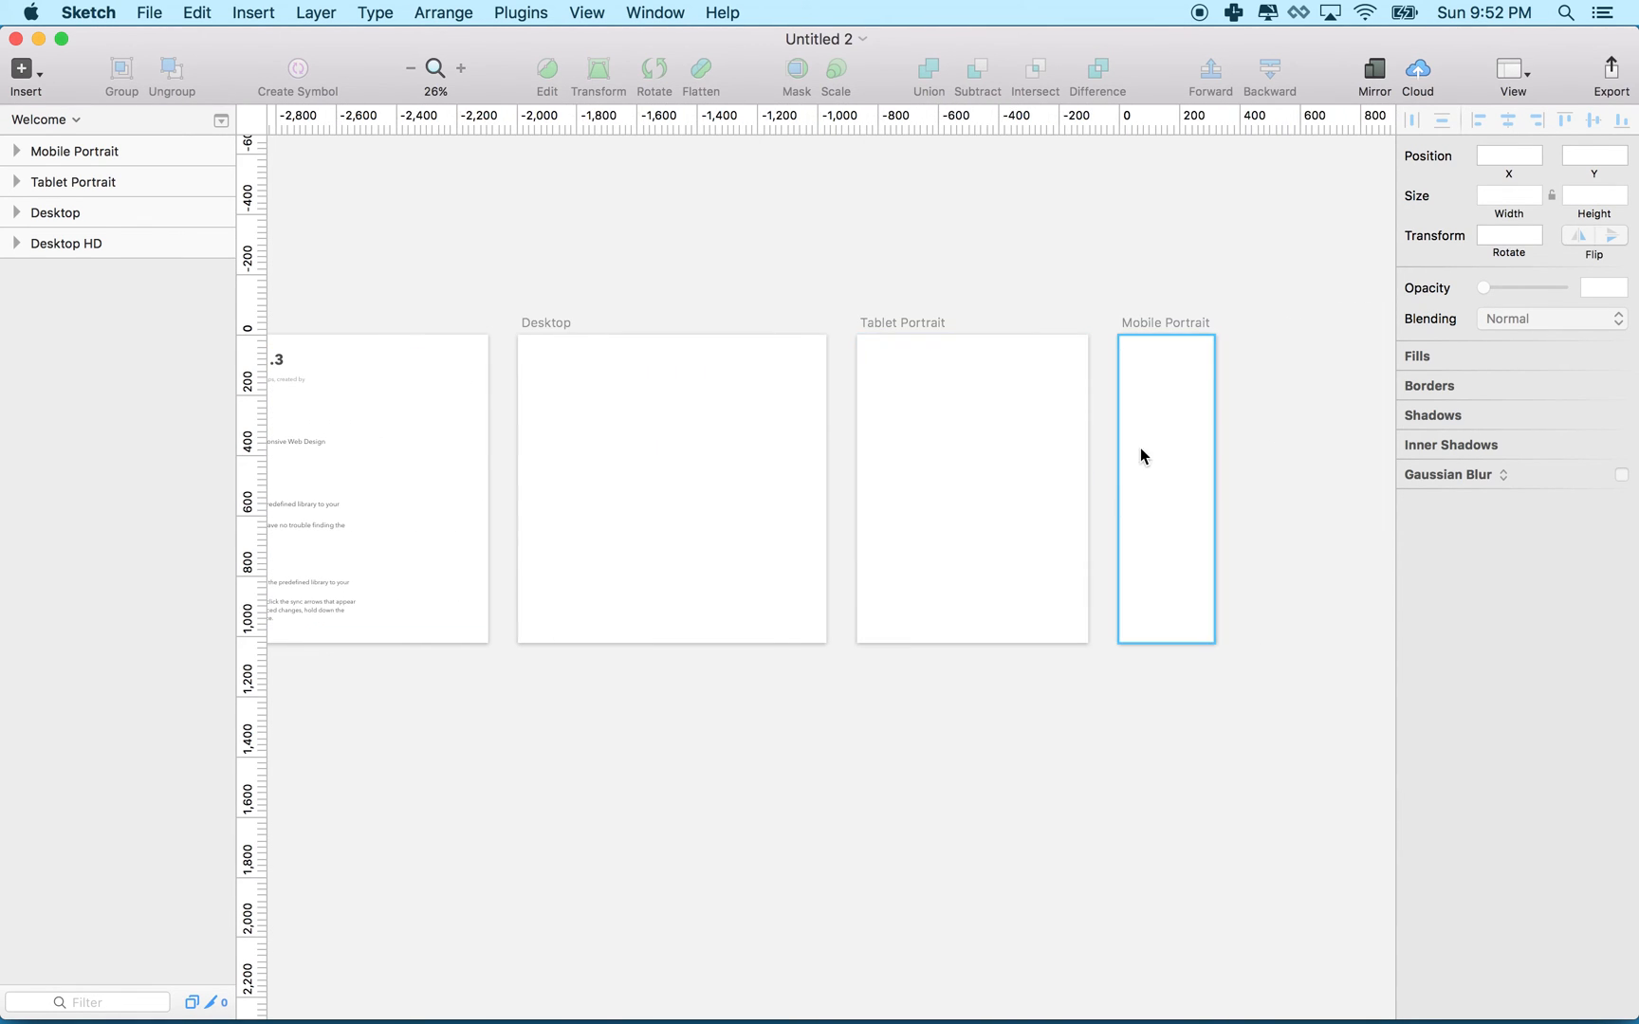
{"action": "scroll", "coordinate": [1142, 447], "scroll_direction": "right", "scroll_amount": 2}
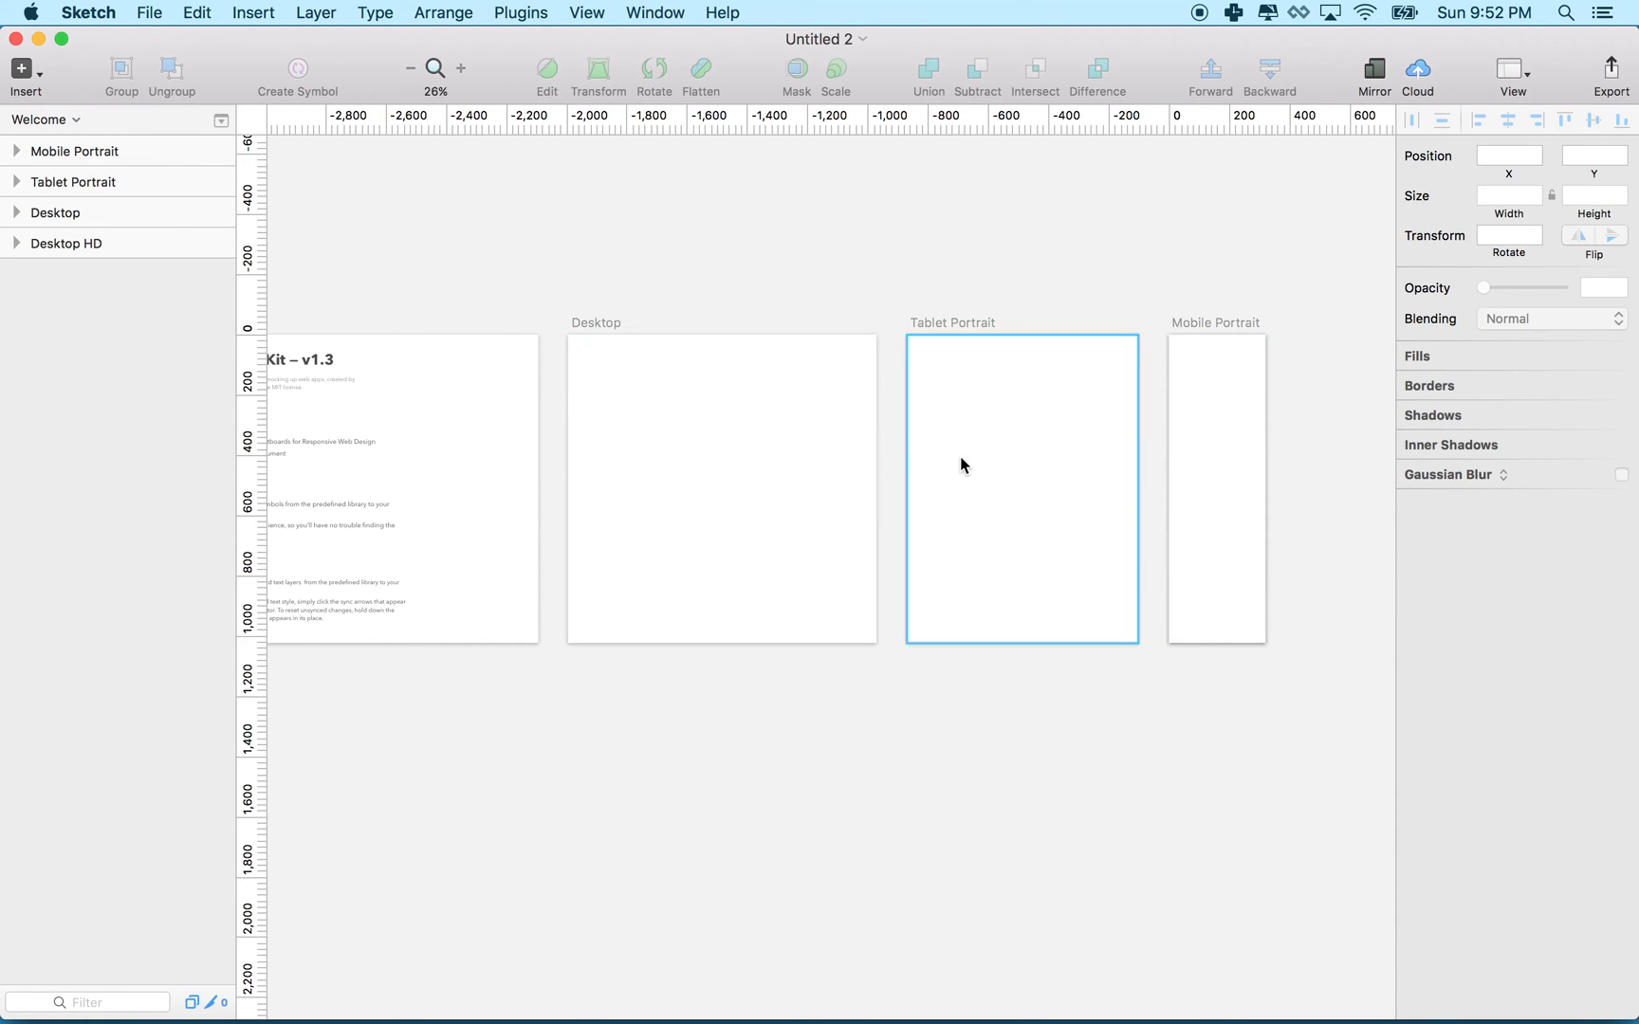
{"action": "scroll", "coordinate": [960, 460], "scroll_direction": "left", "scroll_amount": 6}
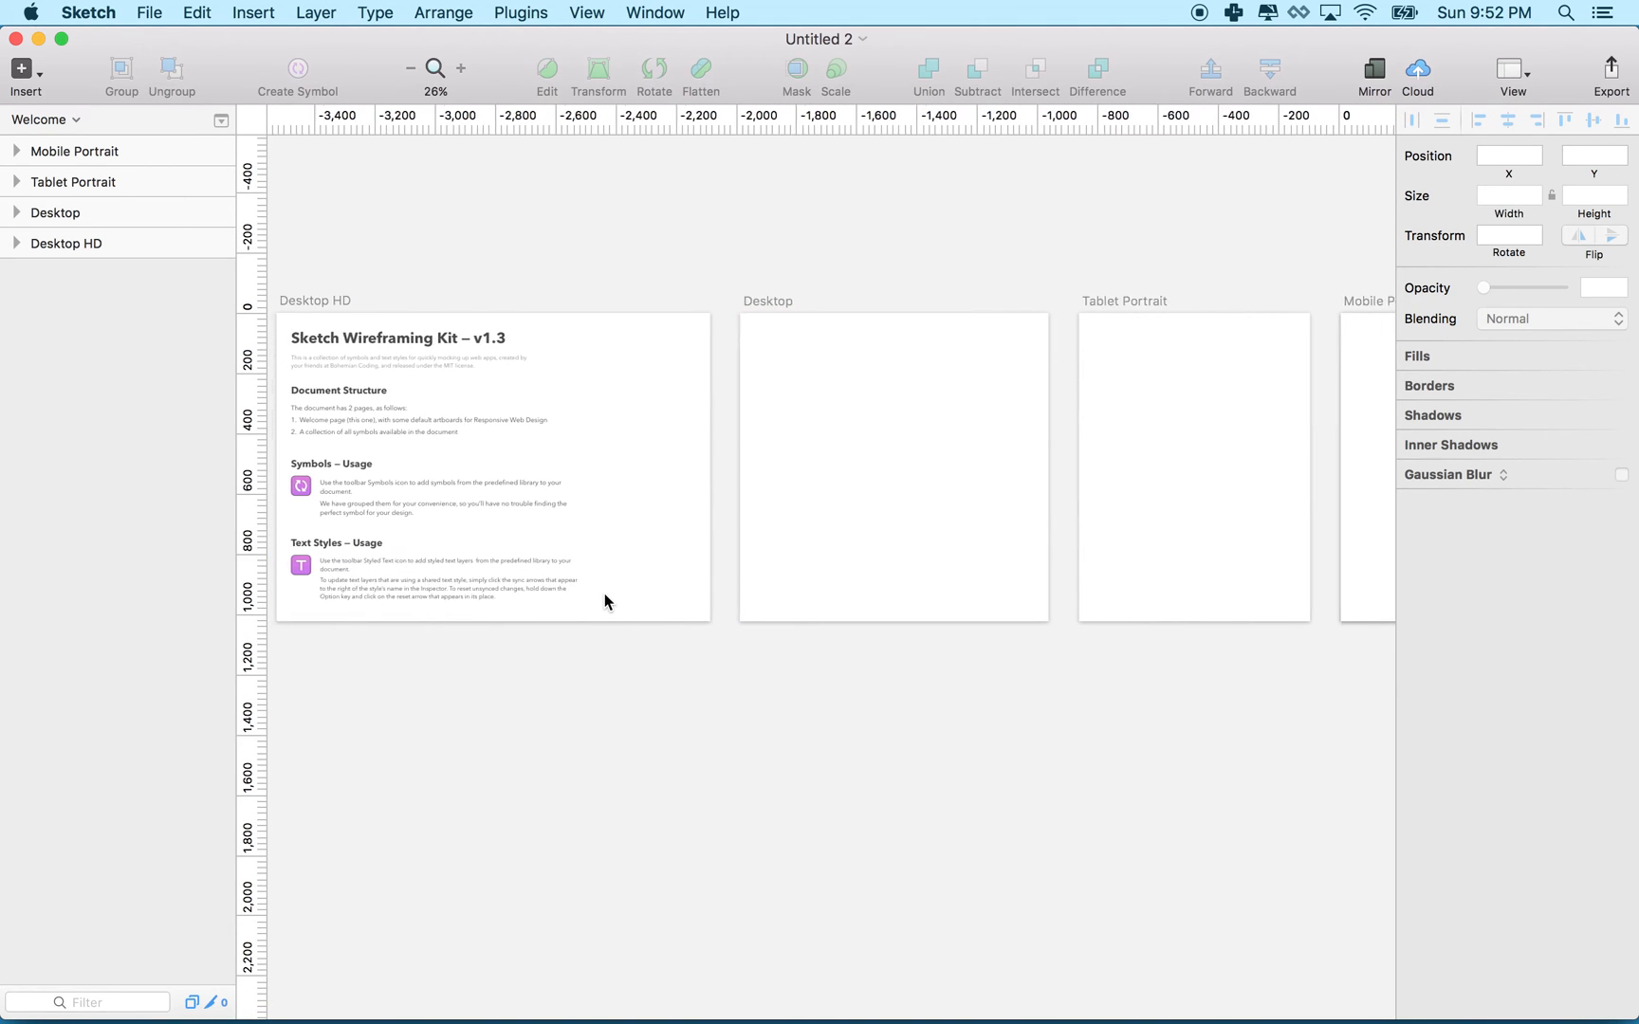
{"action": "scroll", "coordinate": [606, 602], "scroll_direction": "left", "scroll_amount": 4}
{"action": "scroll", "coordinate": [605, 601], "scroll_direction": "right", "scroll_amount": 3}
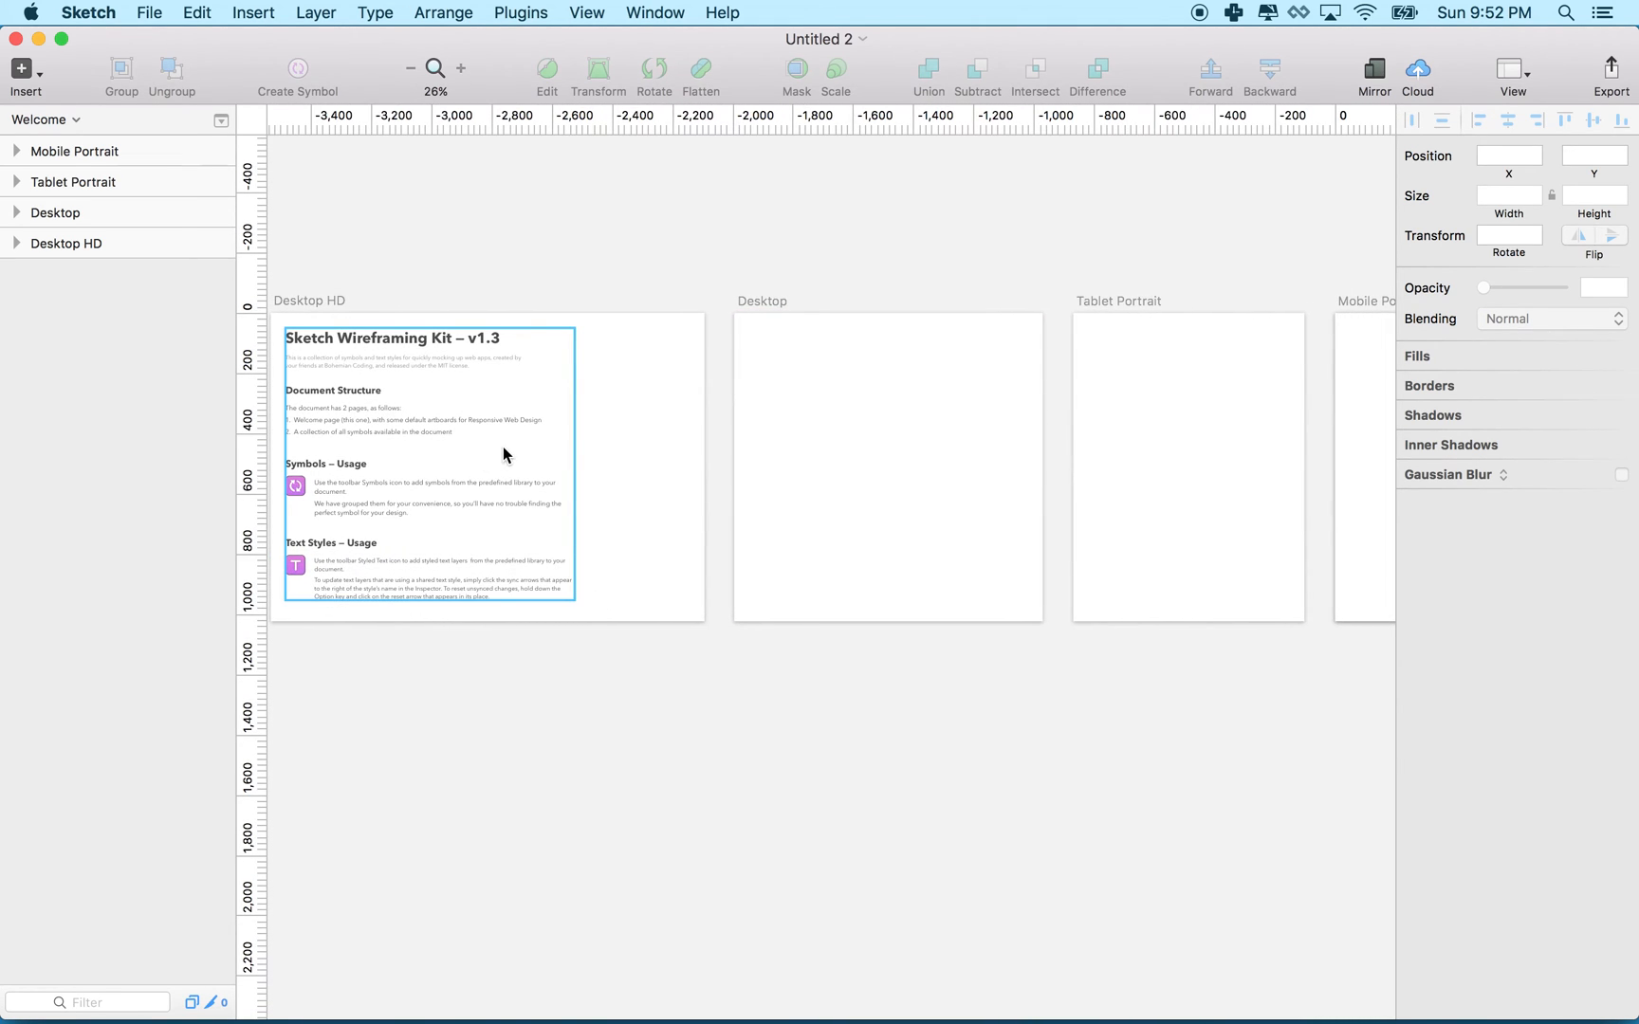
{"action": "scroll", "coordinate": [503, 447], "scroll_direction": "left", "scroll_amount": 4}
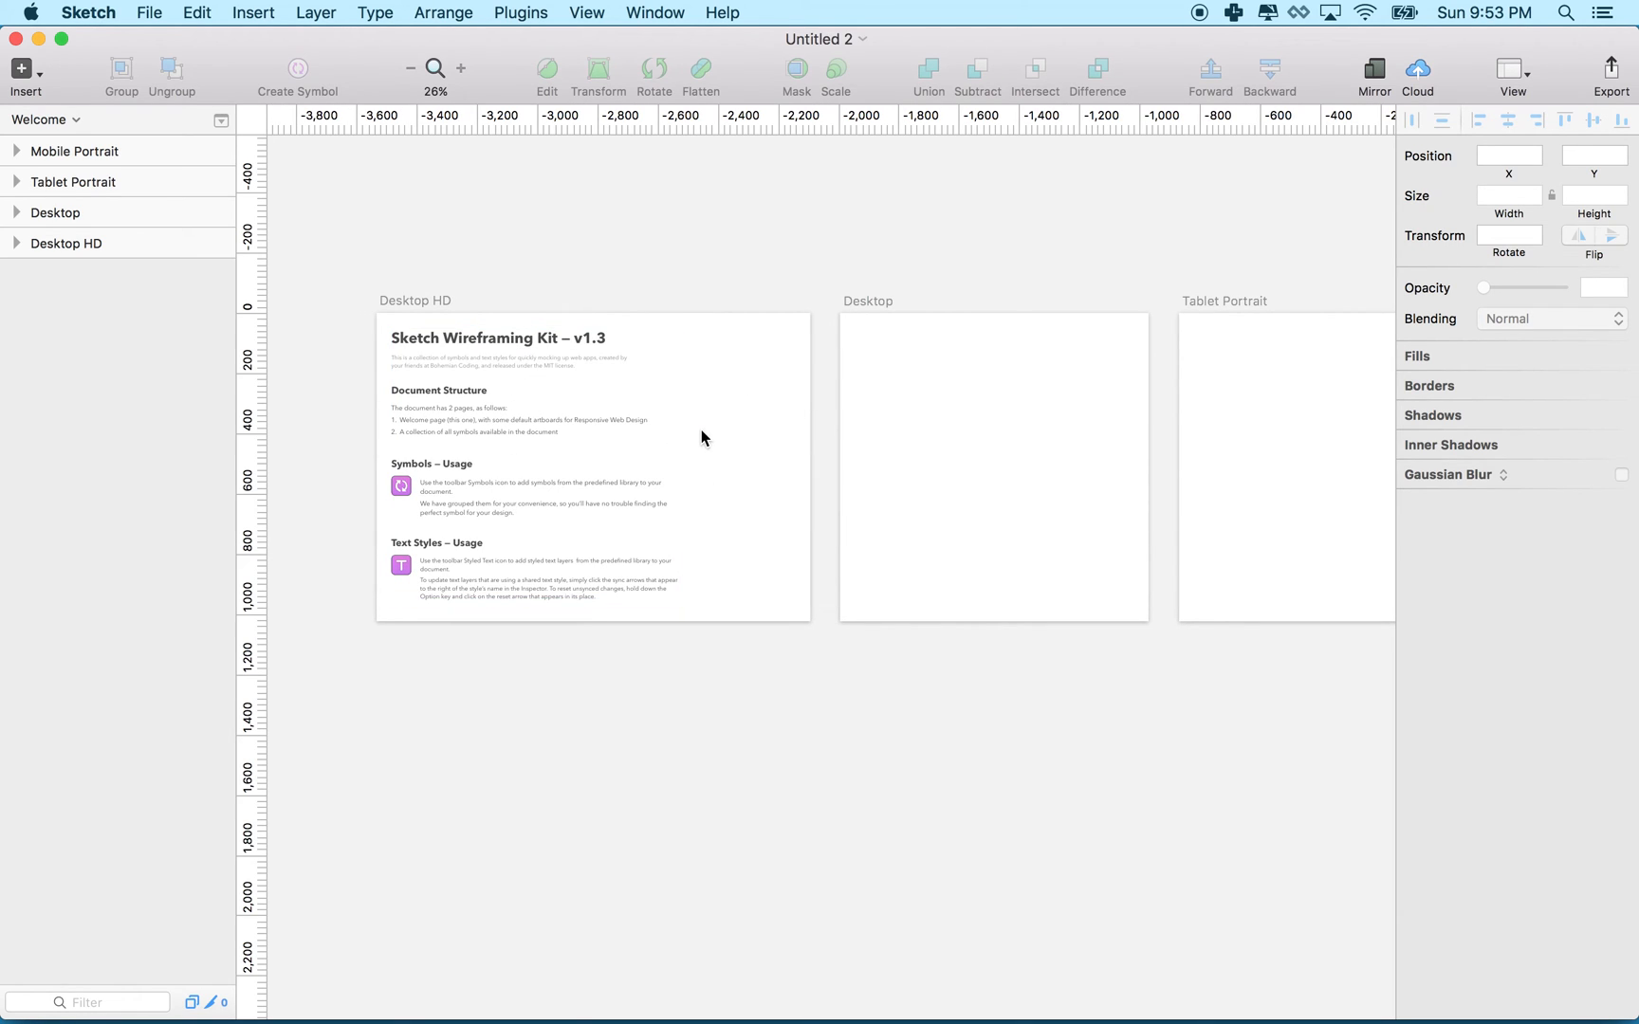
{"action": "left_click_drag", "start_coordinate": [439, 372], "coordinate": [431, 336]}
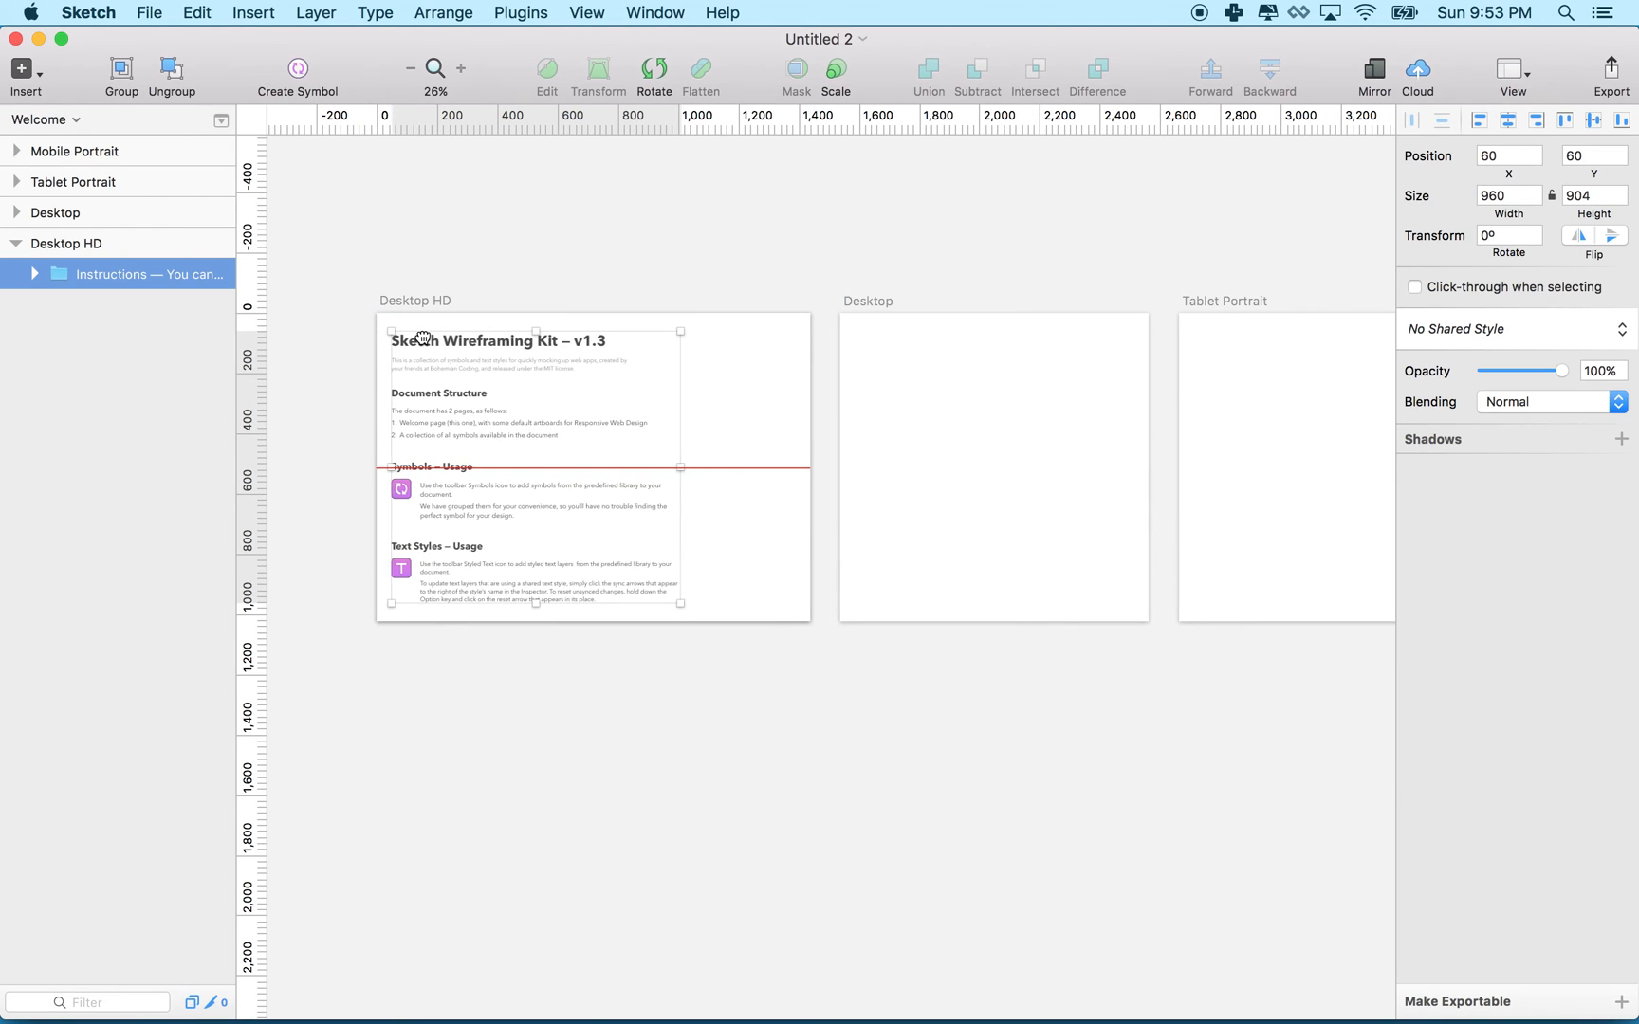
{"action": "left_click_drag", "start_coordinate": [431, 335], "coordinate": [429, 353]}
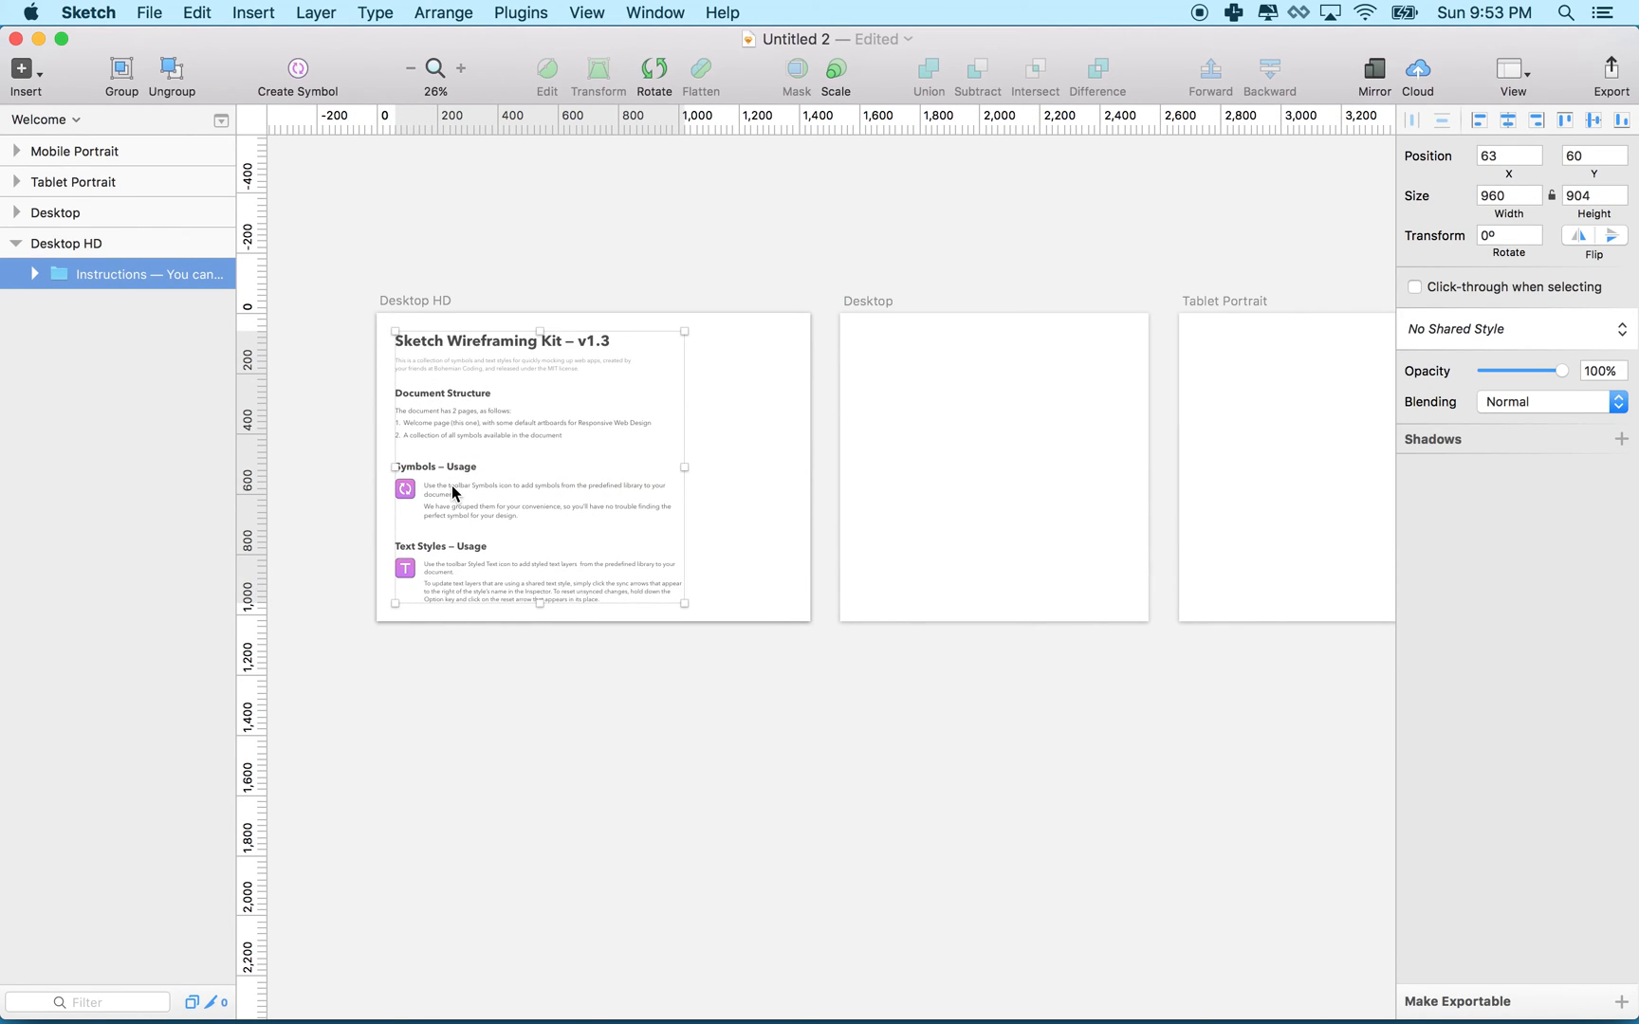
{"action": "key", "text": "Up"}
{"action": "key", "text": "Up"}
{"action": "key", "text": "Up"}
{"action": "key", "text": "Up"}
{"action": "key", "text": "Up"}
{"action": "key", "text": "Up"}
{"action": "key", "text": "Up"}
{"action": "key", "text": "Up"}
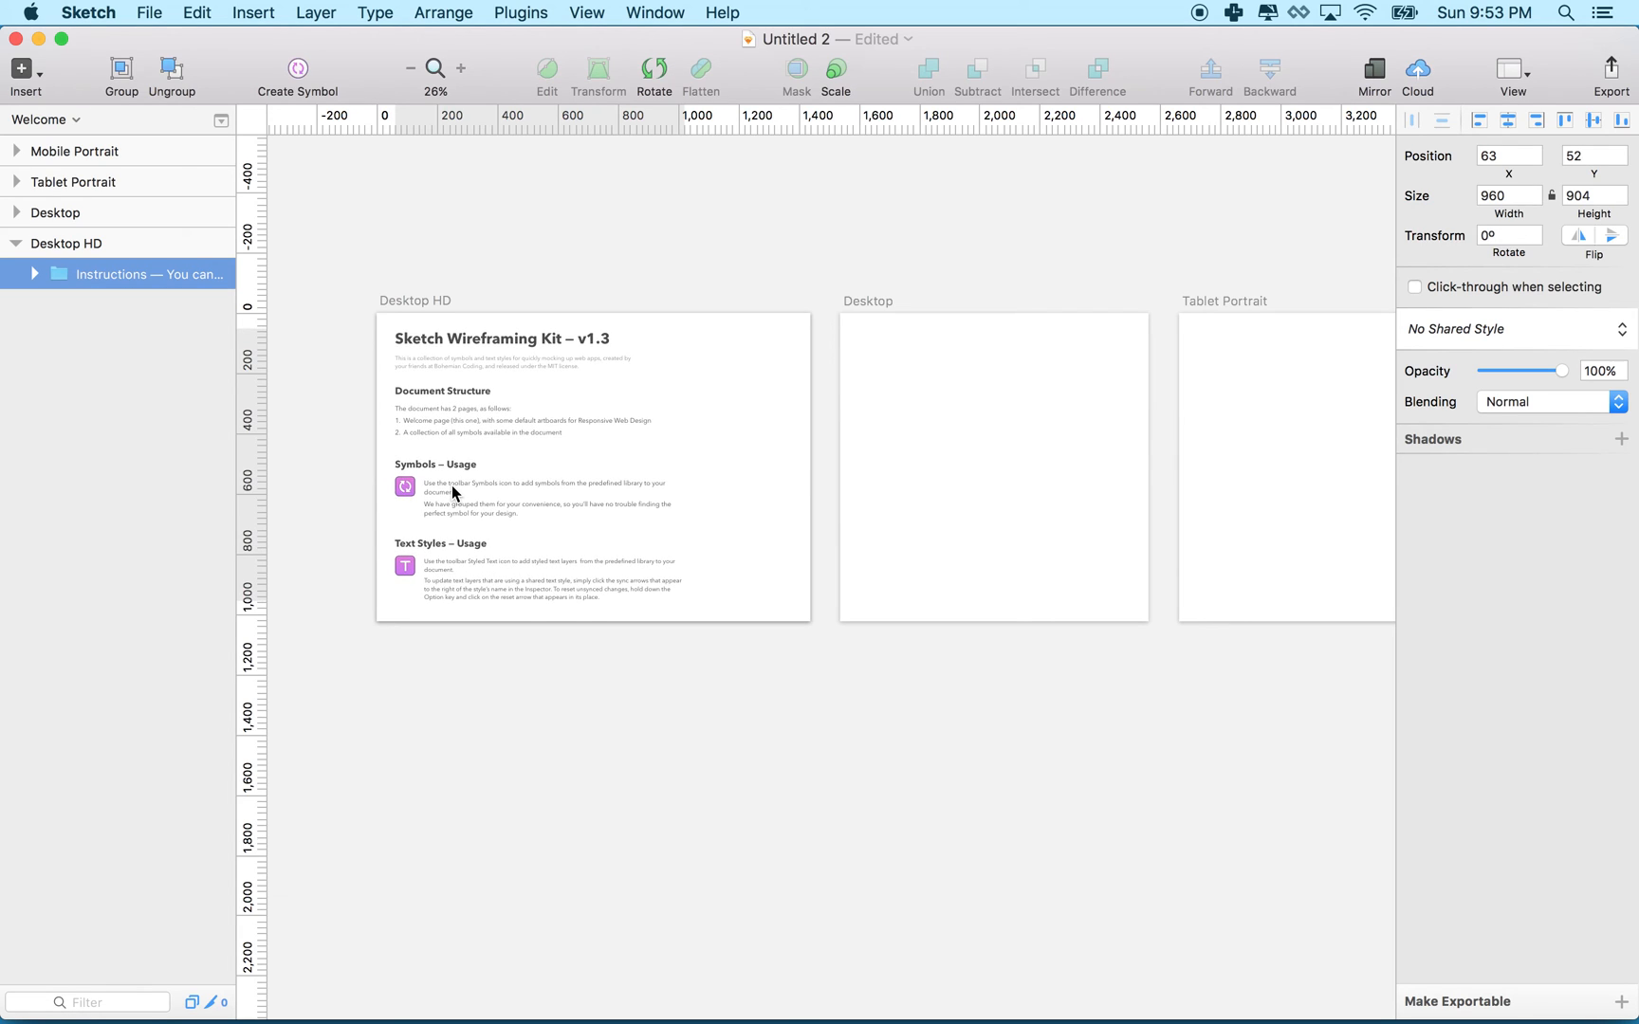
{"action": "key", "text": "Up"}
{"action": "key", "text": "Up"}
{"action": "key", "text": "Up"}
{"action": "key", "text": "Up"}
{"action": "key", "text": "Up"}
{"action": "key", "text": "Up"}
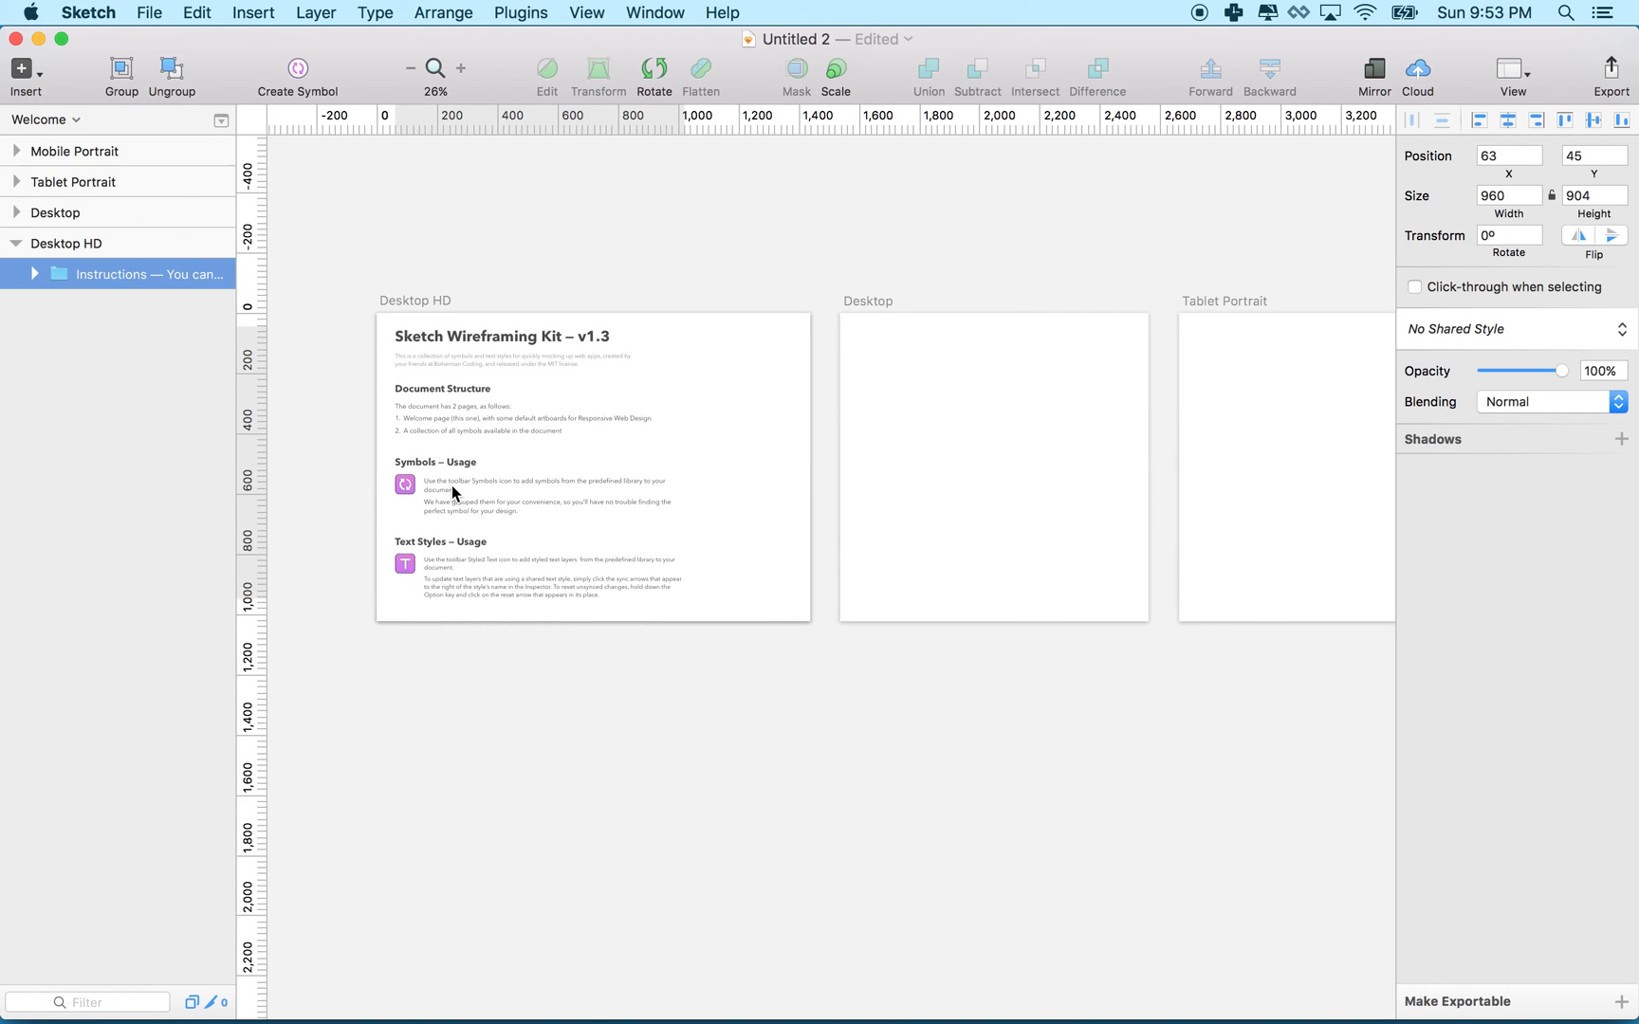
{"action": "key", "text": "cmd+z"}
{"action": "left_click", "coordinate": [781, 367]}
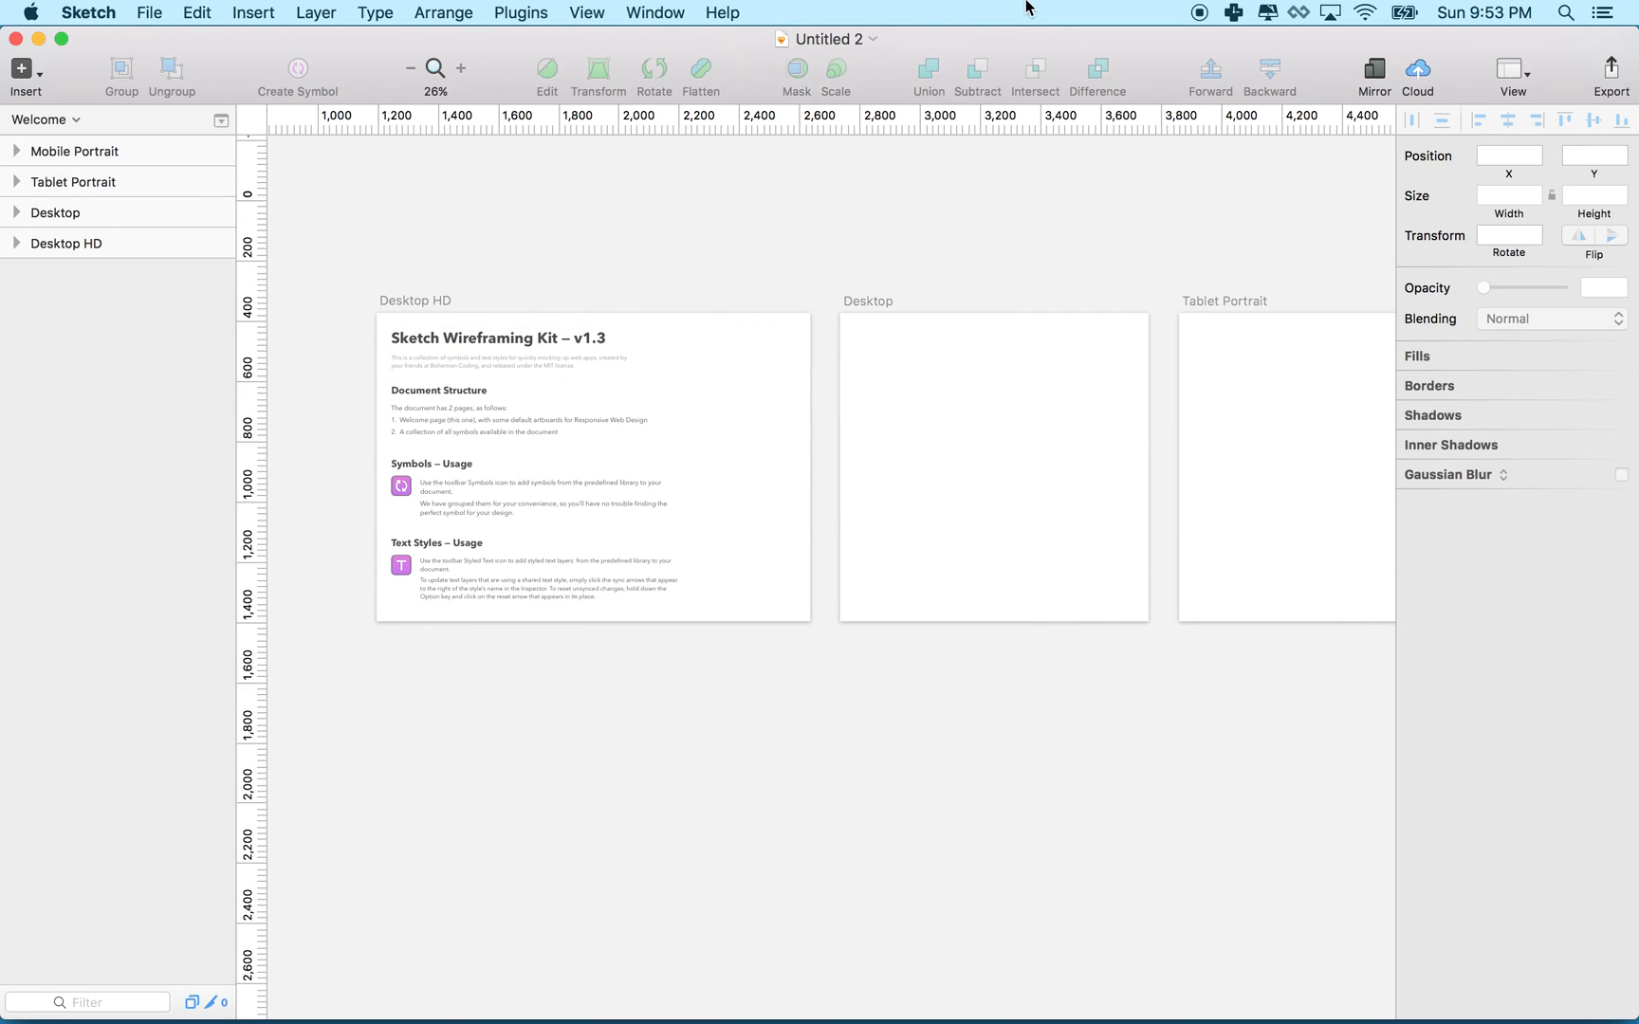
{"action": "left_click", "coordinate": [654, 13]}
{"action": "mouse_move", "coordinate": [703, 403]}
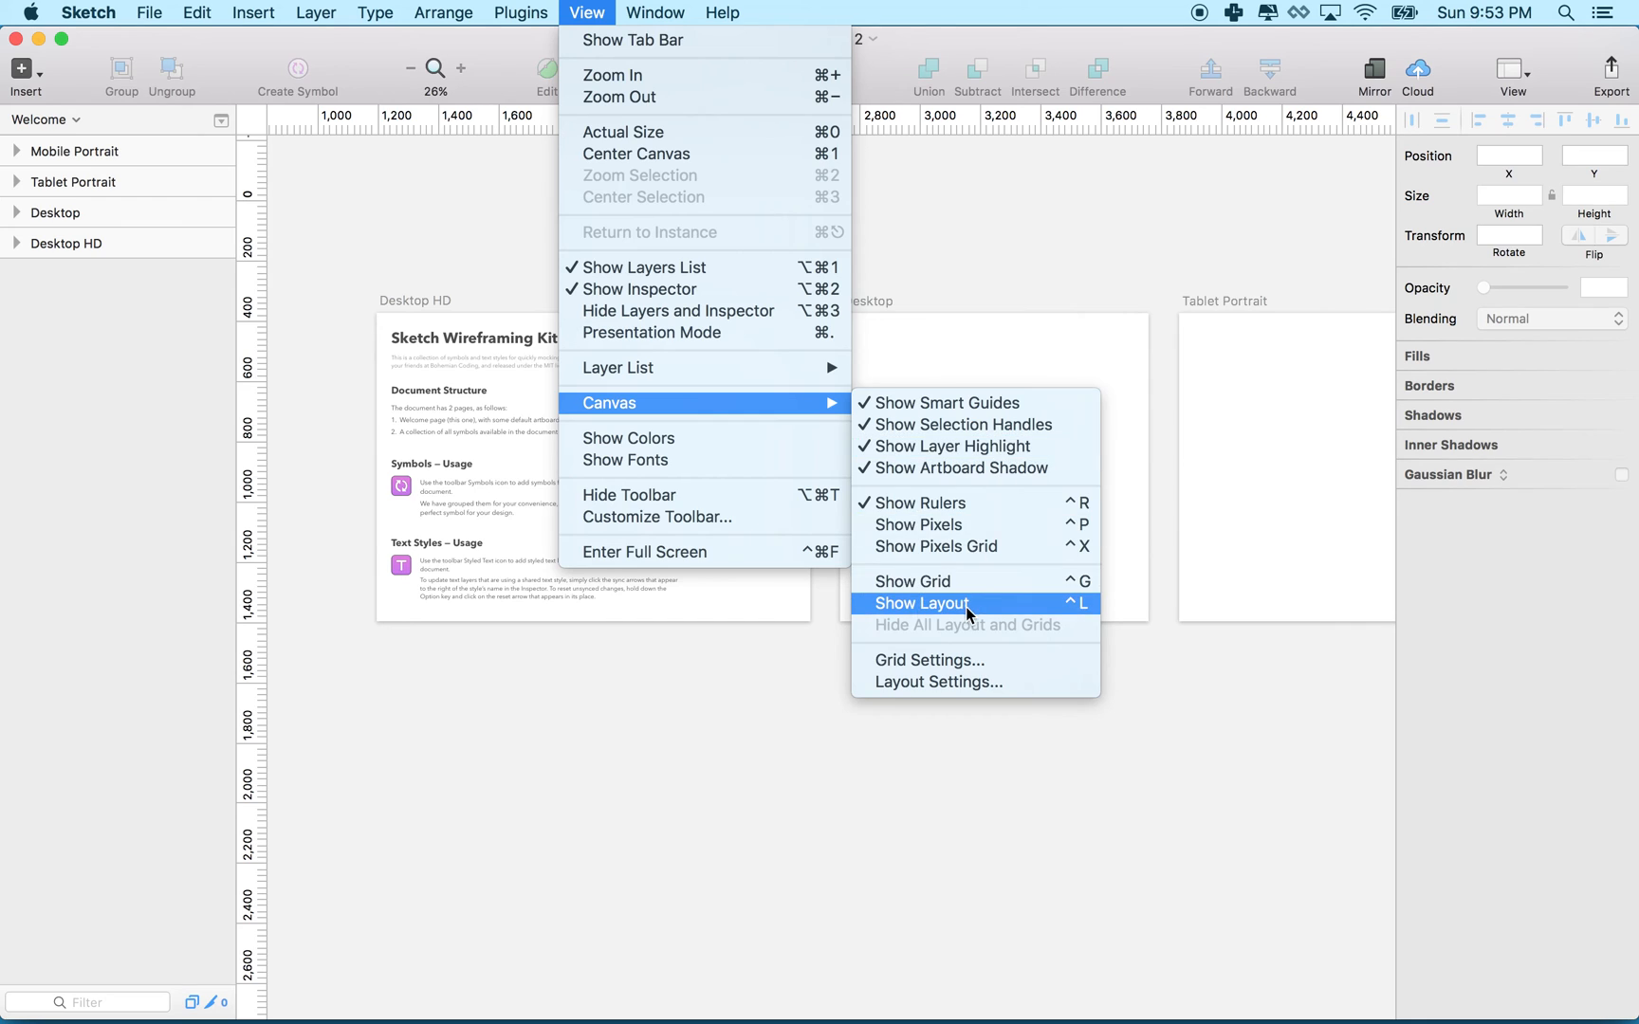
- Undo a stray layout toggle, then show the column layout grid on the Desktop HD artboard
{"action": "left_click", "coordinate": [955, 605]}
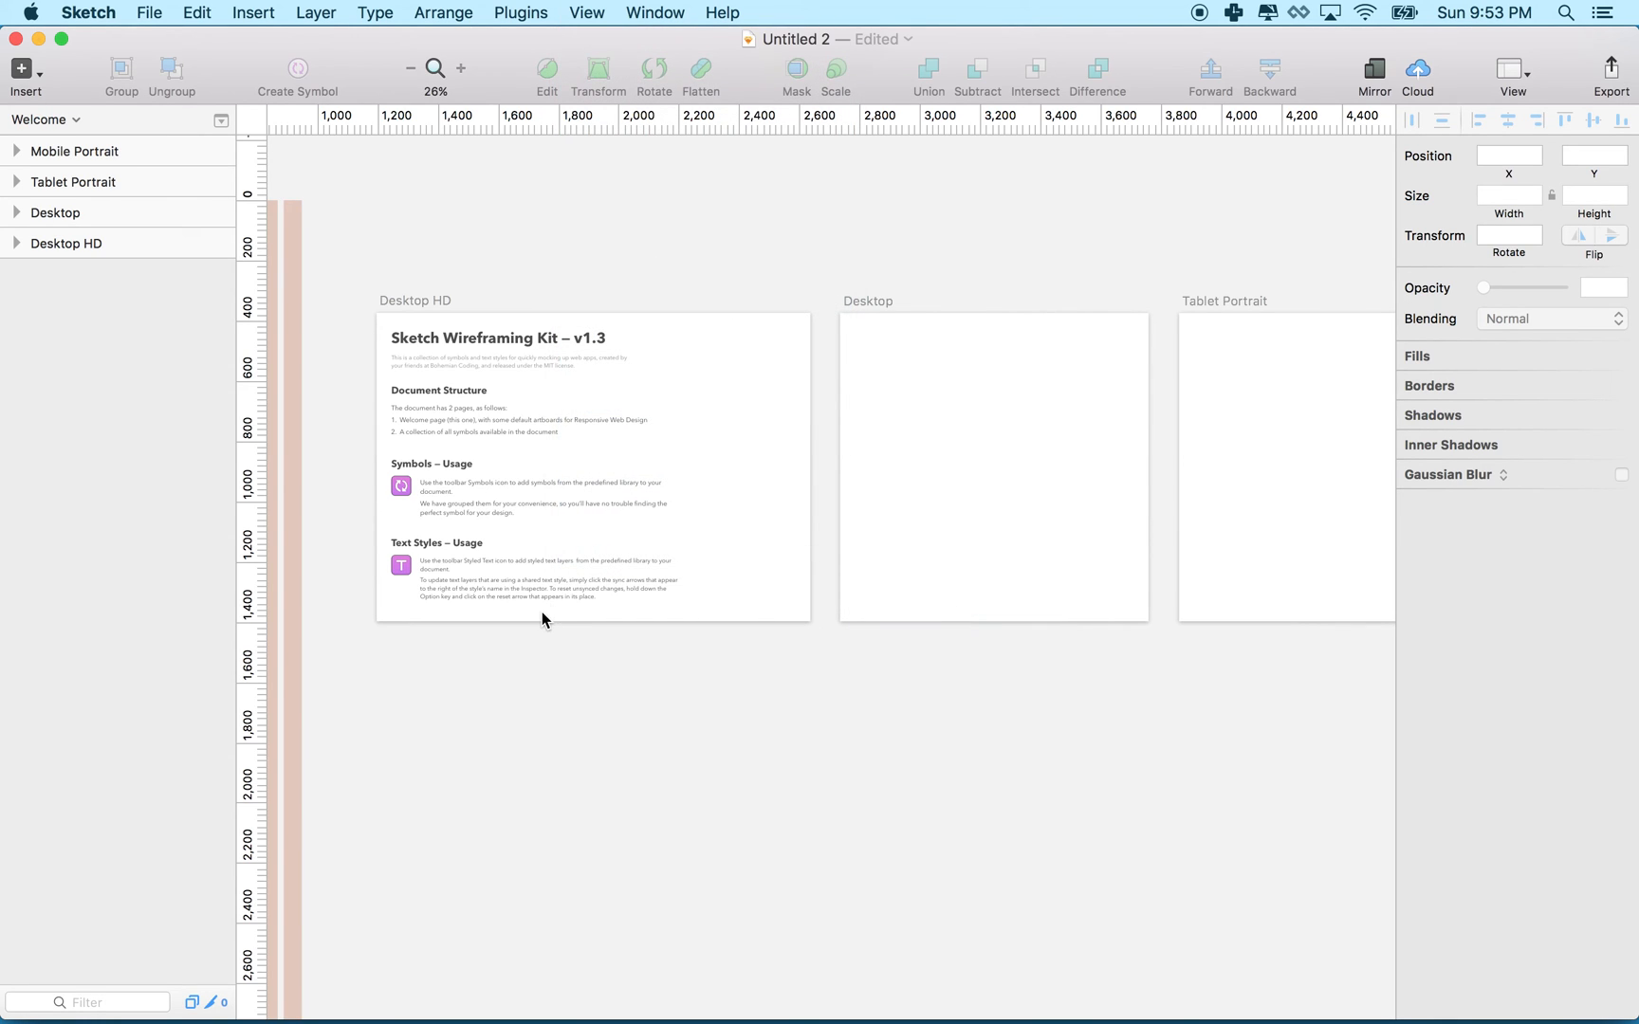
{"action": "scroll", "coordinate": [541, 620], "scroll_direction": "left", "scroll_amount": 5}
{"action": "key", "text": "cmd+z"}
{"action": "left_click", "coordinate": [531, 556]}
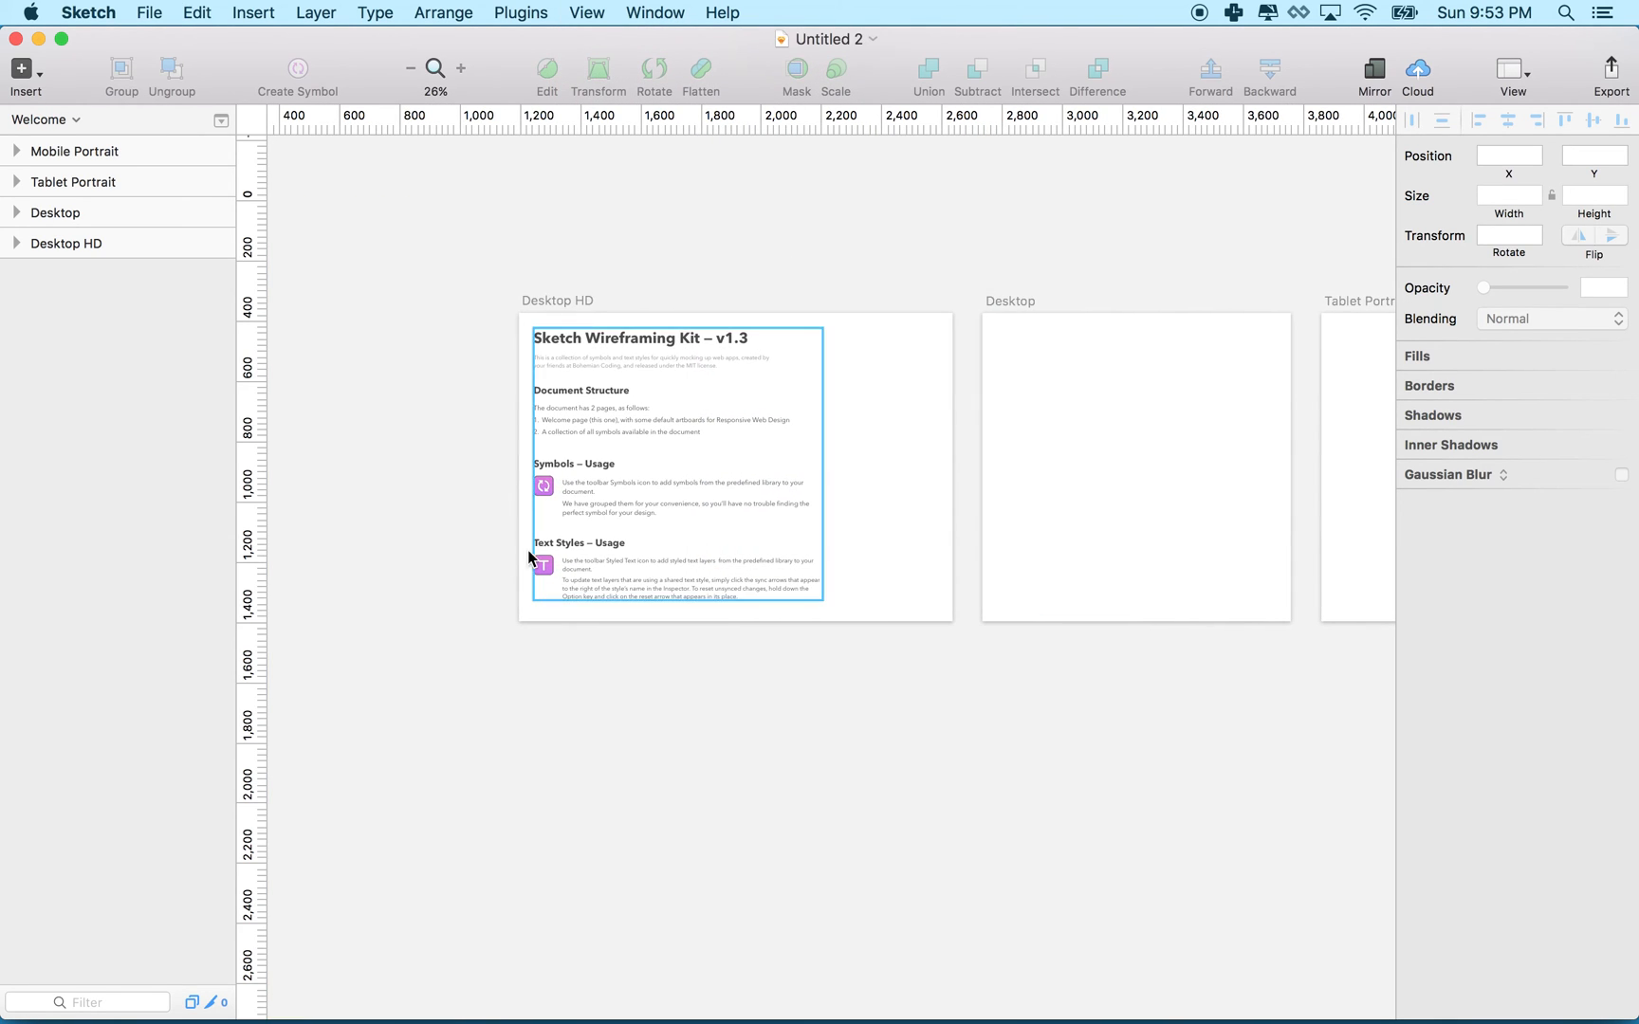
{"action": "left_click", "coordinate": [559, 300]}
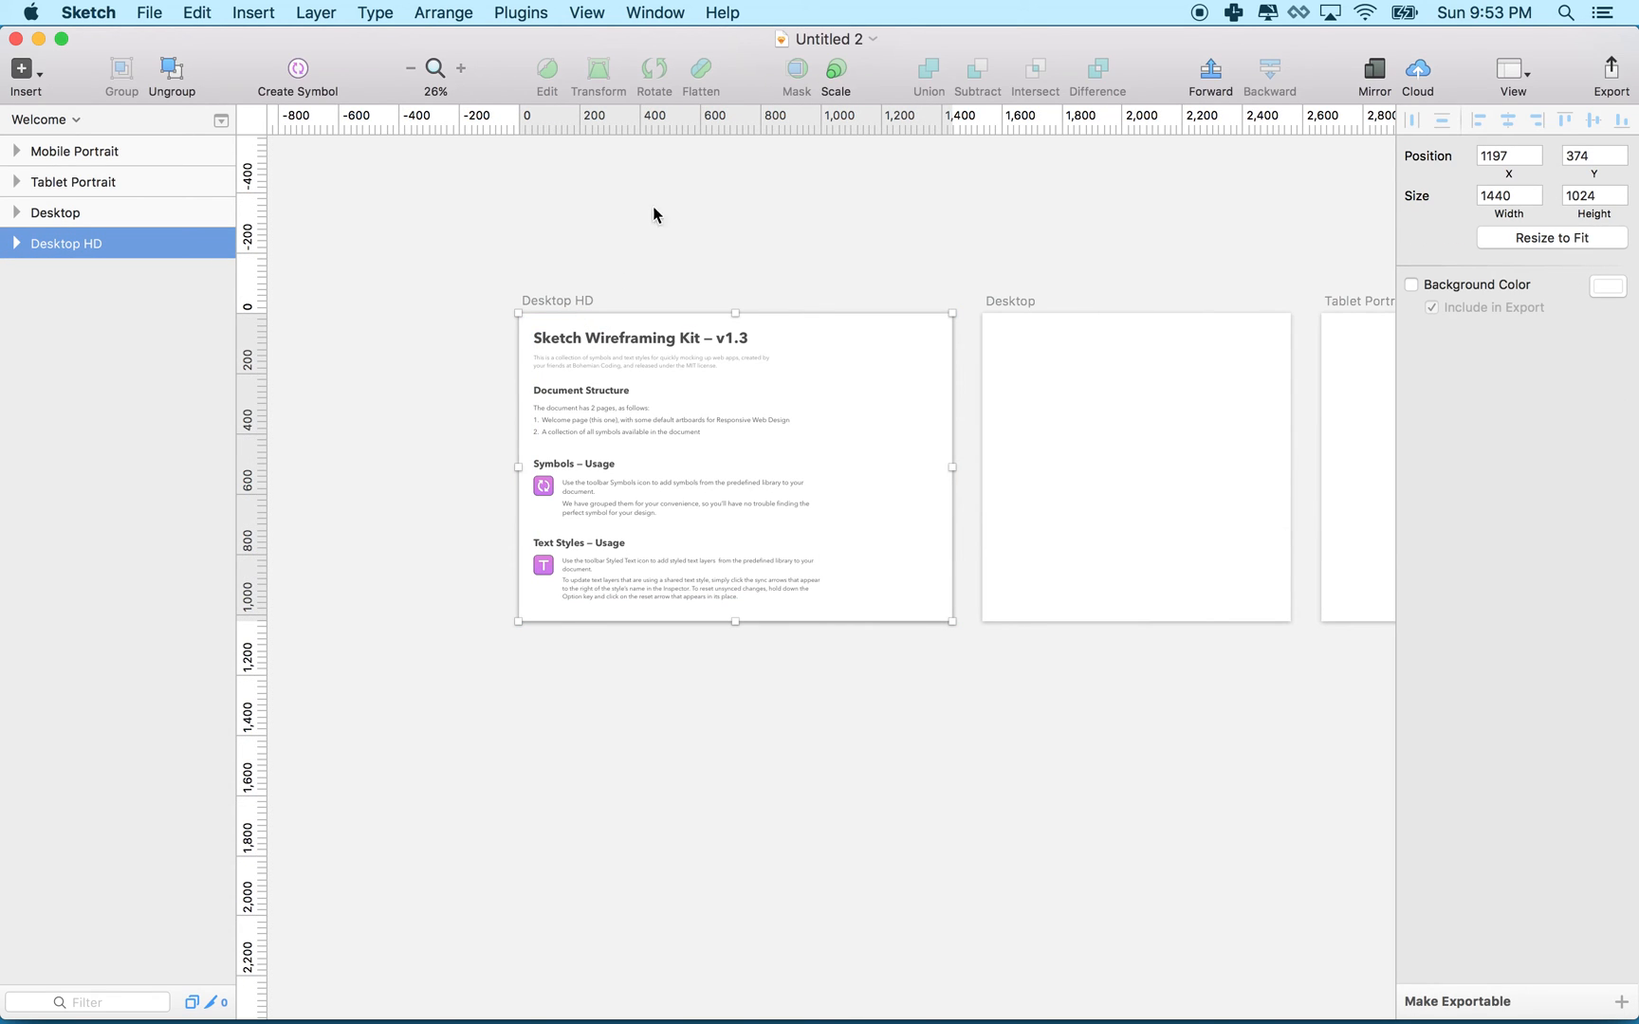
{"action": "left_click", "coordinate": [652, 11]}
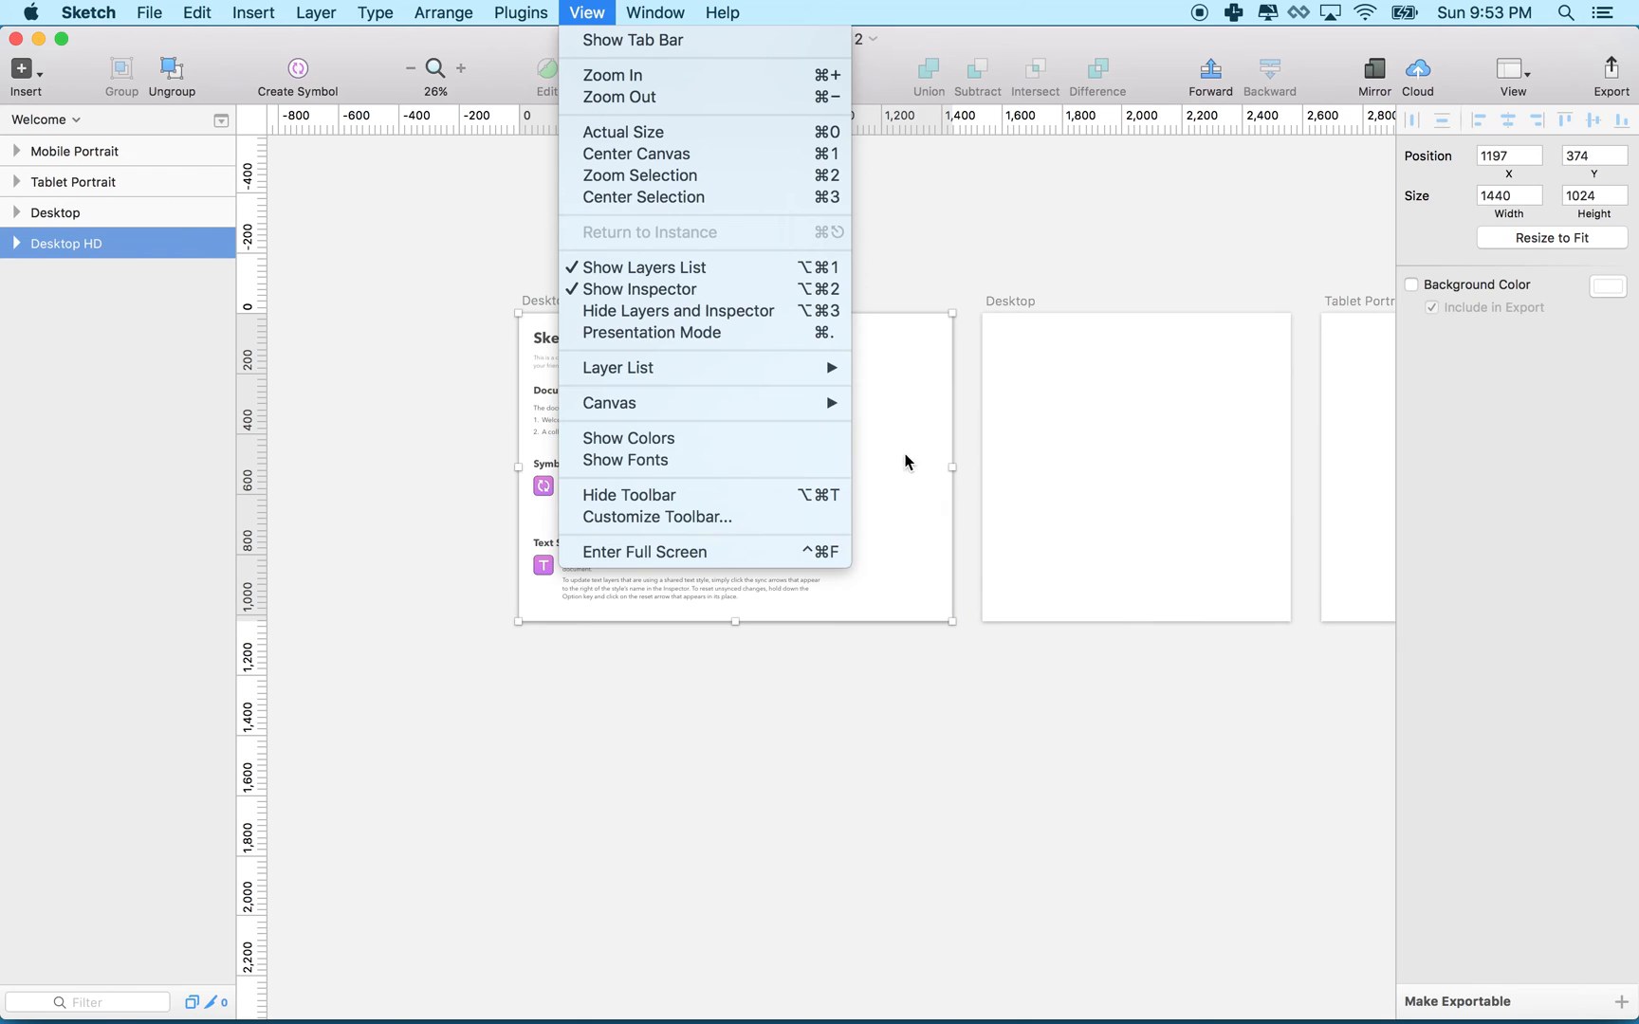
{"action": "mouse_move", "coordinate": [704, 403]}
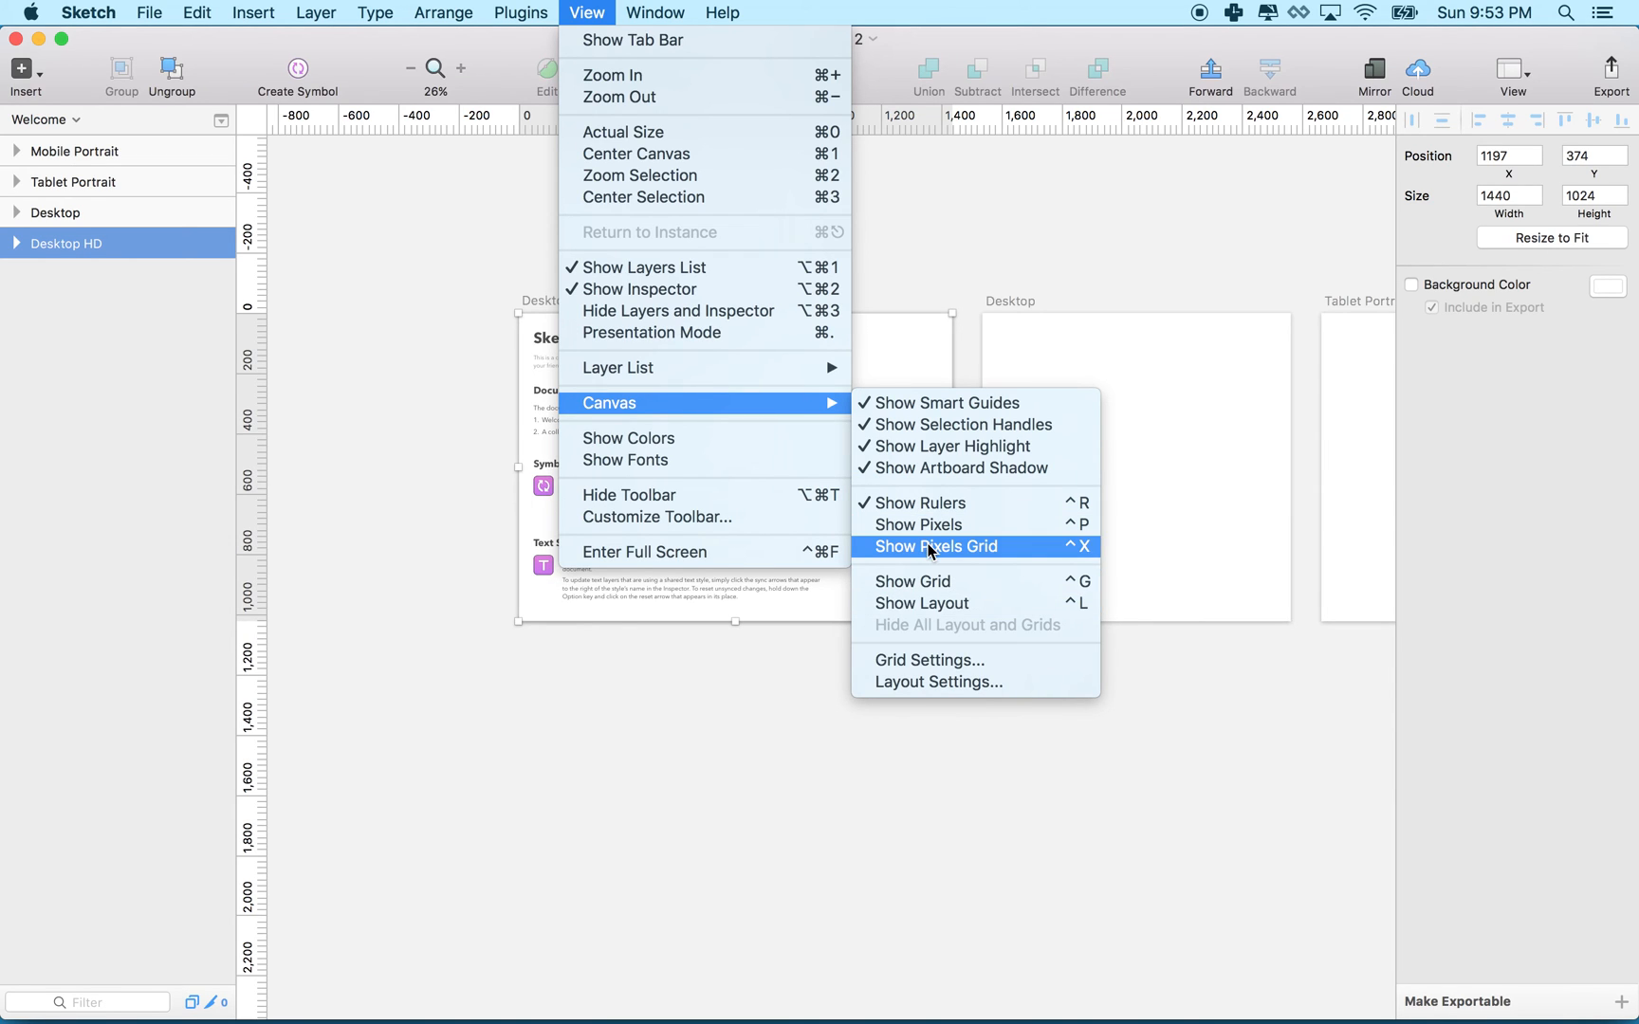
{"action": "left_click", "coordinate": [927, 605]}
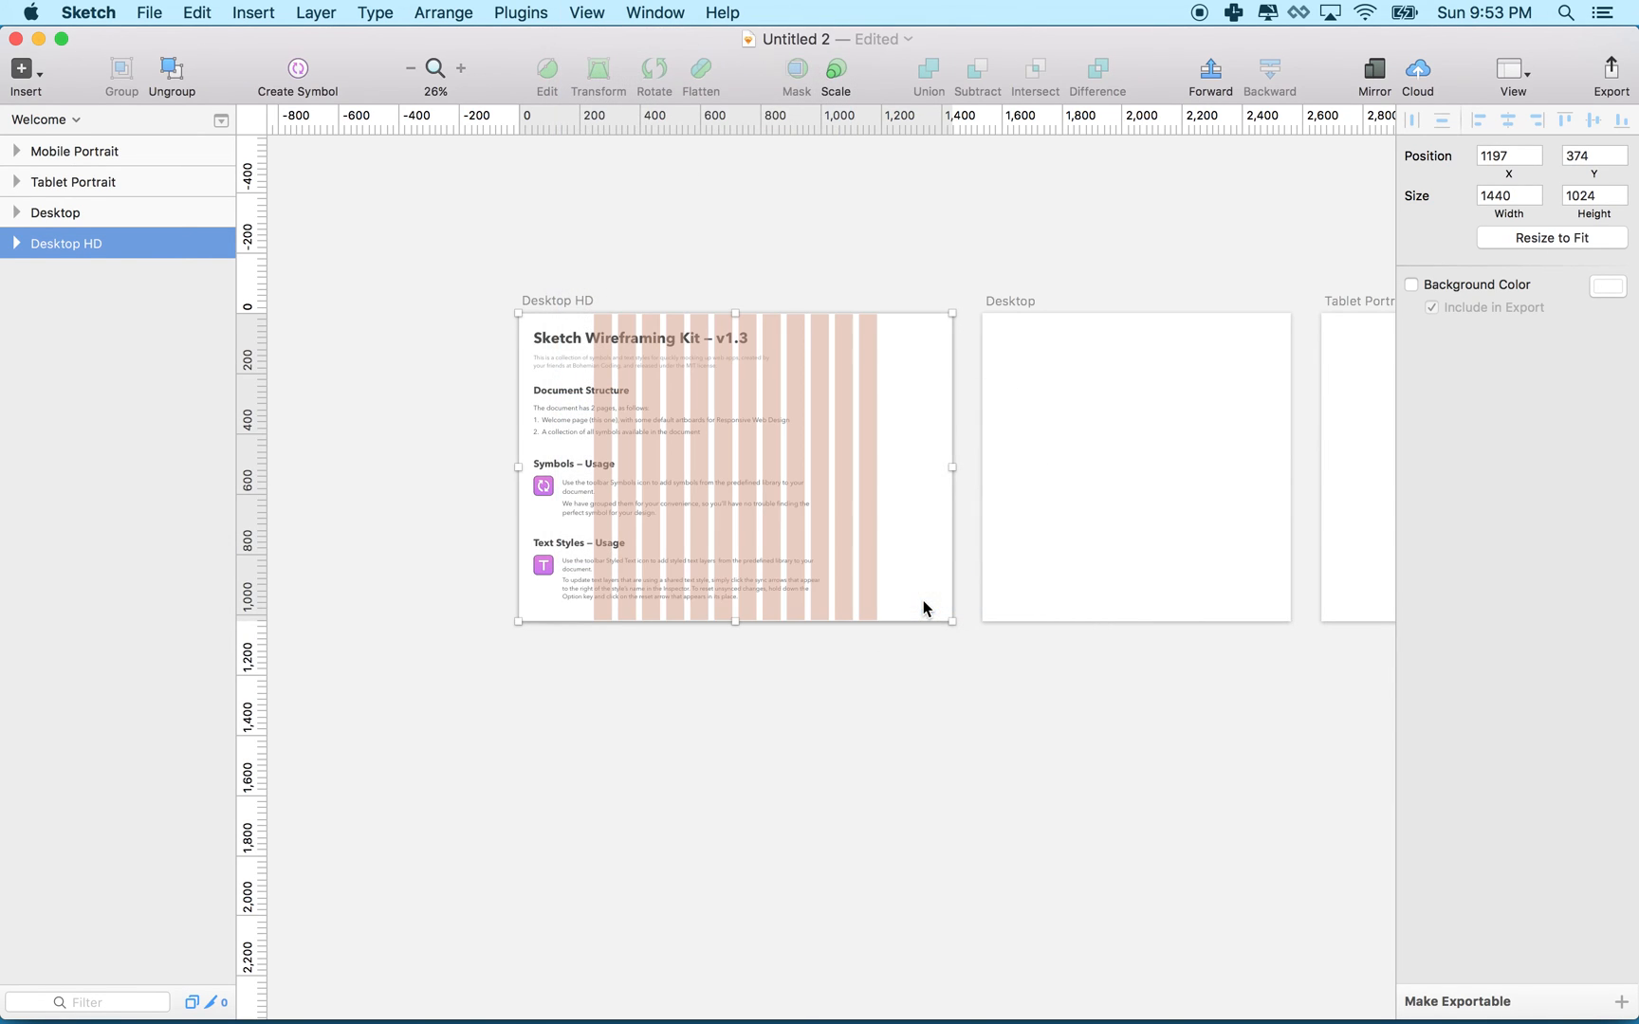
{"action": "scroll", "coordinate": [654, 474], "scroll_direction": "right", "scroll_amount": 5}
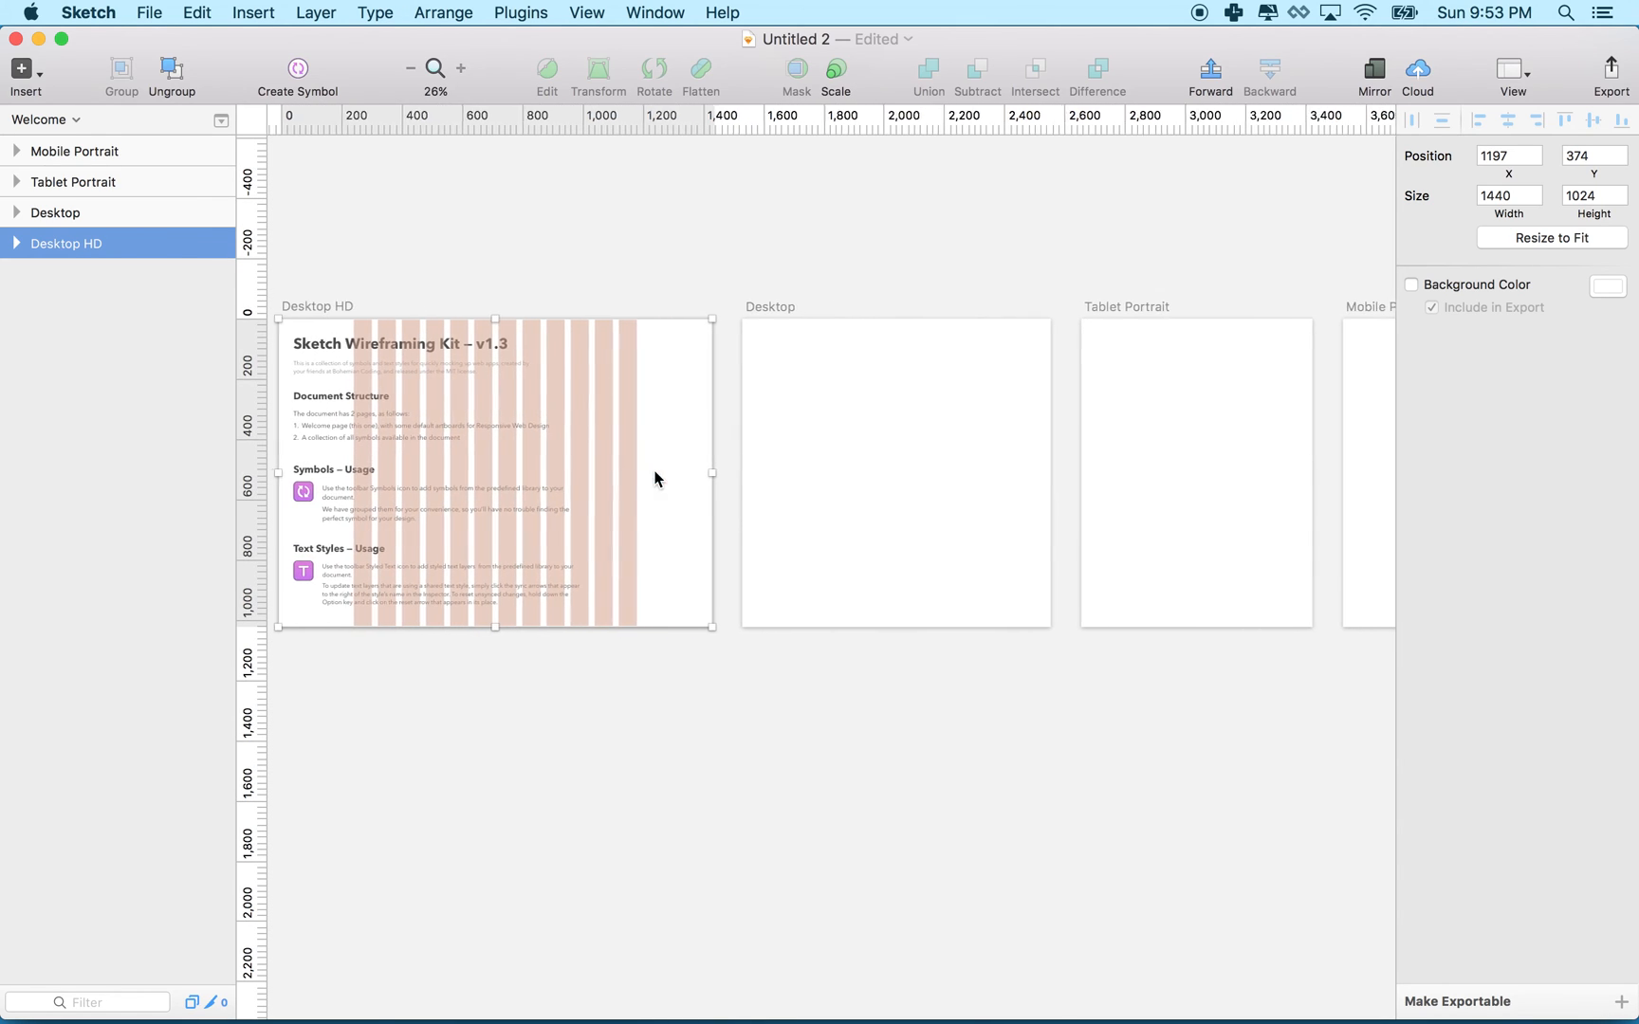
{"action": "scroll", "coordinate": [655, 479], "scroll_direction": "right", "scroll_amount": 1}
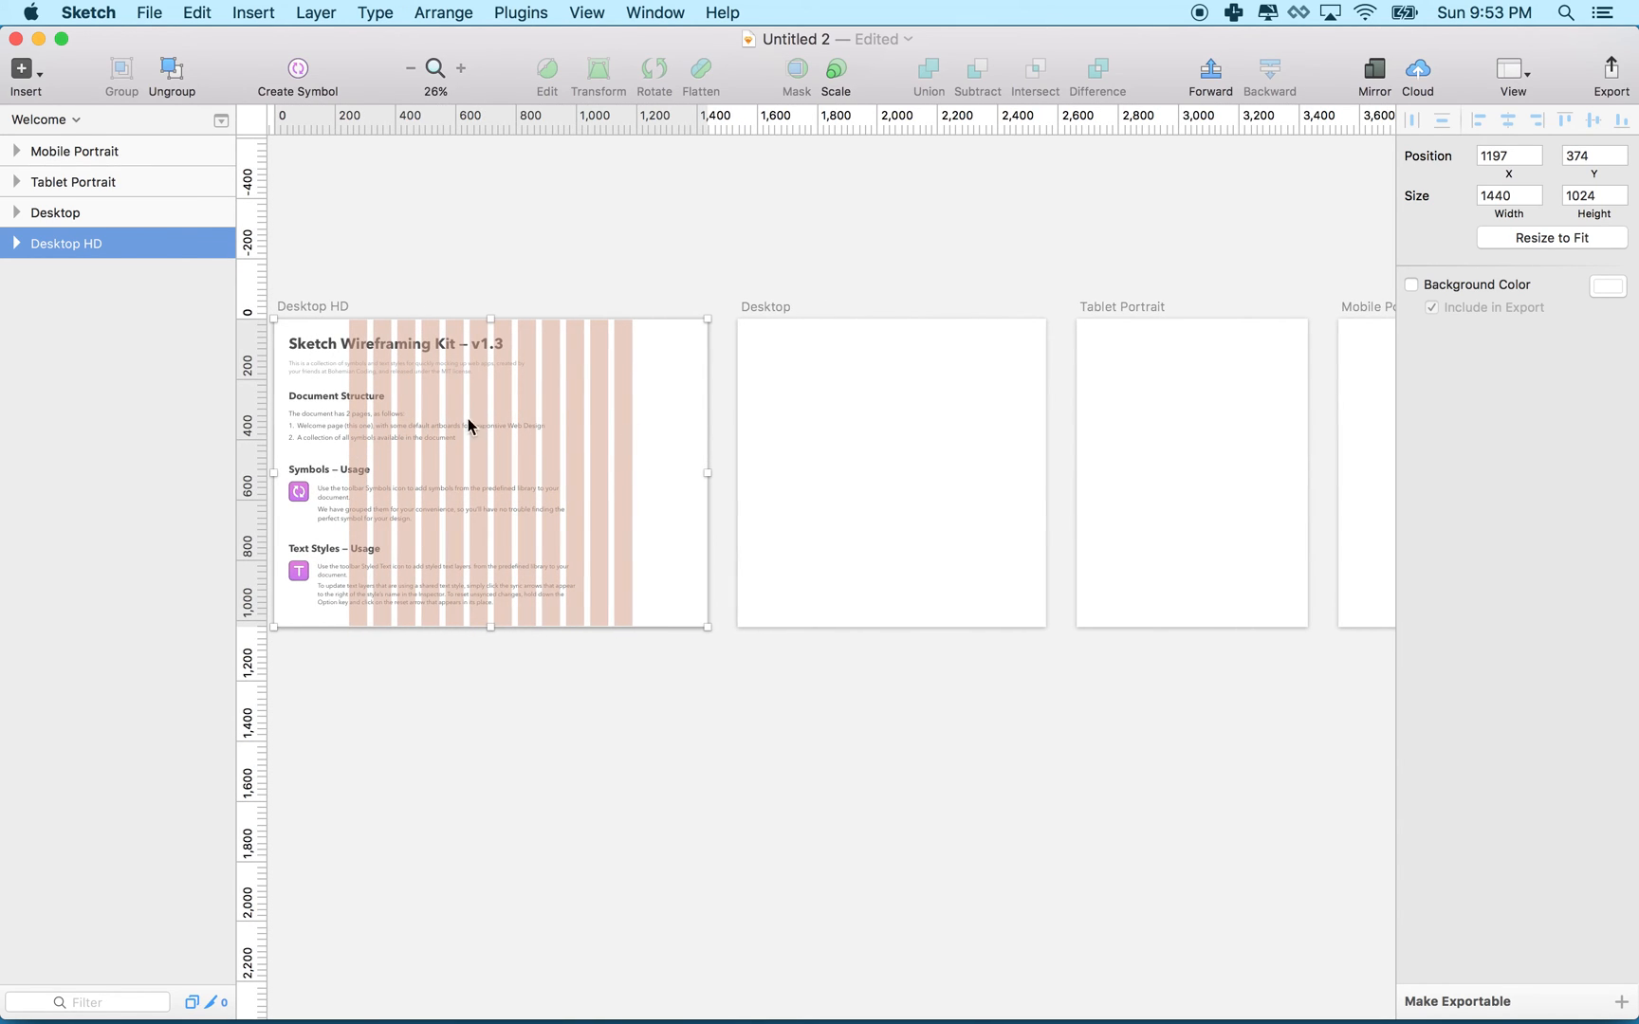
- Show the column layout grid on the Desktop artboard via View > Canvas > Show Layout
{"action": "left_click", "coordinate": [774, 306]}
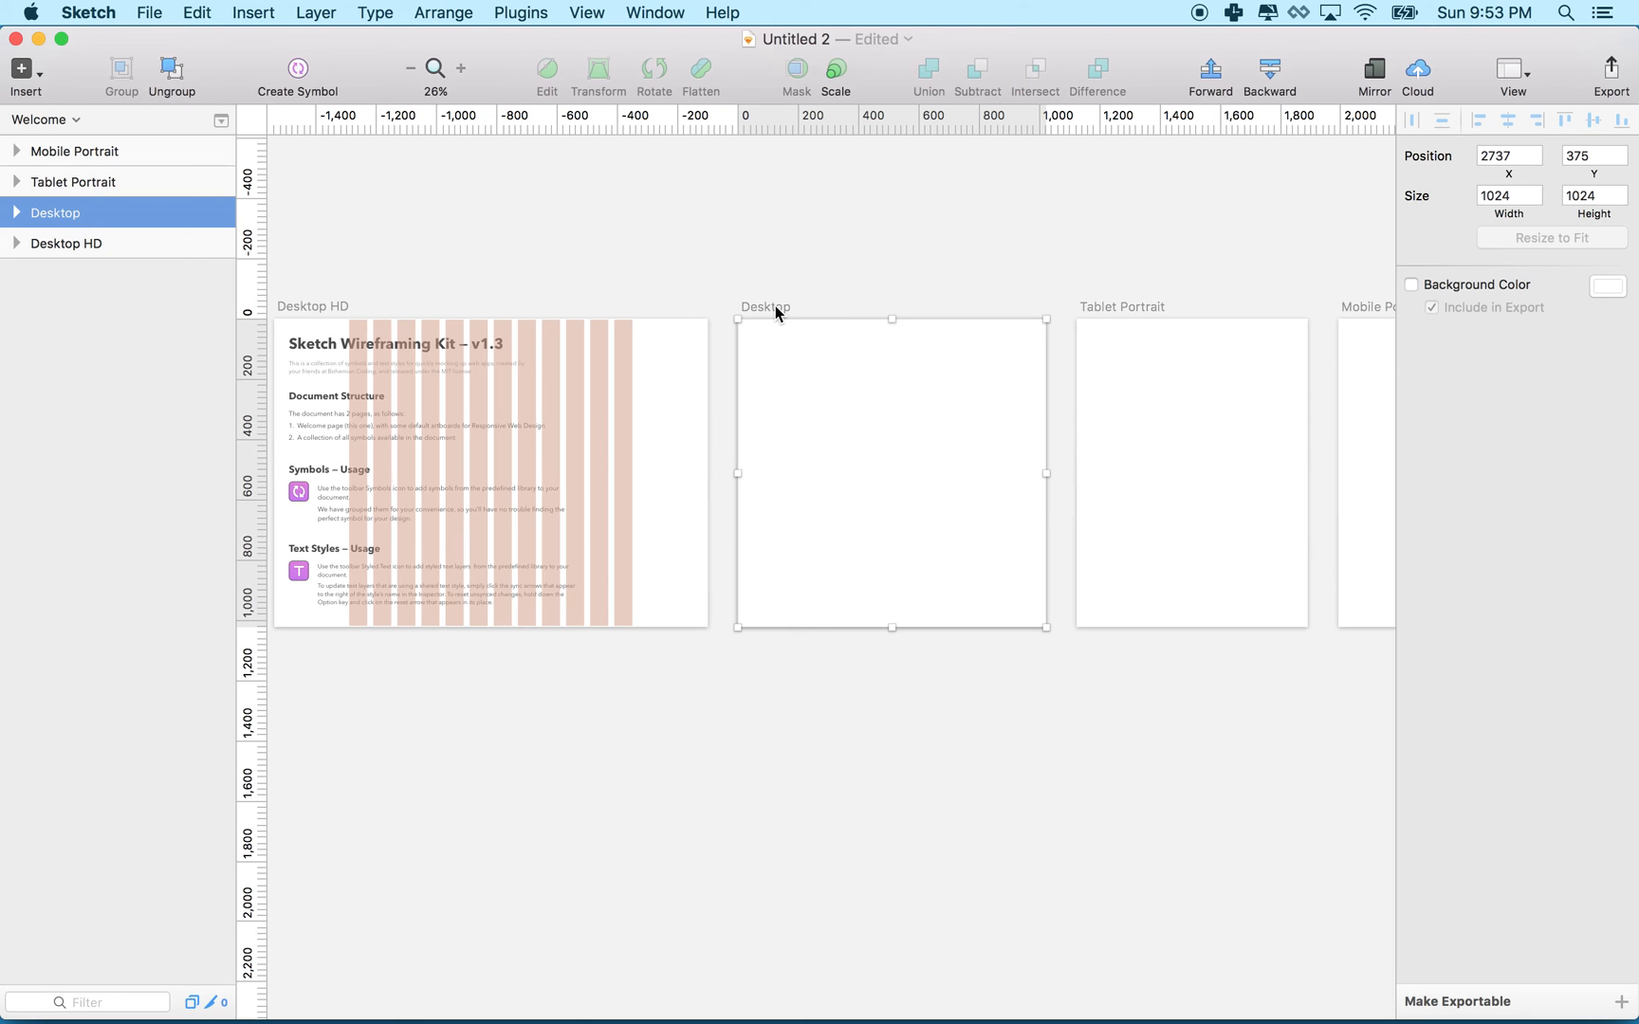
{"action": "left_click", "coordinate": [656, 11]}
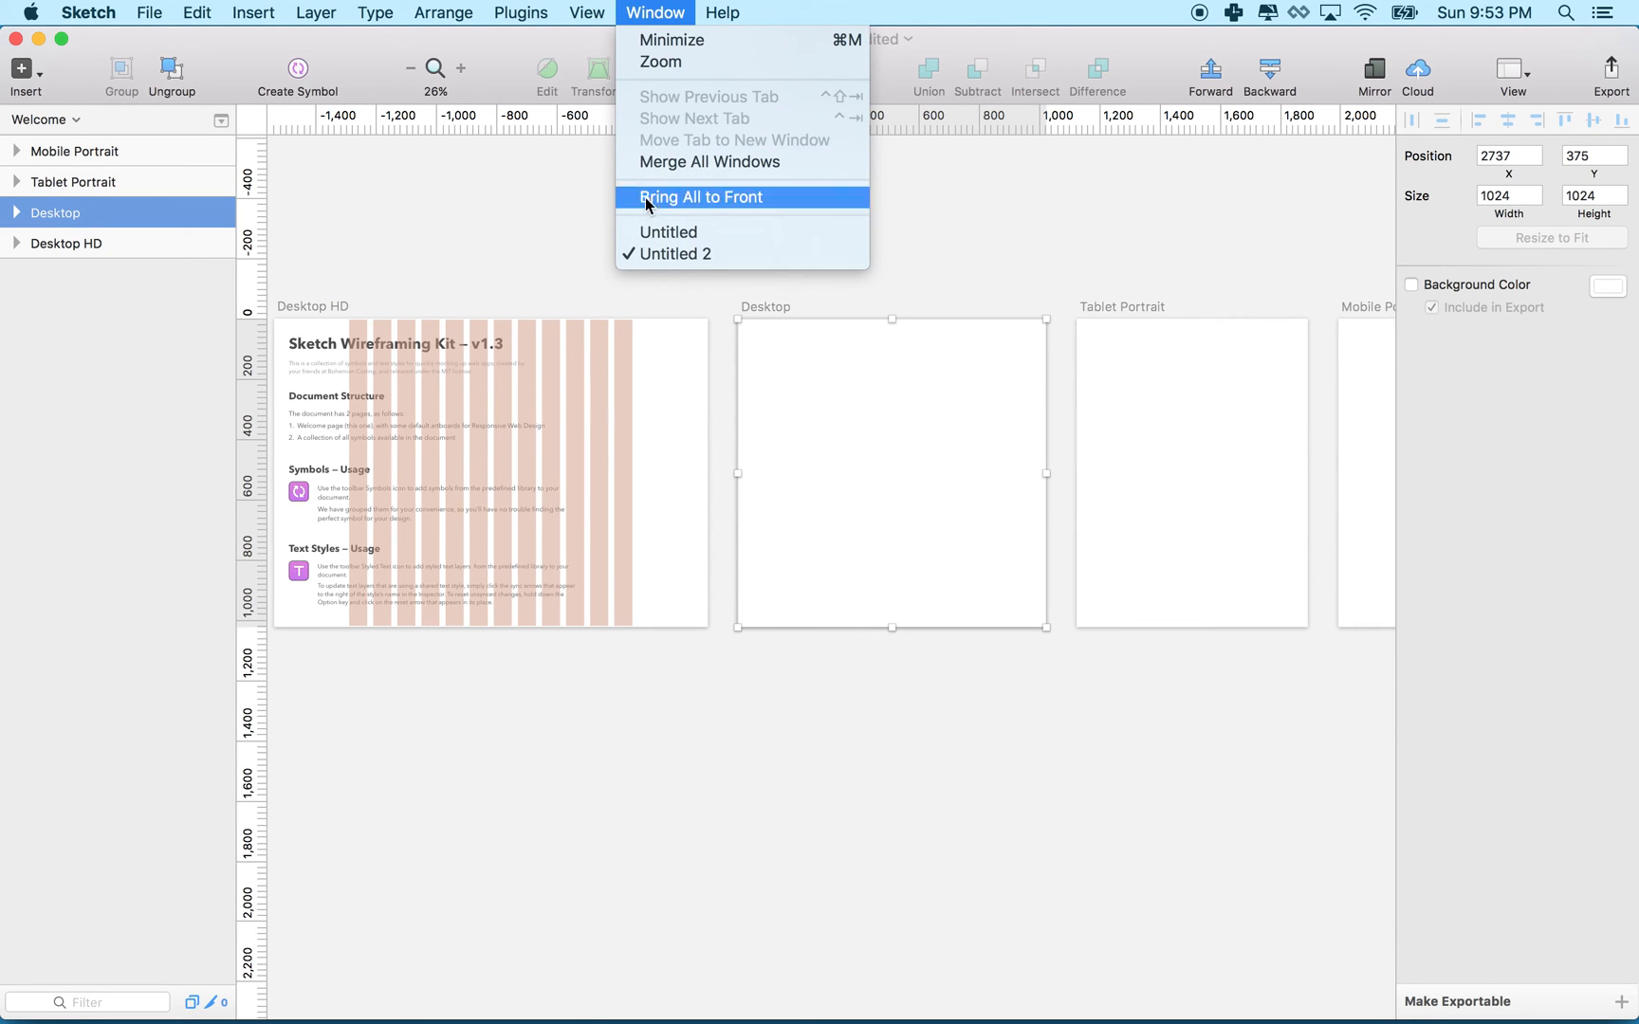
{"action": "mouse_move", "coordinate": [610, 404]}
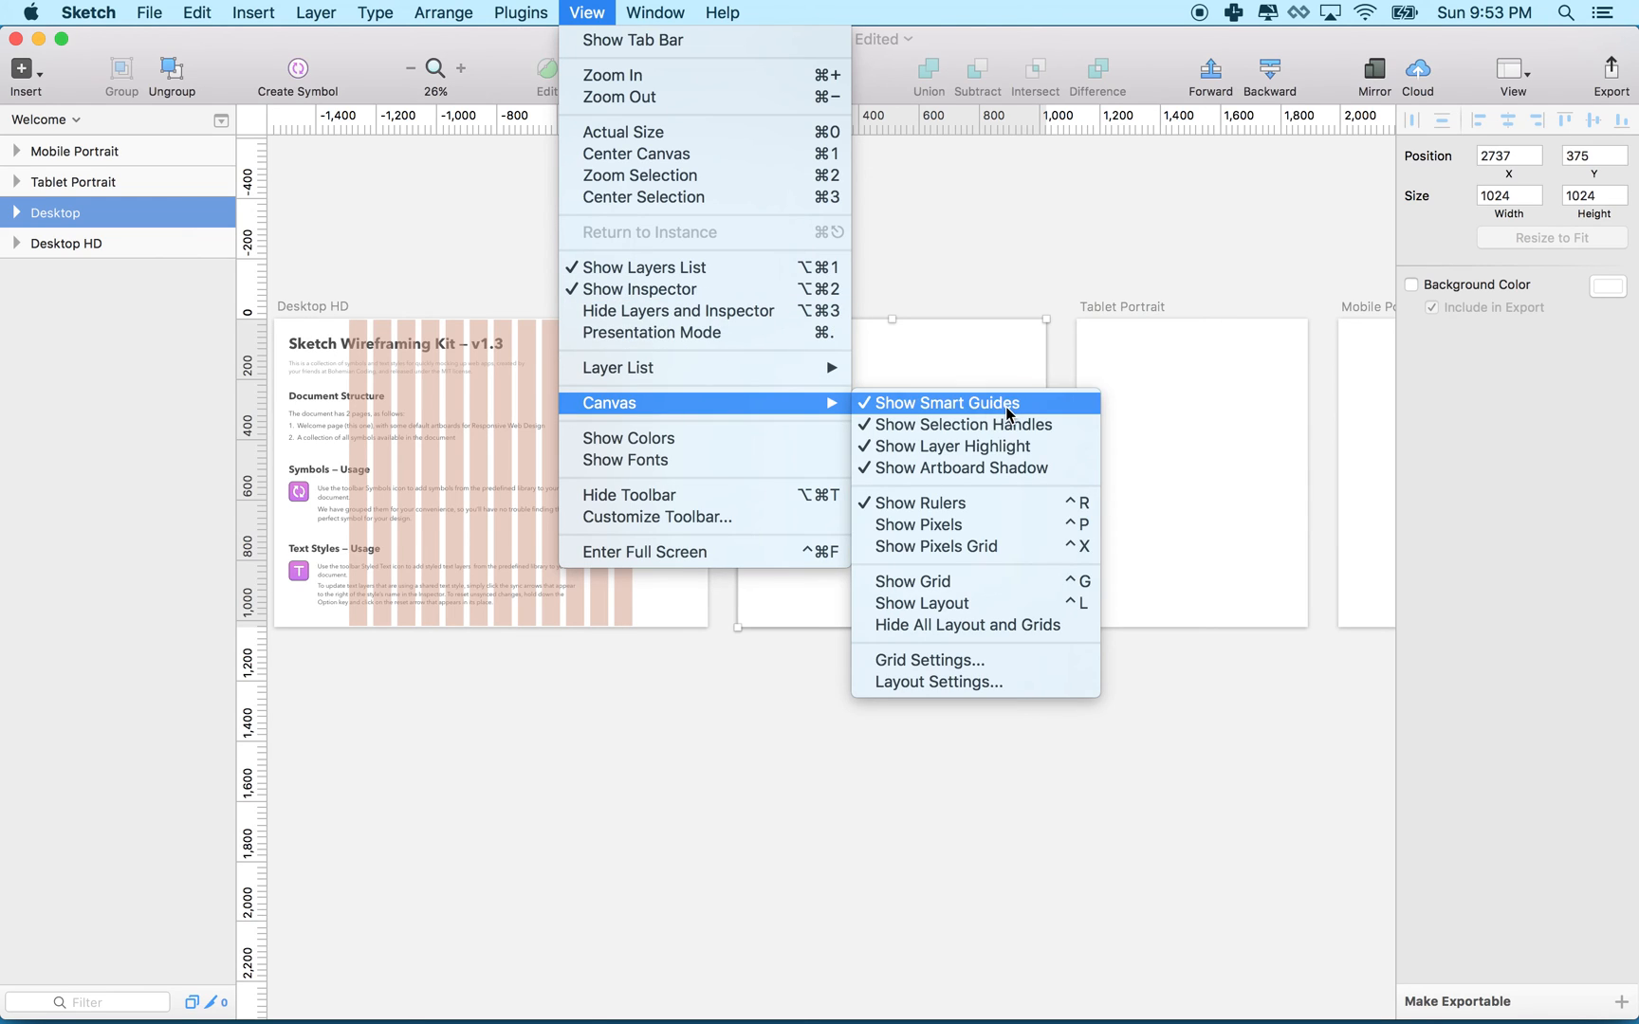
{"action": "left_click", "coordinate": [971, 605]}
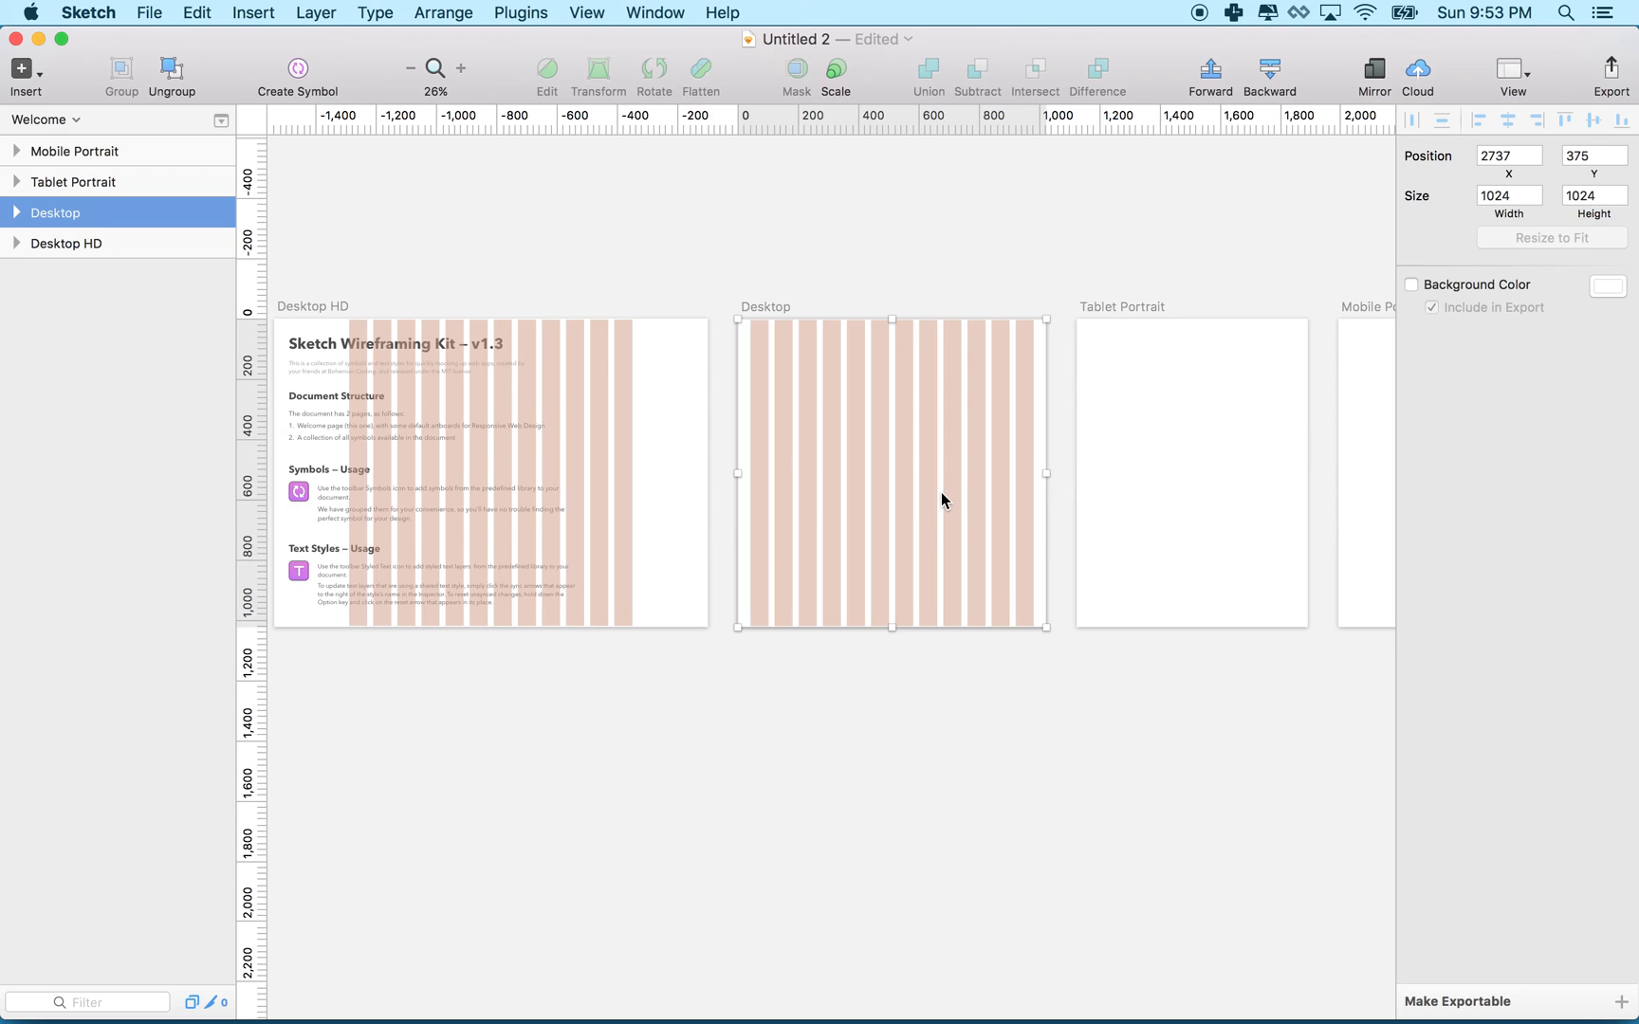
{"action": "scroll", "coordinate": [941, 493], "scroll_direction": "left", "scroll_amount": 3}
{"action": "scroll", "coordinate": [941, 492], "scroll_direction": "right", "scroll_amount": 8}
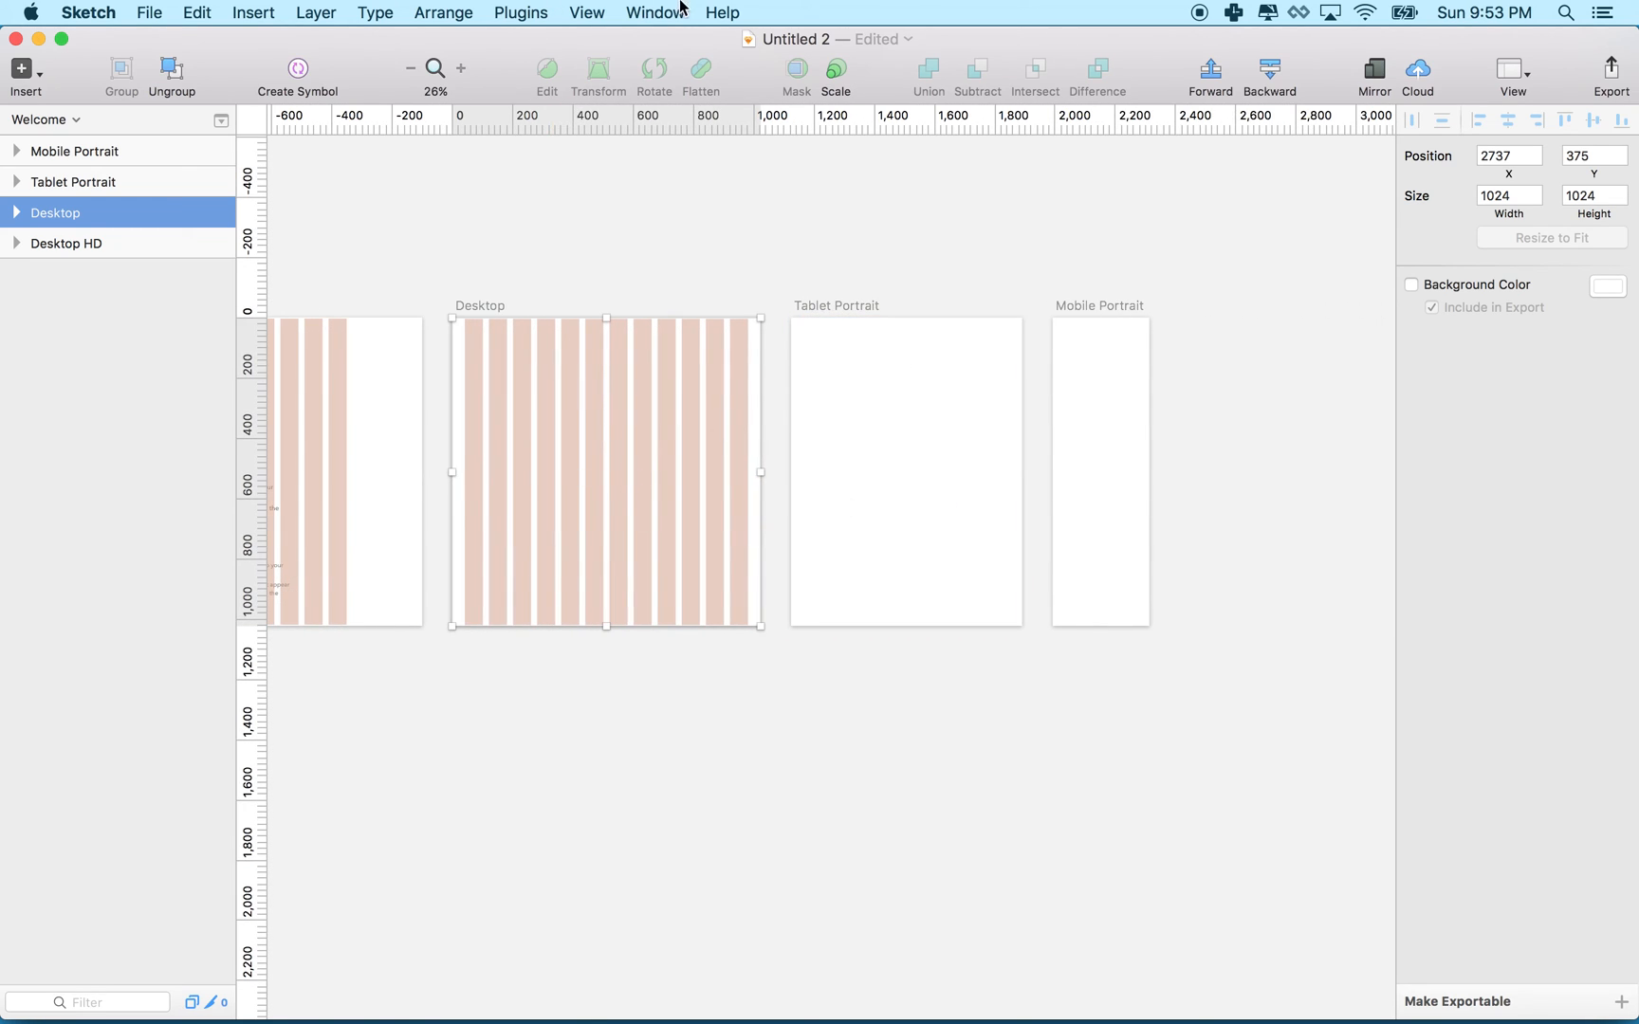
- Show the column layout grid on the Tablet Portrait artboard
{"action": "left_click", "coordinate": [844, 304]}
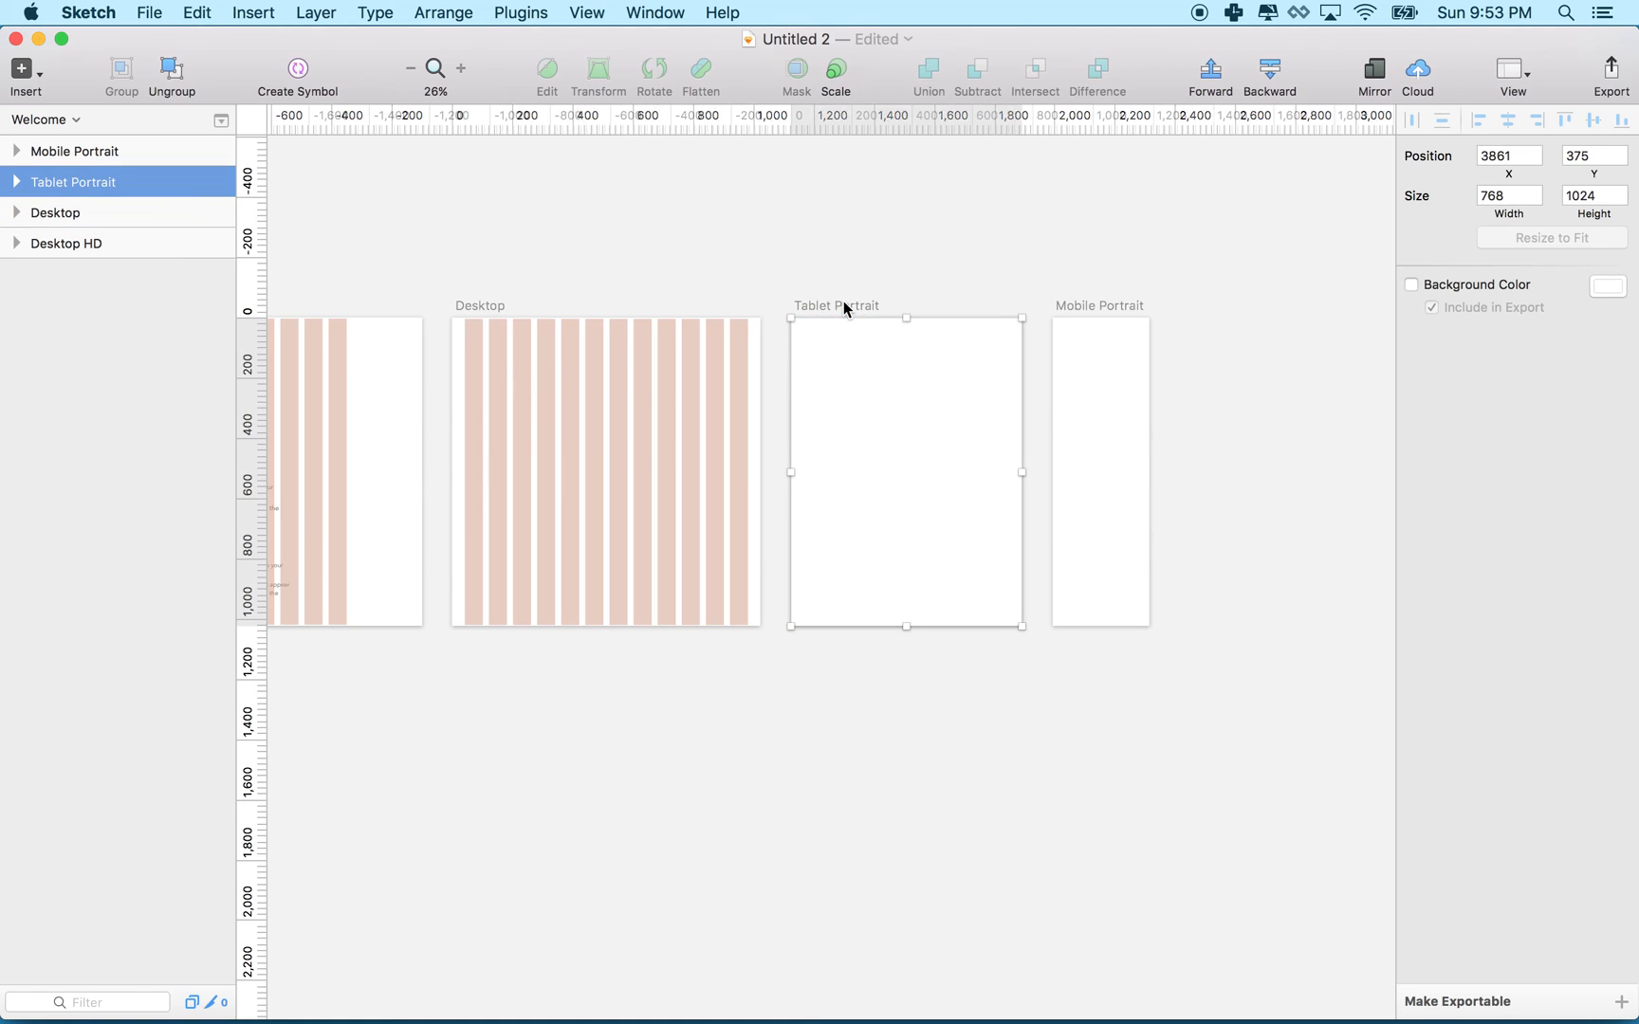
{"action": "left_click", "coordinate": [587, 13]}
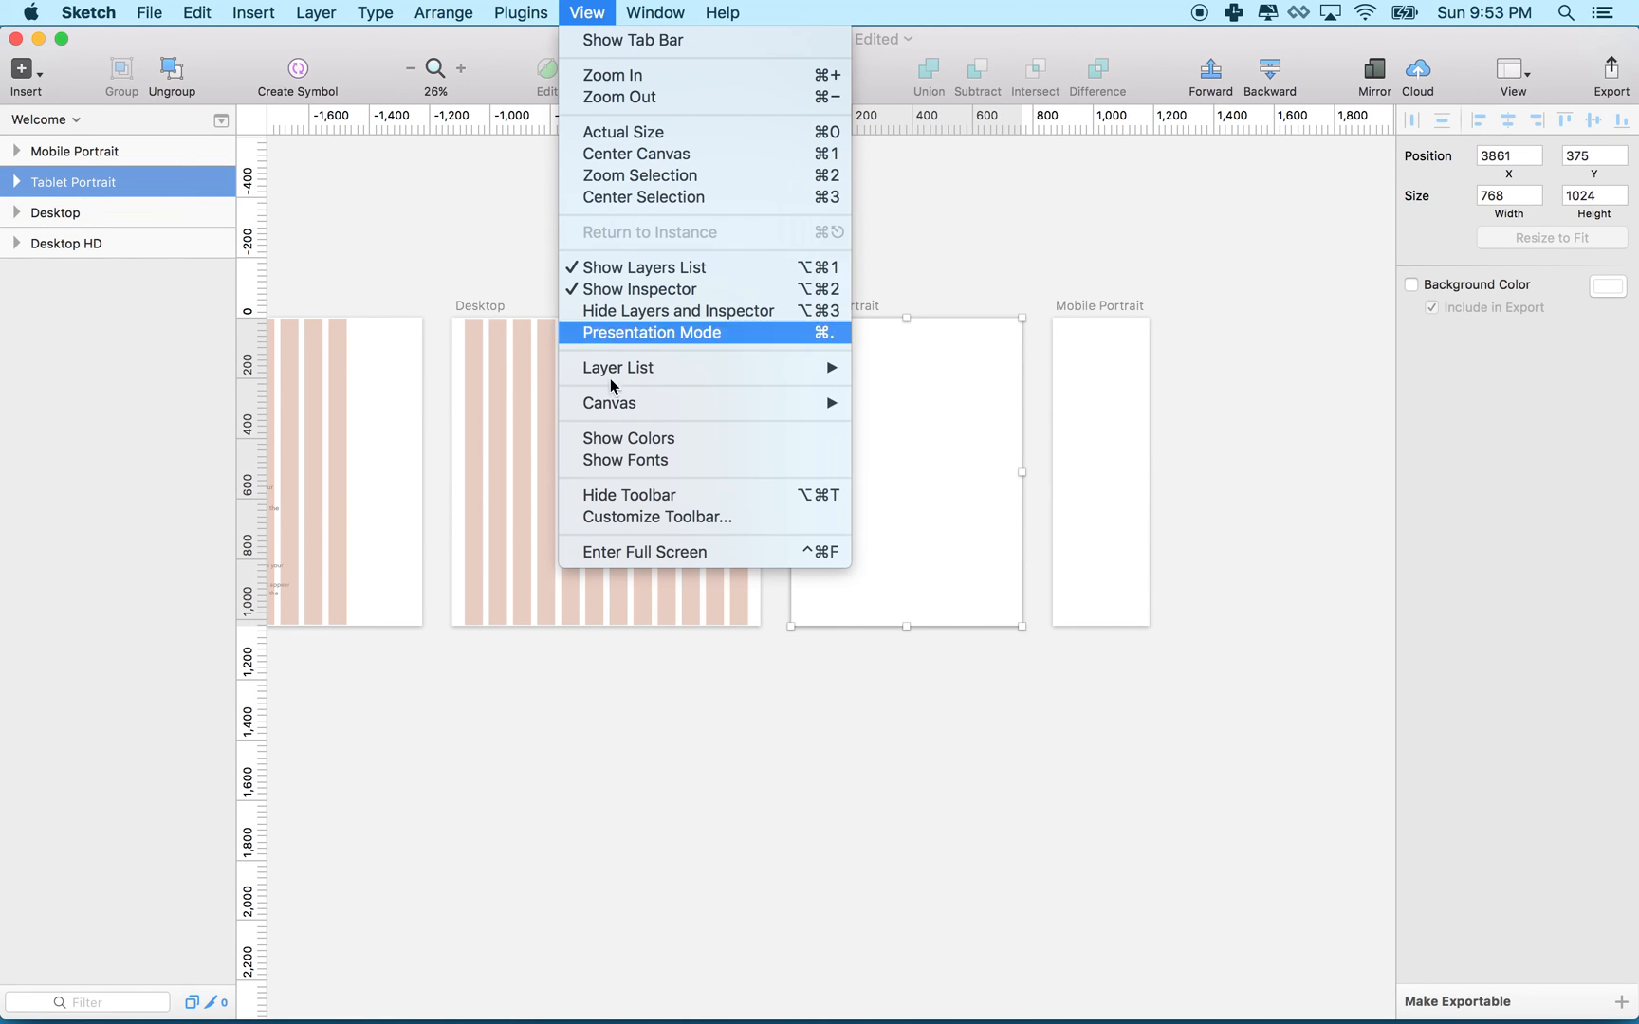
{"action": "mouse_move", "coordinate": [704, 404]}
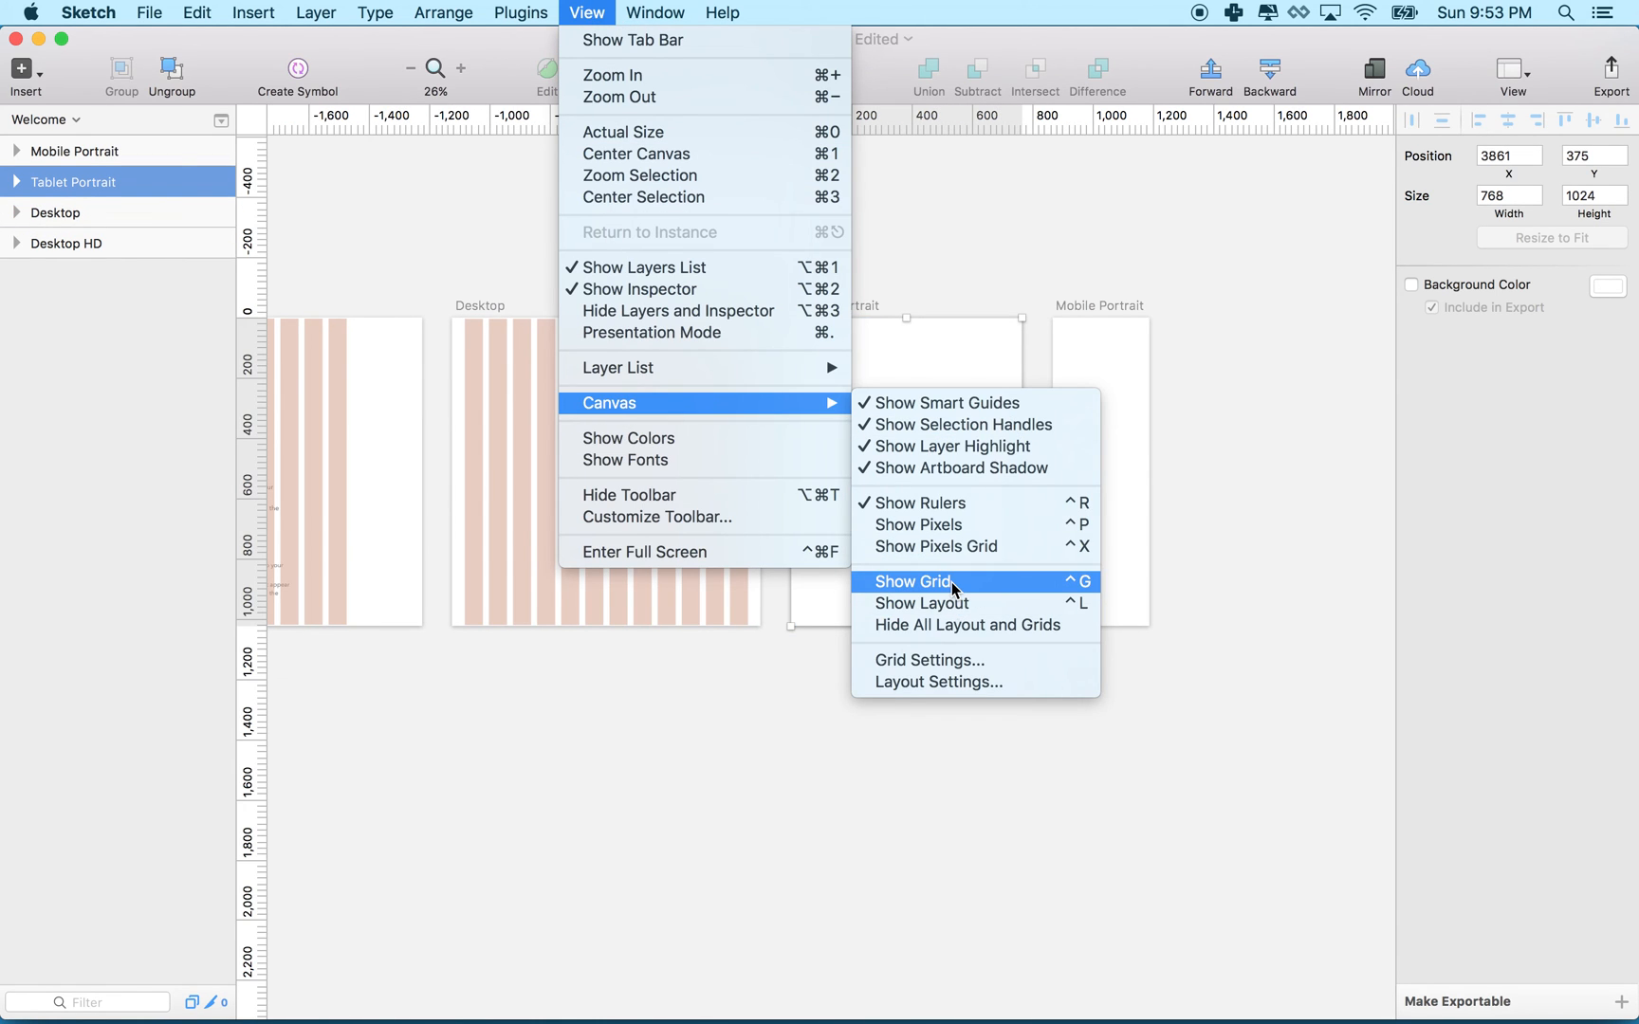
{"action": "left_click", "coordinate": [947, 602]}
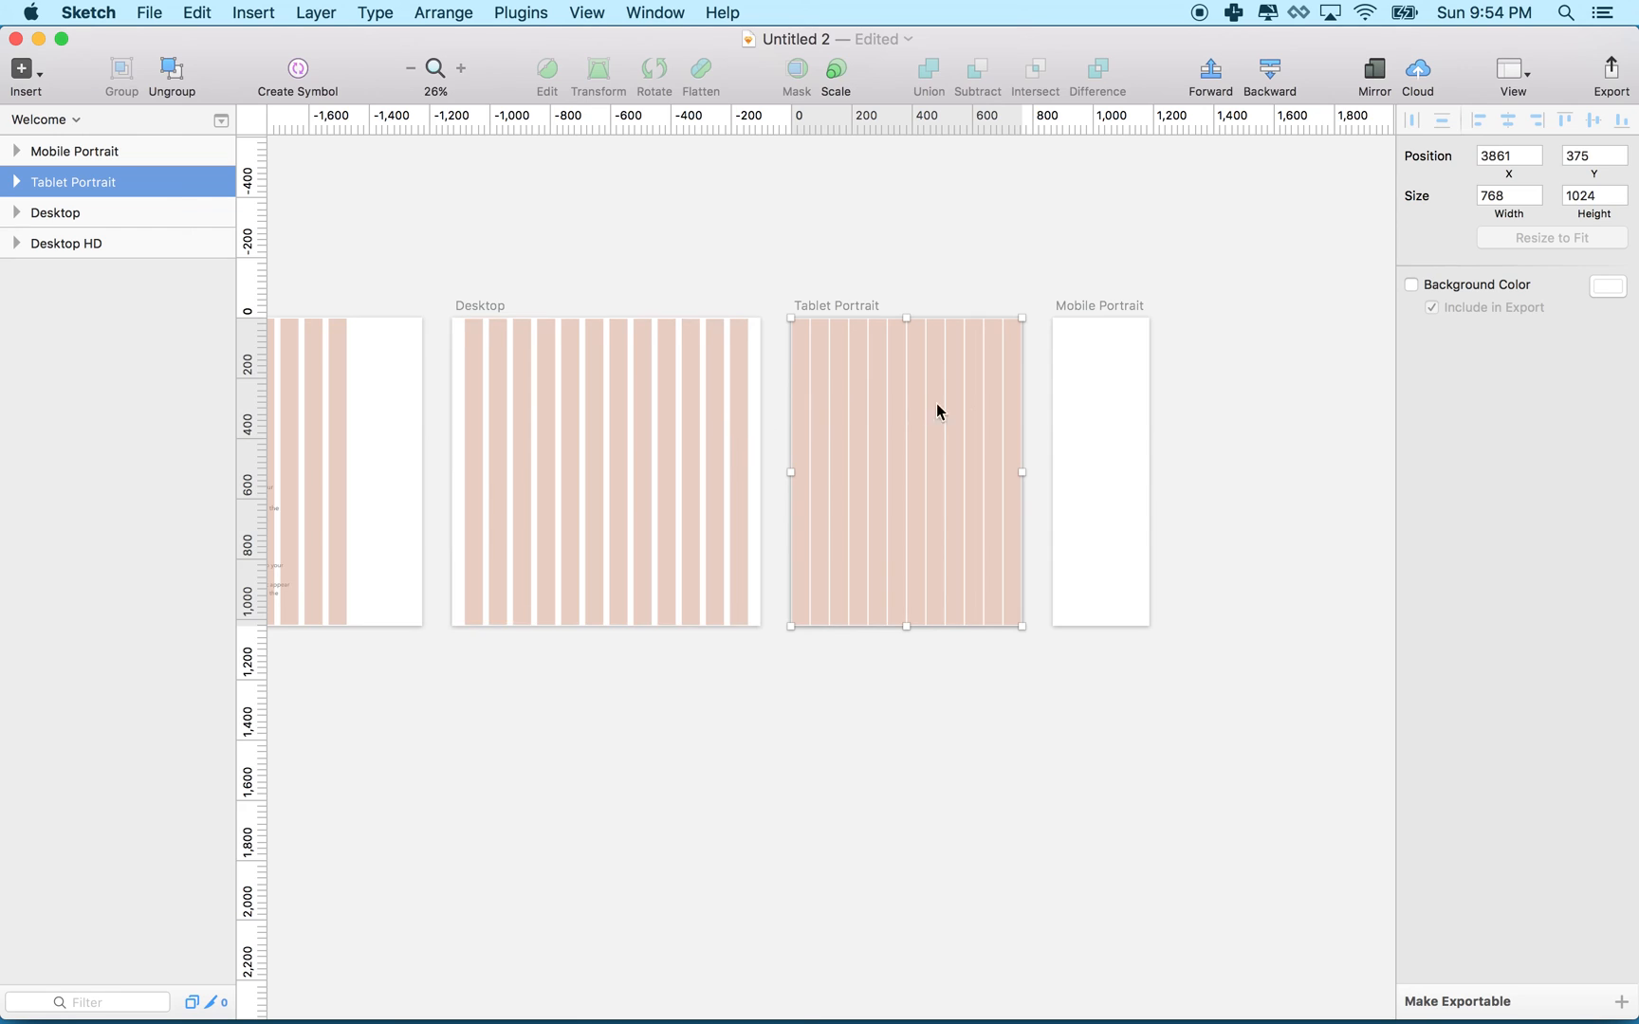
- Select Mobile Portrait and bring up the View > Canvas options for its layout grid
{"action": "left_click", "coordinate": [1101, 385]}
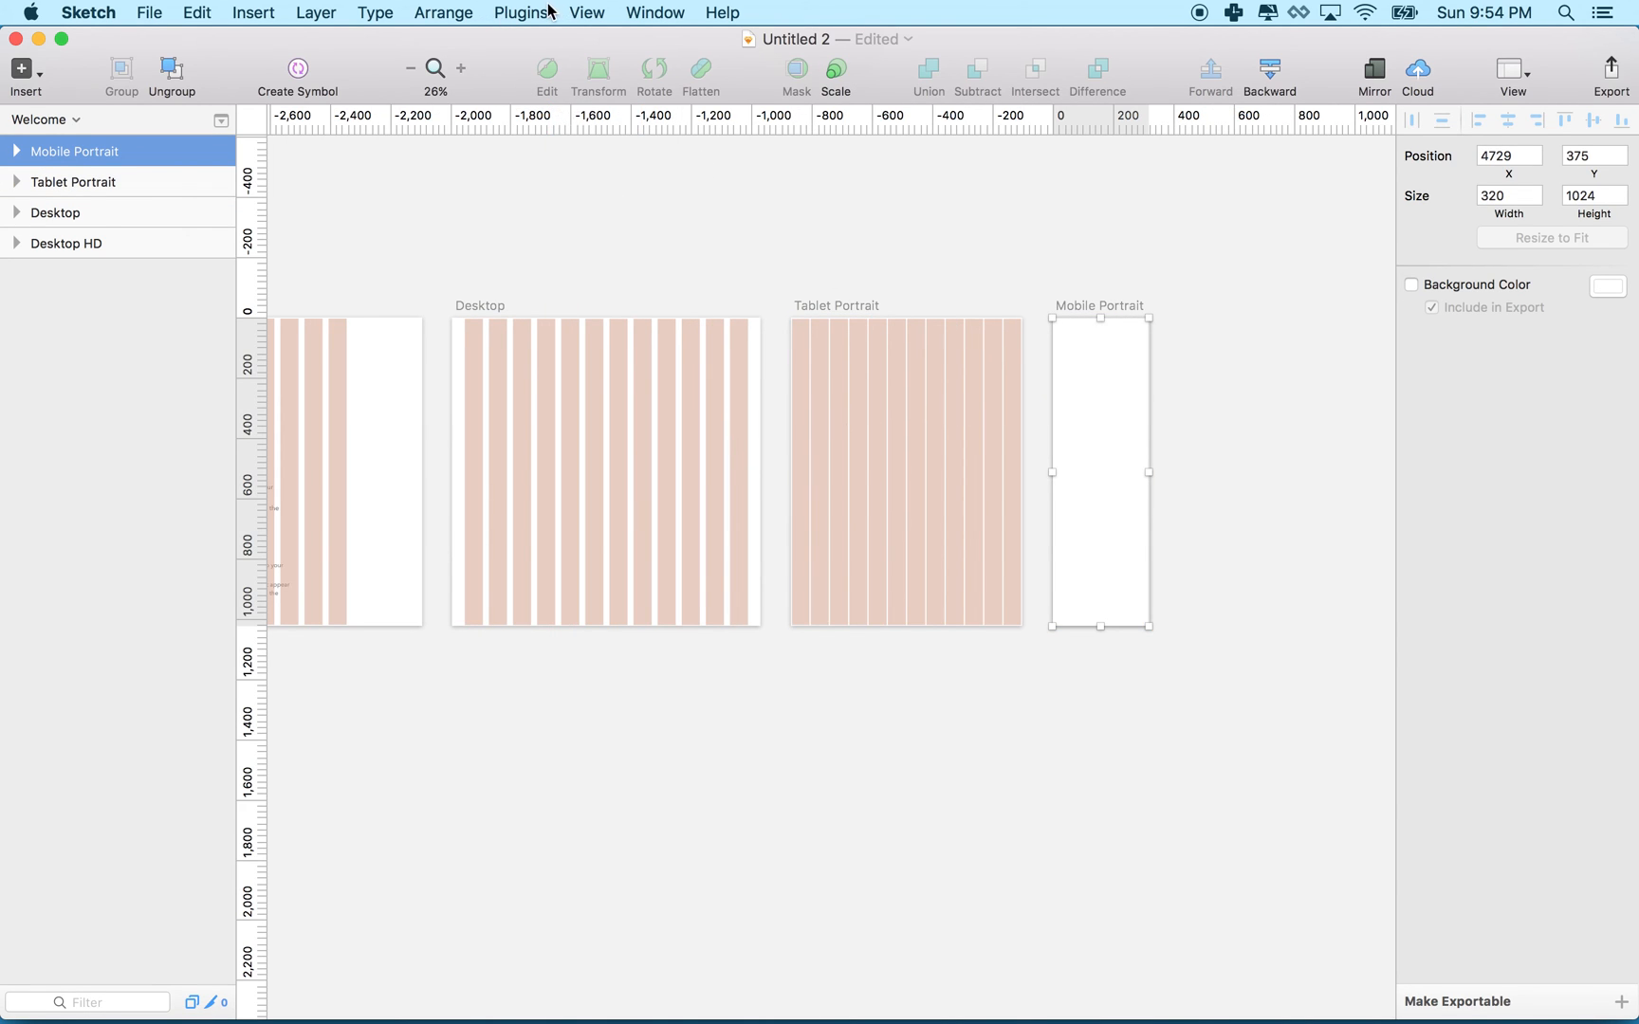
{"action": "left_click", "coordinate": [586, 13]}
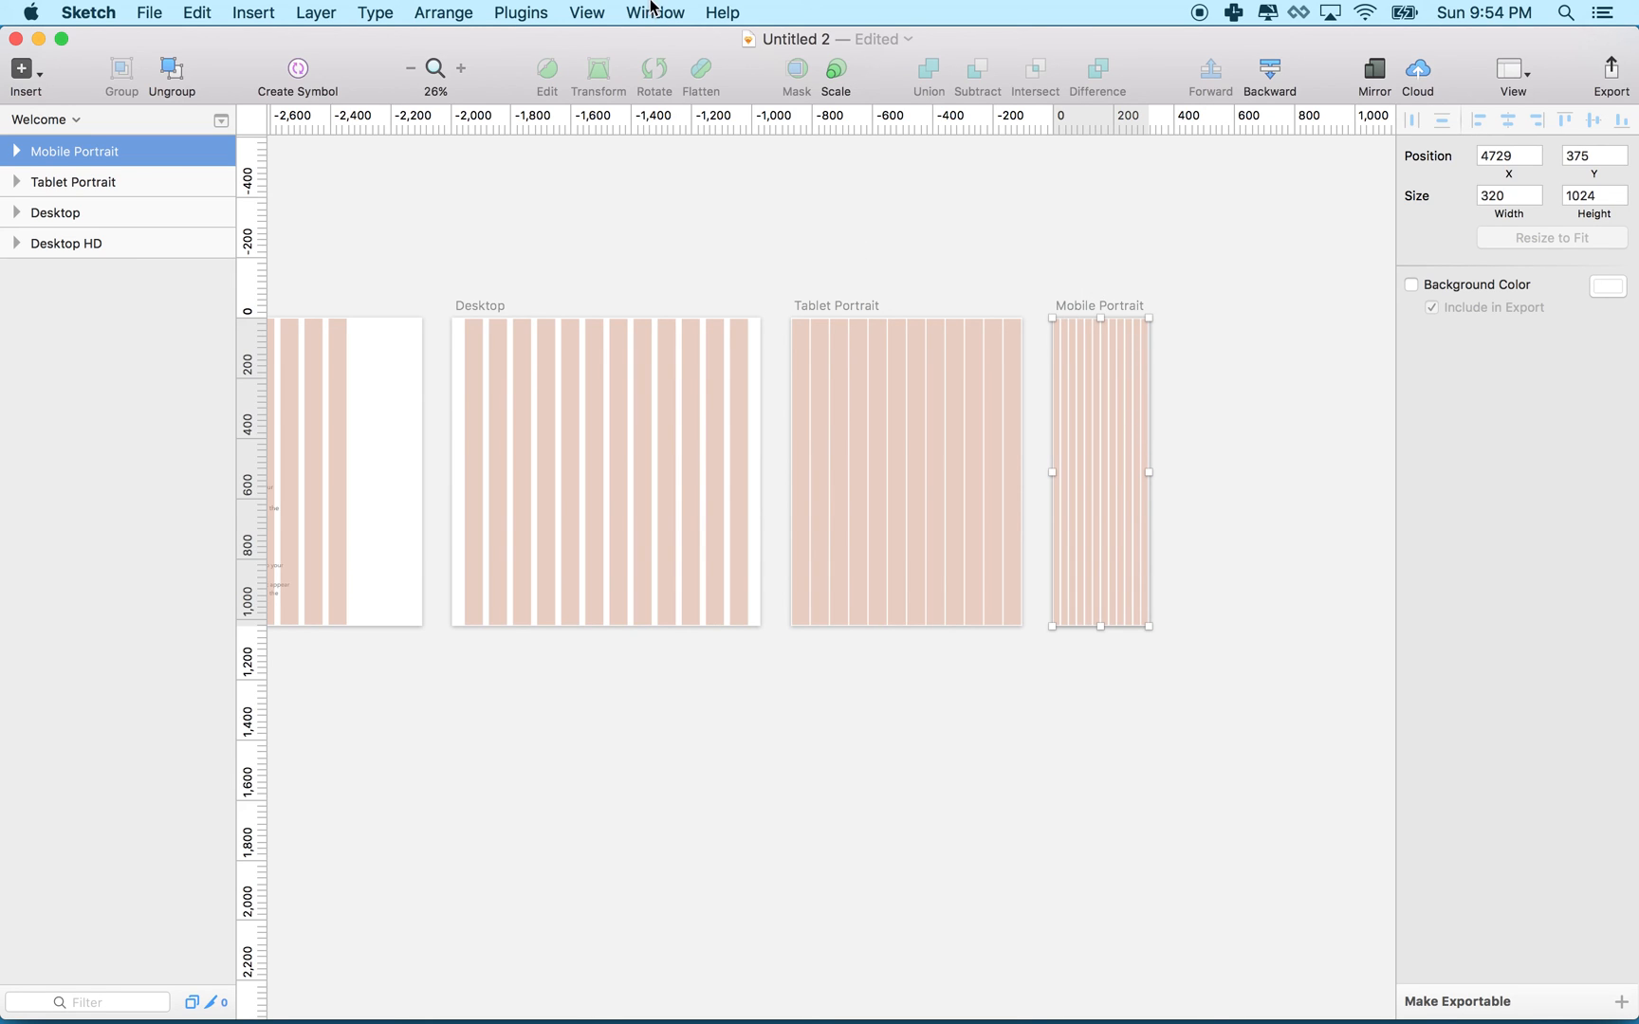
{"action": "left_click", "coordinate": [586, 12]}
{"action": "mouse_move", "coordinate": [610, 403]}
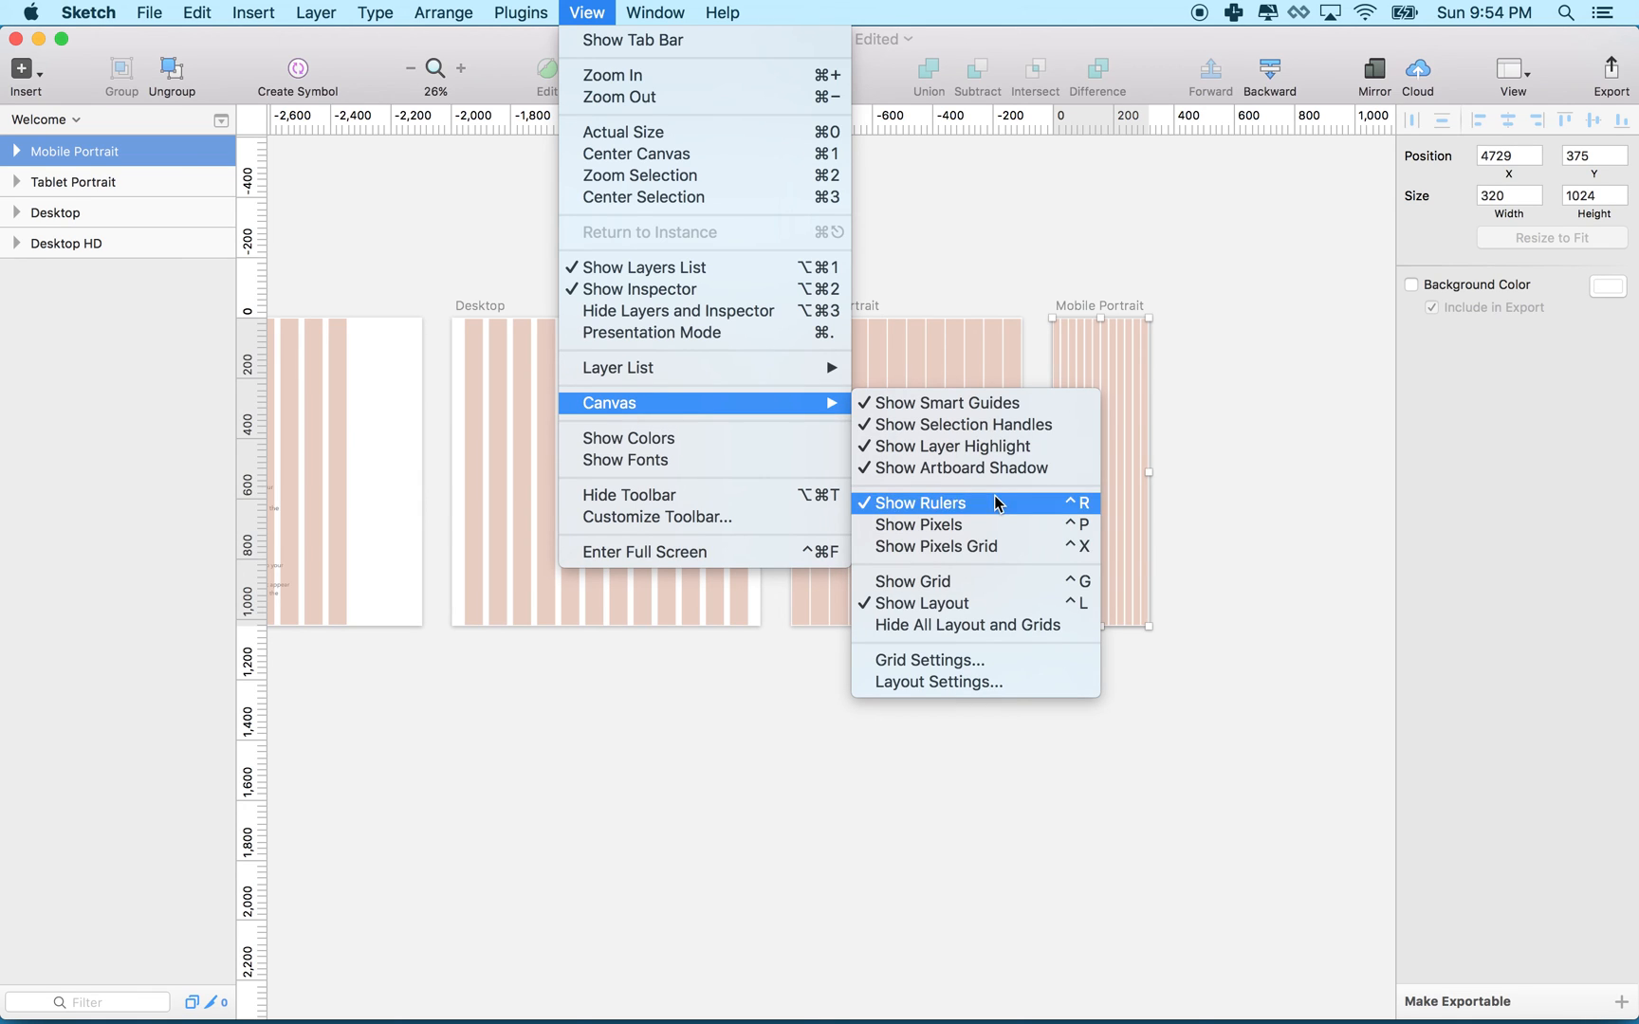
- Bring up Layout Settings for Mobile Portrait, after dismissing a first unchanged attempt
{"action": "left_click", "coordinate": [945, 681]}
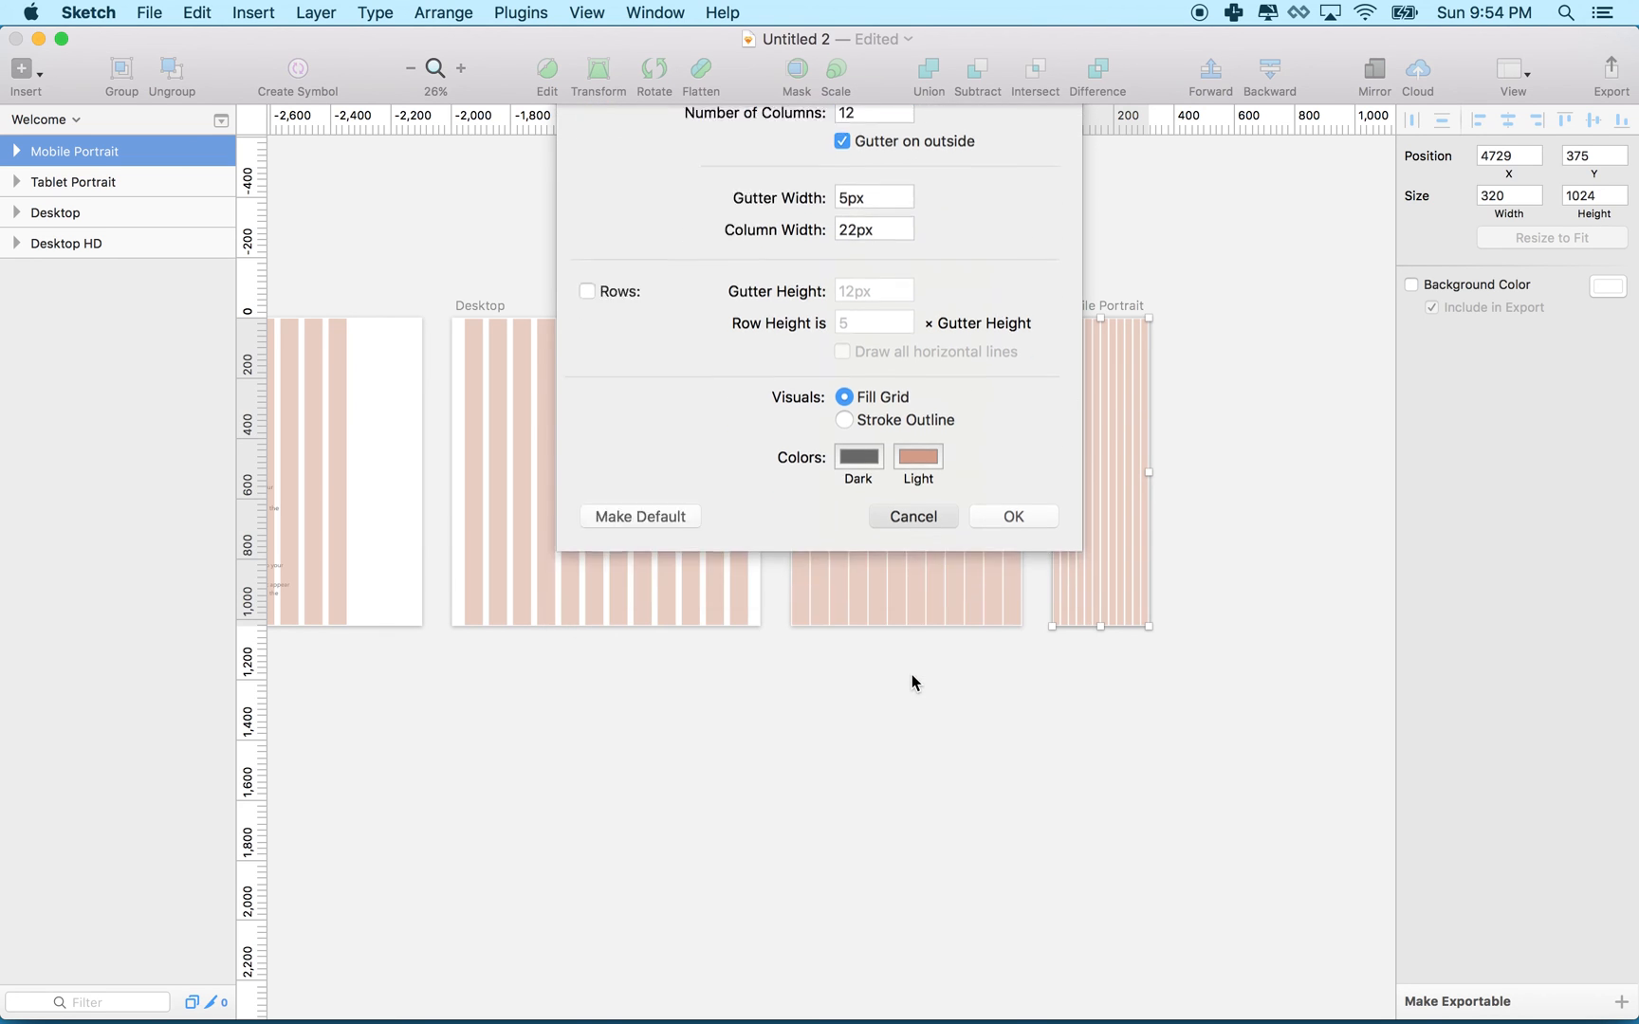
{"action": "left_click", "coordinate": [912, 674]}
{"action": "scroll", "coordinate": [1078, 478], "scroll_direction": "left", "scroll_amount": 4}
{"action": "scroll", "coordinate": [1079, 478], "scroll_direction": "left", "scroll_amount": 1}
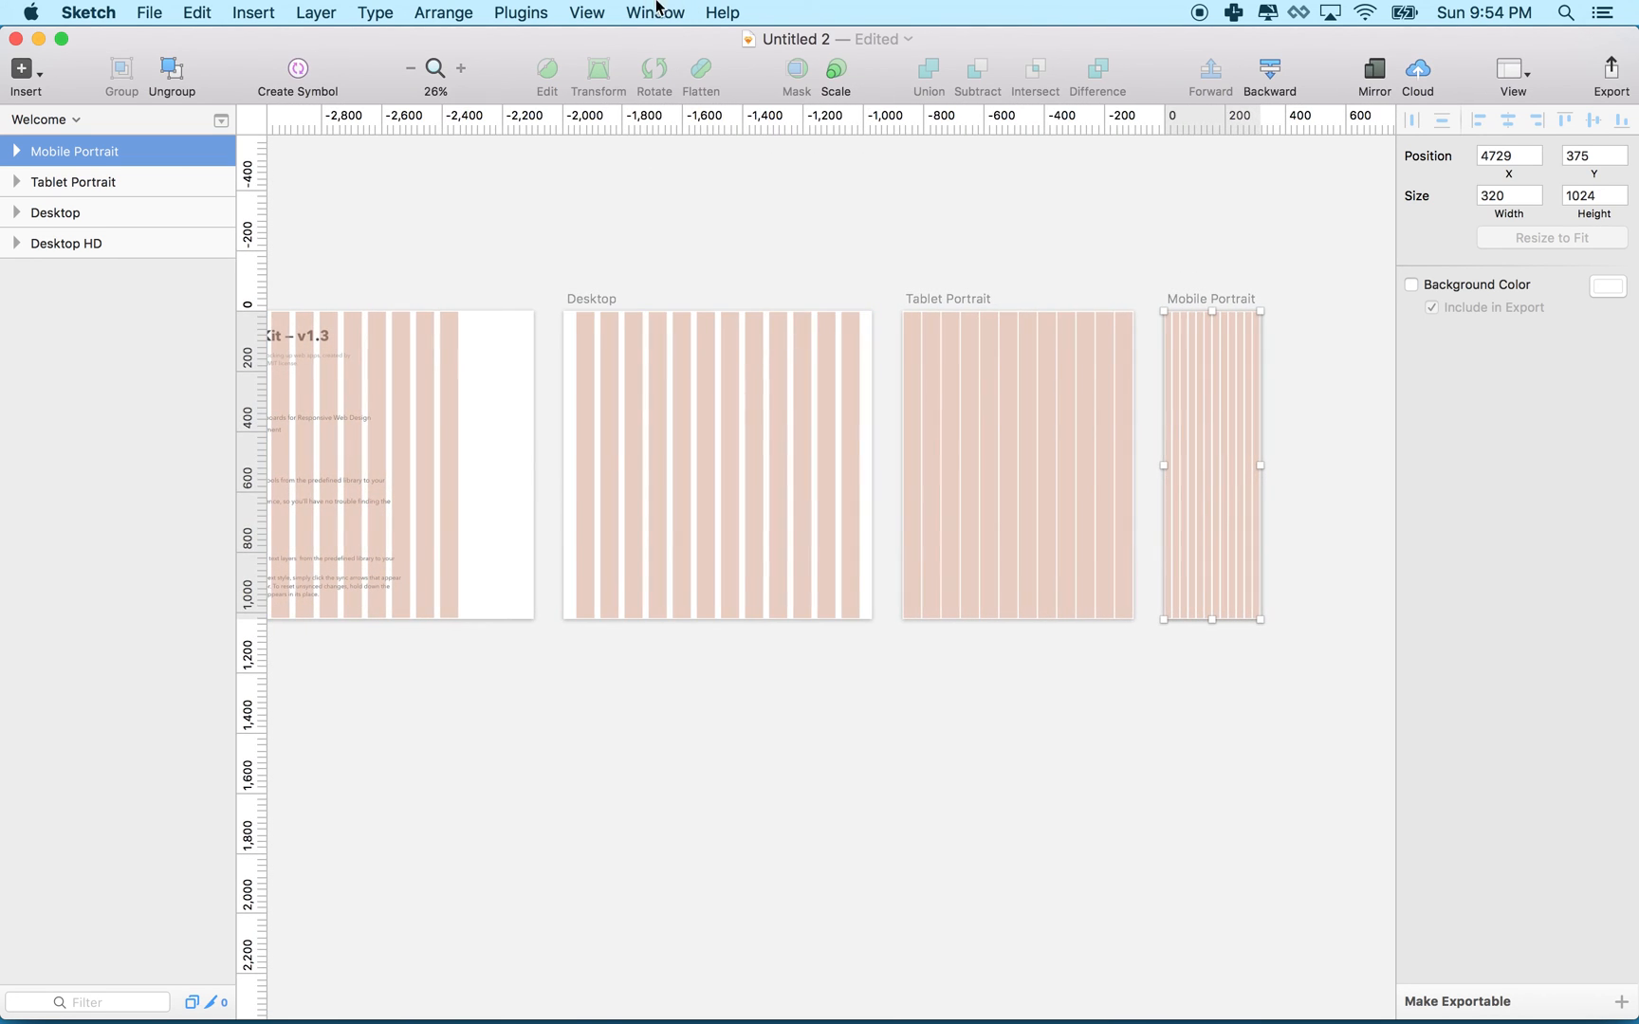
{"action": "left_click", "coordinate": [587, 12]}
{"action": "mouse_move", "coordinate": [613, 404]}
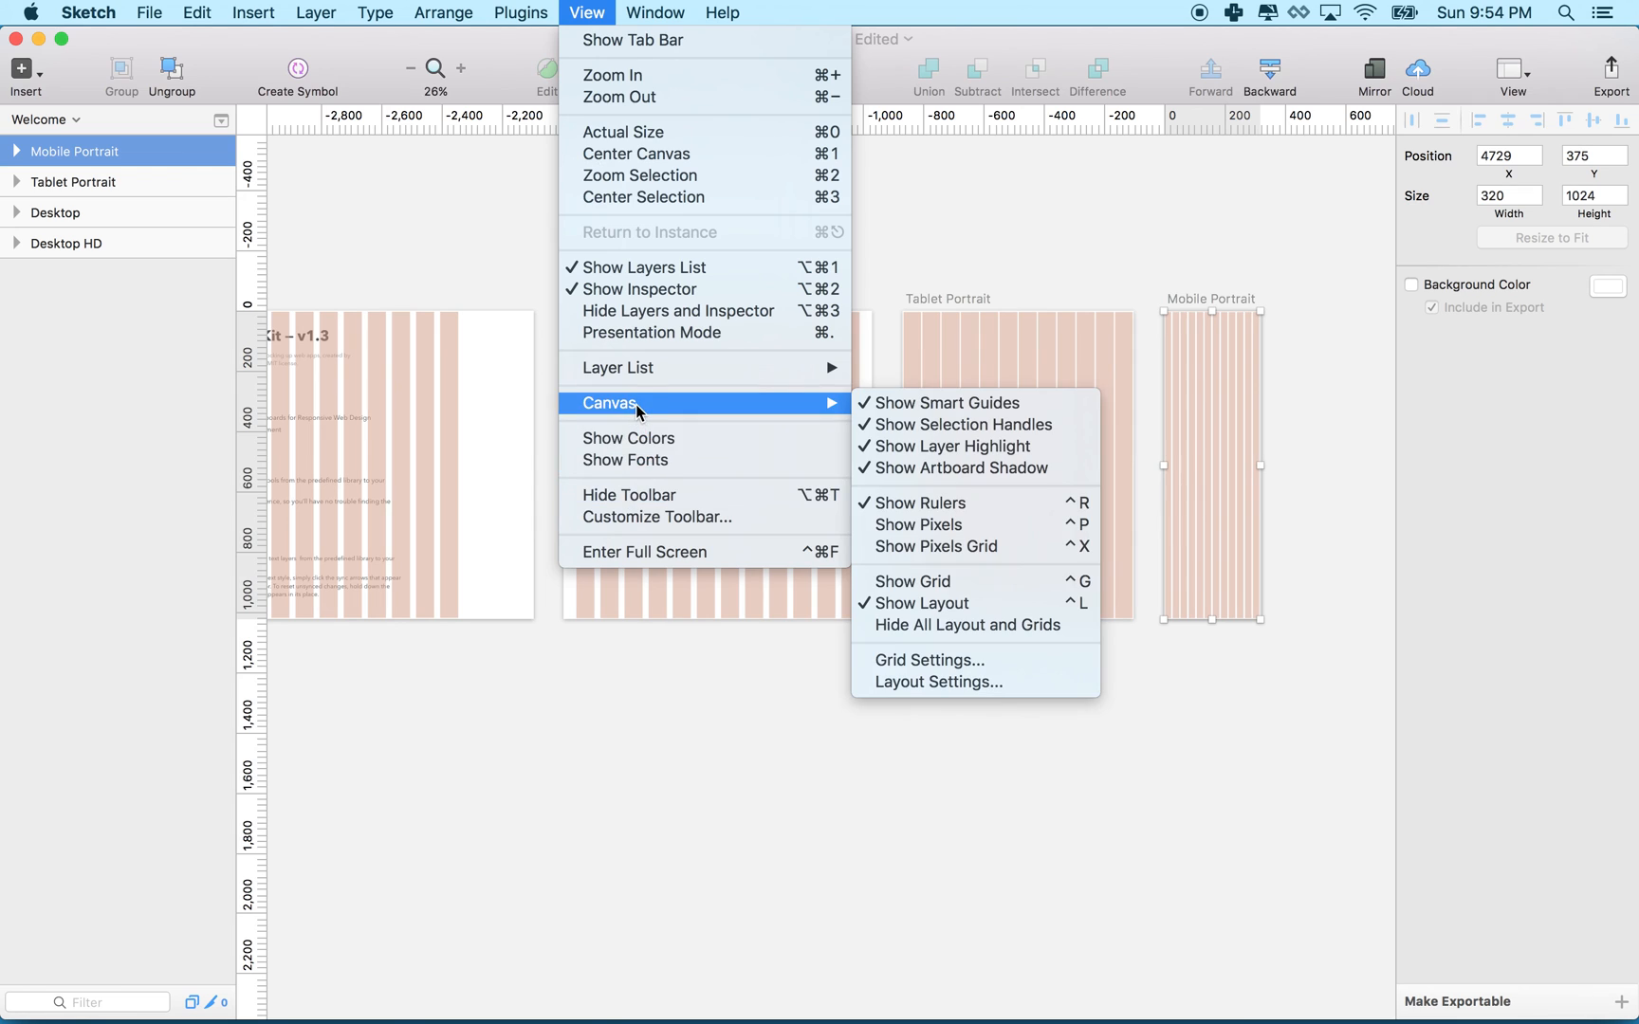
{"action": "left_click", "coordinate": [998, 683]}
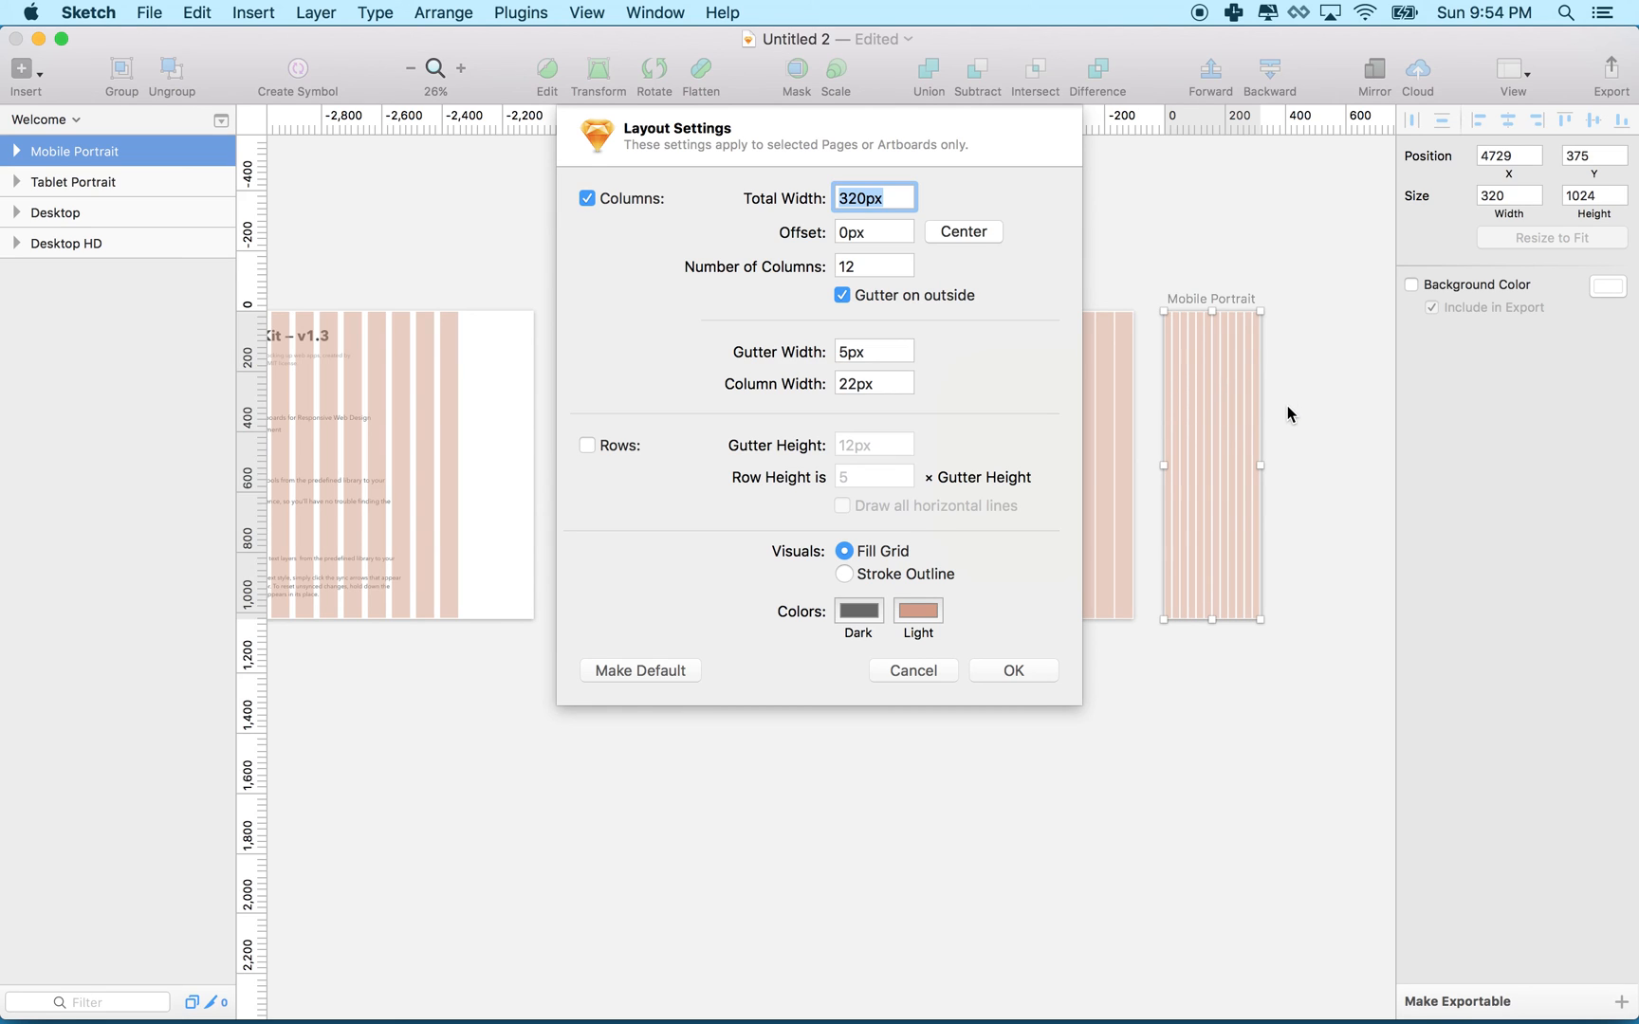
- Set the grid to 6 columns, 43px wide with 10px gutters, and apply it to Mobile Portrait
{"action": "left_click", "coordinate": [910, 272]}
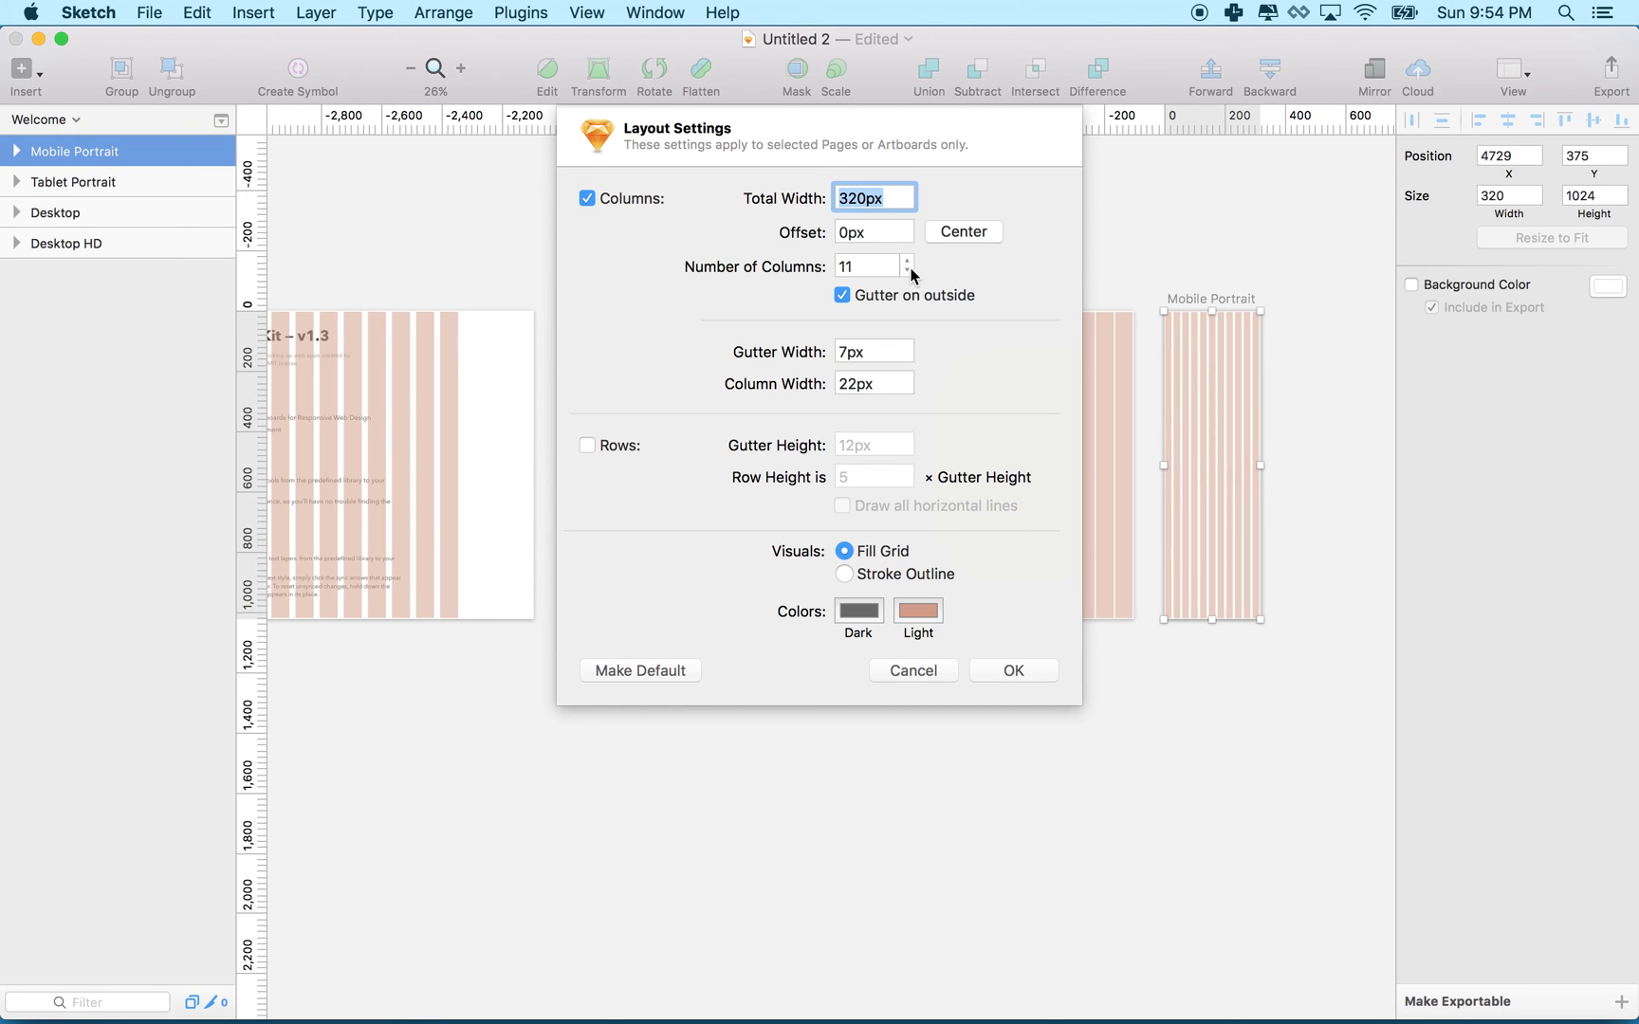
{"action": "left_click", "coordinate": [909, 271]}
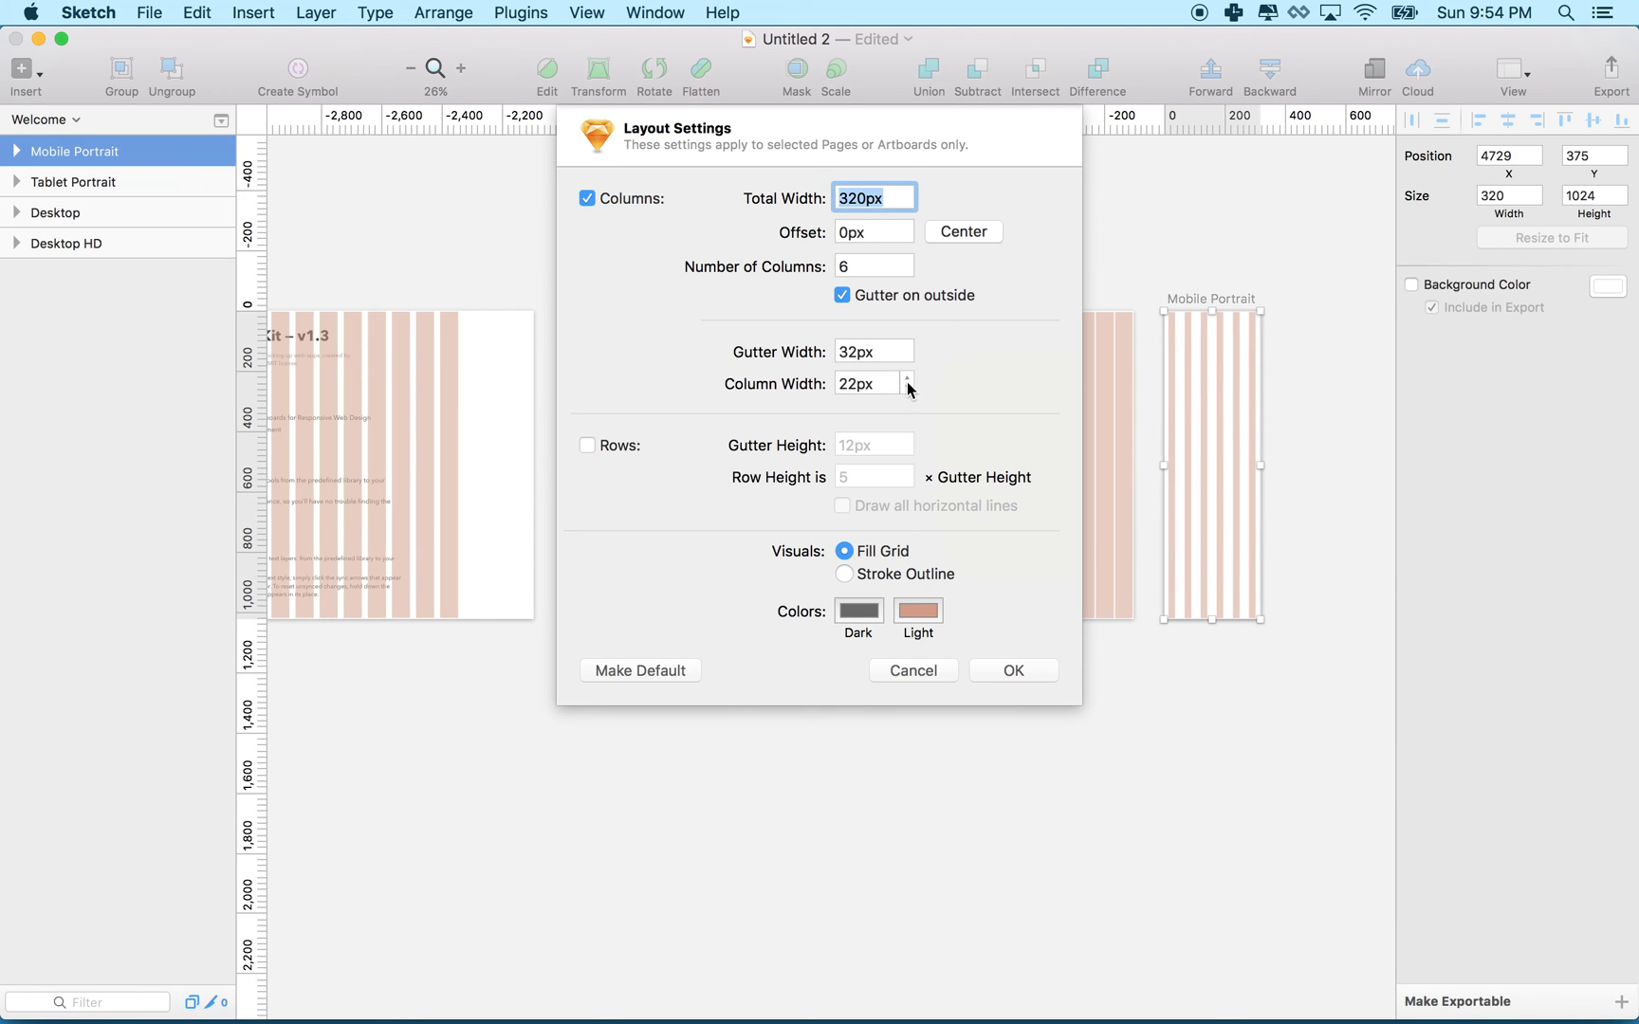
{"action": "left_click", "coordinate": [906, 380]}
{"action": "left_click", "coordinate": [906, 378]}
{"action": "left_click", "coordinate": [906, 379]}
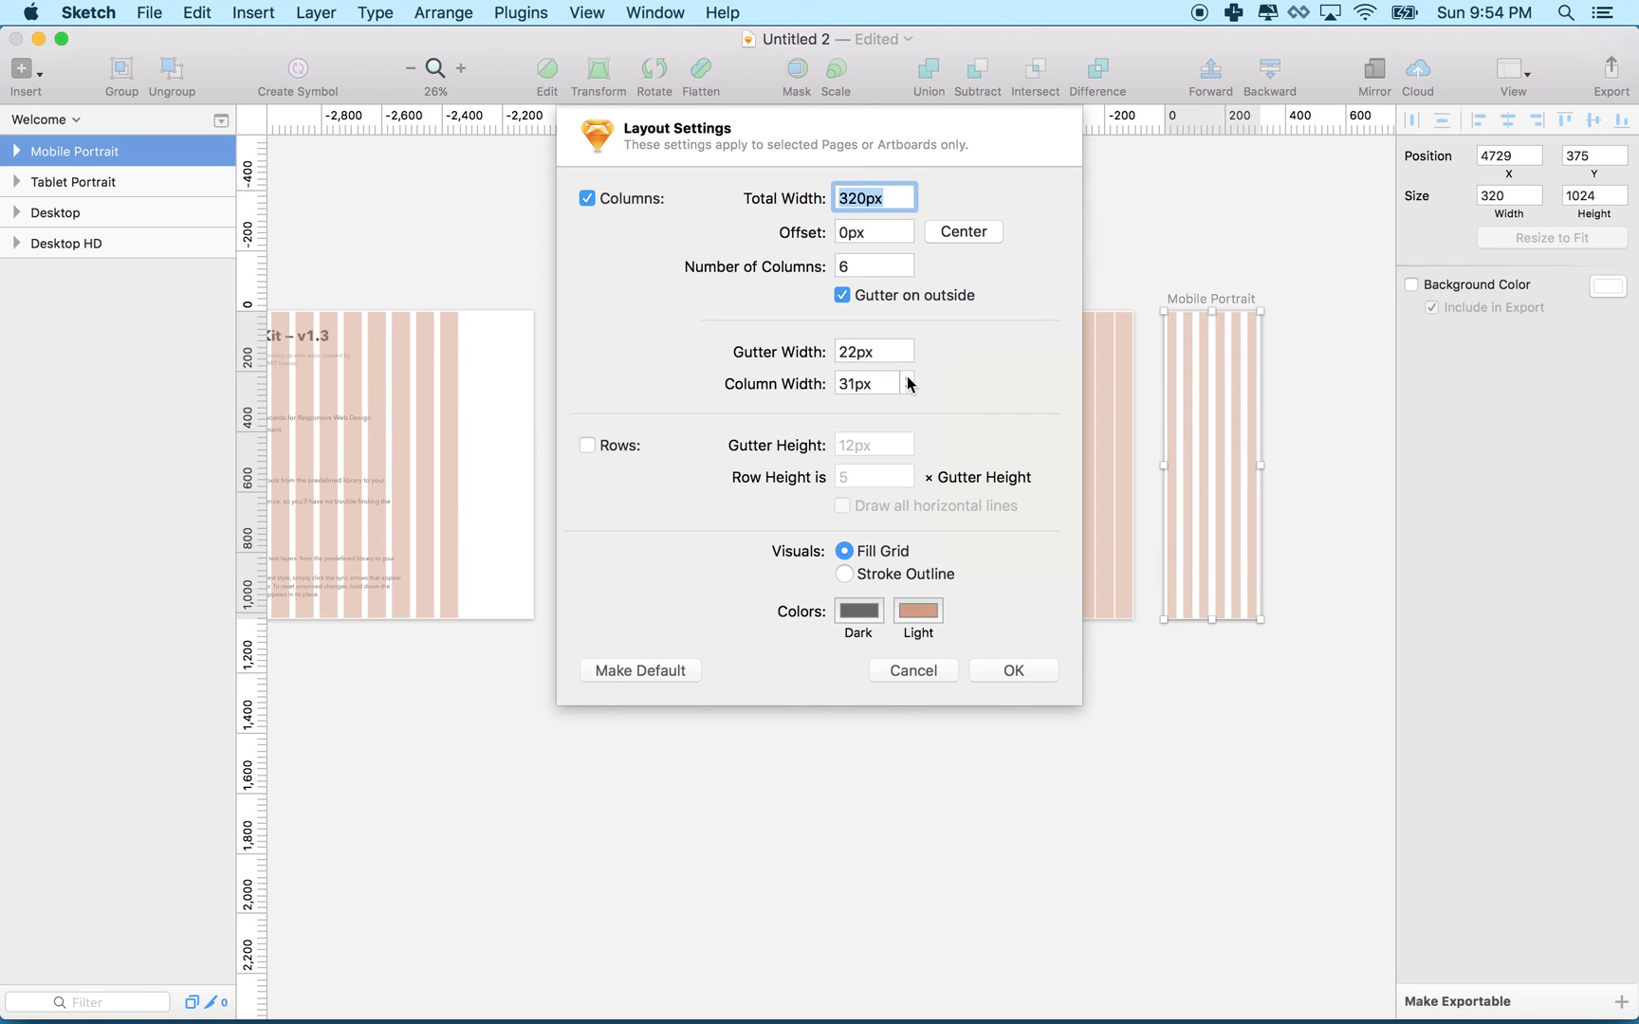
{"action": "left_click", "coordinate": [909, 379]}
{"action": "left_click", "coordinate": [910, 378]}
{"action": "left_click", "coordinate": [909, 380]}
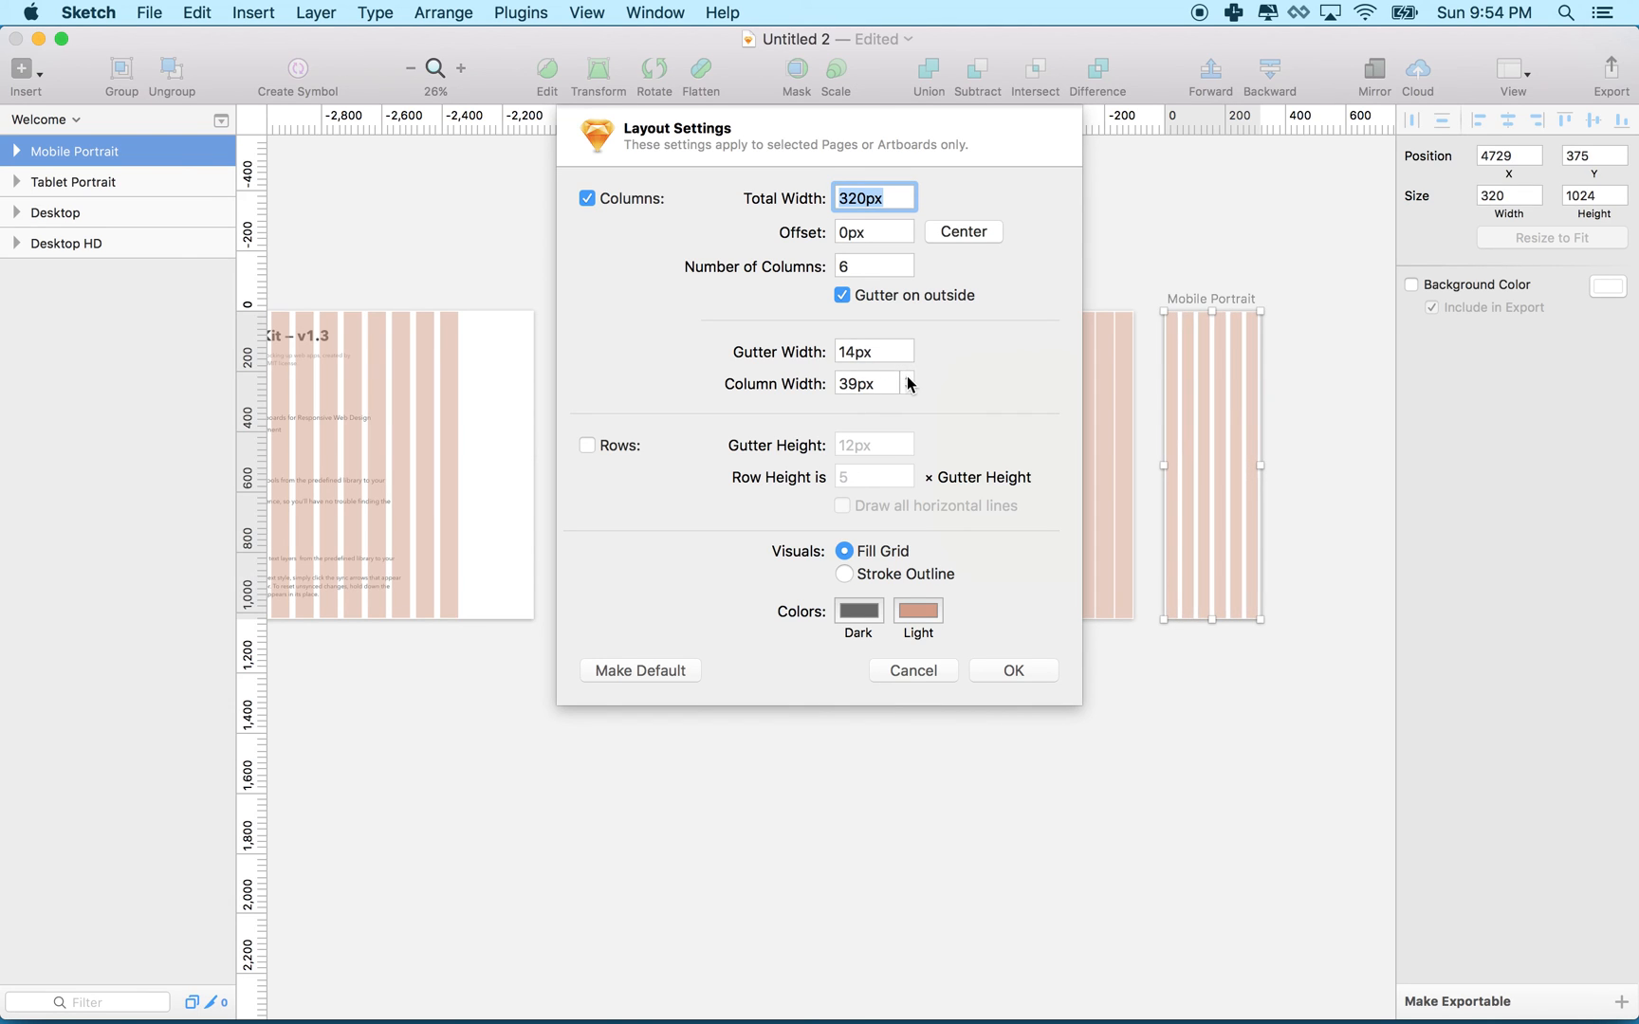
{"action": "left_click", "coordinate": [909, 379]}
{"action": "left_click", "coordinate": [910, 379]}
{"action": "left_click", "coordinate": [910, 380]}
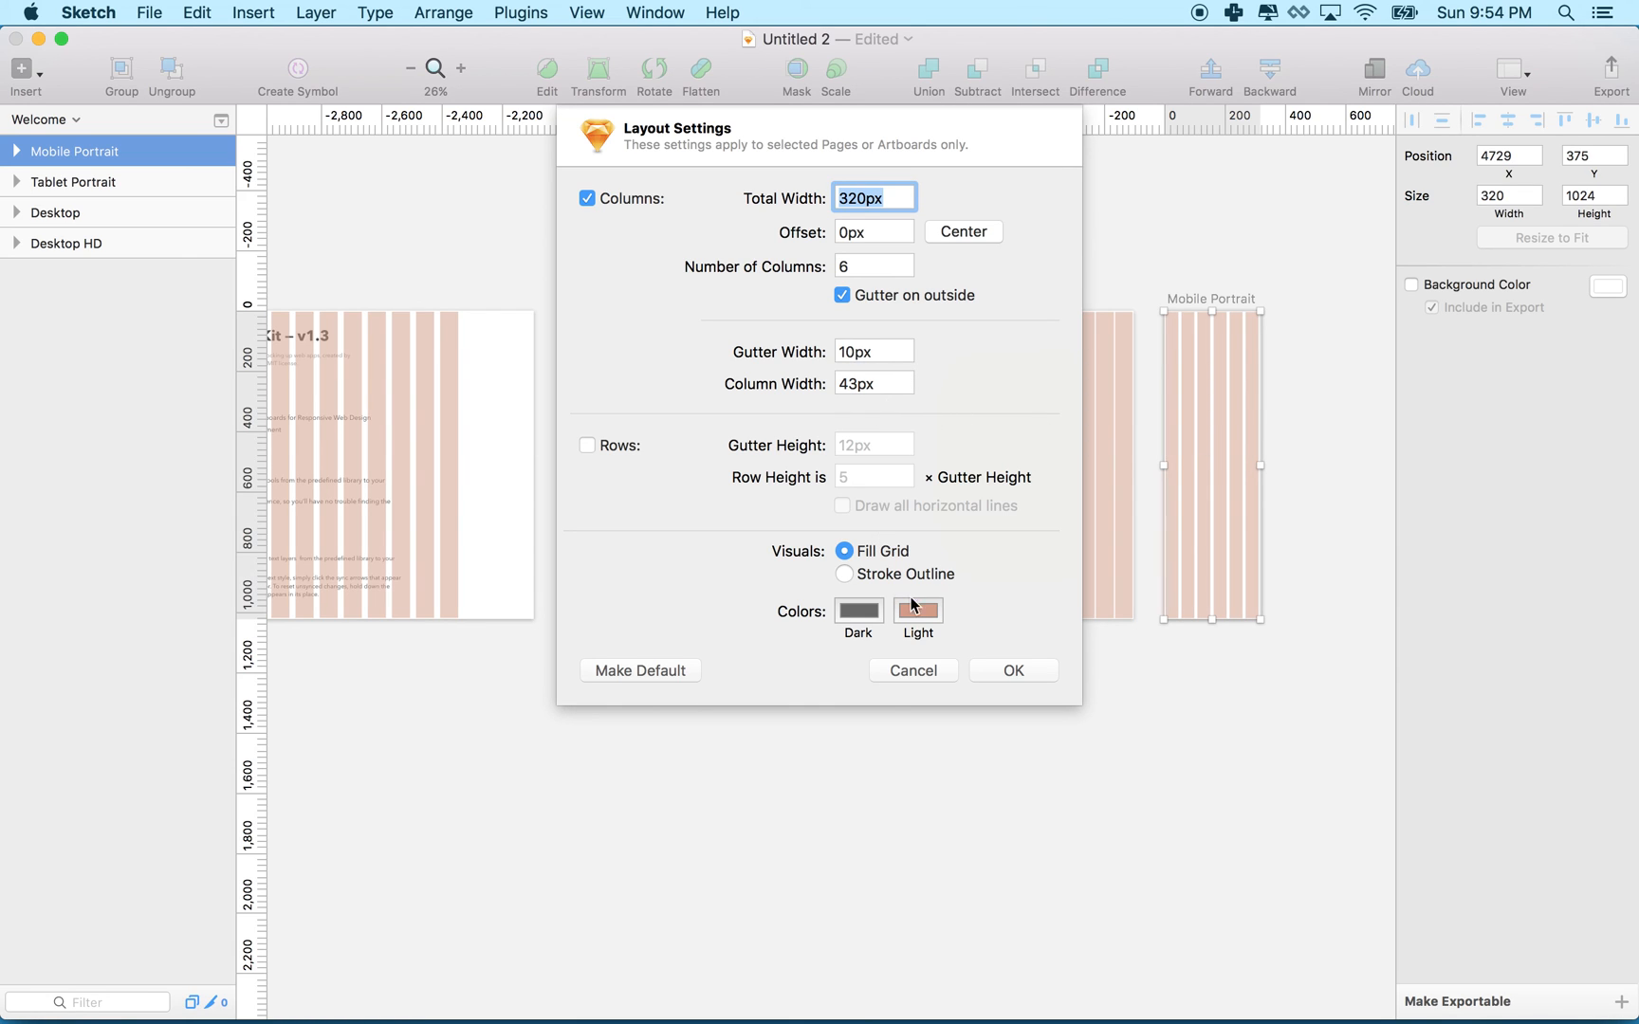
{"action": "left_click", "coordinate": [1011, 670]}
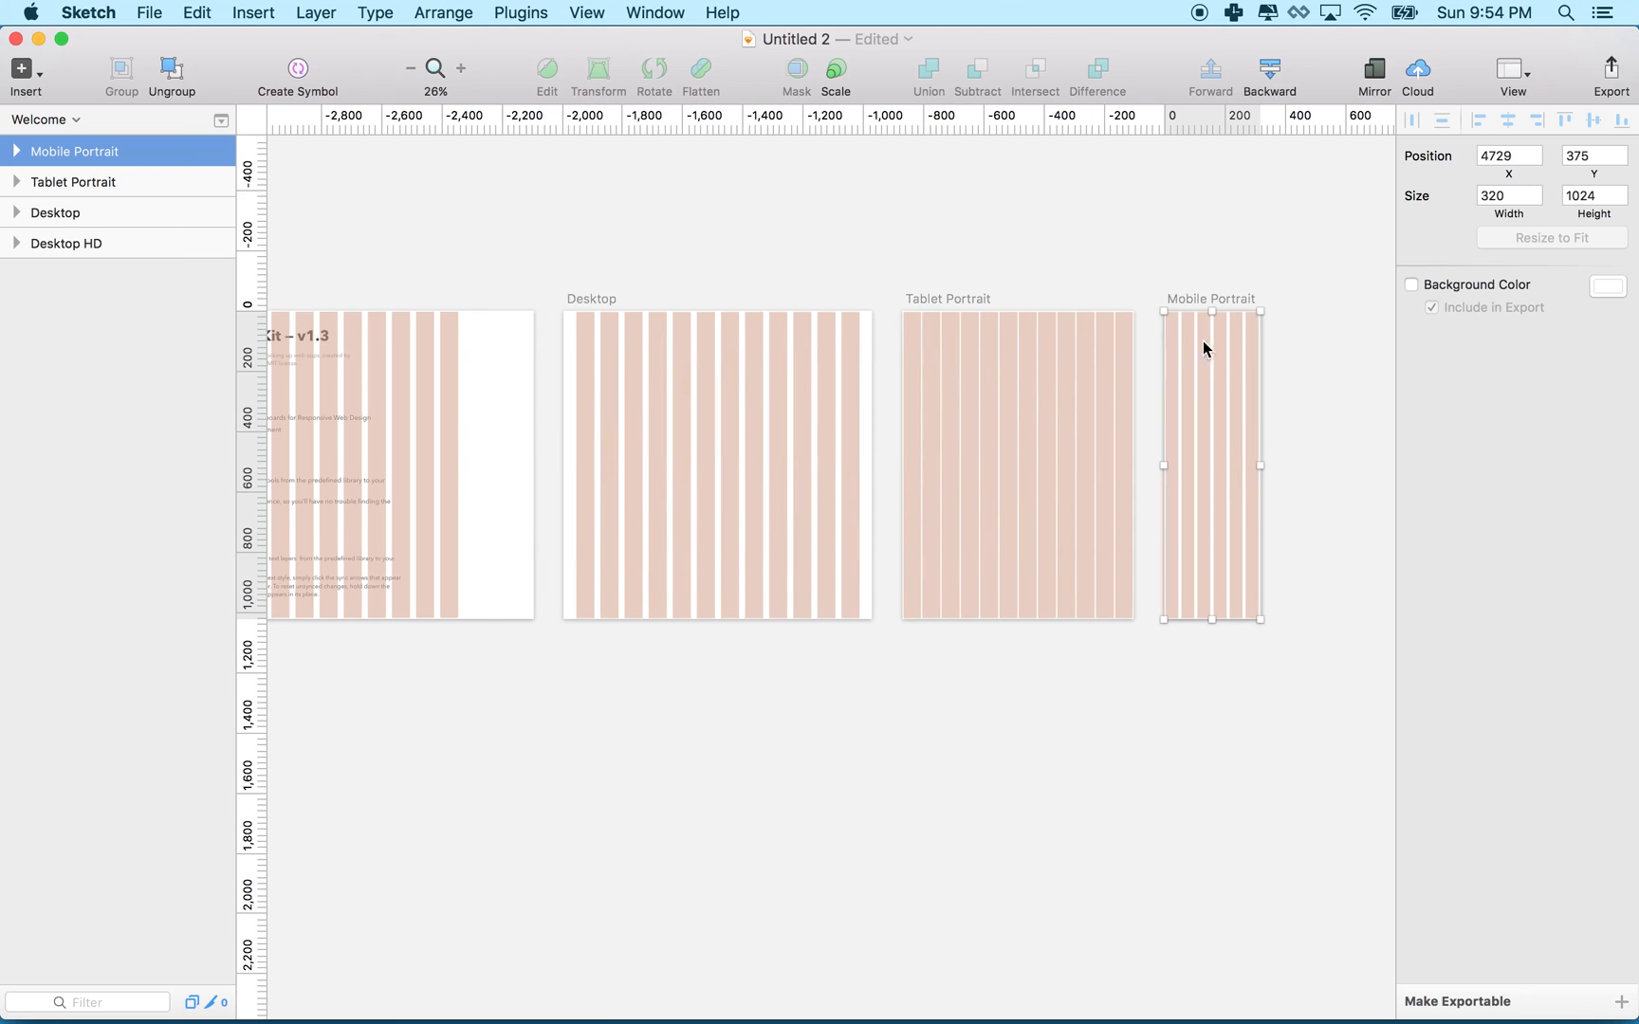
{"action": "left_click", "coordinate": [980, 435]}
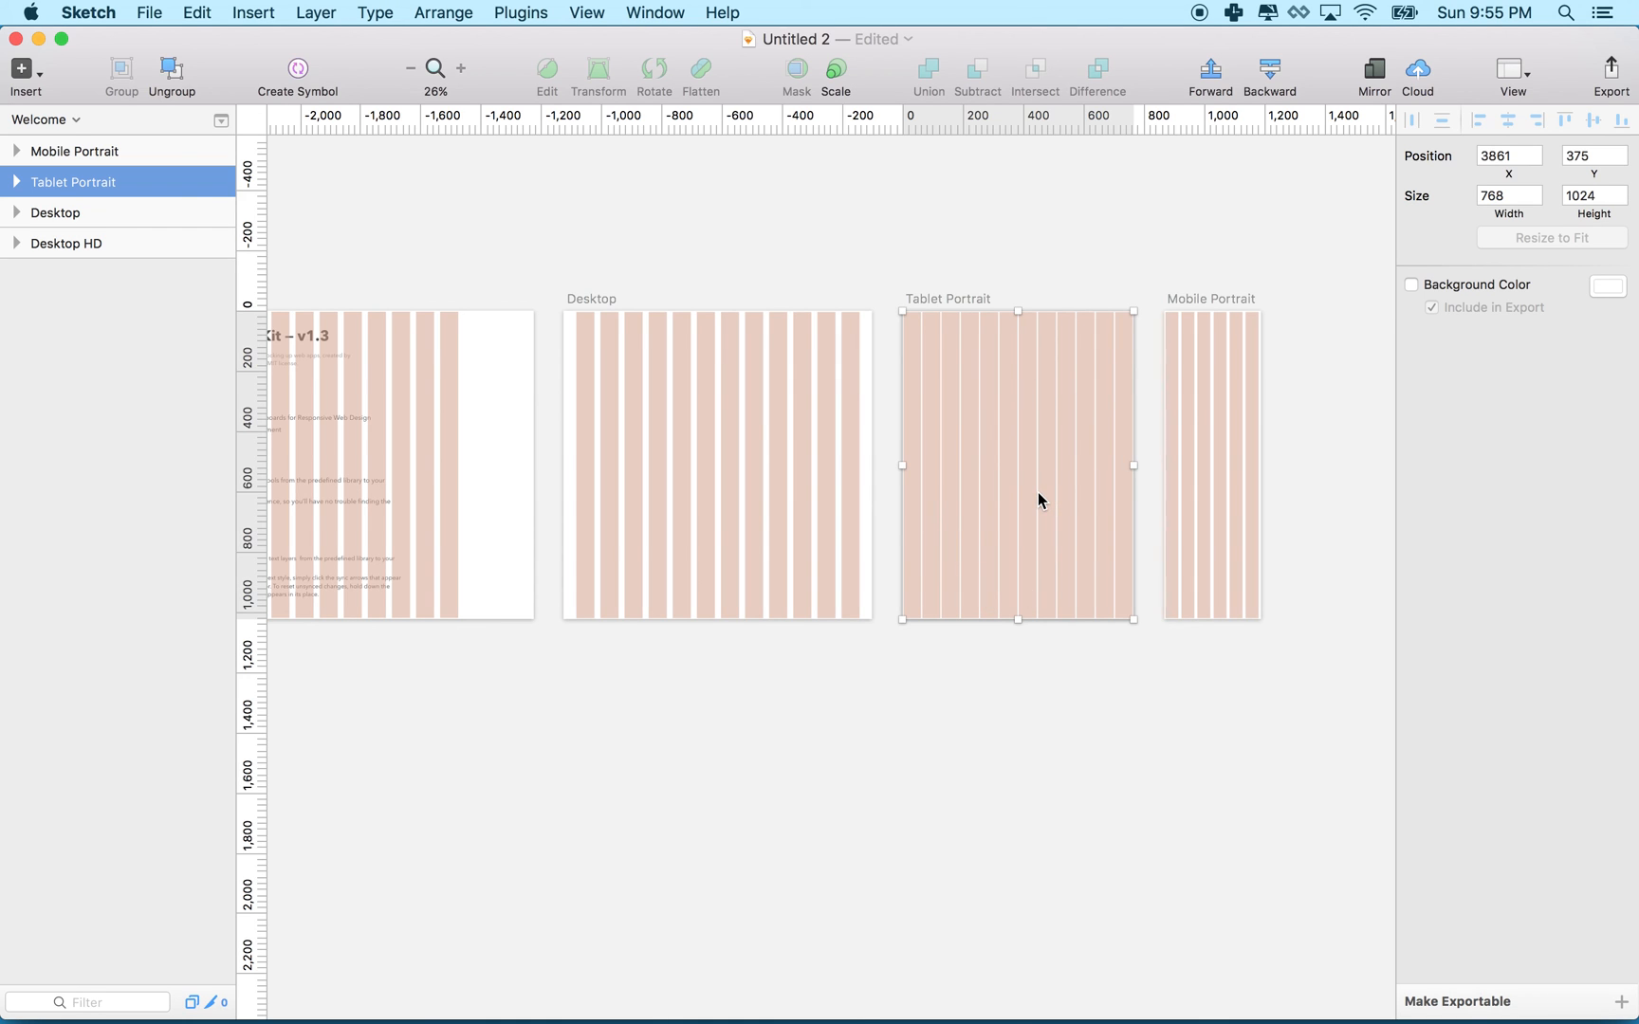
{"action": "scroll", "coordinate": [1038, 492], "scroll_direction": "left", "scroll_amount": 5}
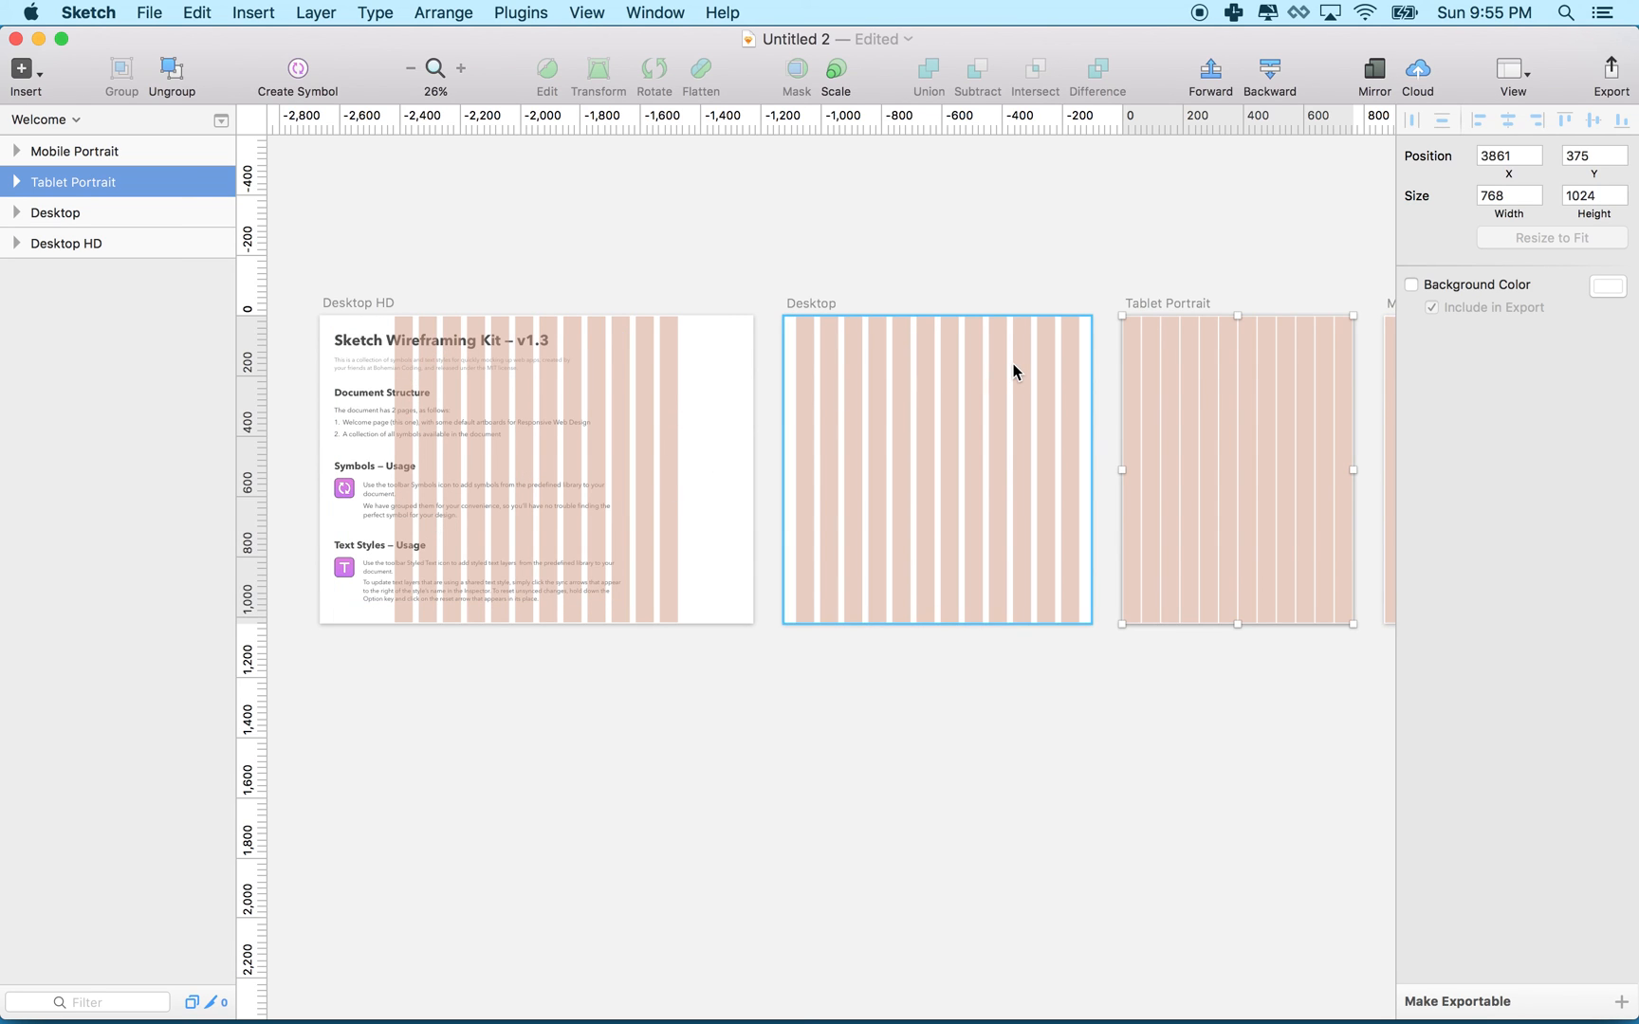
{"action": "scroll", "coordinate": [1012, 364], "scroll_direction": "right", "scroll_amount": 5}
{"action": "scroll", "coordinate": [1013, 365], "scroll_direction": "right", "scroll_amount": 5}
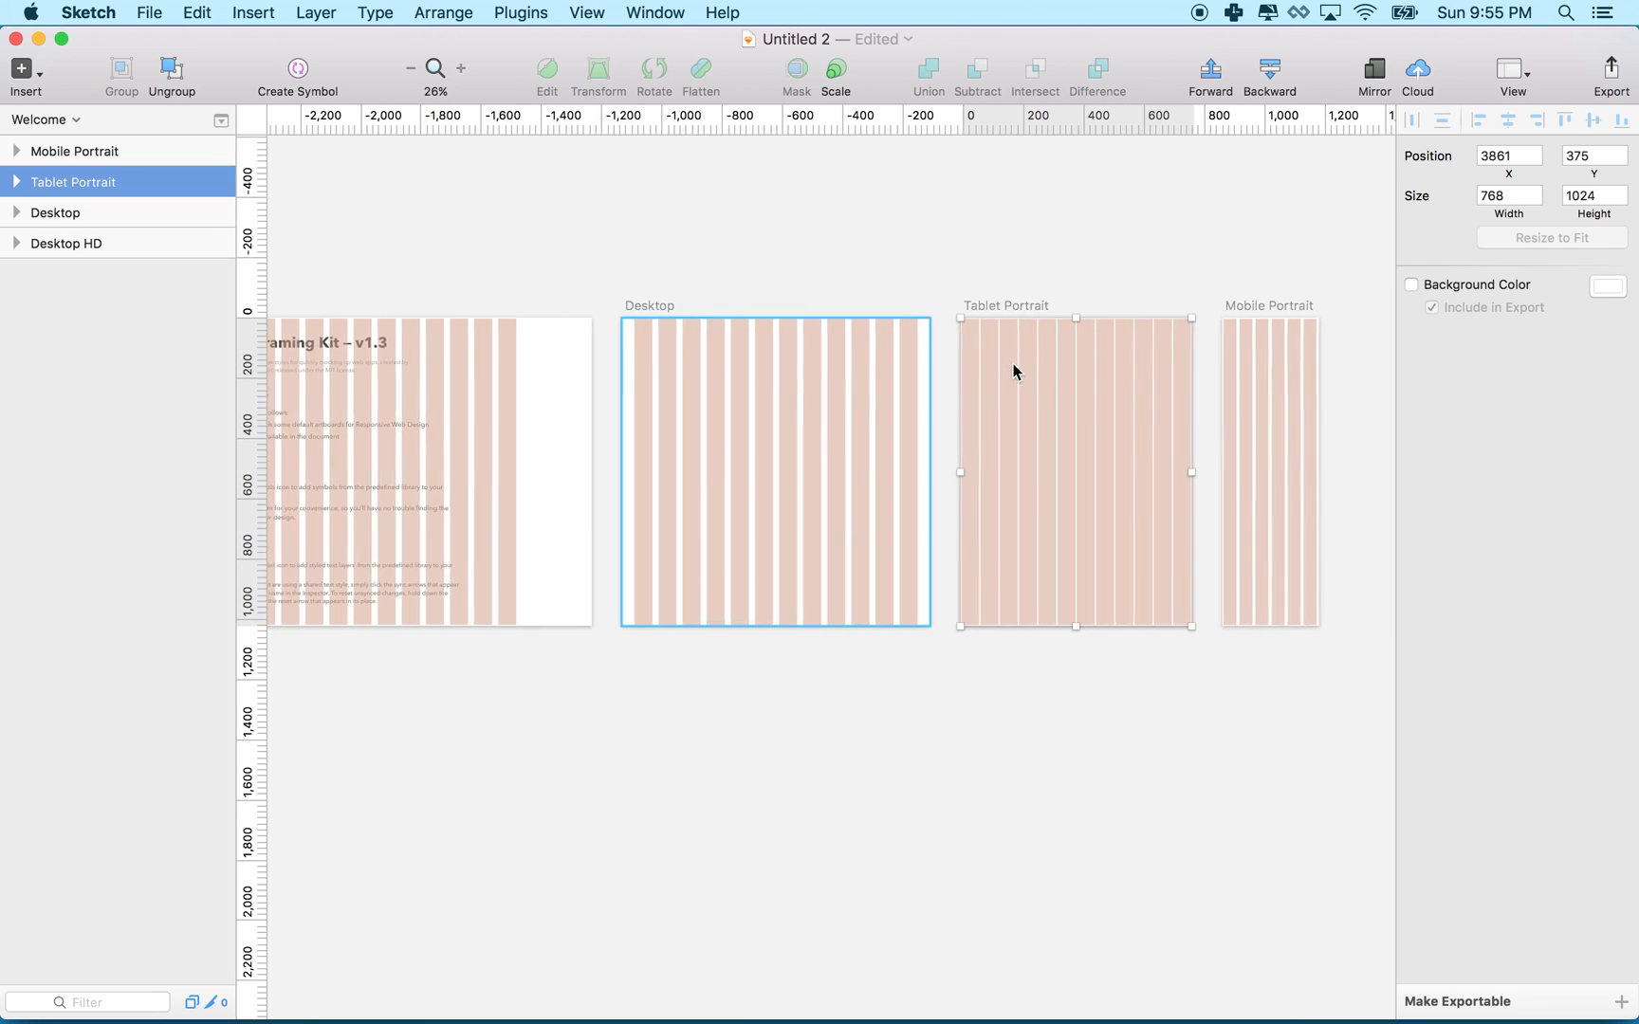
{"action": "scroll", "coordinate": [1013, 364], "scroll_direction": "left", "scroll_amount": 3}
{"action": "scroll", "coordinate": [1014, 363], "scroll_direction": "left", "scroll_amount": 3}
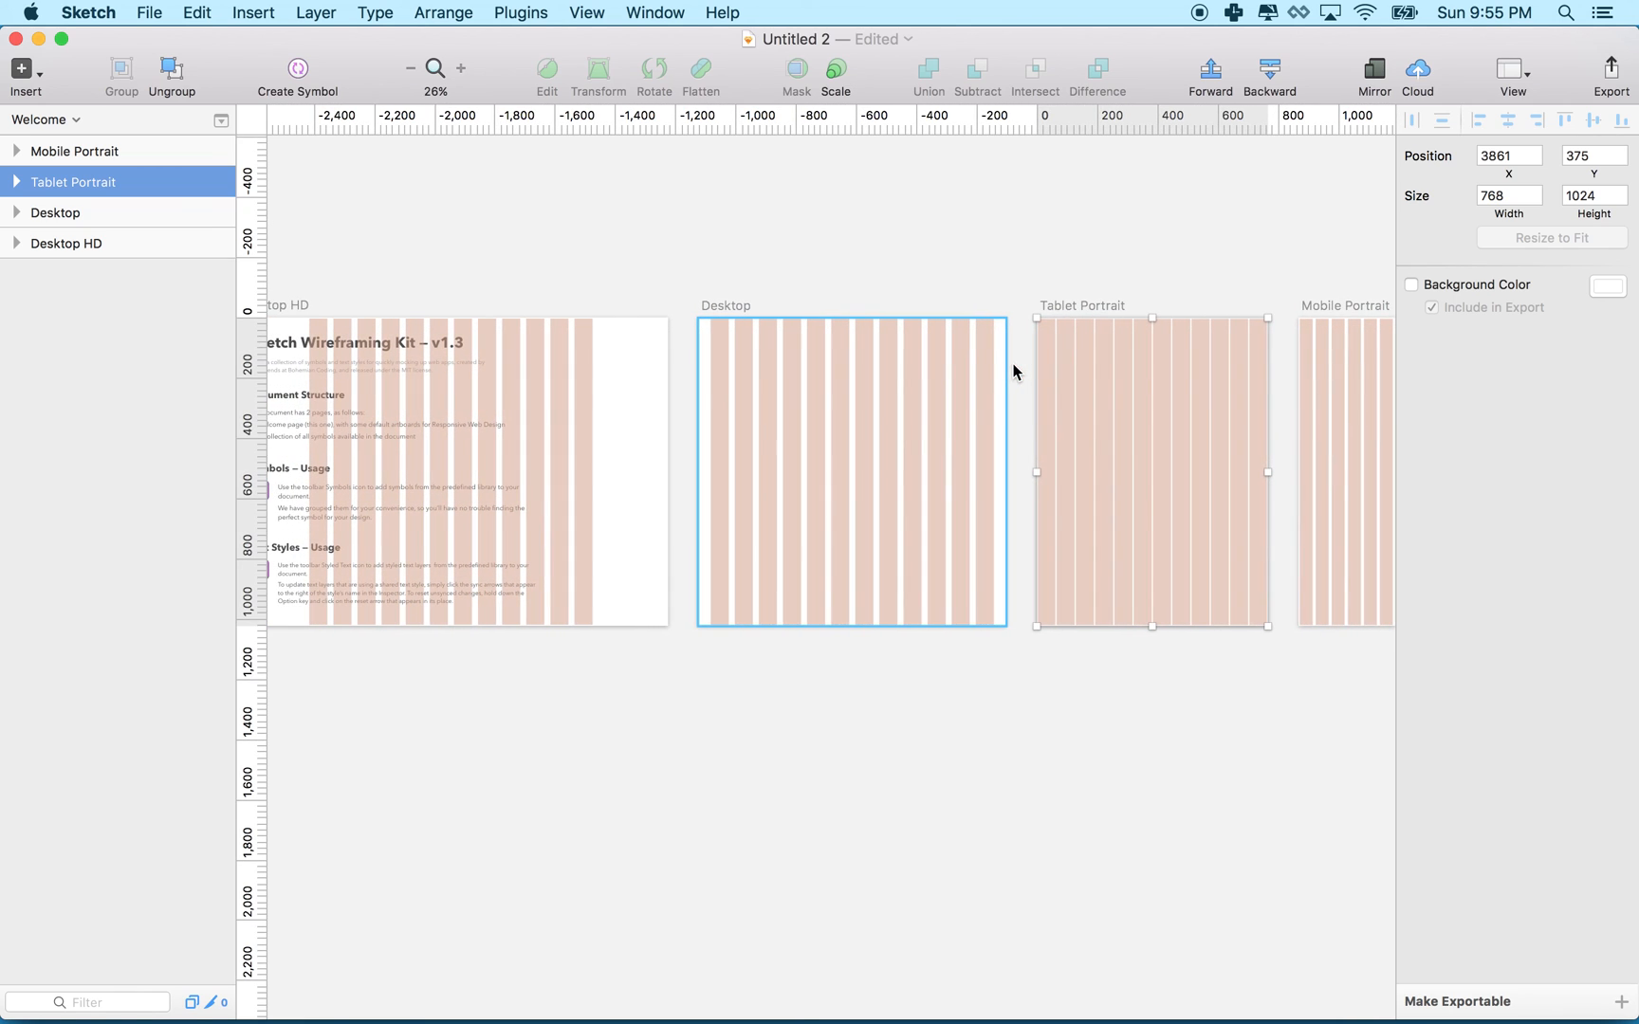